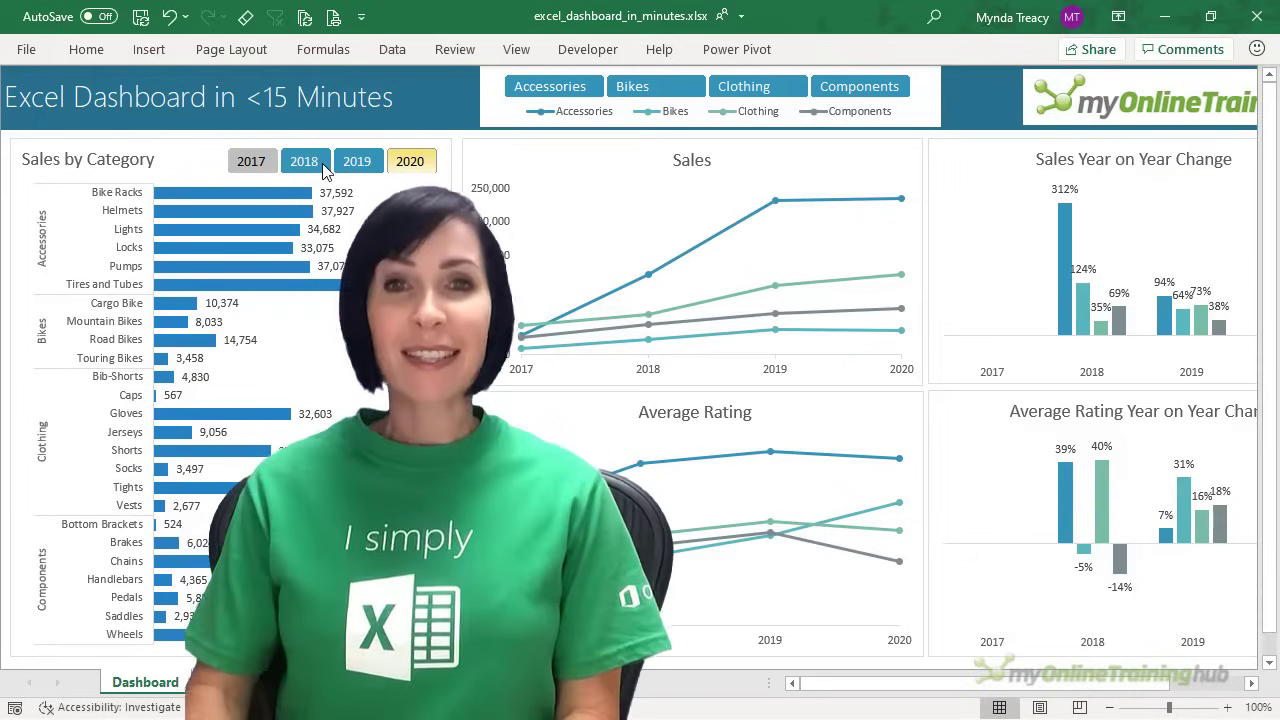
Try the year and product category slicers on the finished dashboard to examine how the charts respond.
click(376, 168)
click(590, 90)
drag(590, 90, 672, 89)
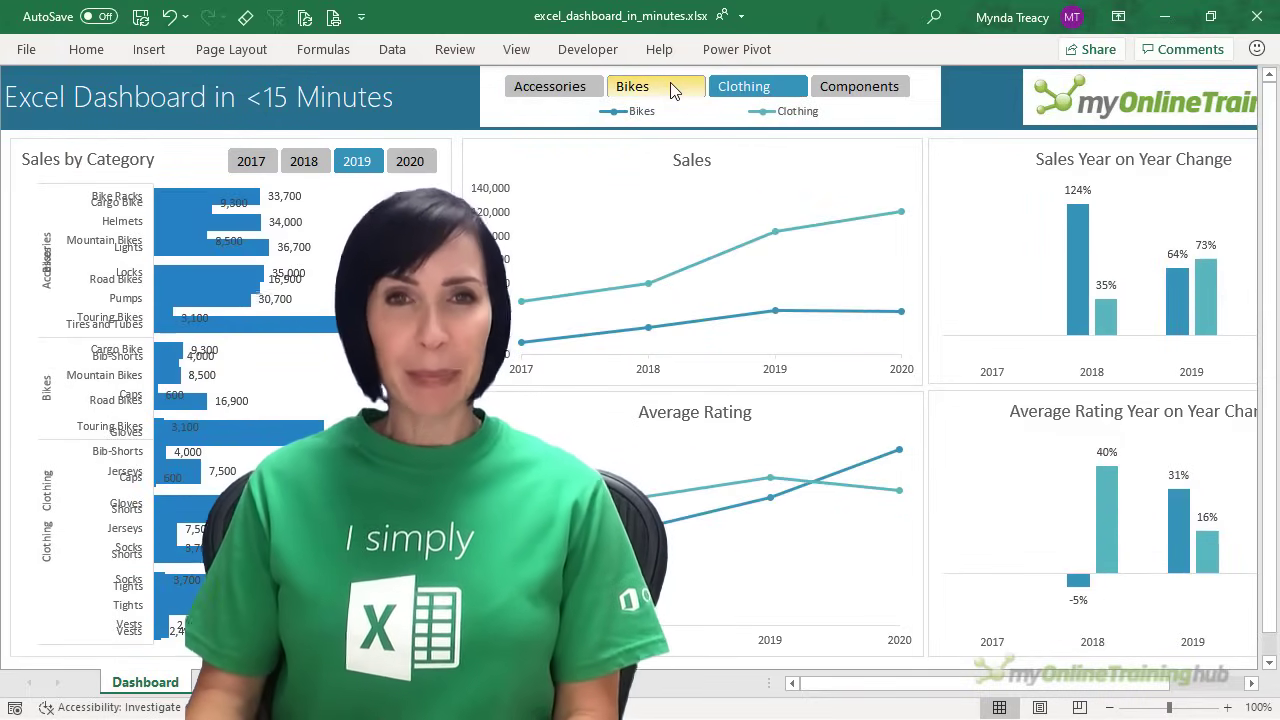
click(852, 88)
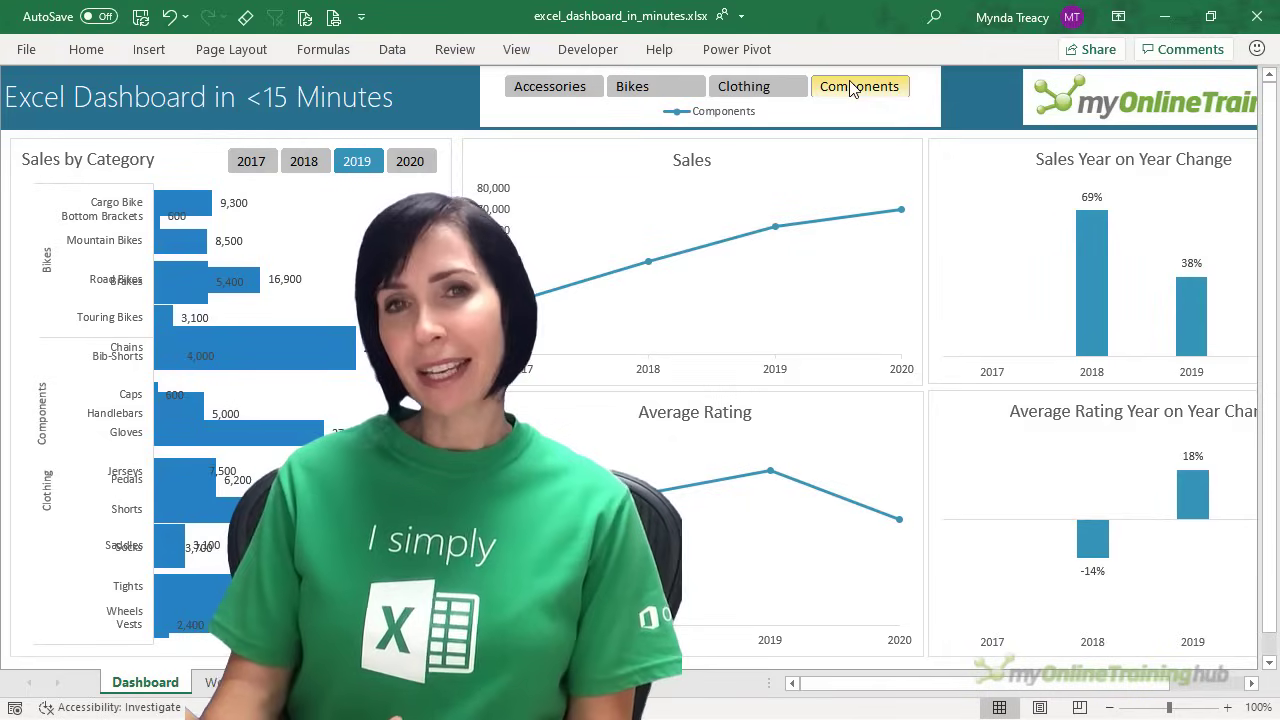
click(410, 164)
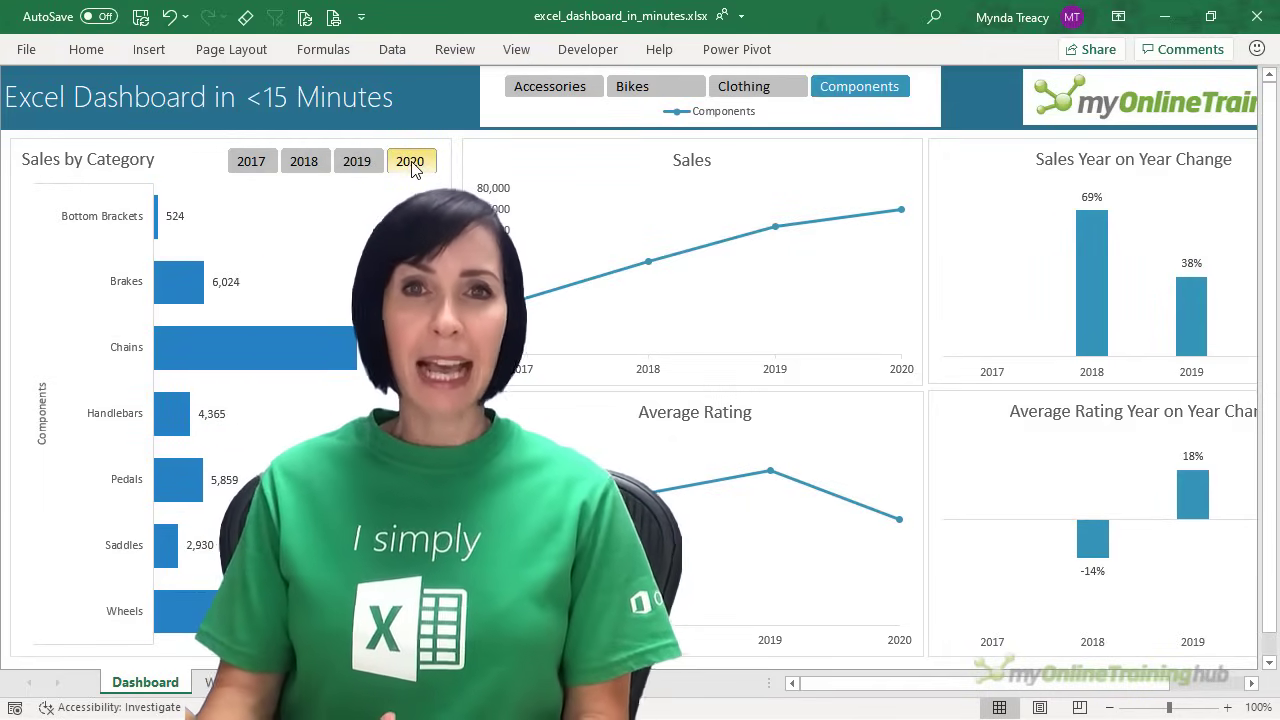
click(553, 93)
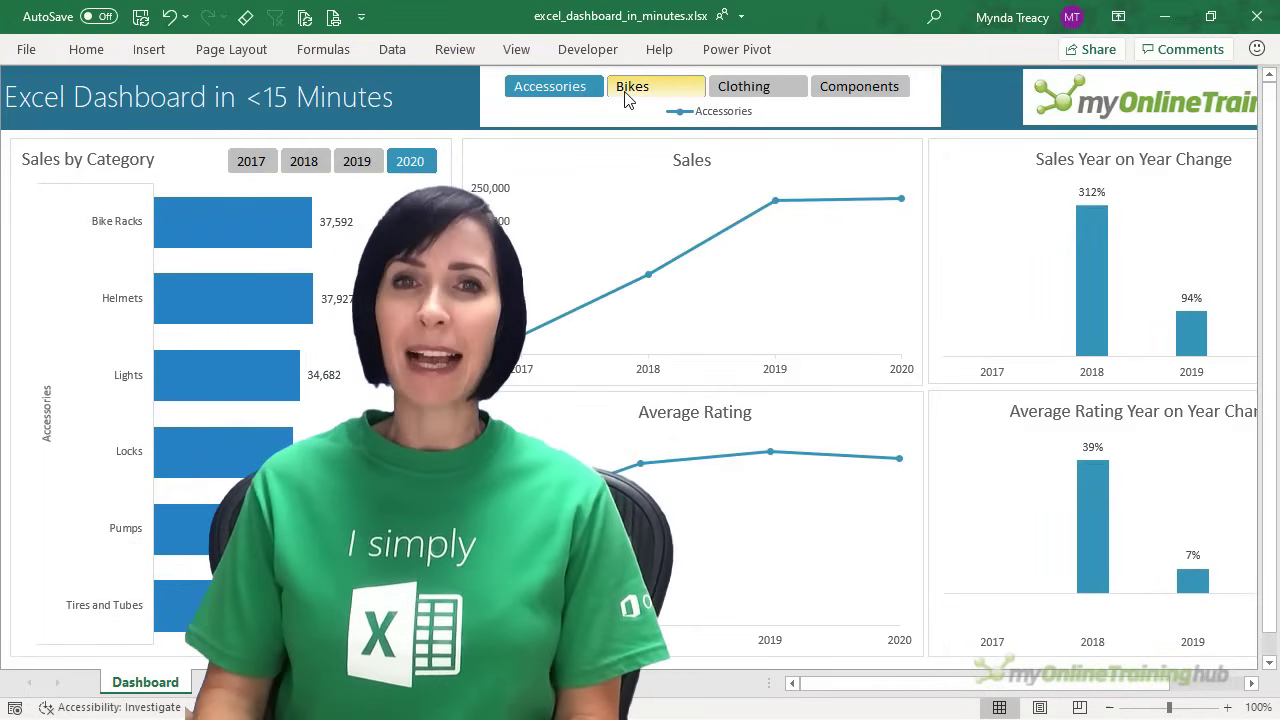
click(666, 94)
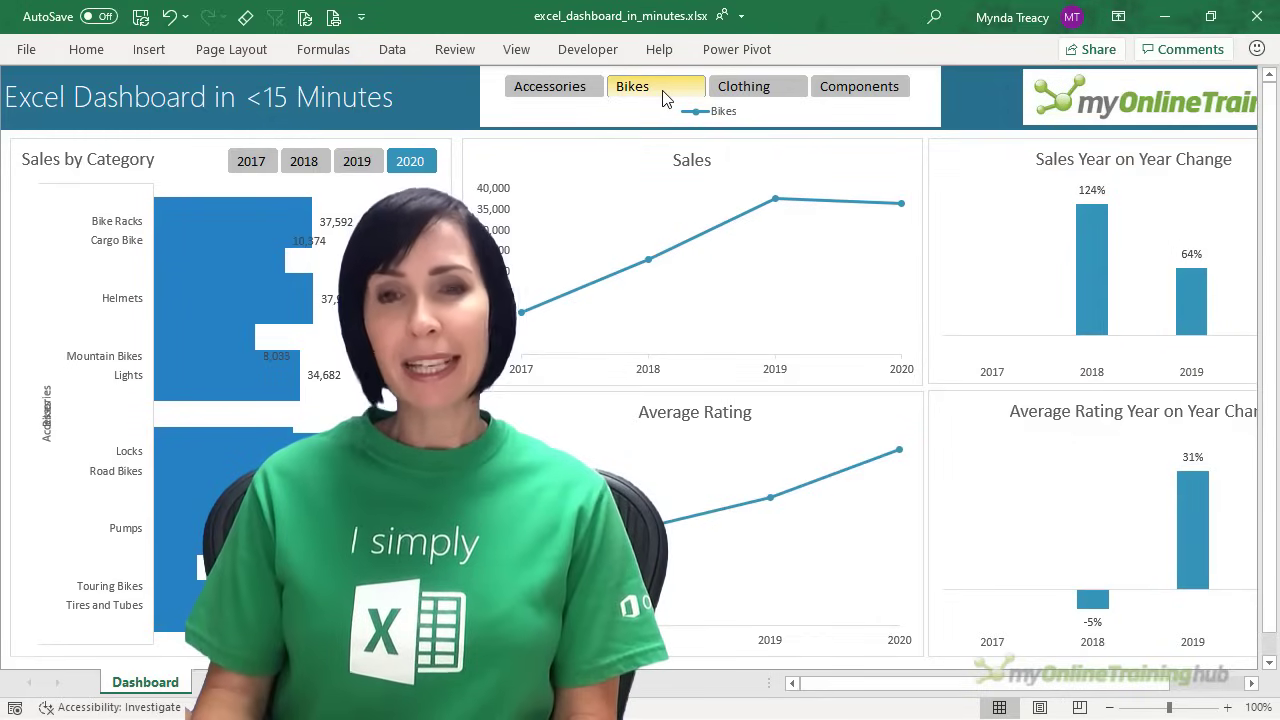
click(740, 90)
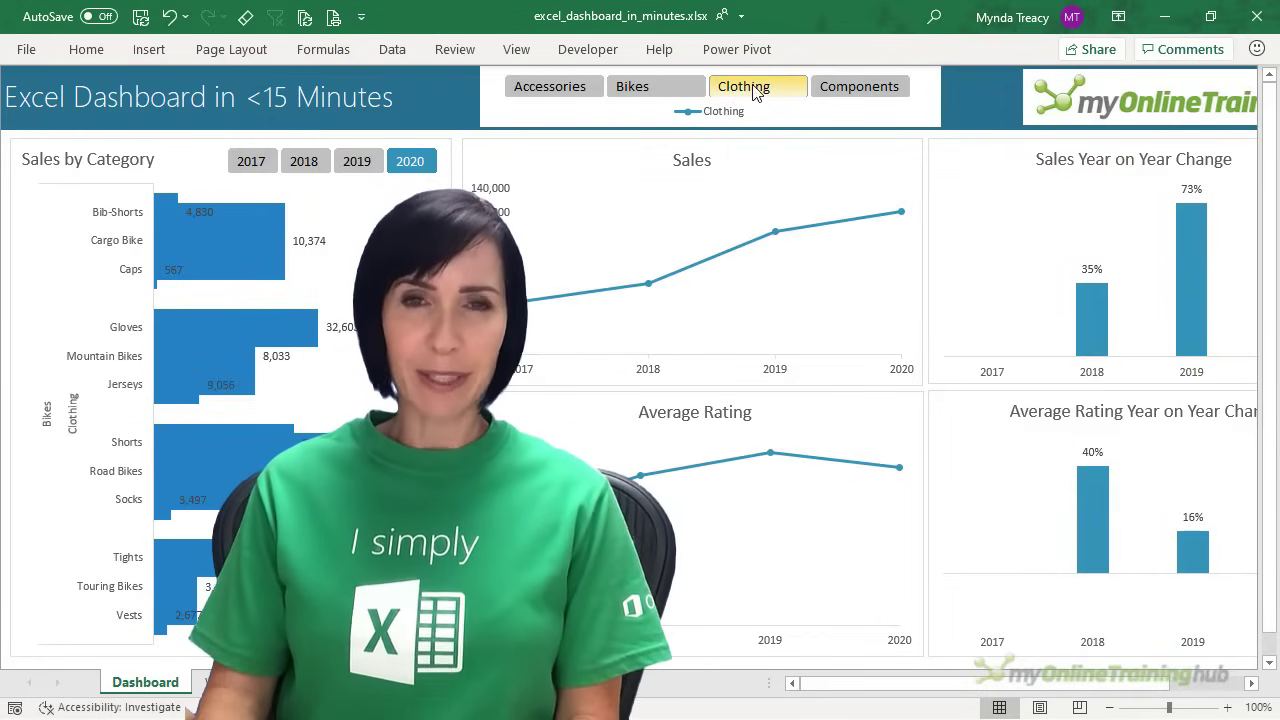
click(833, 88)
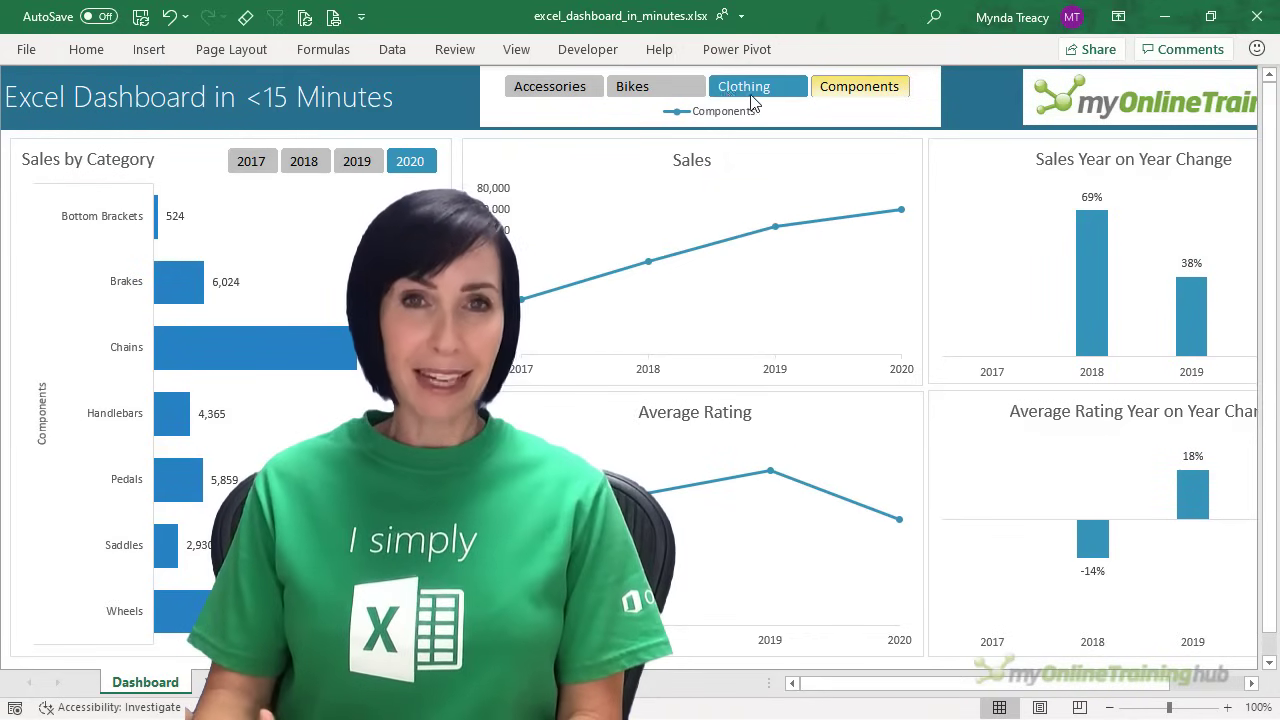
click(578, 93)
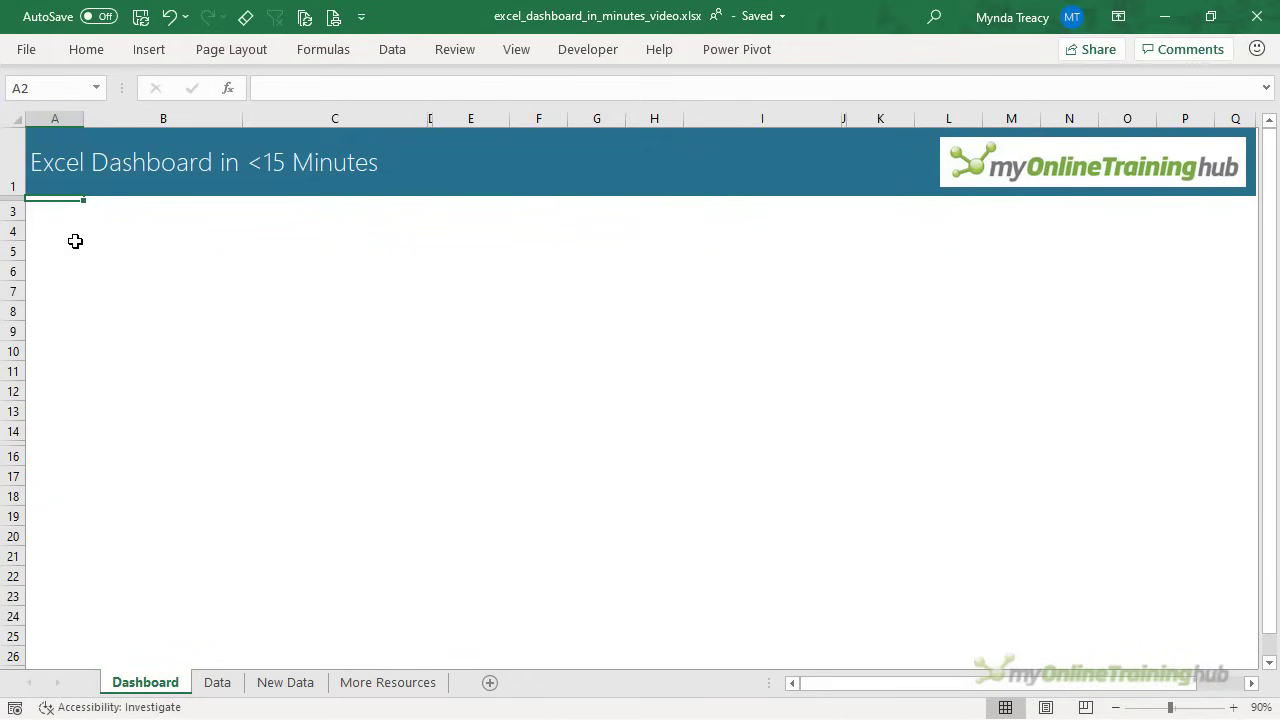
Examine the Dashboard sheet's header row and columns, plus the source records on the Data and New Data sheets.
click(10, 172)
drag(52, 118, 700, 112)
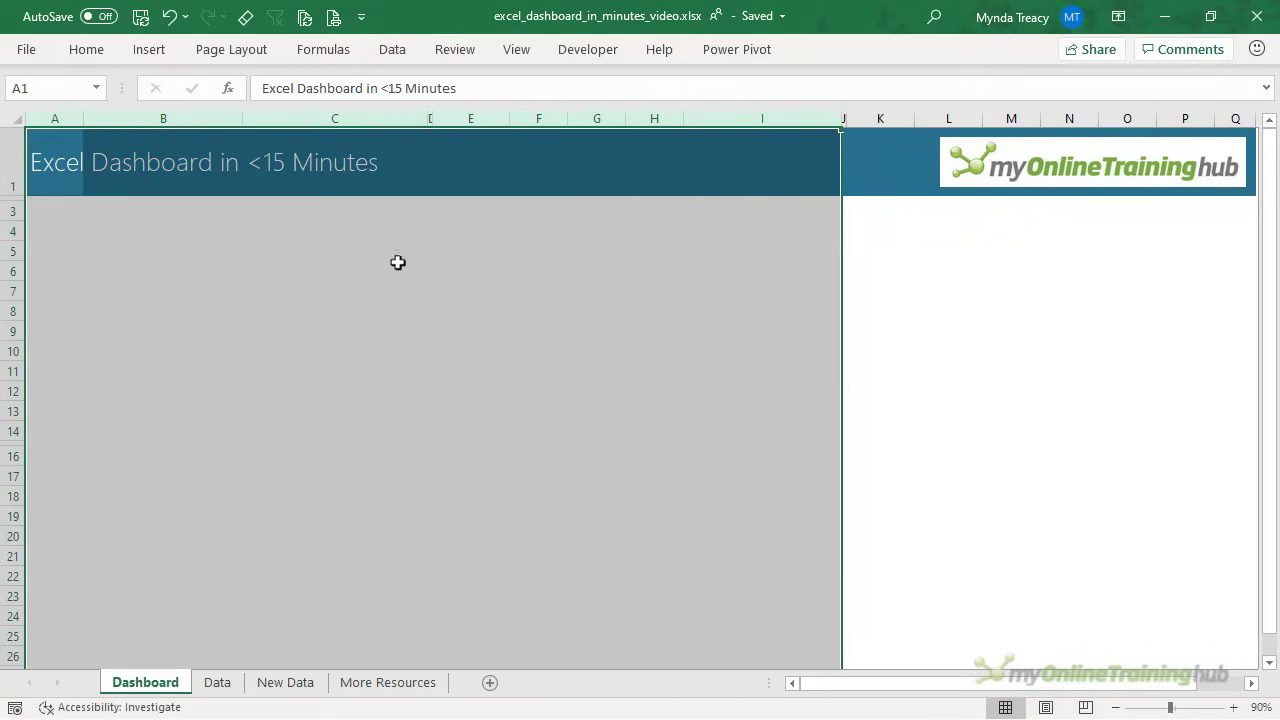
click(333, 271)
click(217, 683)
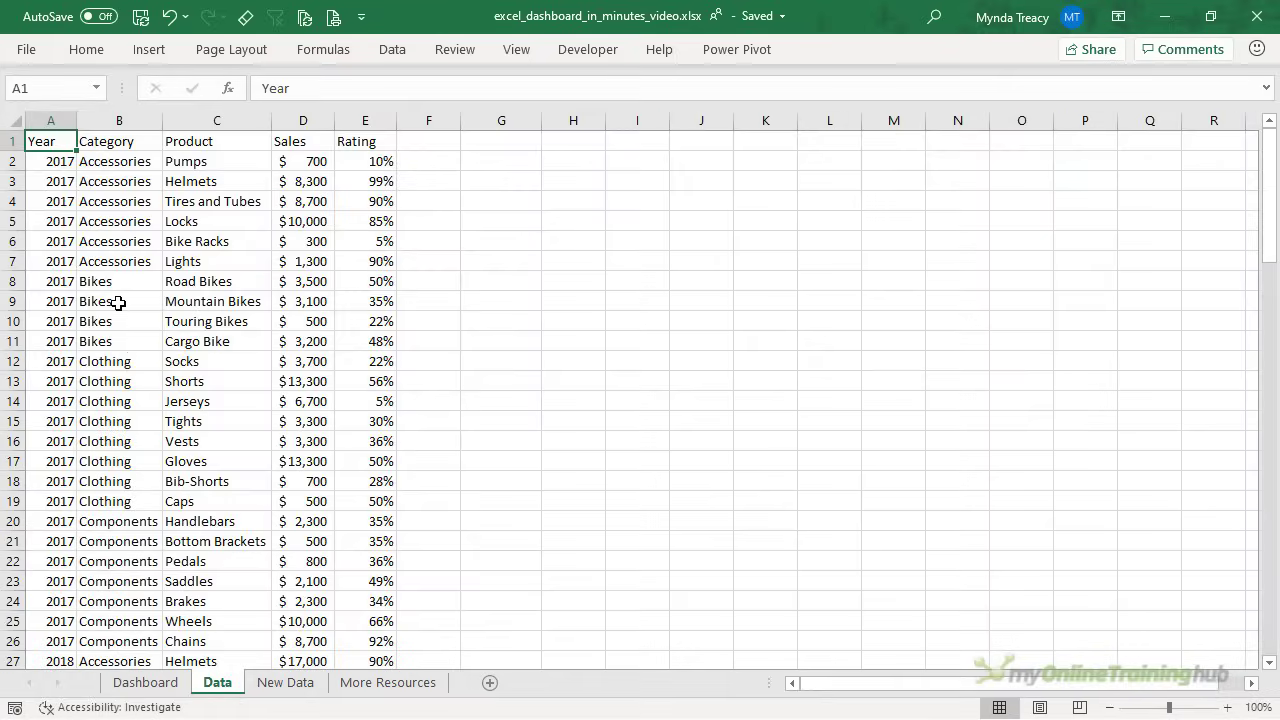
scroll(118, 303, down, 5)
scroll(118, 303, down, 13)
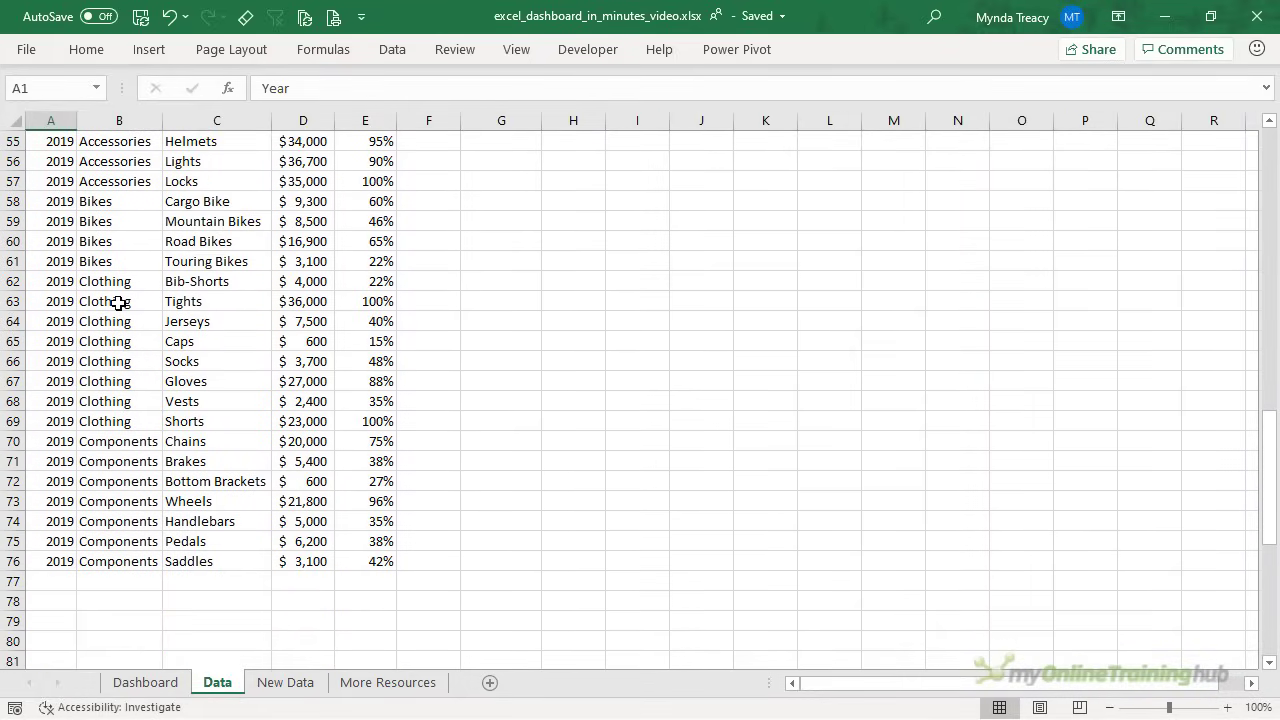
click(285, 682)
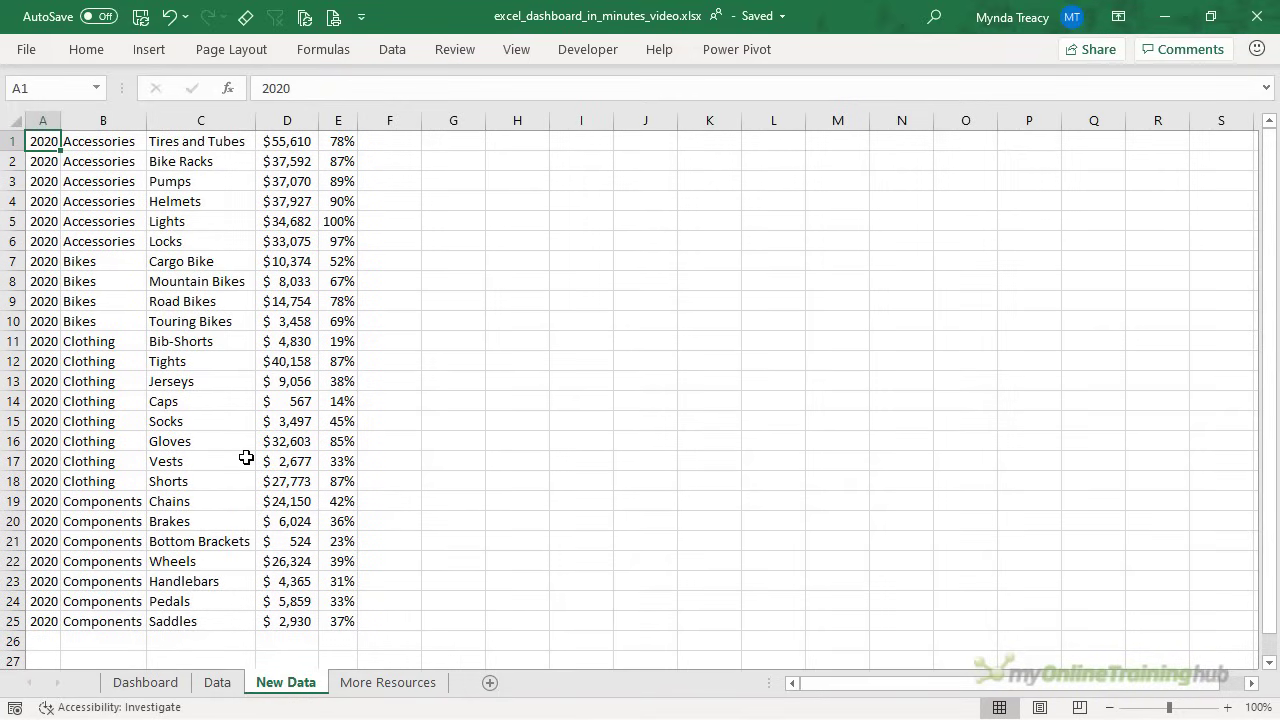
click(217, 682)
scroll(137, 260, up, 18)
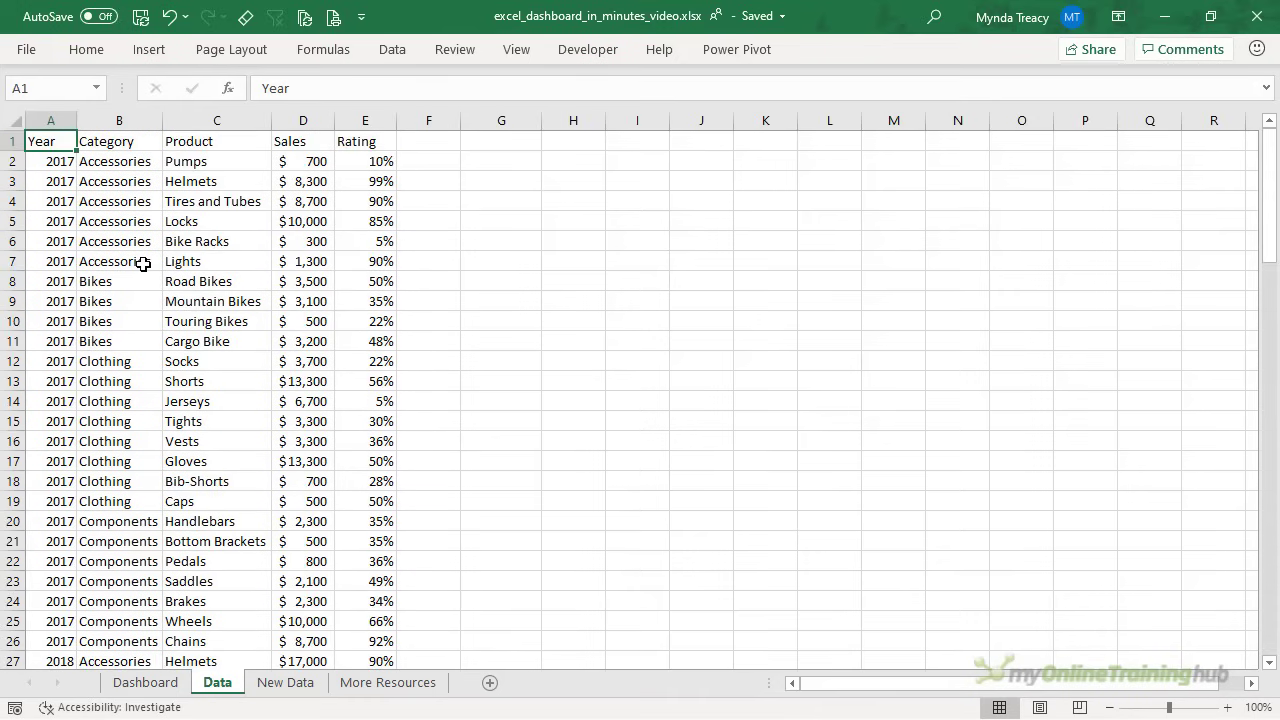
drag(61, 126, 365, 120)
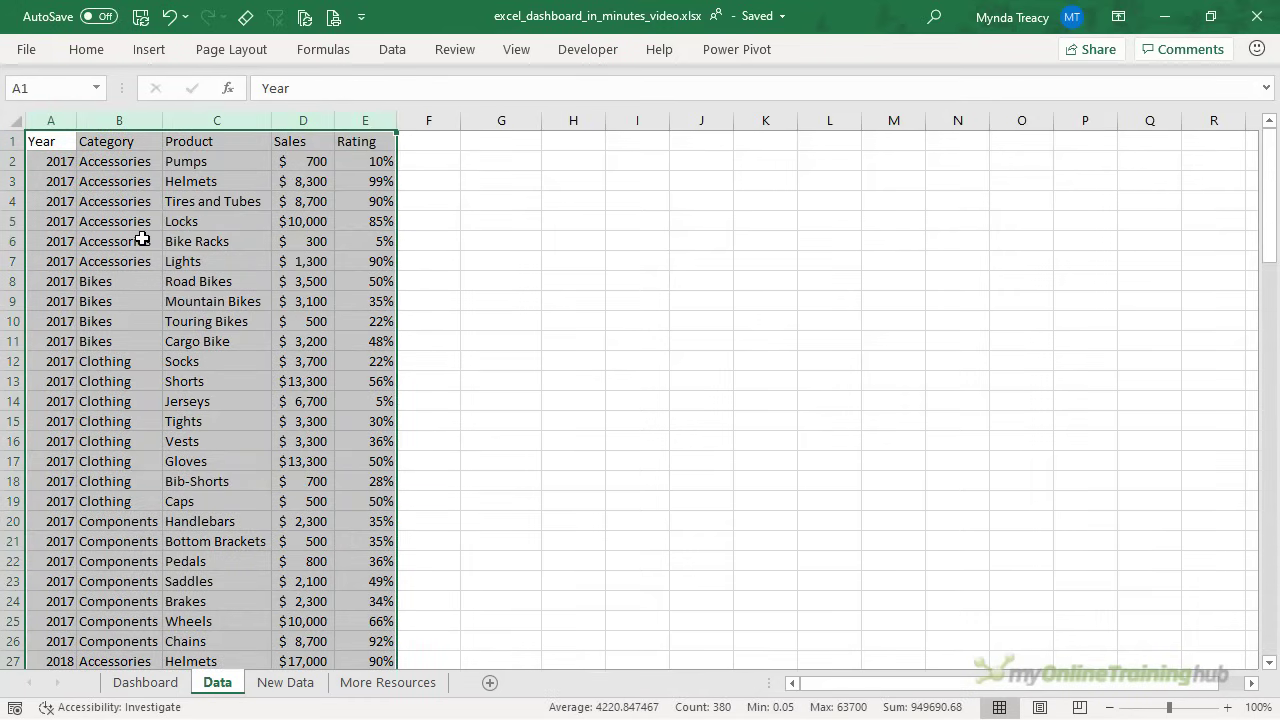
Convert the range A1:E76 on the Data sheet into an Excel table with headers.
click(142, 238)
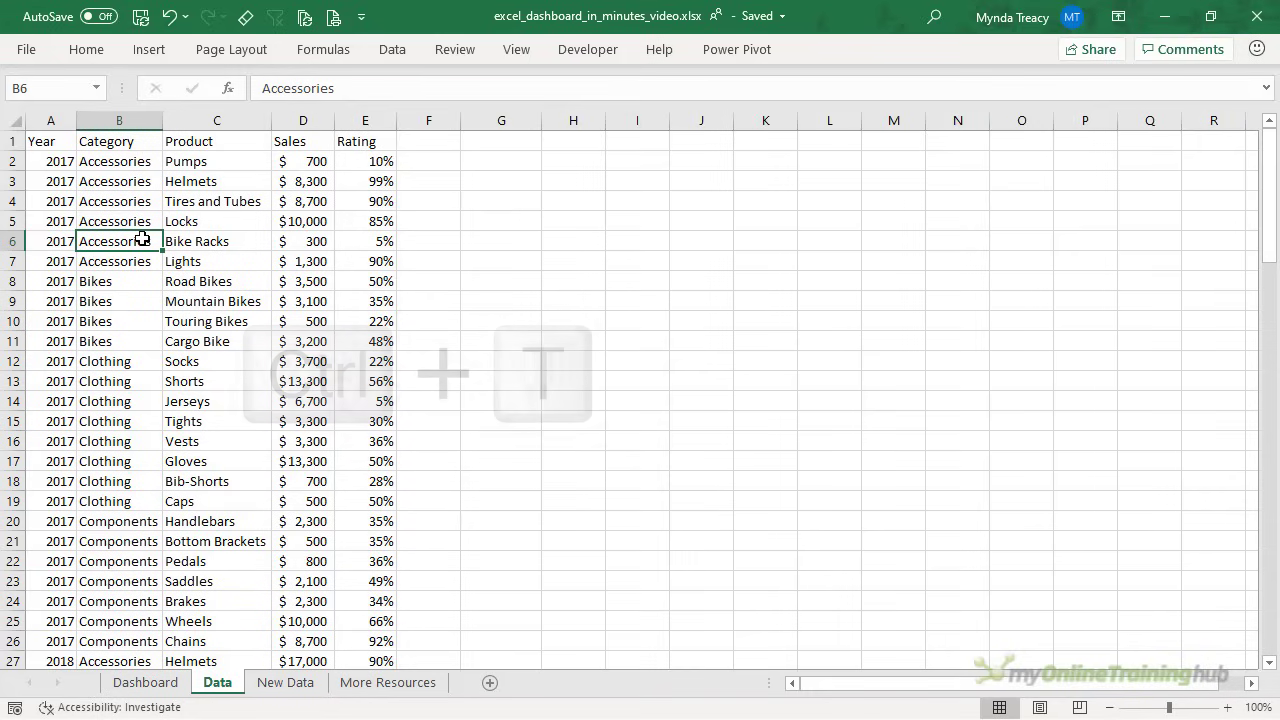
key(ctrl+t)
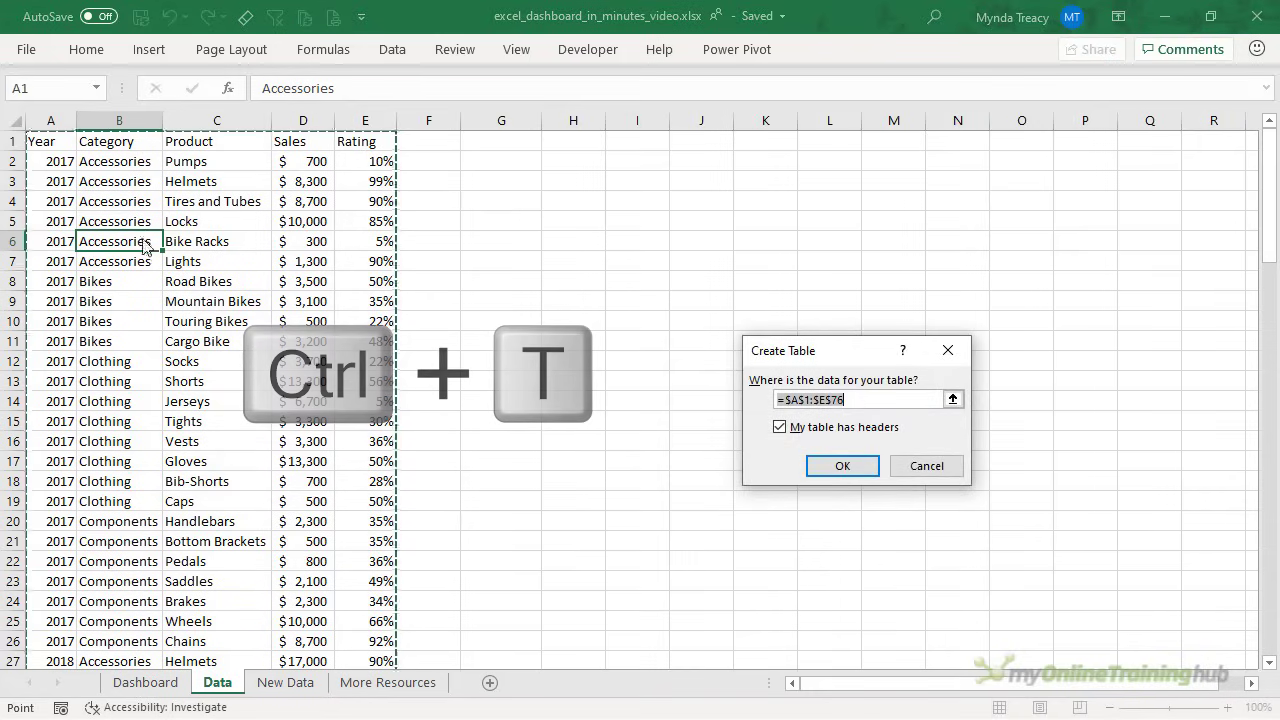
click(845, 466)
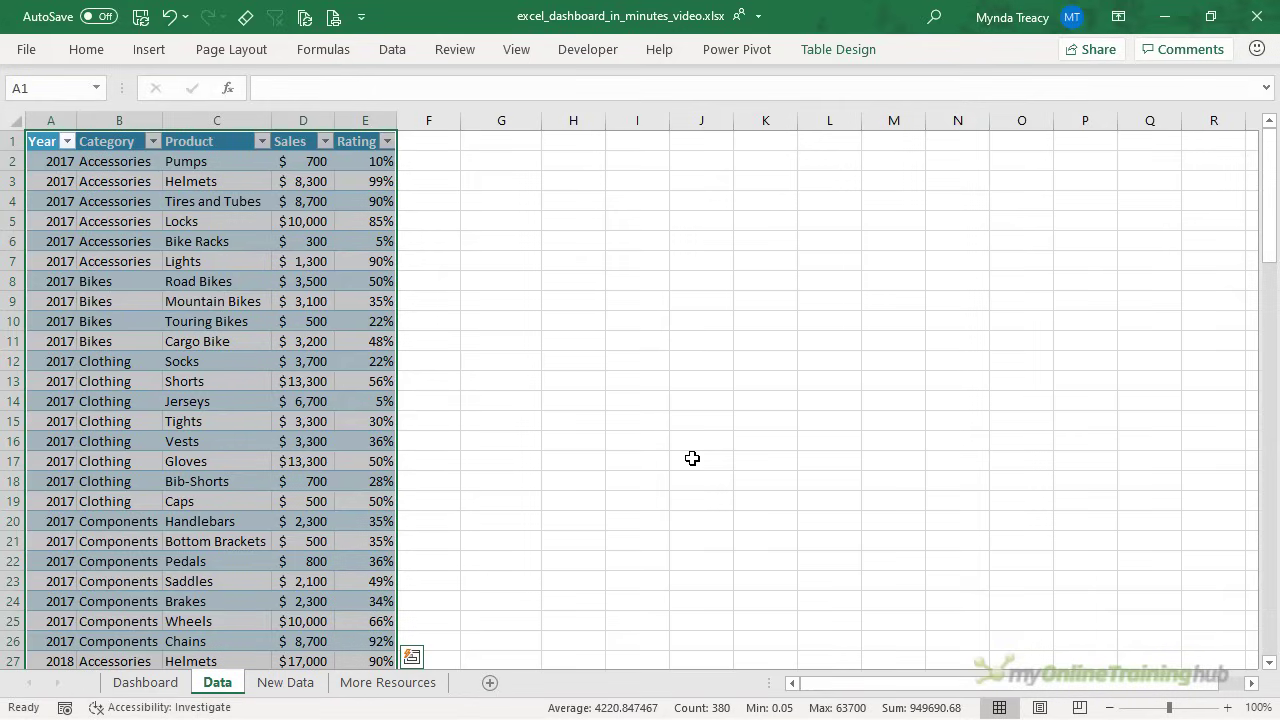
click(840, 50)
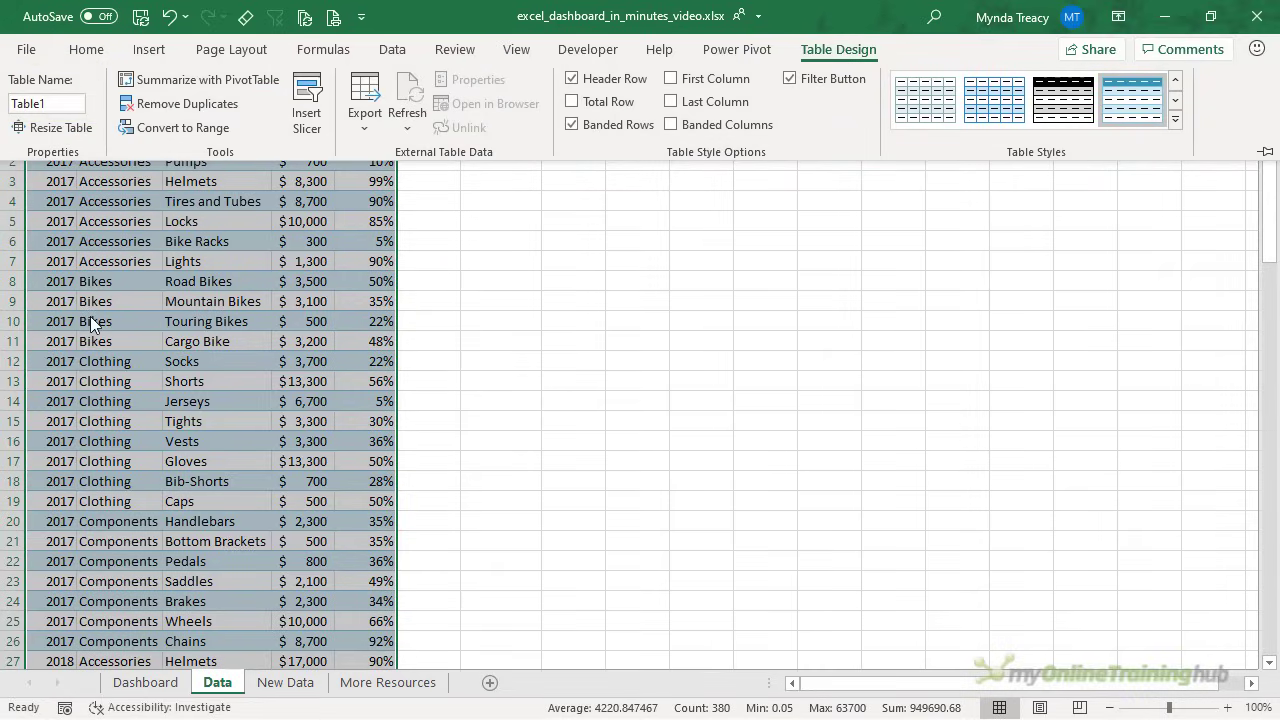
key(Escape)
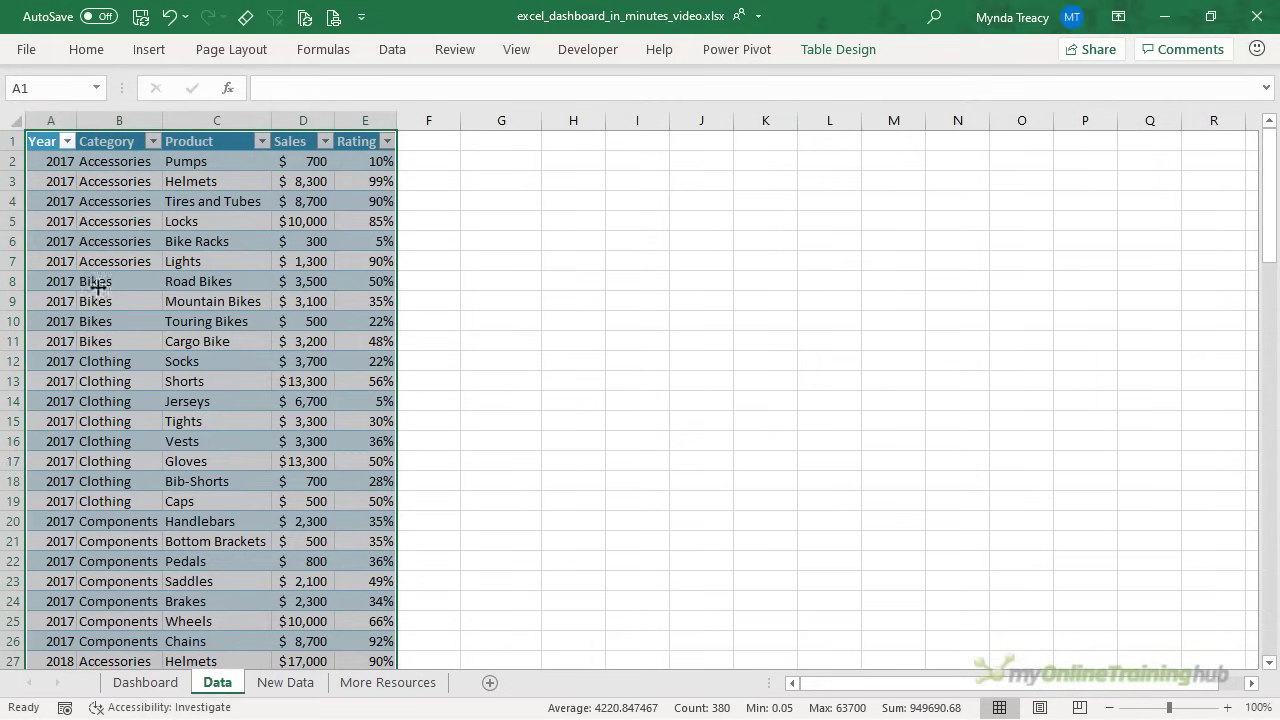
Insert a PivotChart based on Table1 on a new worksheet and move it closer to the PivotTable.
click(150, 49)
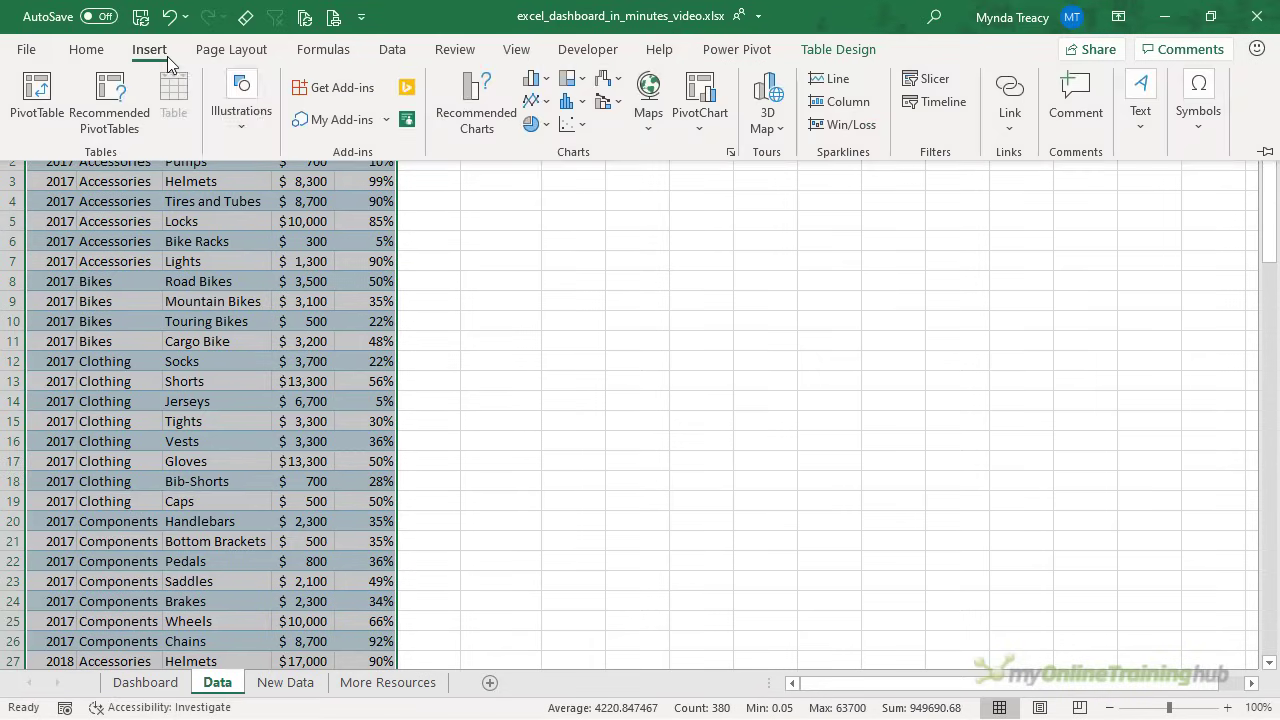
click(706, 96)
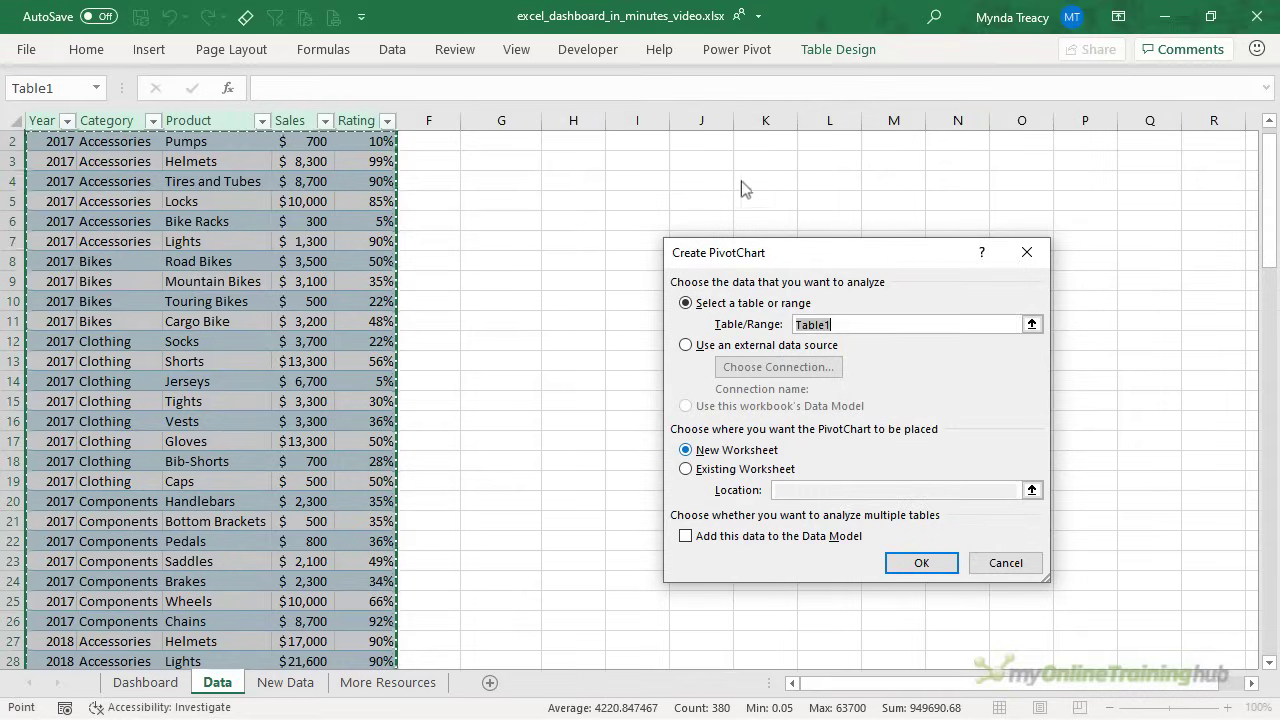
click(903, 568)
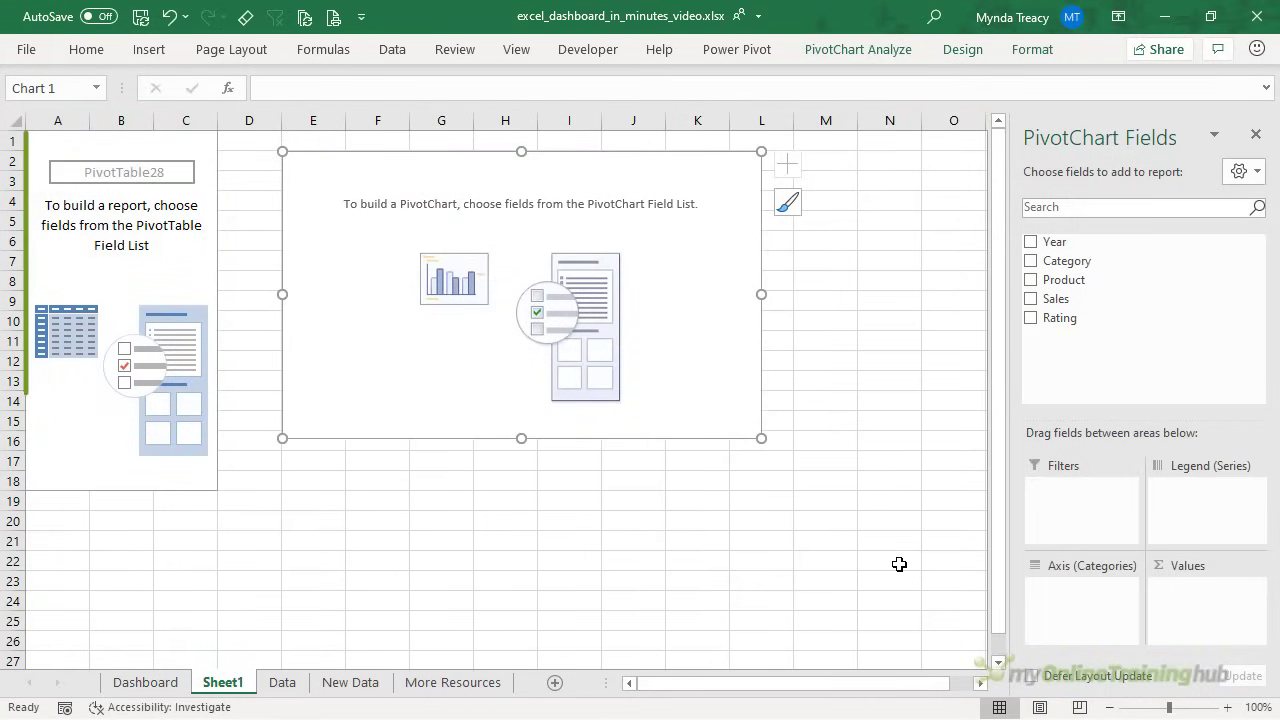
drag(338, 158, 292, 160)
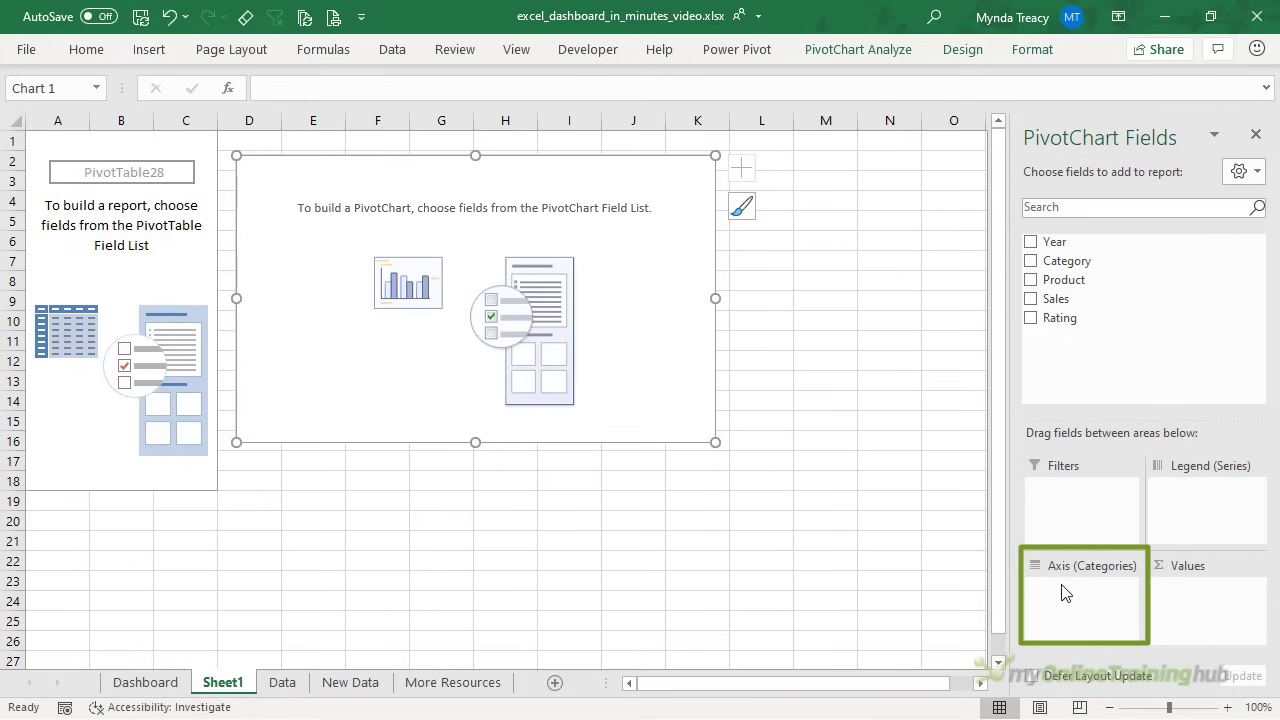
Add the Category and Product fields to the PivotChart's axis and Sales to its values.
click(1030, 260)
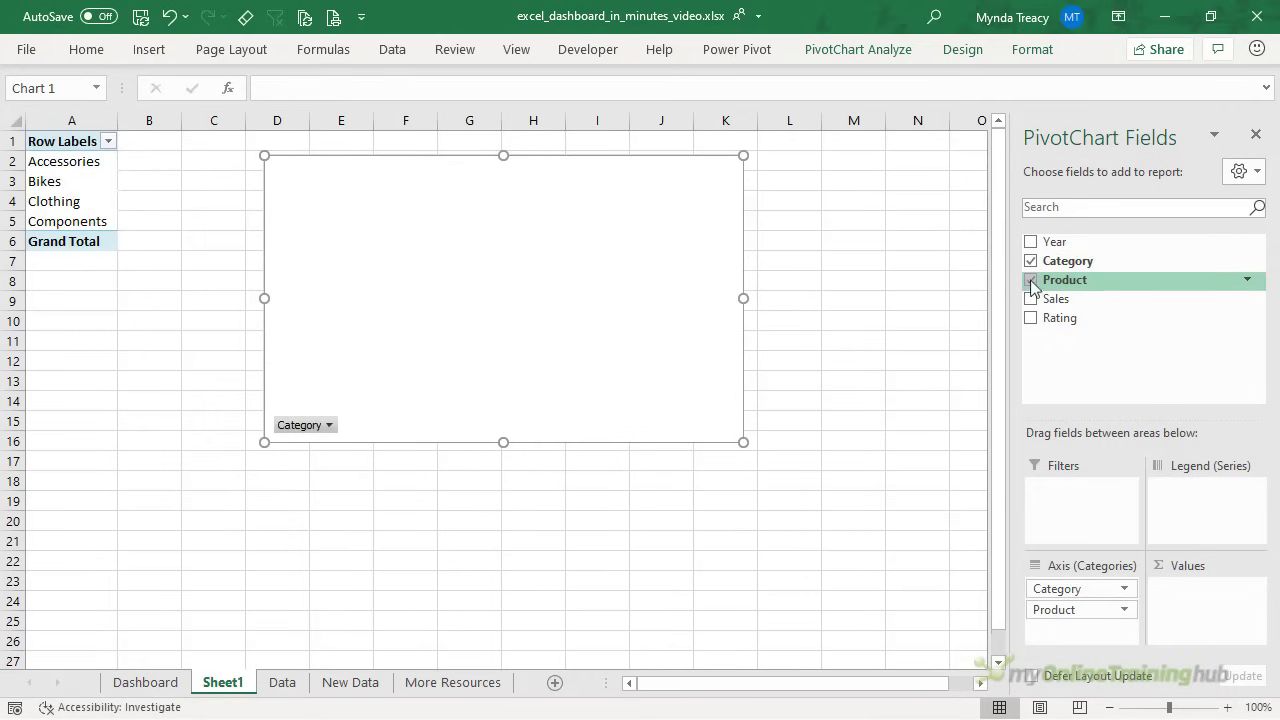
click(1030, 279)
click(1031, 299)
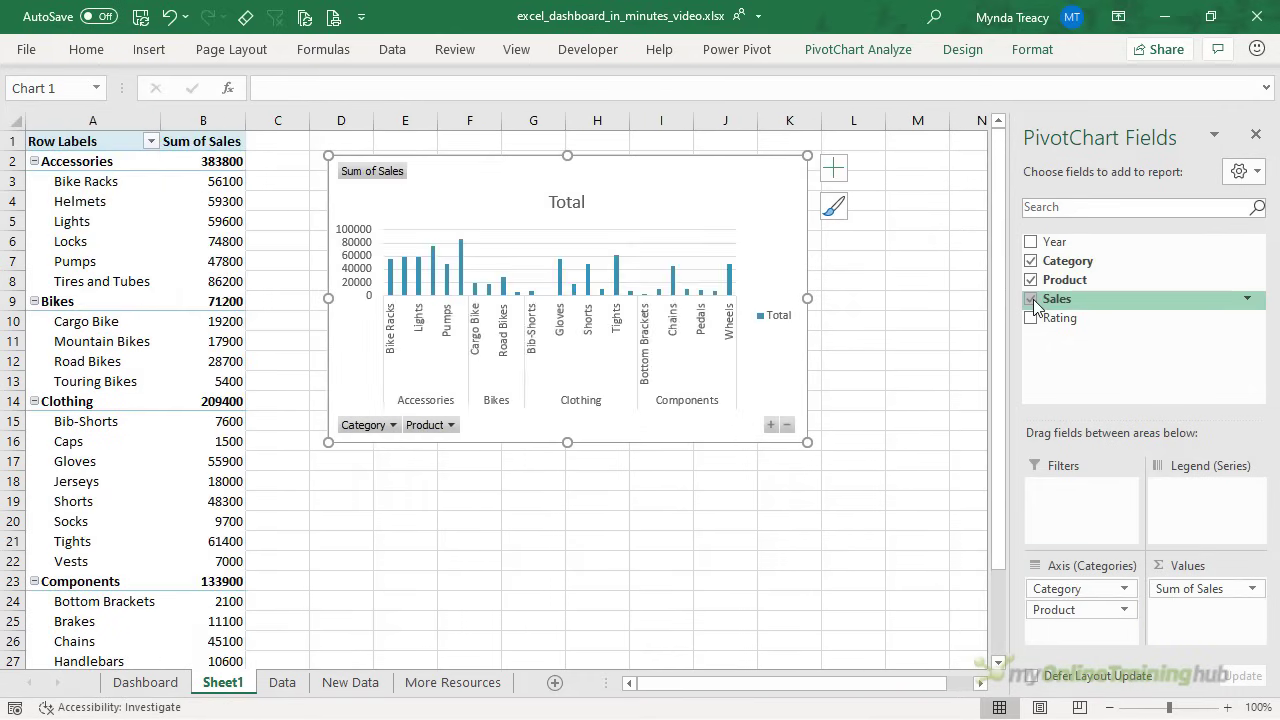
Add a Year slicer for the PivotTable and arrange the slicer and the PivotChart side by side.
right_click(1120, 247)
click(1163, 349)
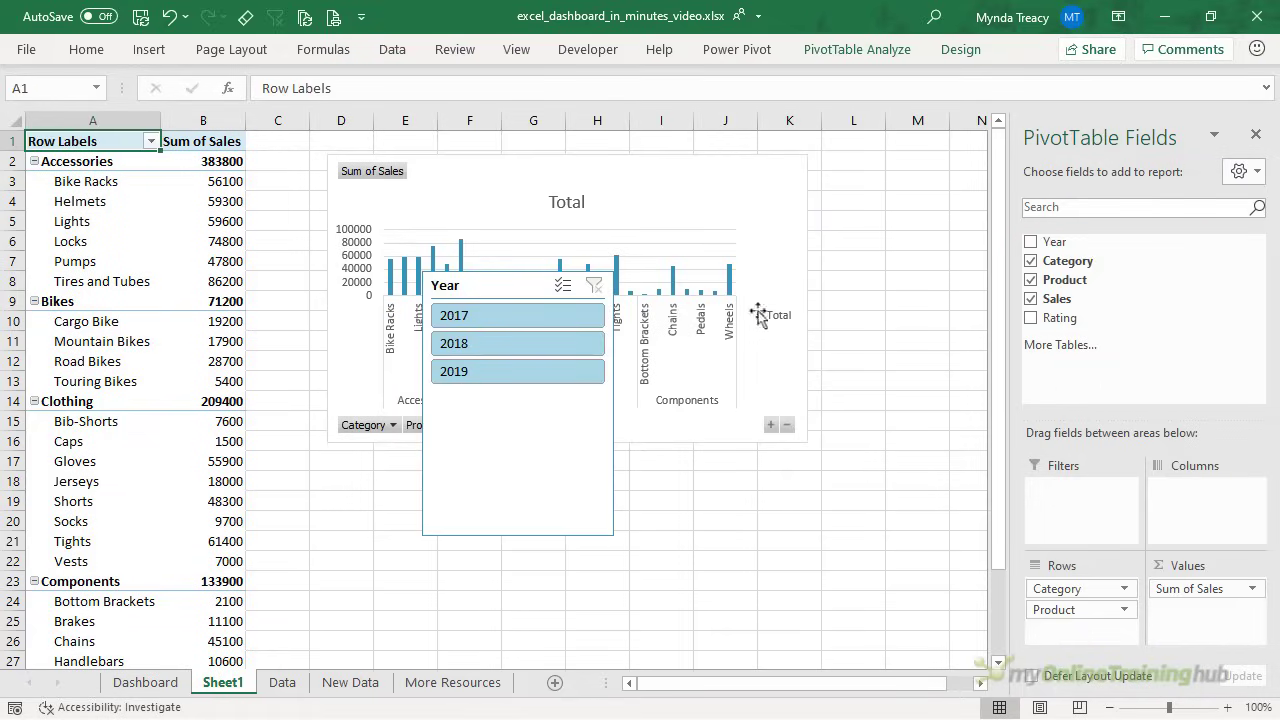
drag(514, 286, 894, 174)
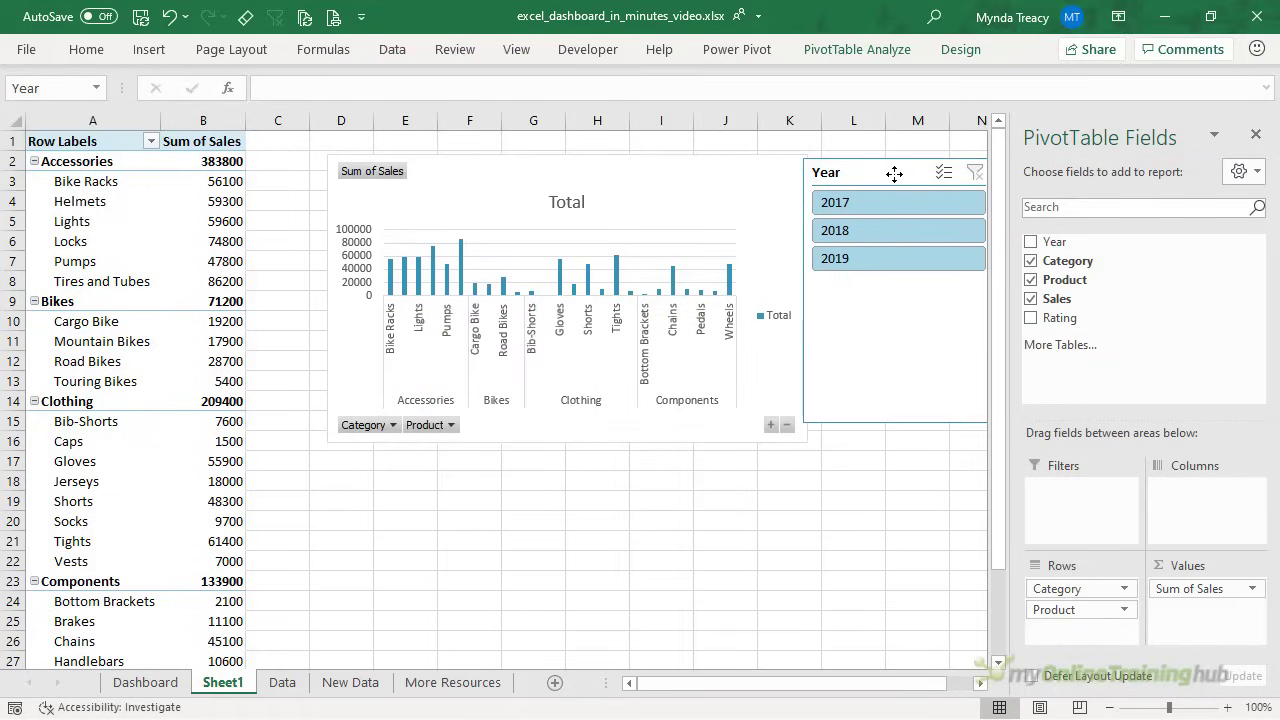
drag(612, 164, 551, 160)
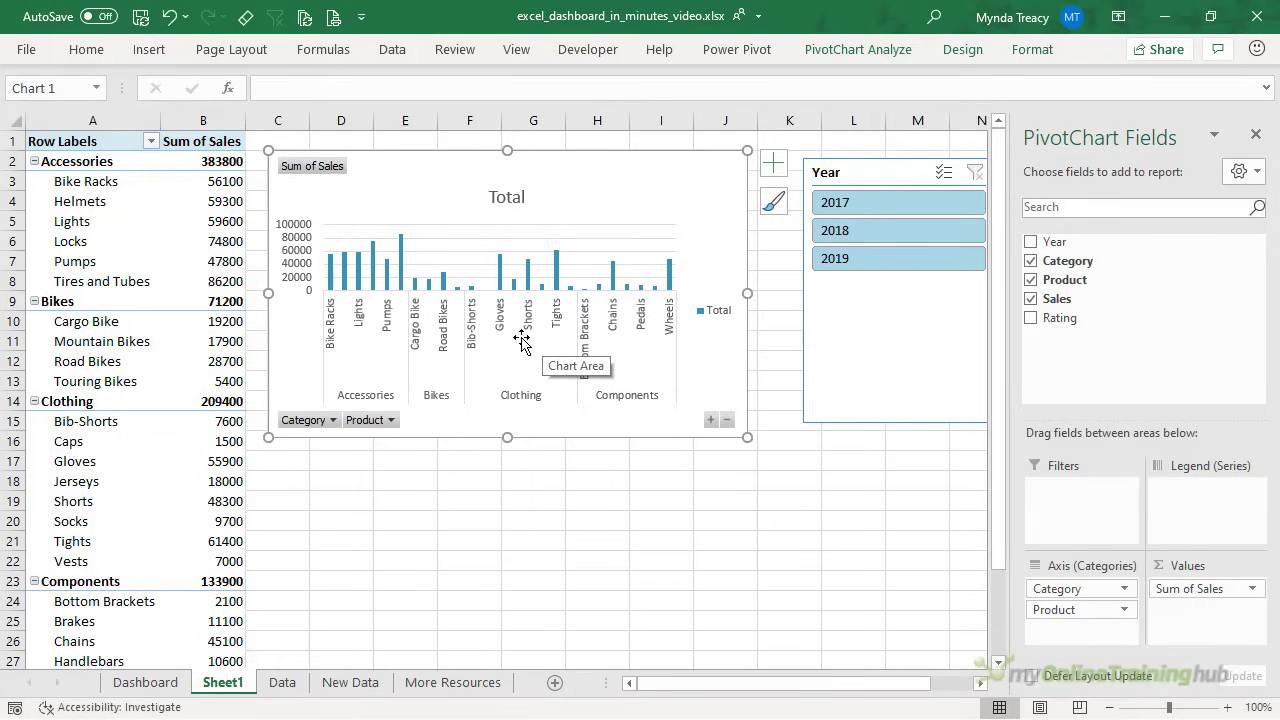
Change the PivotChart to a clustered bar chart and resize it taller and narrower so every product label fits.
click(962, 49)
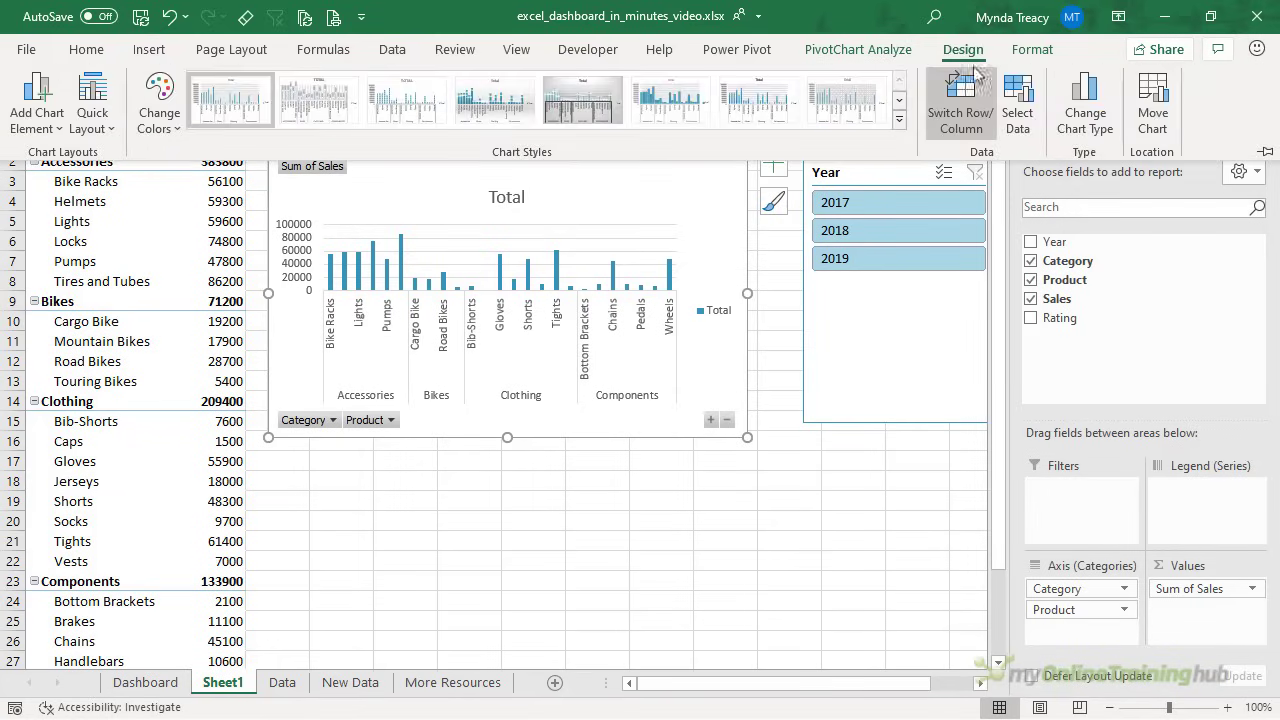
click(1085, 112)
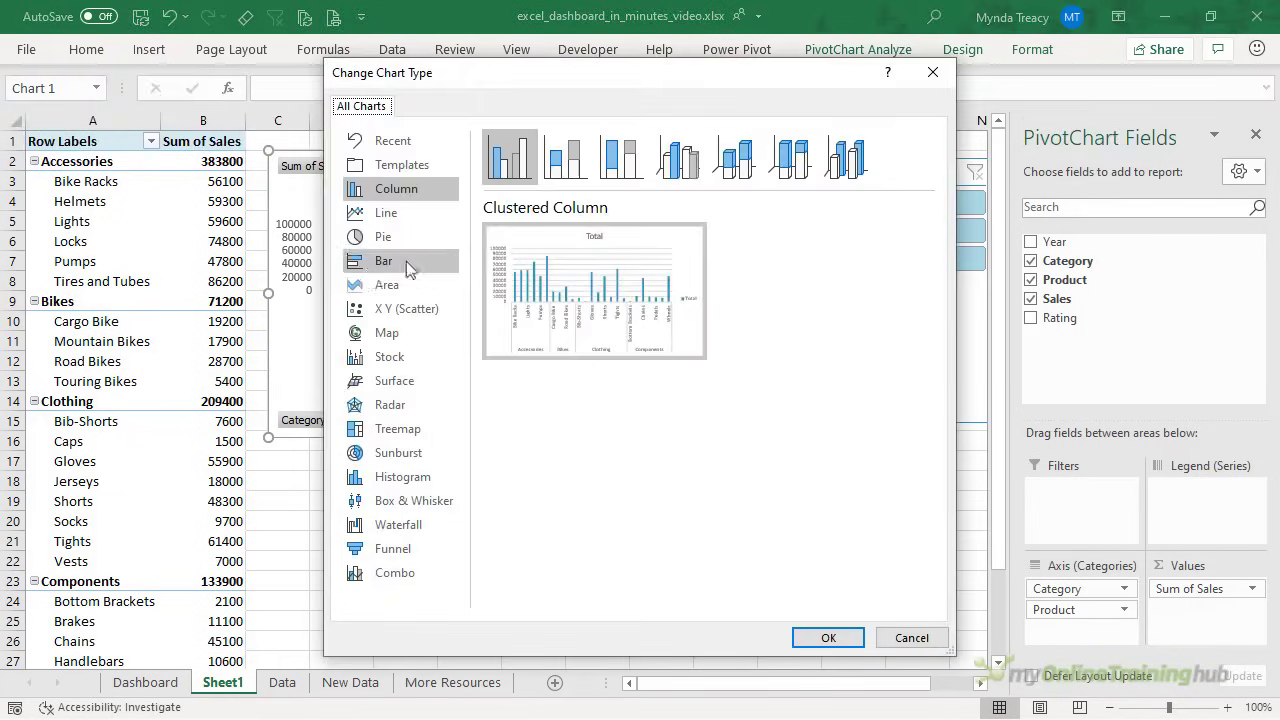
click(370, 262)
click(826, 640)
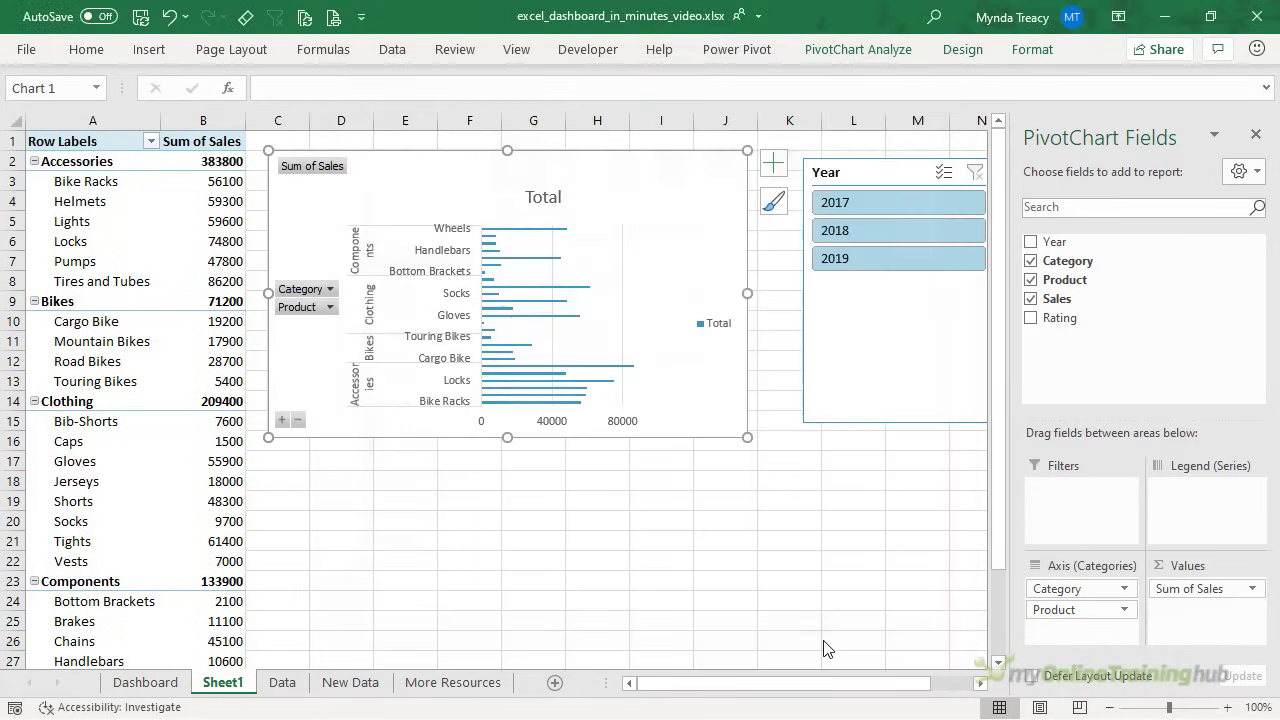
drag(747, 437, 668, 657)
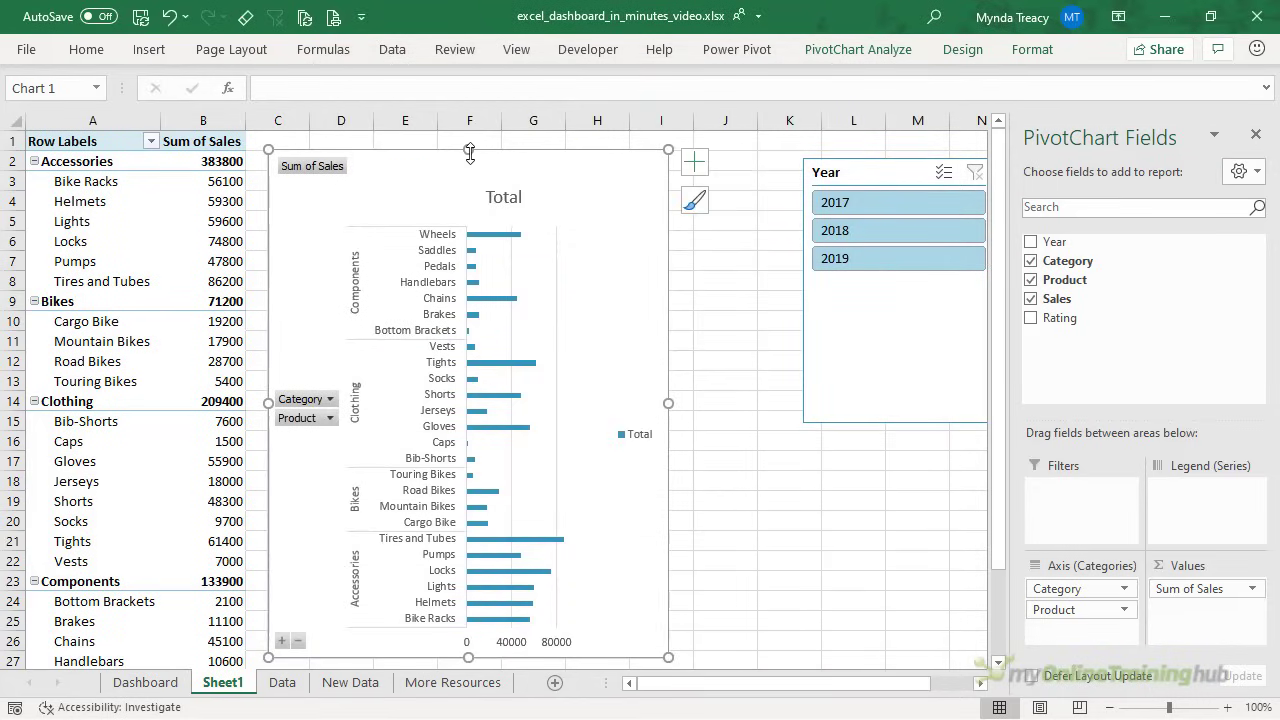
drag(469, 147, 469, 139)
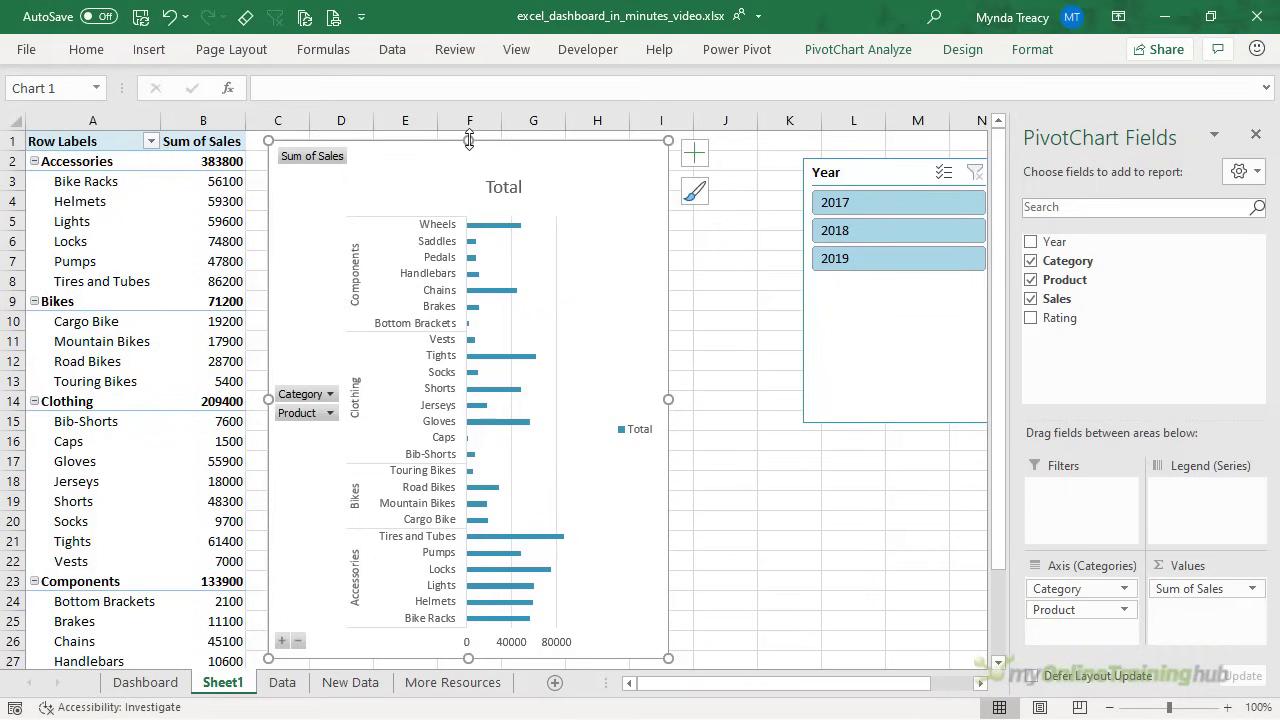
Hide the PivotChart's value and axis field buttons, and test collapsing and re-expanding the entire category field from the chart.
right_click(309, 165)
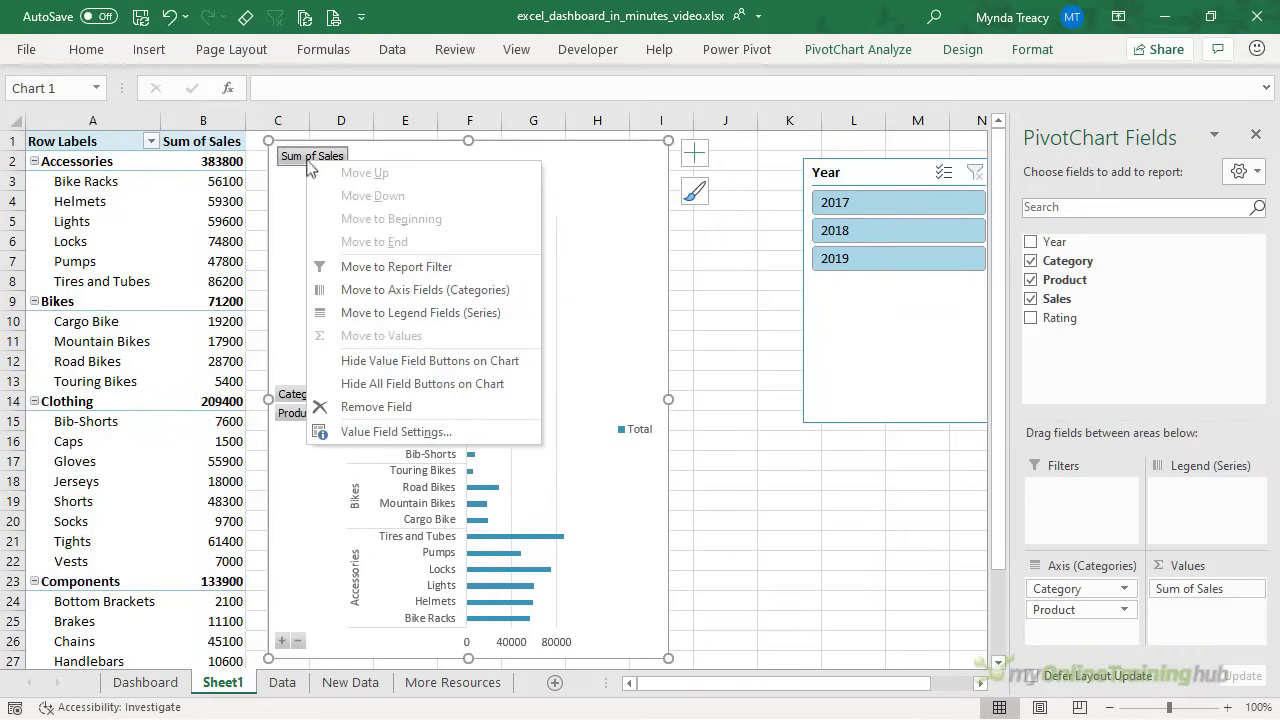
click(435, 360)
right_click(310, 382)
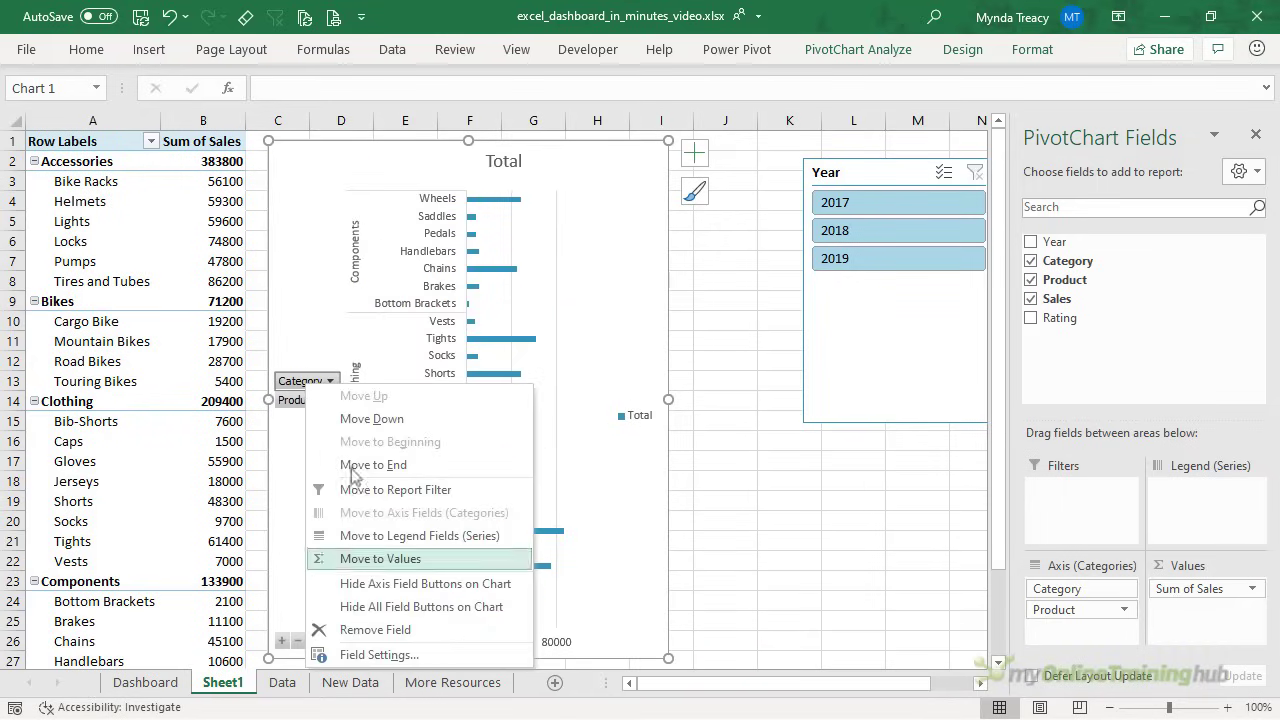
click(416, 584)
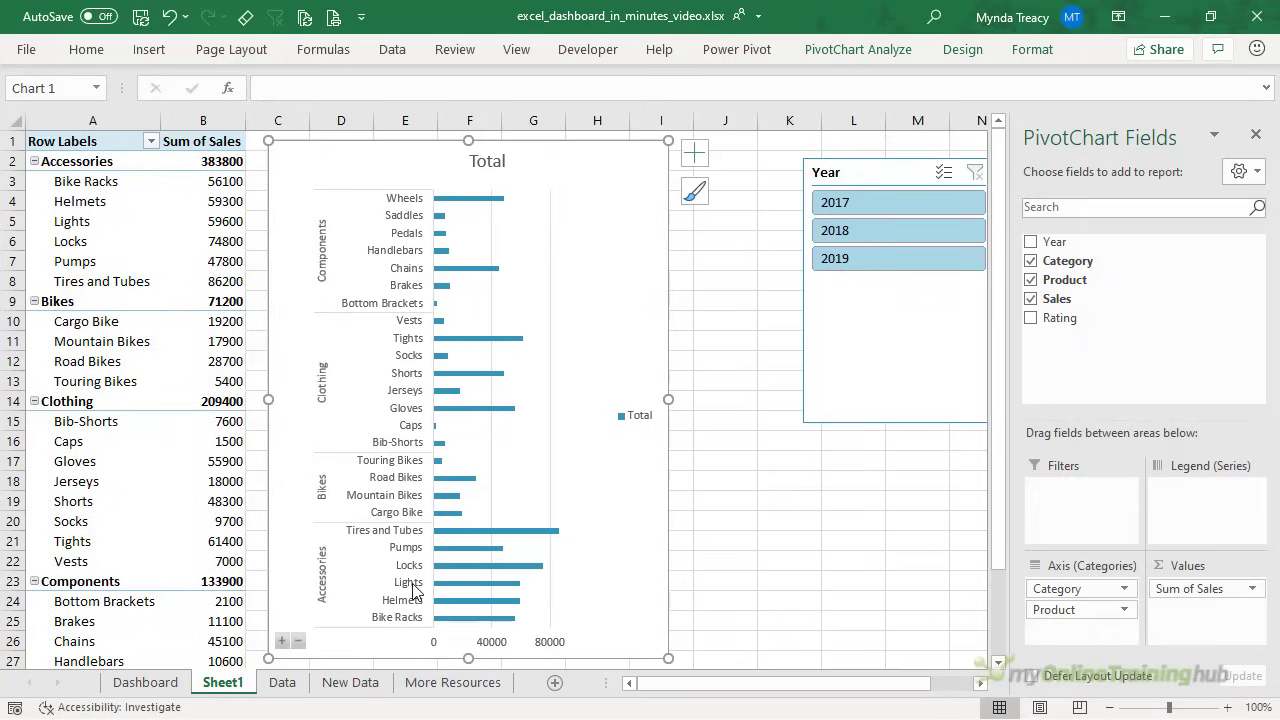
click(297, 641)
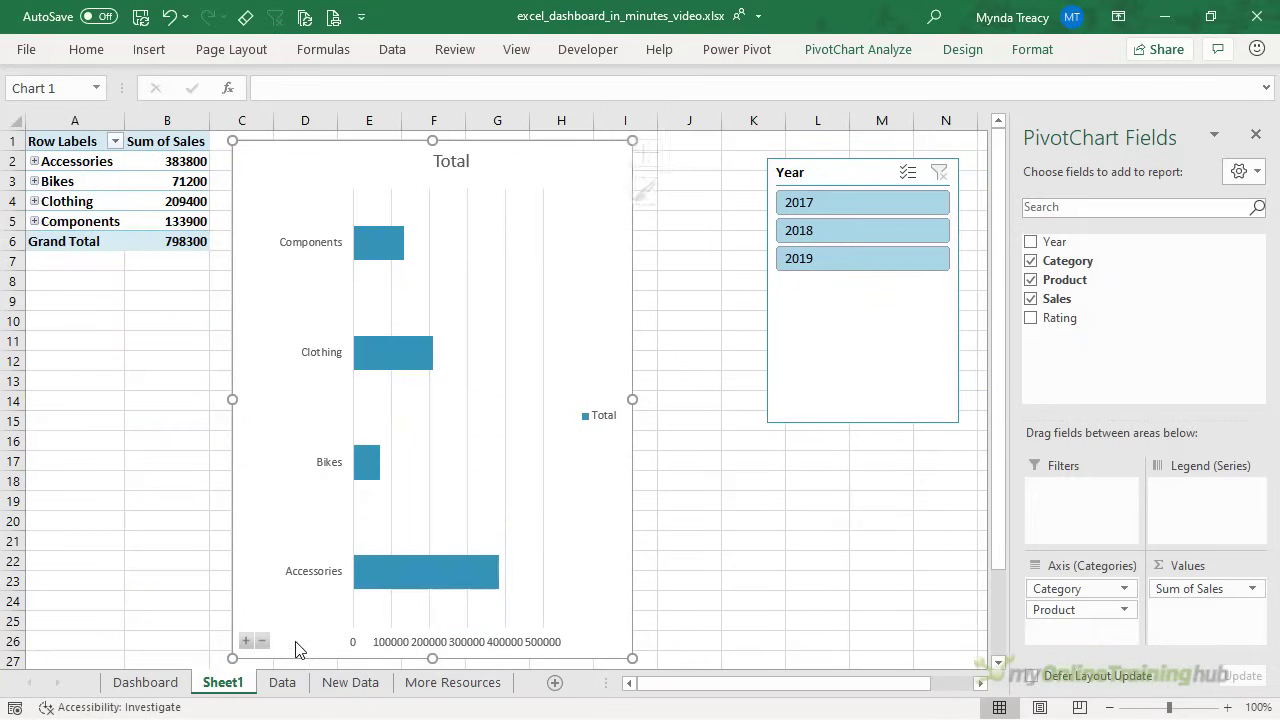
click(282, 641)
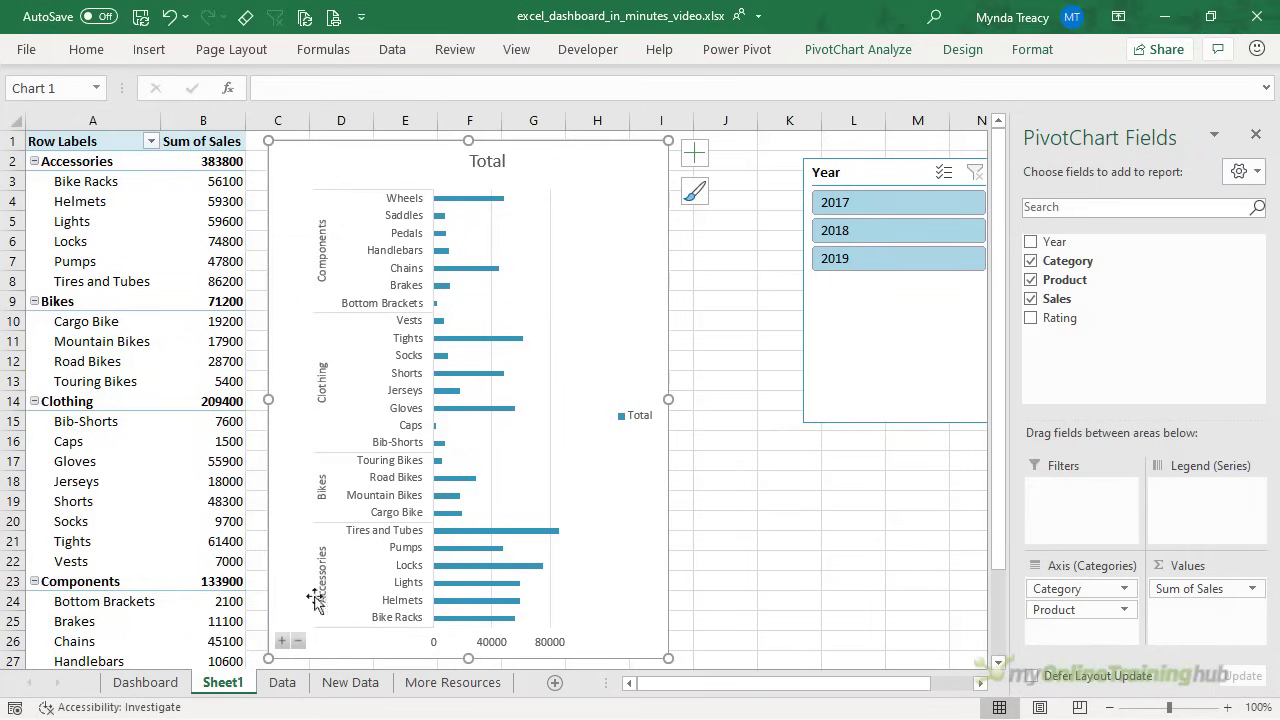
Remove the PivotChart's gridlines, legend and primary horizontal axis, and add data labels to the bars.
click(694, 153)
key(Down)
key(Down)
key(Down)
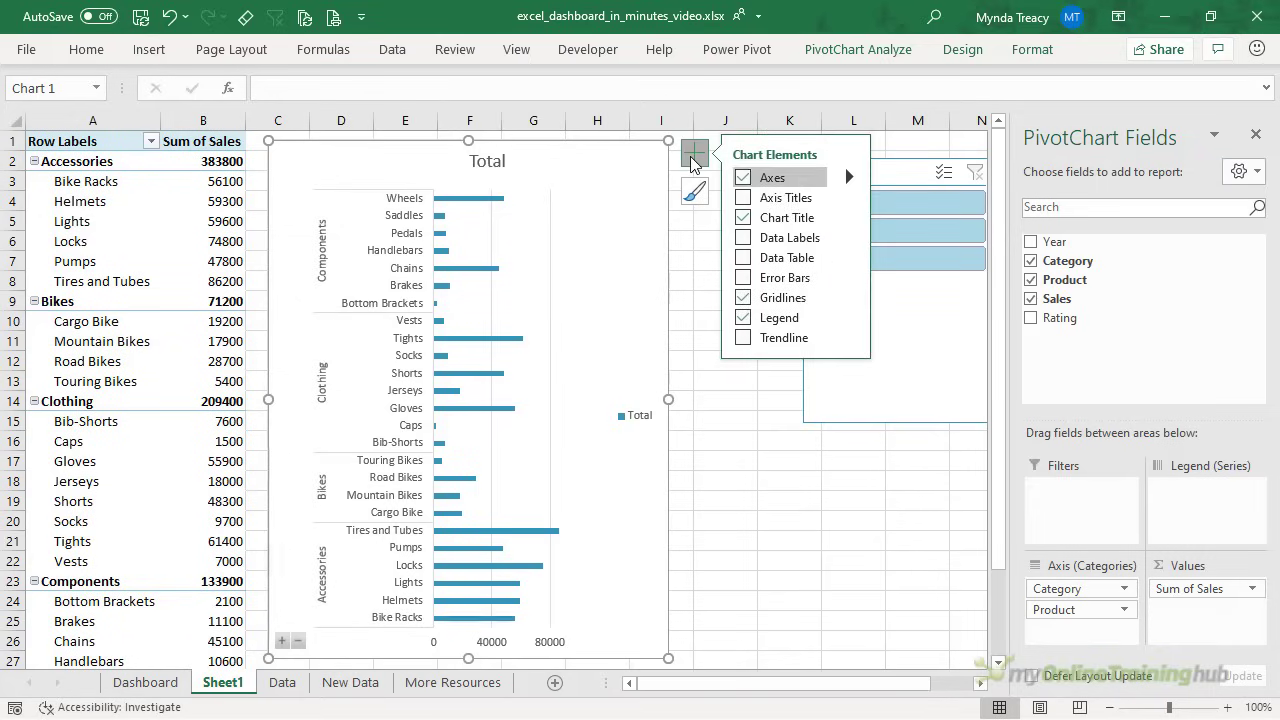
click(743, 297)
click(744, 317)
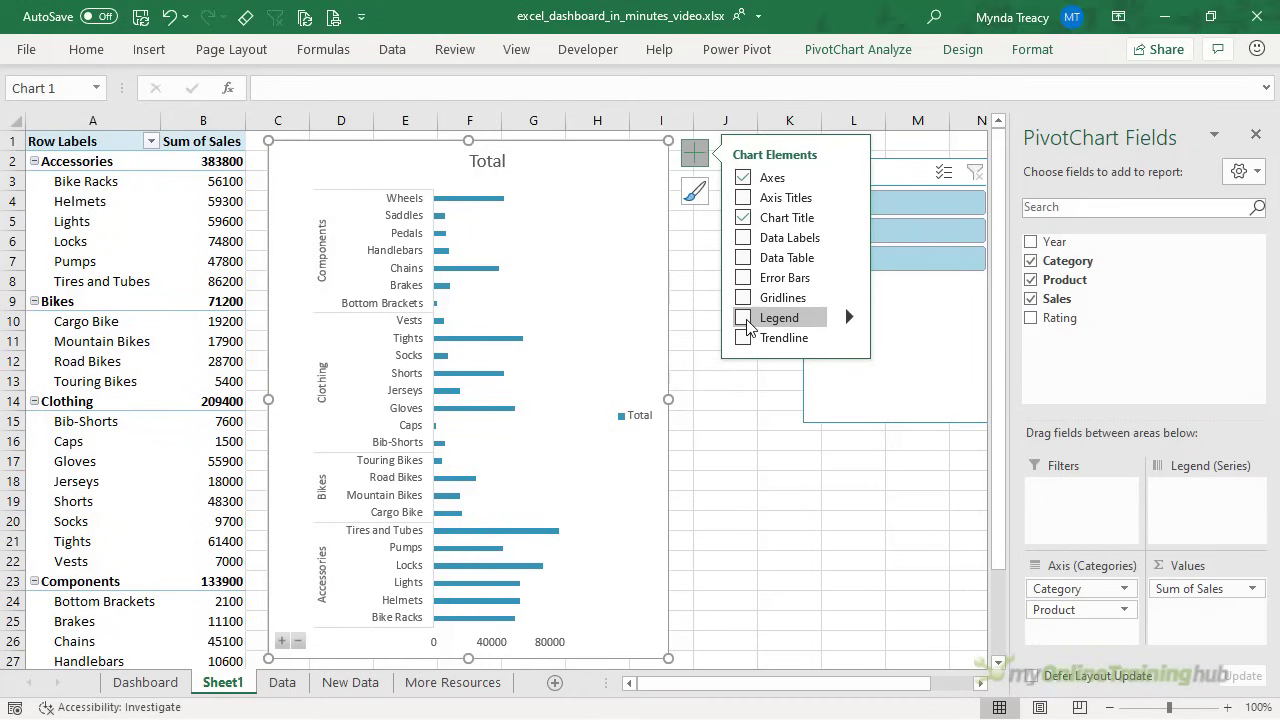
click(744, 238)
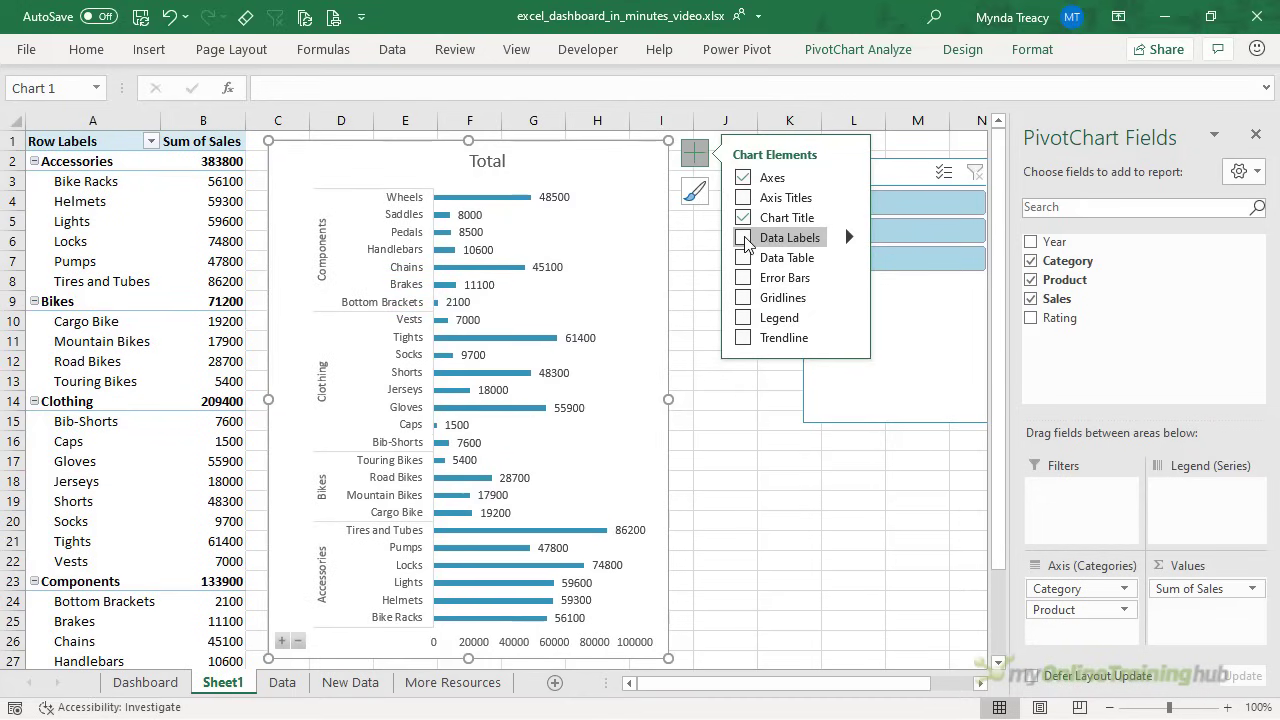
click(849, 177)
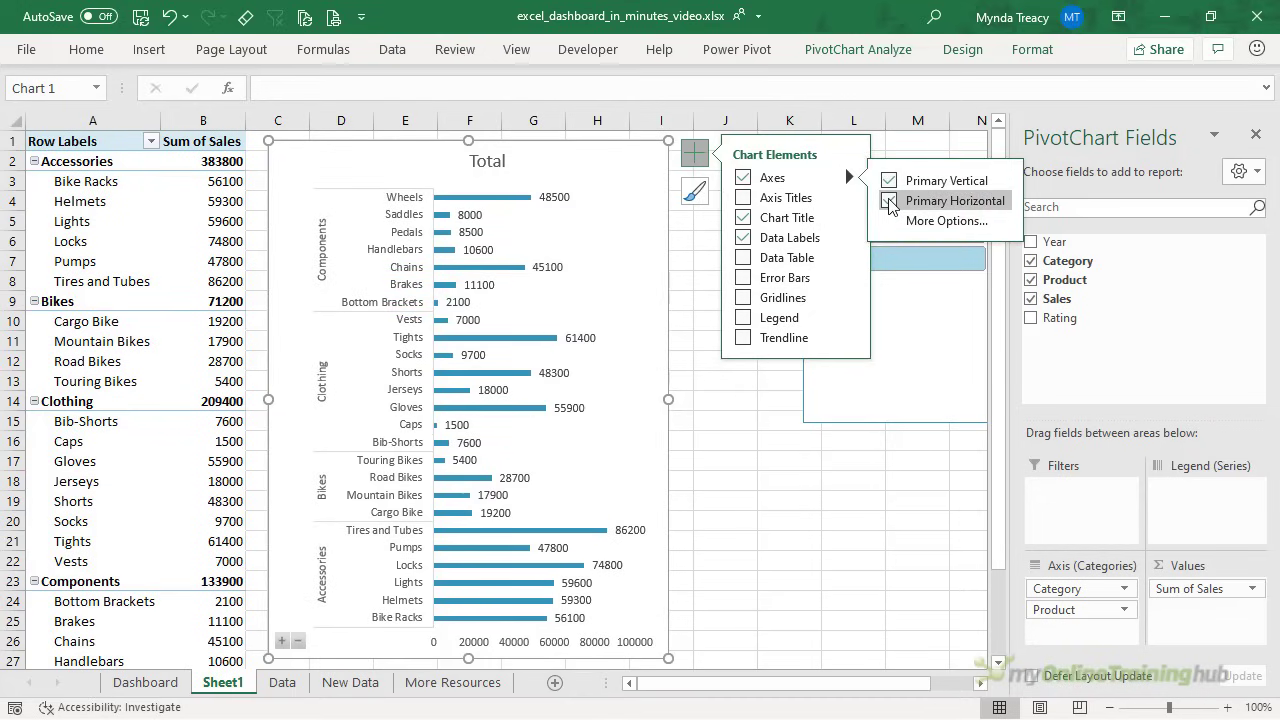
click(889, 201)
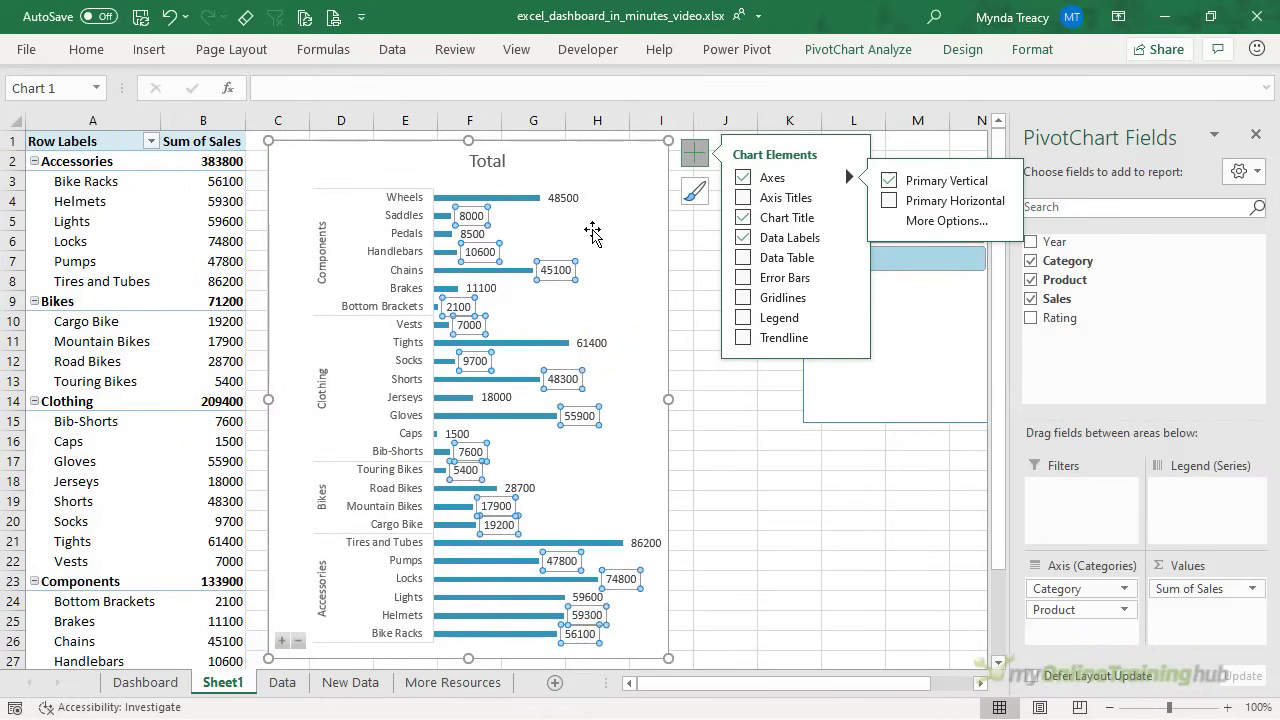
click(593, 231)
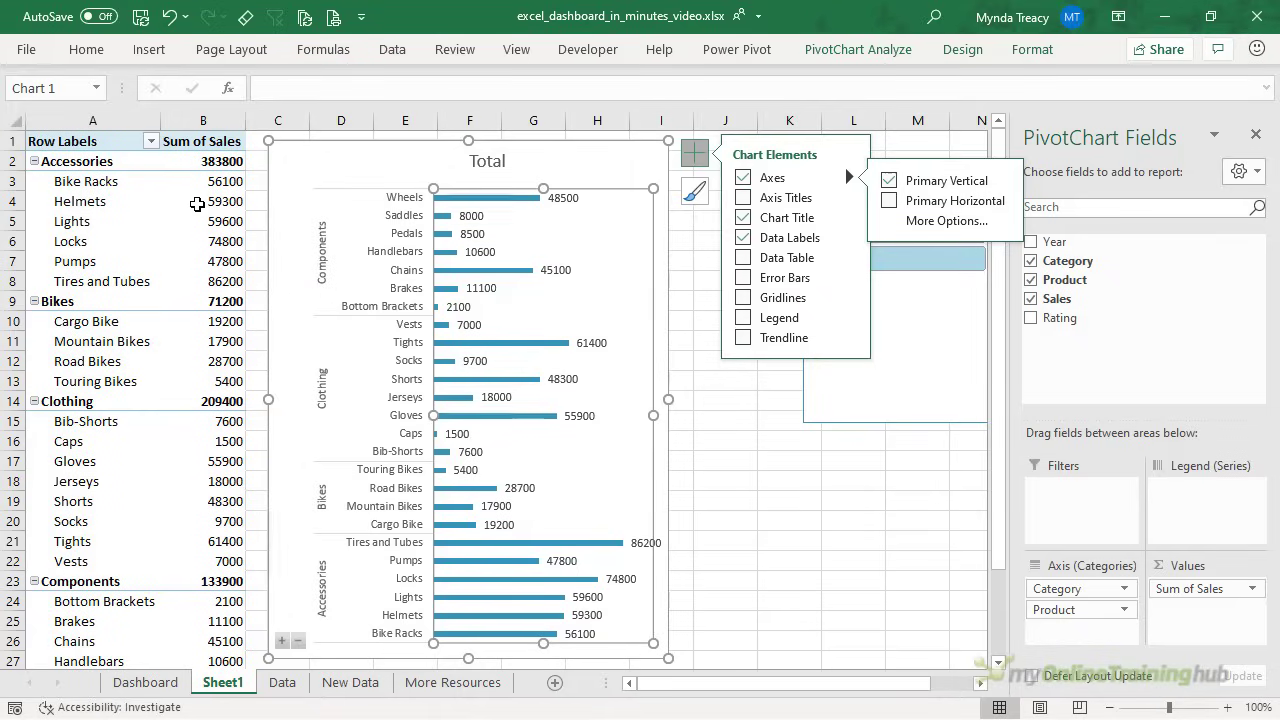
Format the PivotTable's Sum of Sales field as Number with 0 decimal places and a 1000 separator.
right_click(197, 204)
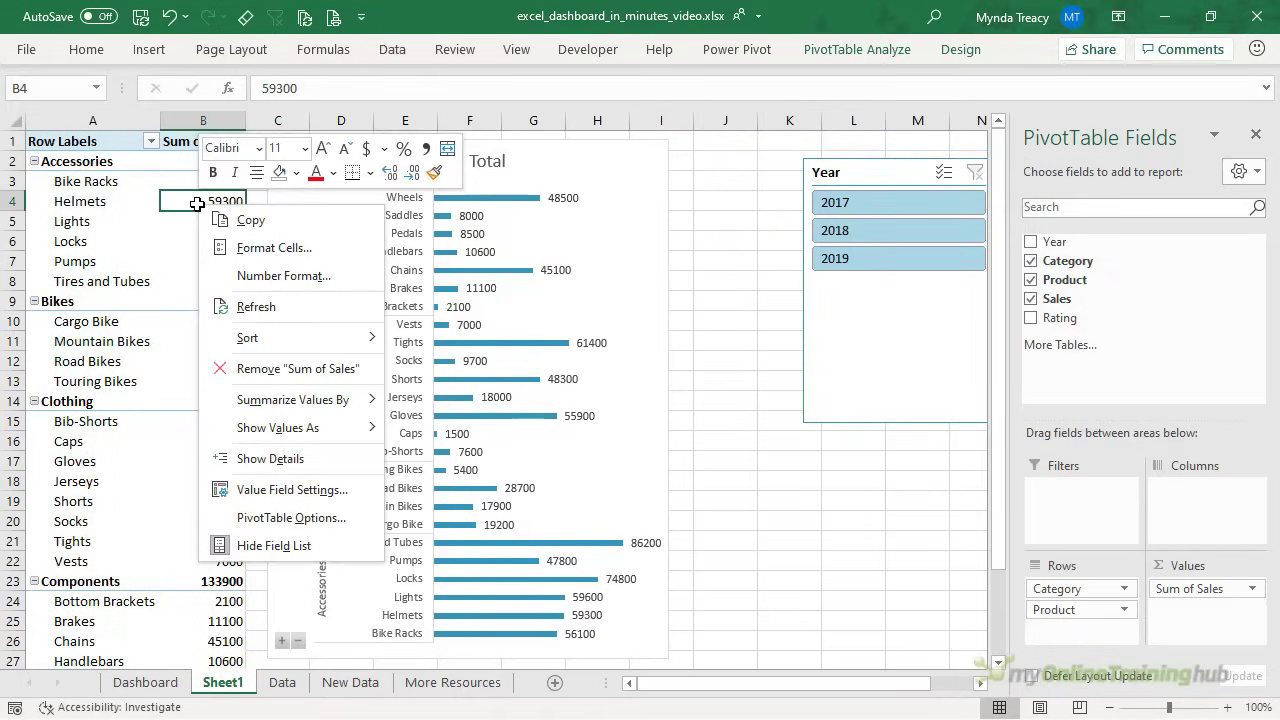
click(355, 491)
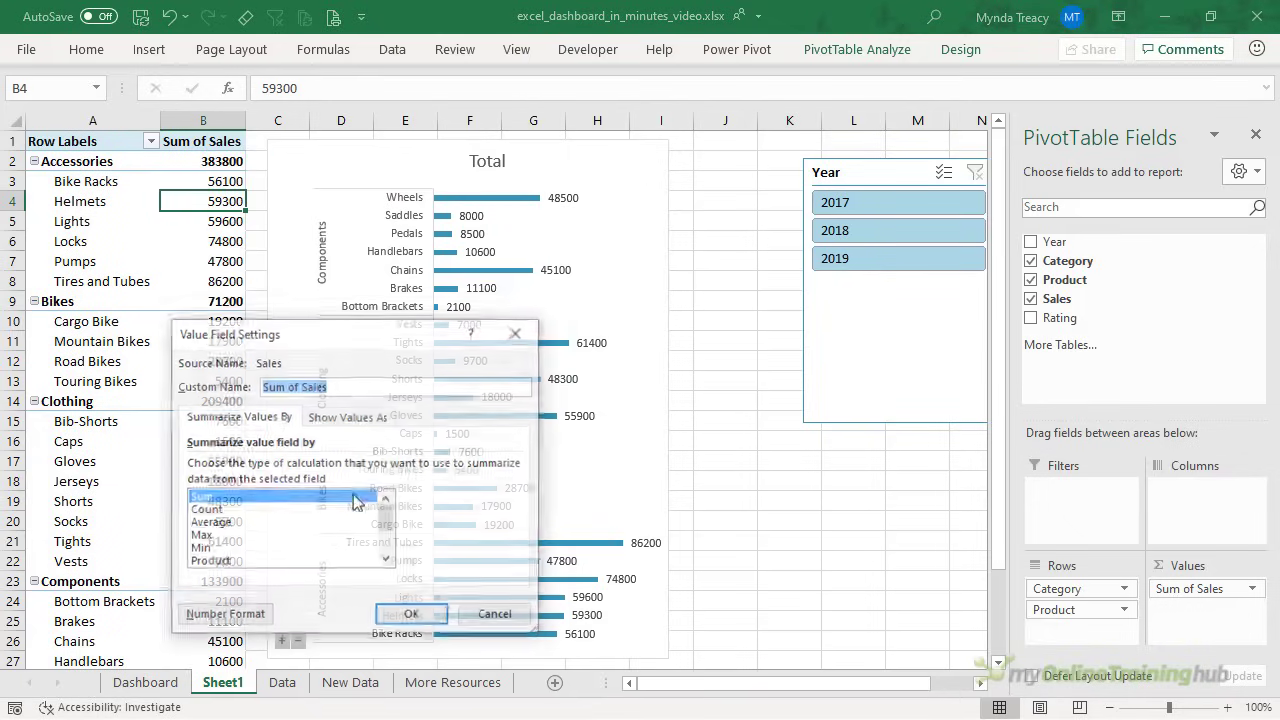
click(237, 620)
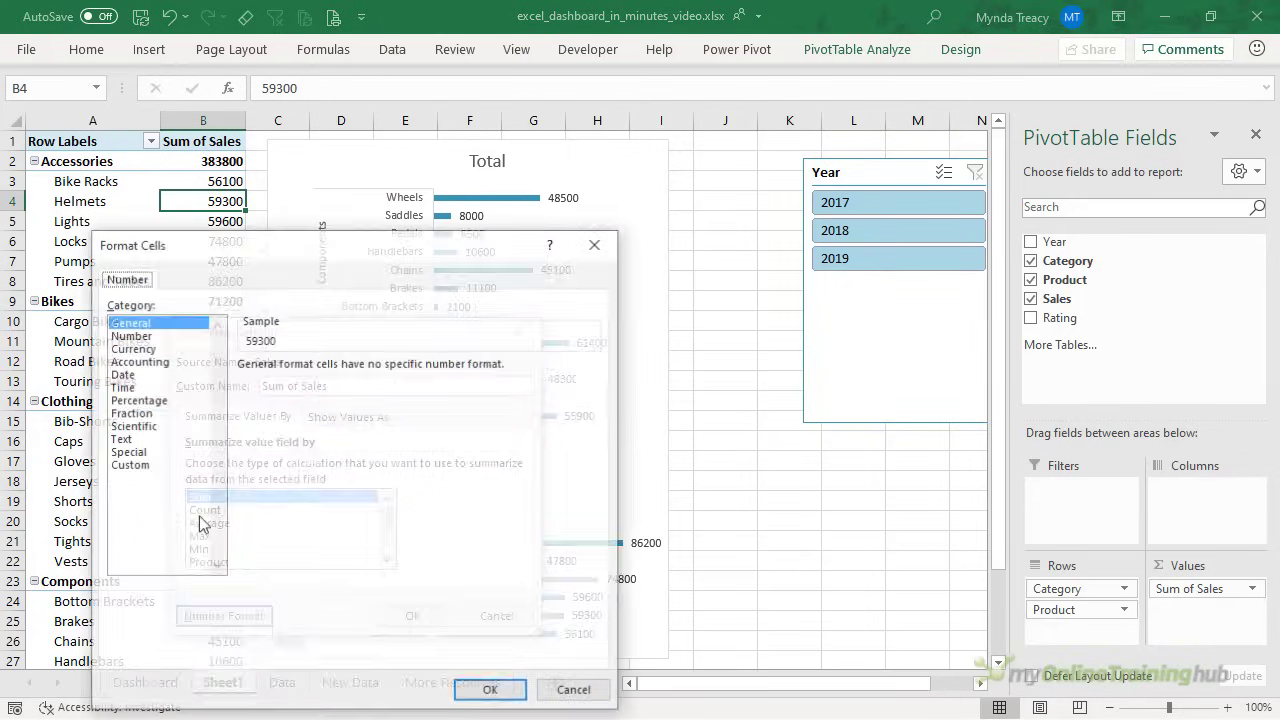
click(136, 337)
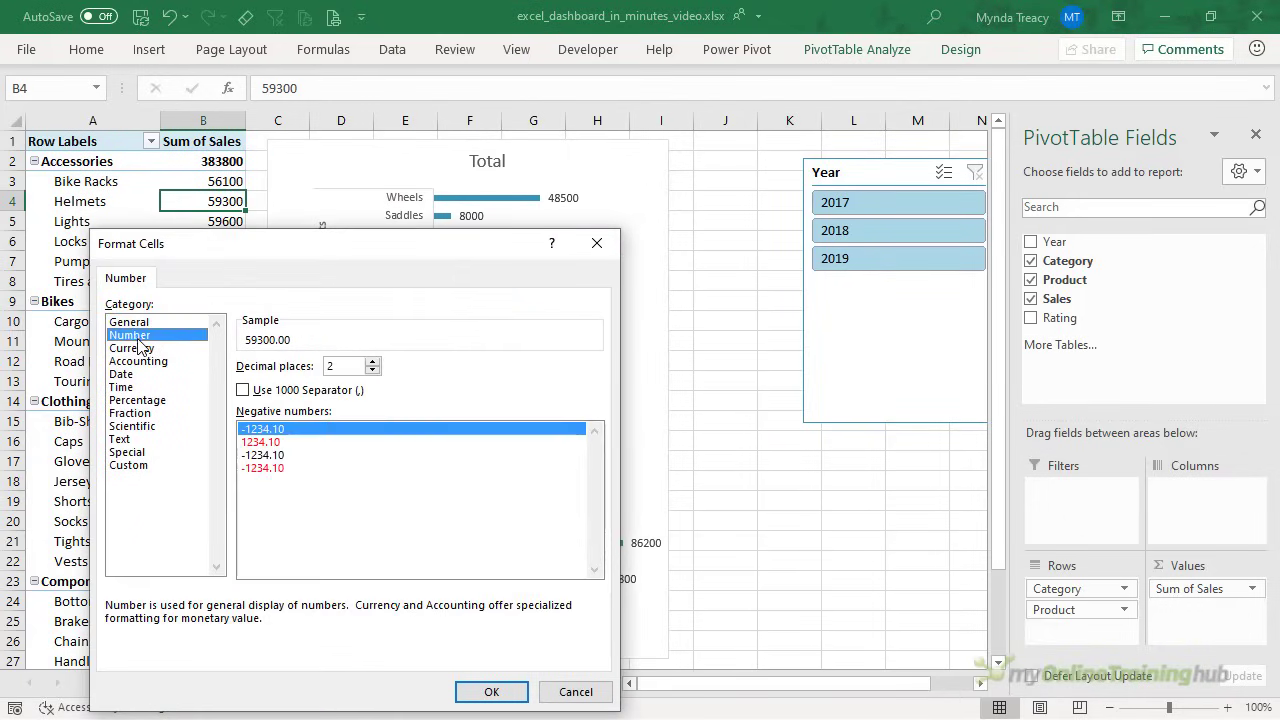
click(278, 392)
text(0)
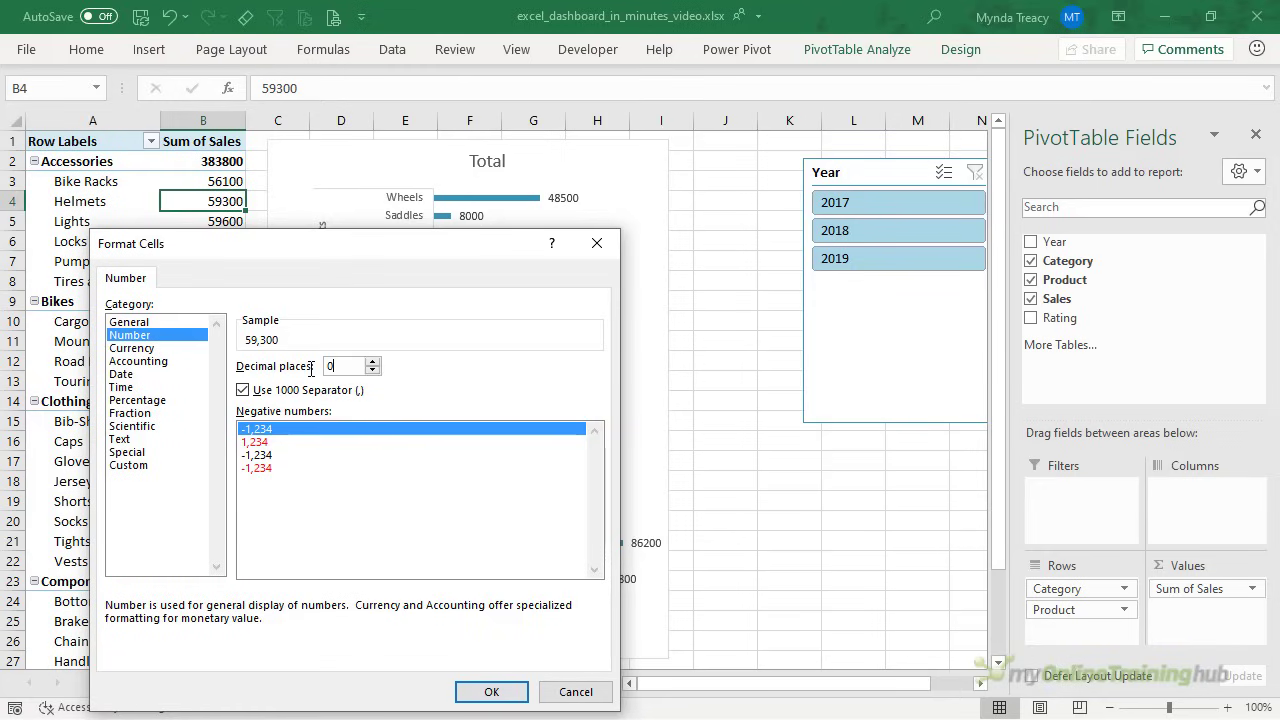
click(466, 698)
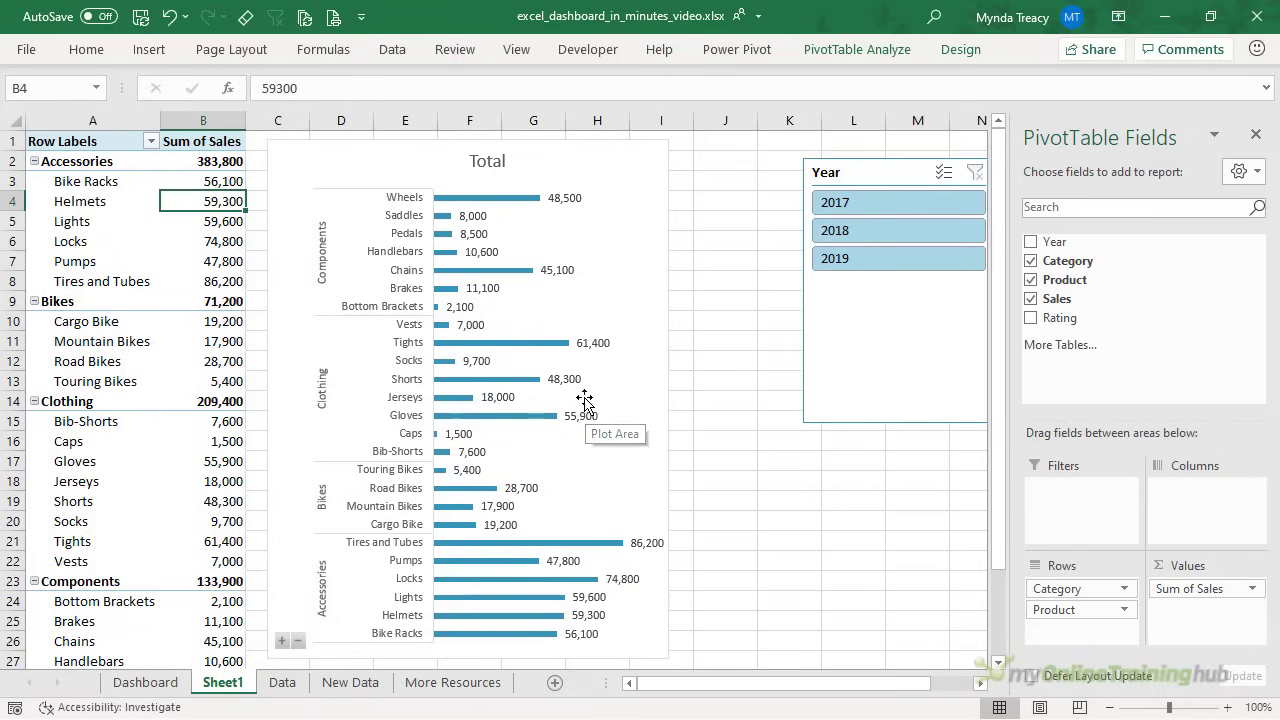
Set the PivotChart's category axis to reverse order so it follows the order of the PivotTable's row labels.
click(97, 153)
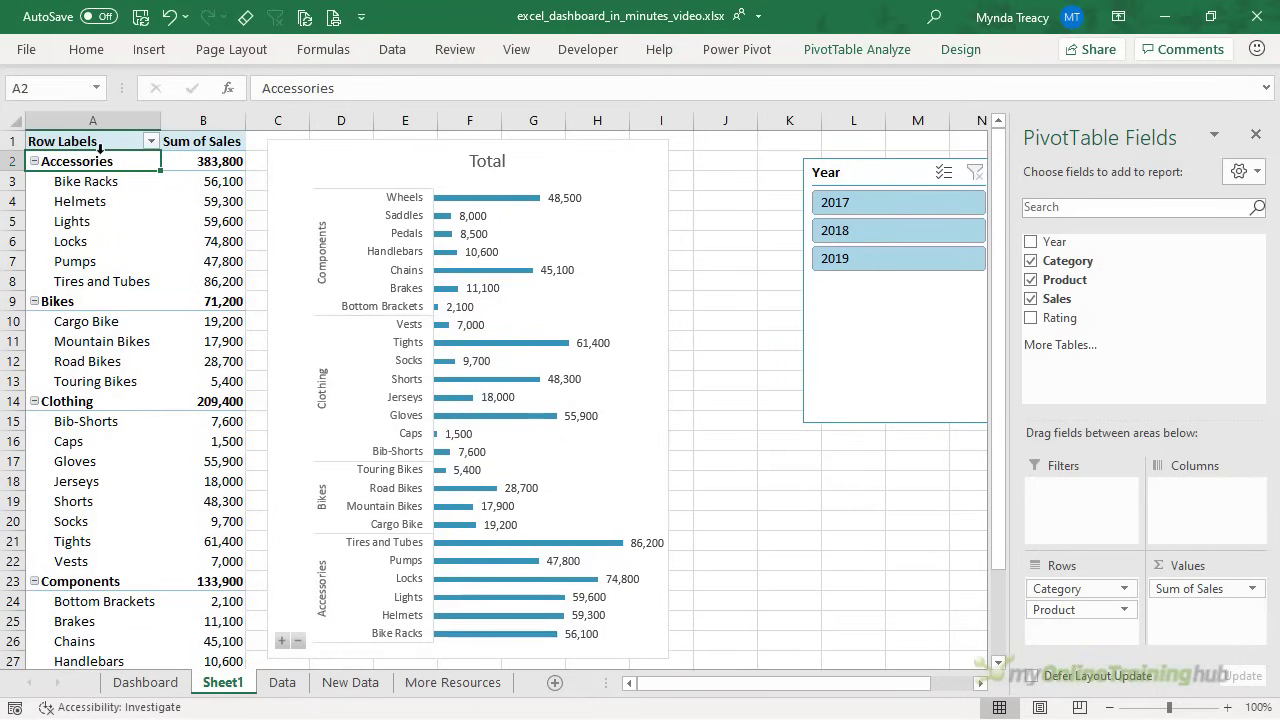
click(104, 168)
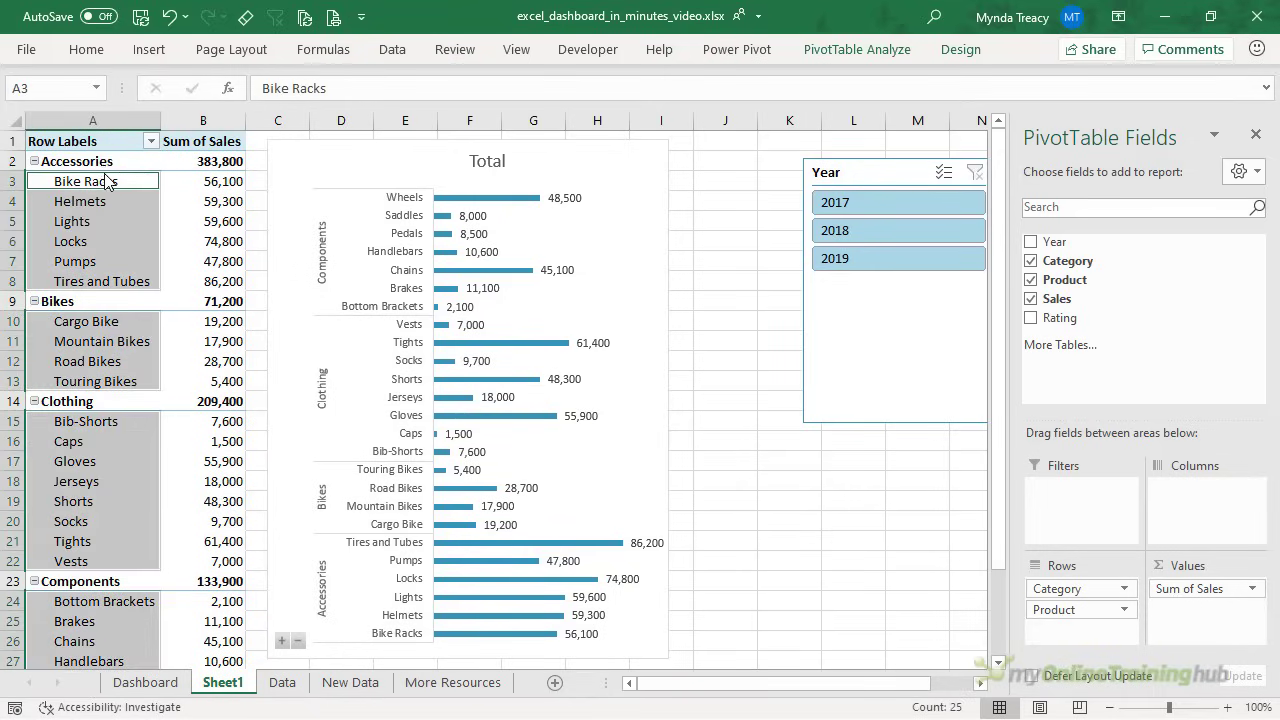
click(385, 243)
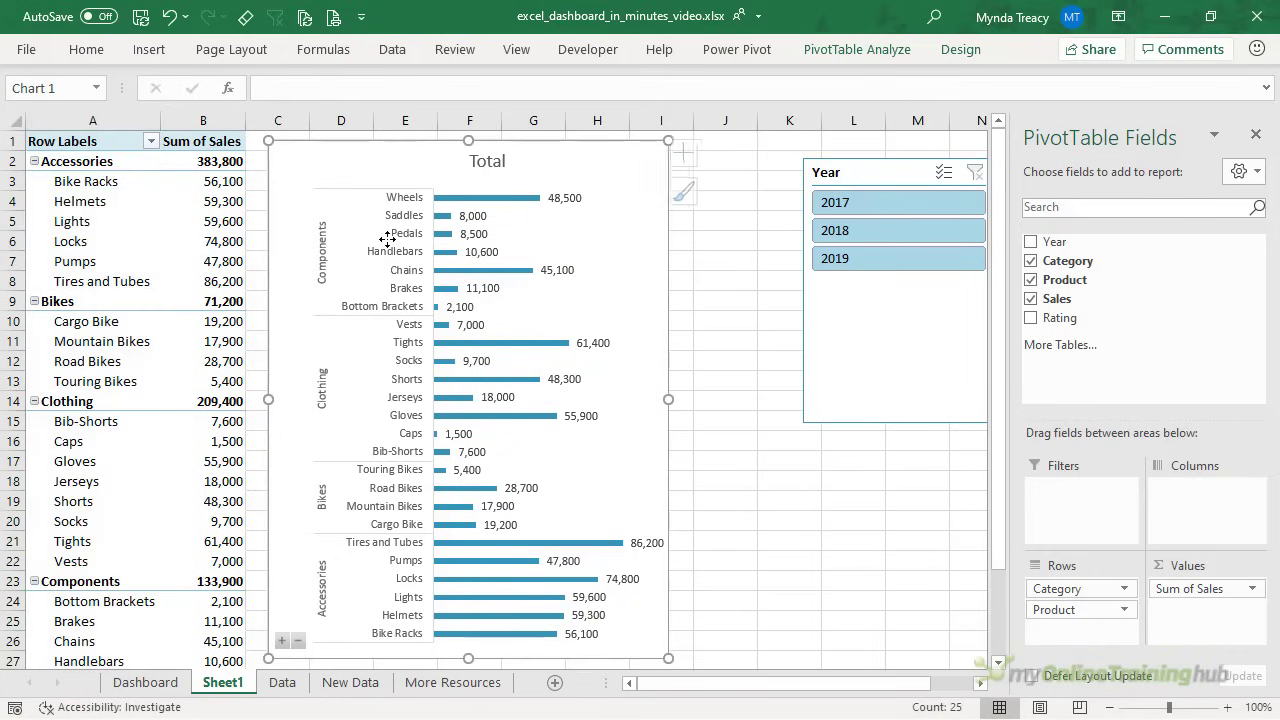
click(400, 240)
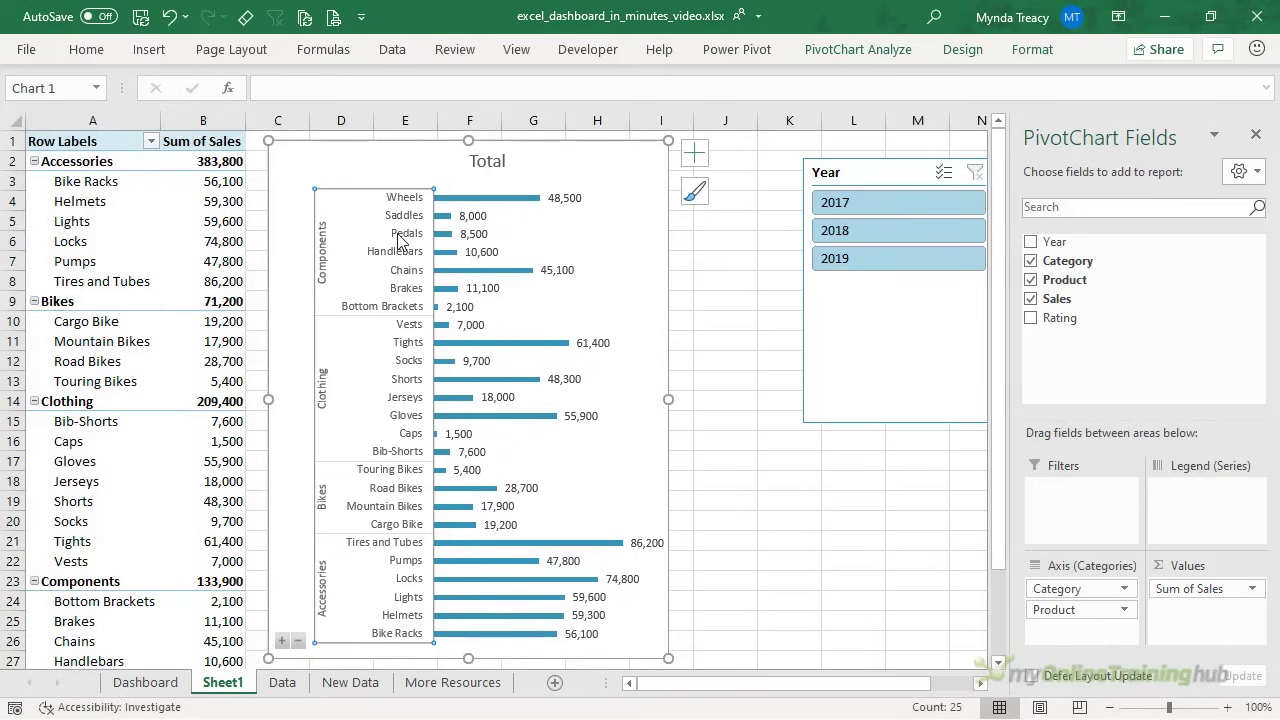
key(ctrl+1)
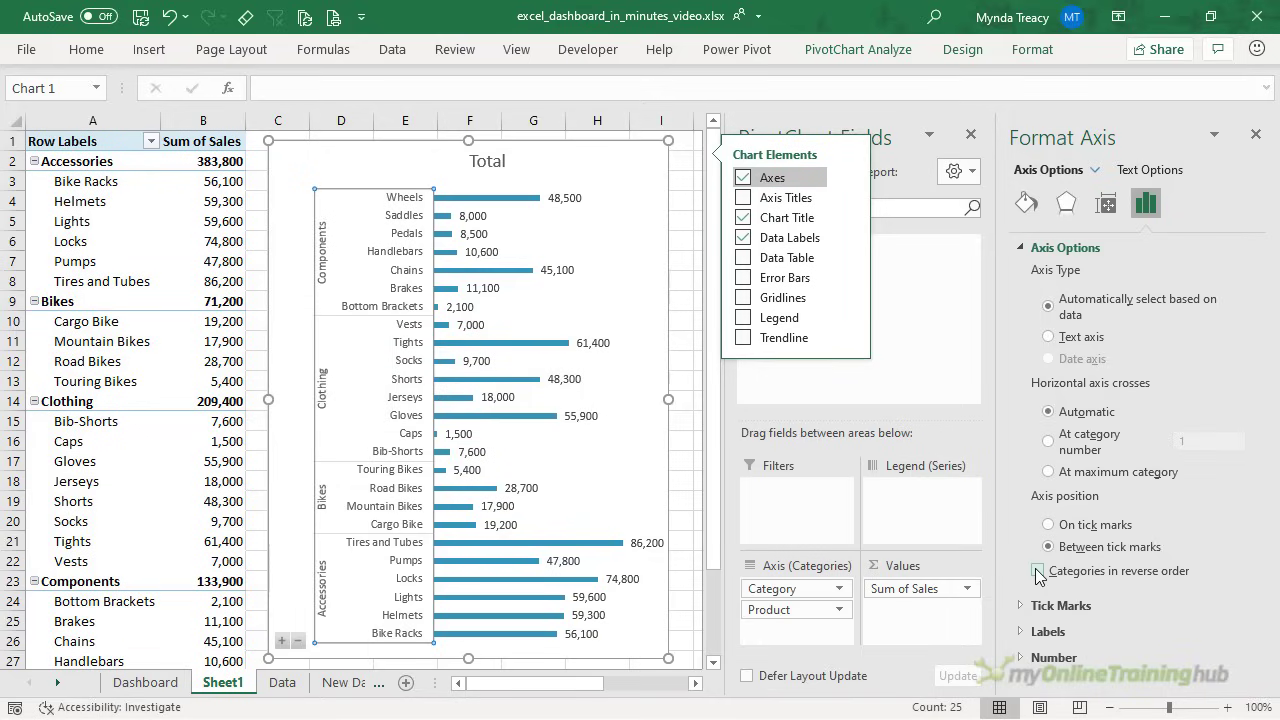
click(1038, 571)
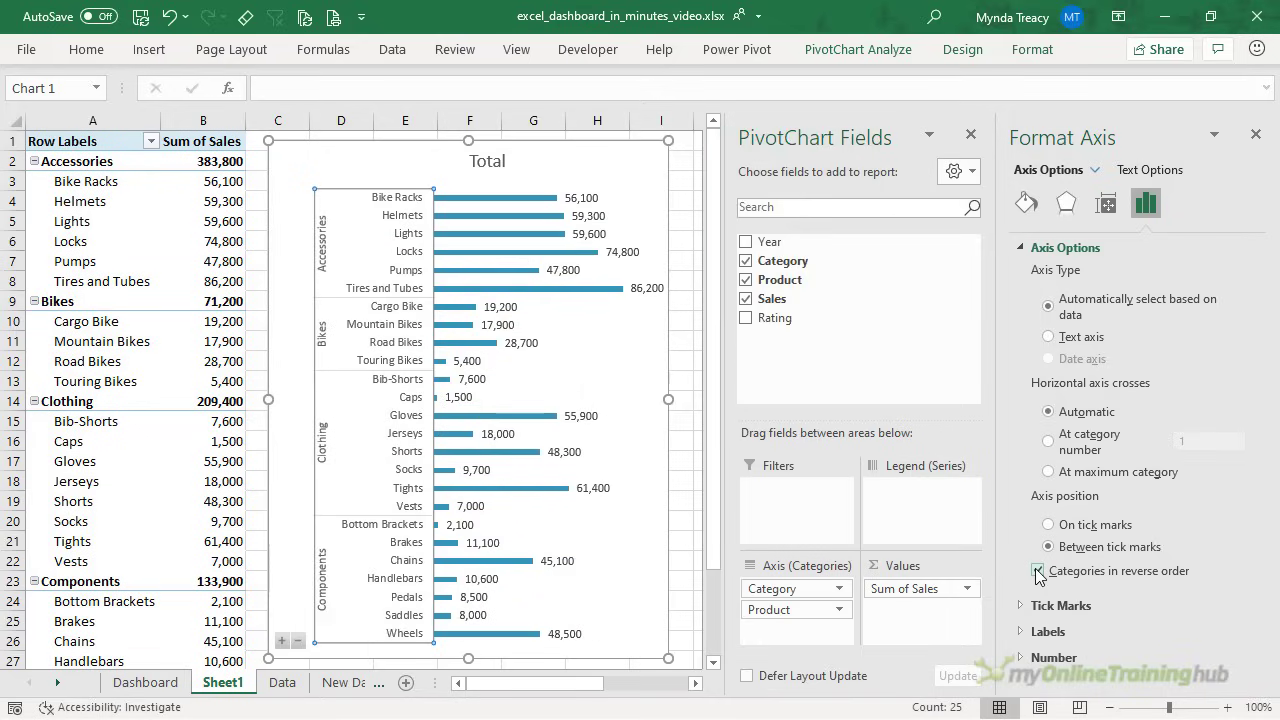
Set the gap width of the chart's bar series to 50%.
click(557, 200)
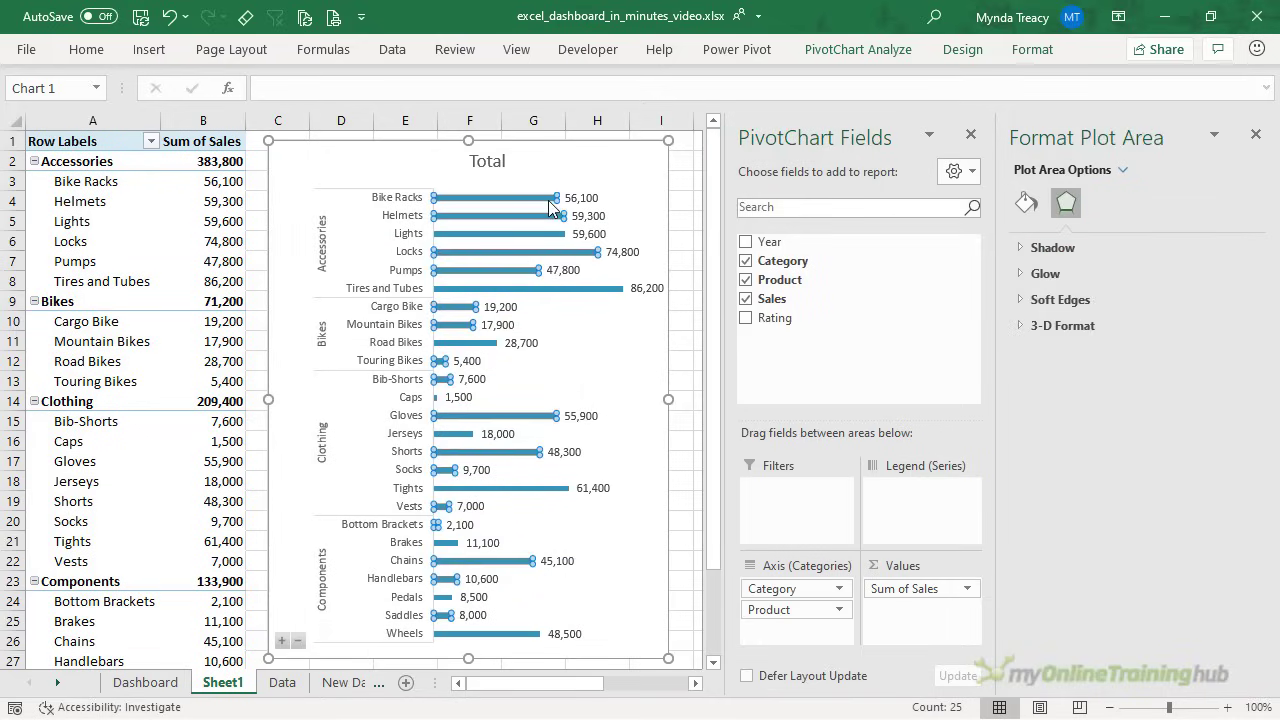
click(1104, 204)
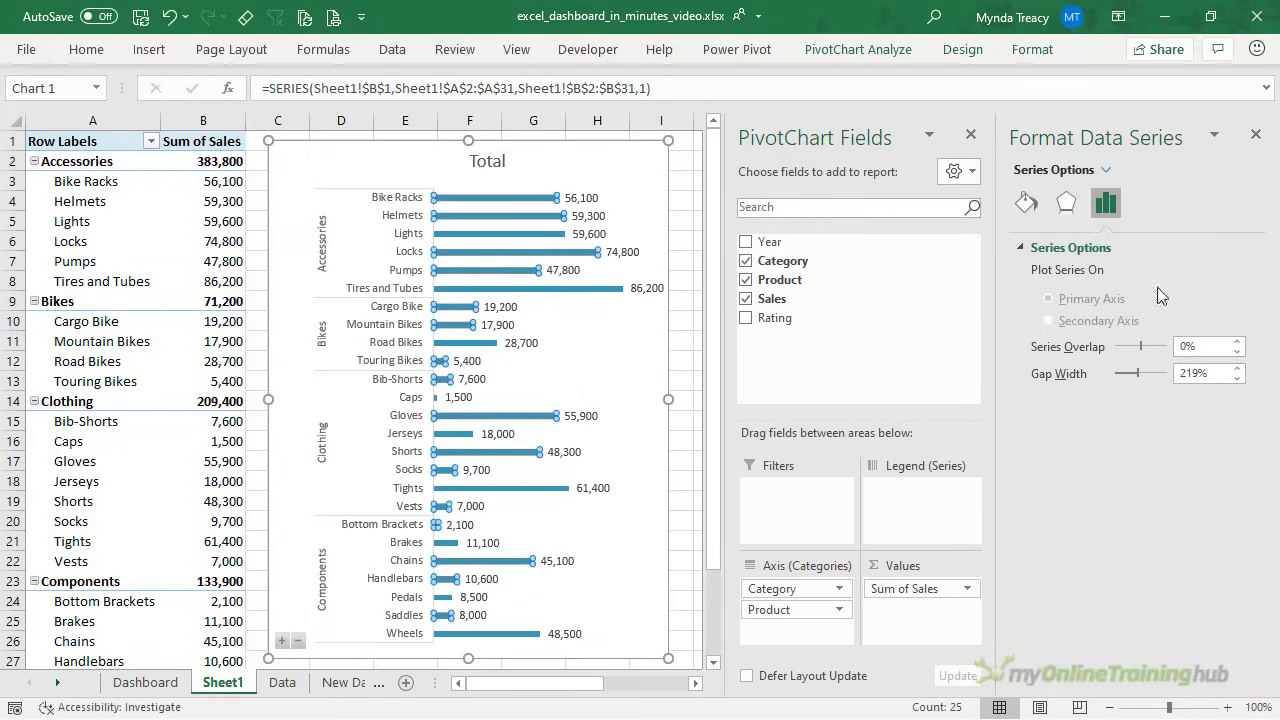
drag(1217, 373, 1162, 382)
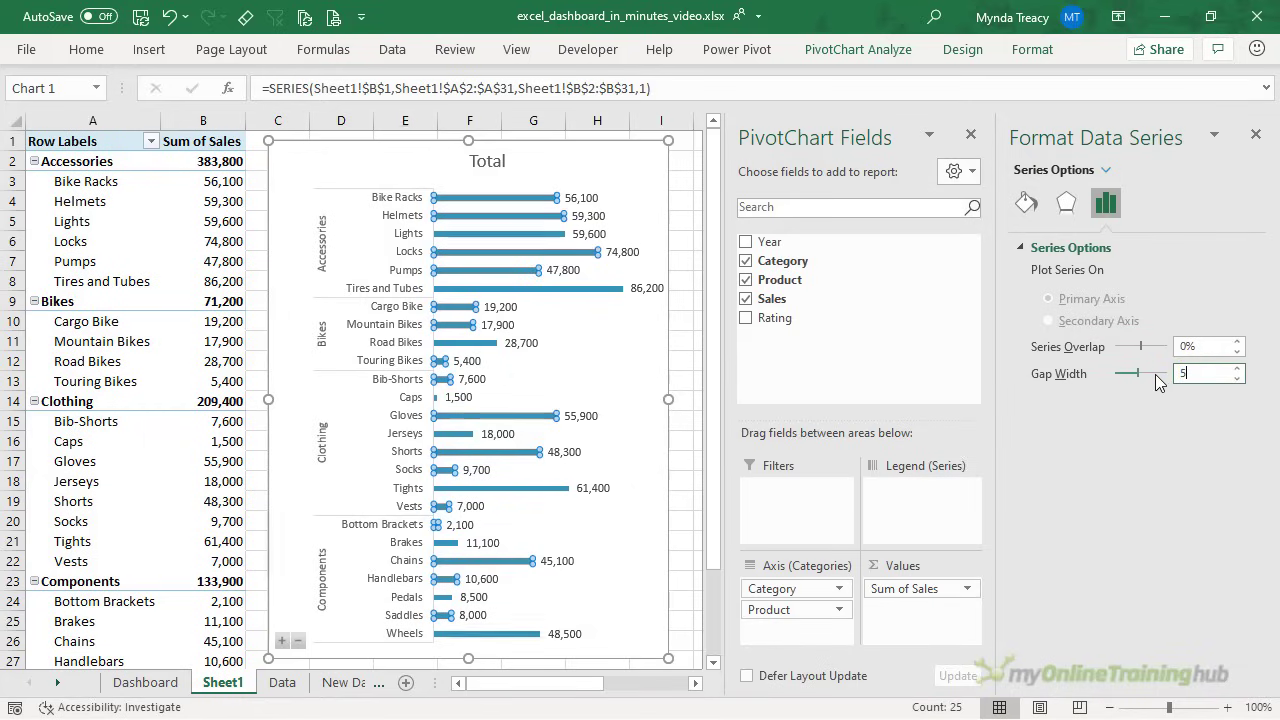
key(Return)
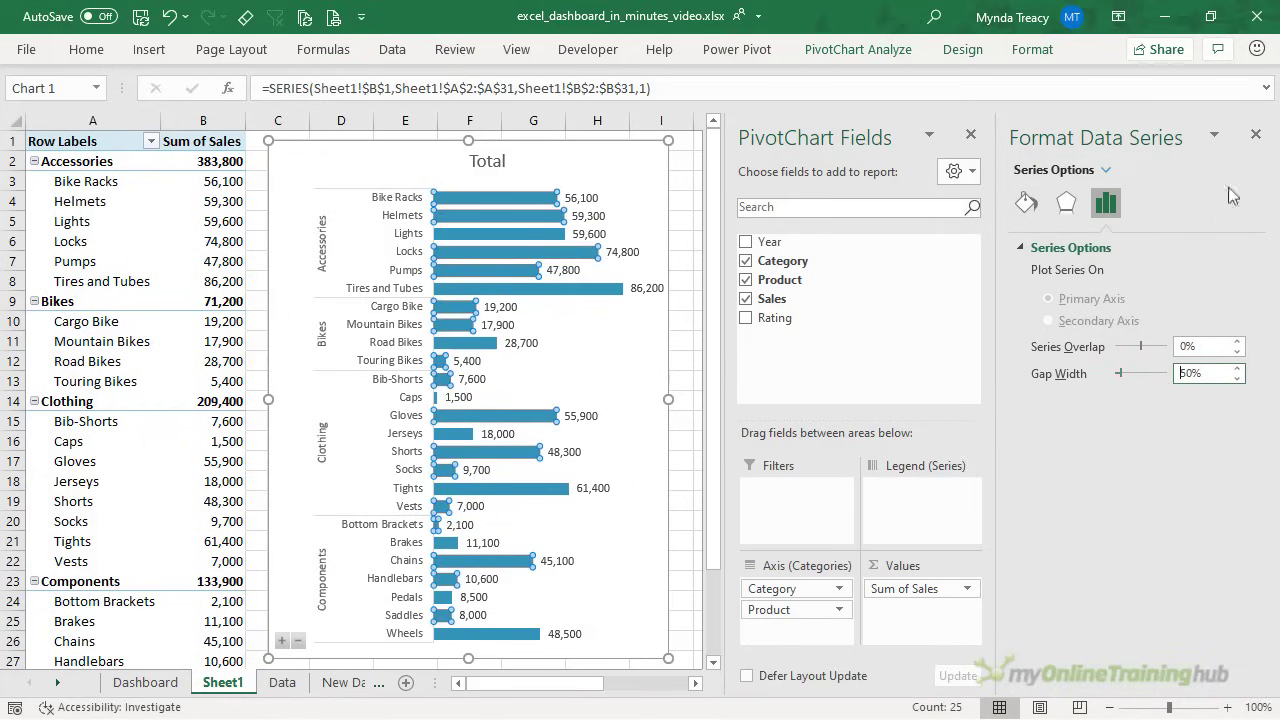
click(1255, 134)
Change the chart title to Sales and move it to the chart's upper-left corner.
click(473, 160)
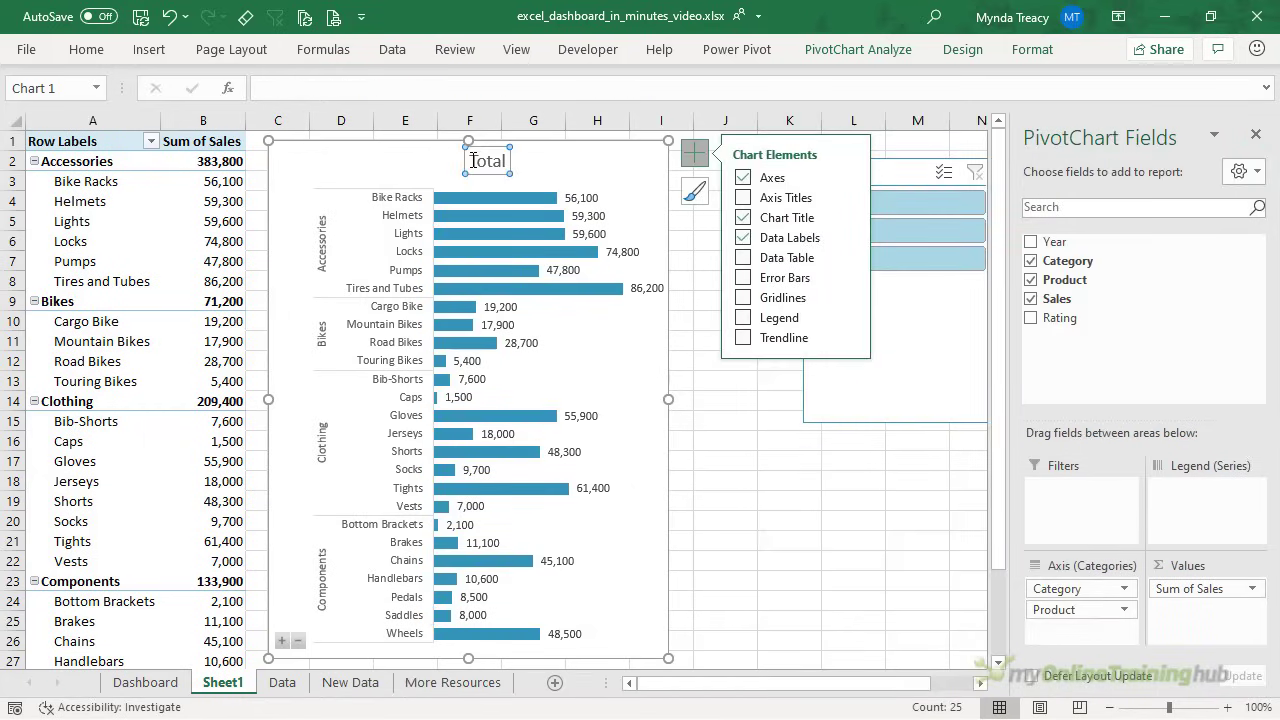
click(473, 160)
text(Sales)
click(471, 175)
drag(471, 175, 314, 175)
Move the Year slicer closer to the Sales chart and arrange its buttons in 4 columns.
drag(867, 163, 766, 230)
click(818, 52)
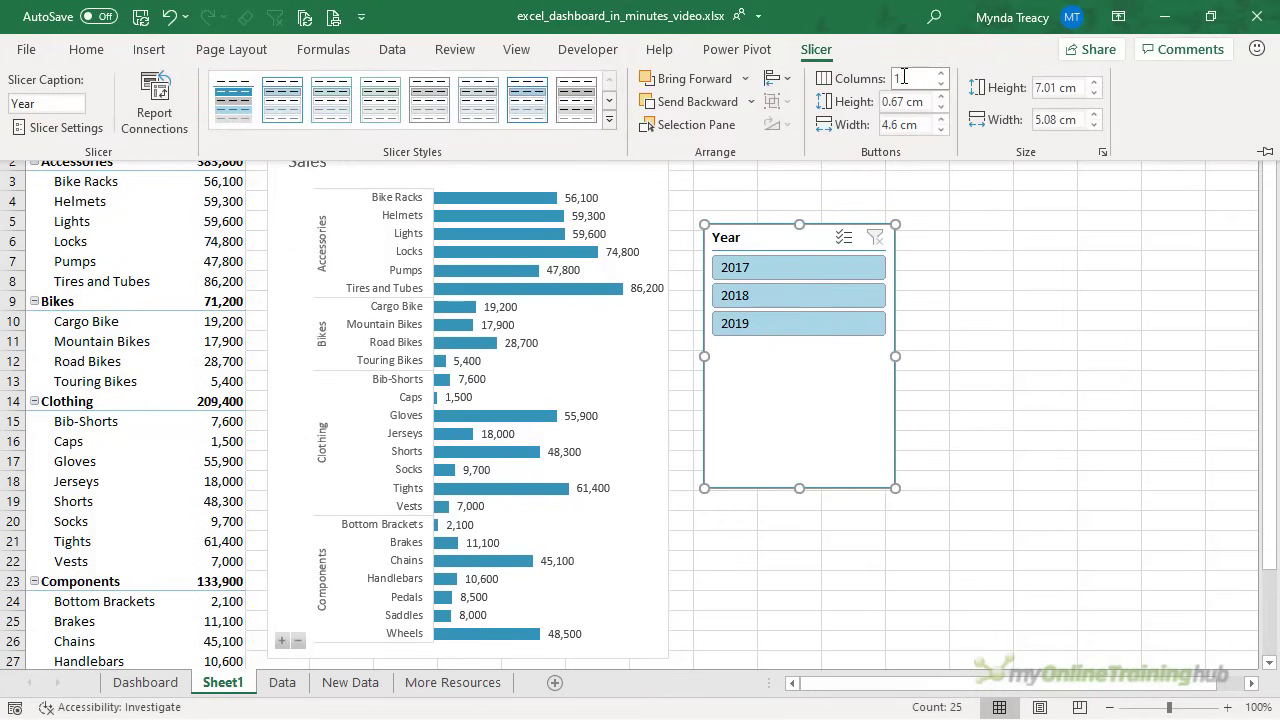
text(4)
key(Tab)
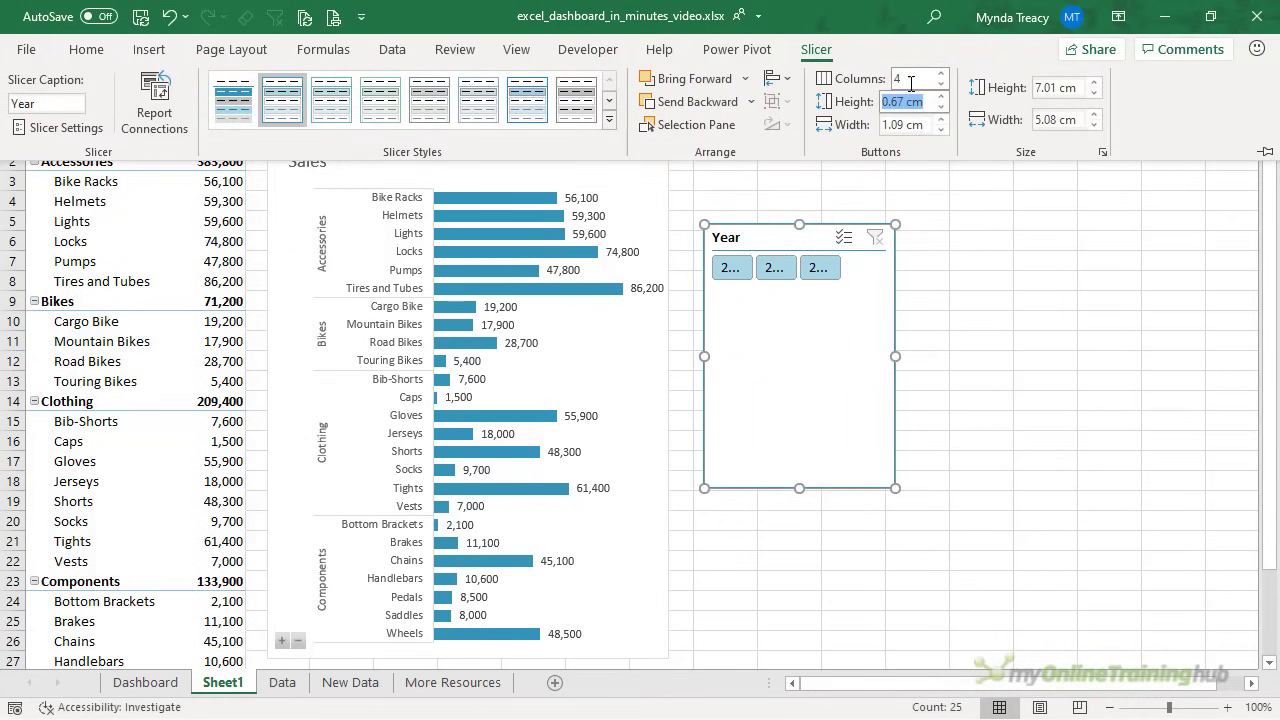
Apply the dark blue slicer style to the Year slicer and resize it shorter and wider so the year labels fit.
click(222, 113)
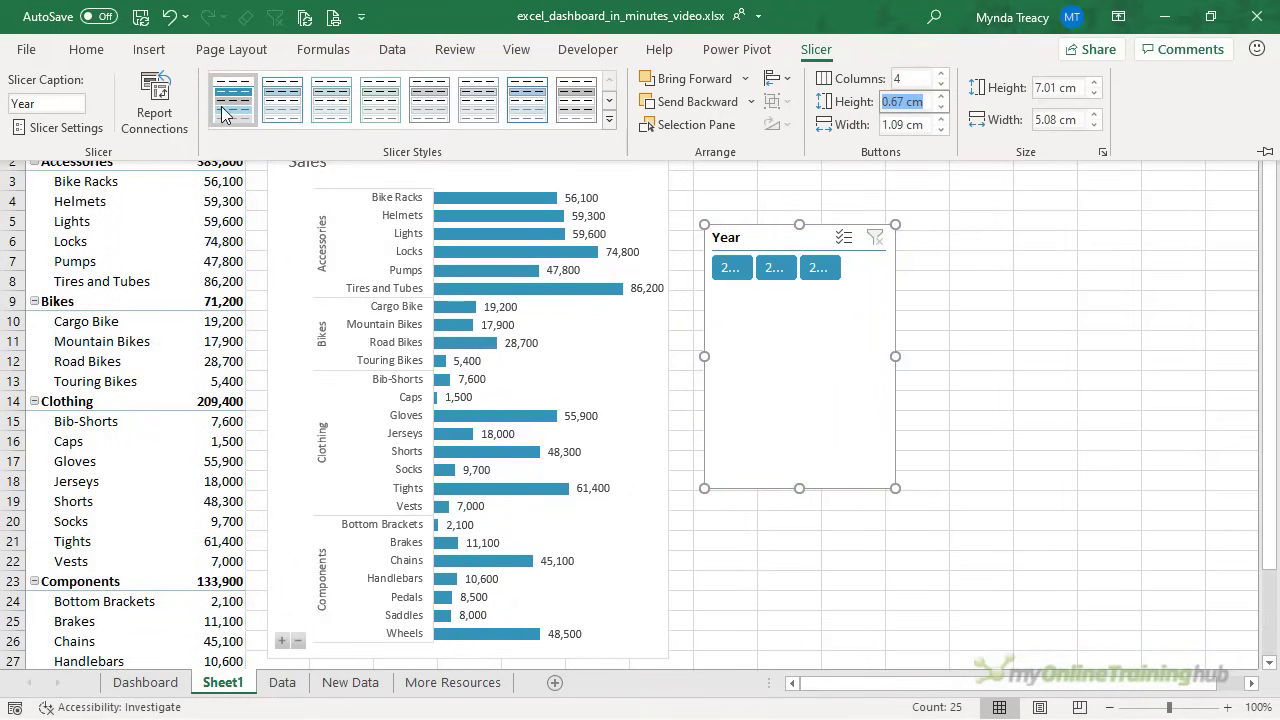
click(895, 489)
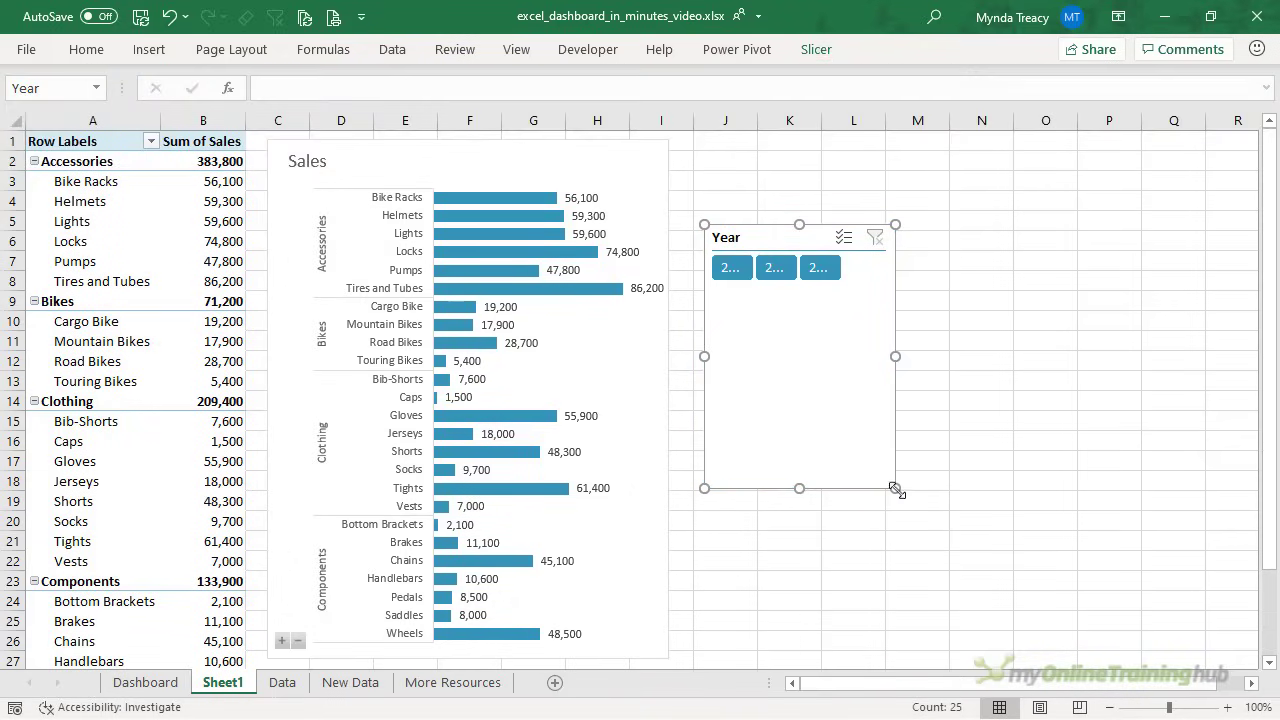
drag(895, 489, 961, 290)
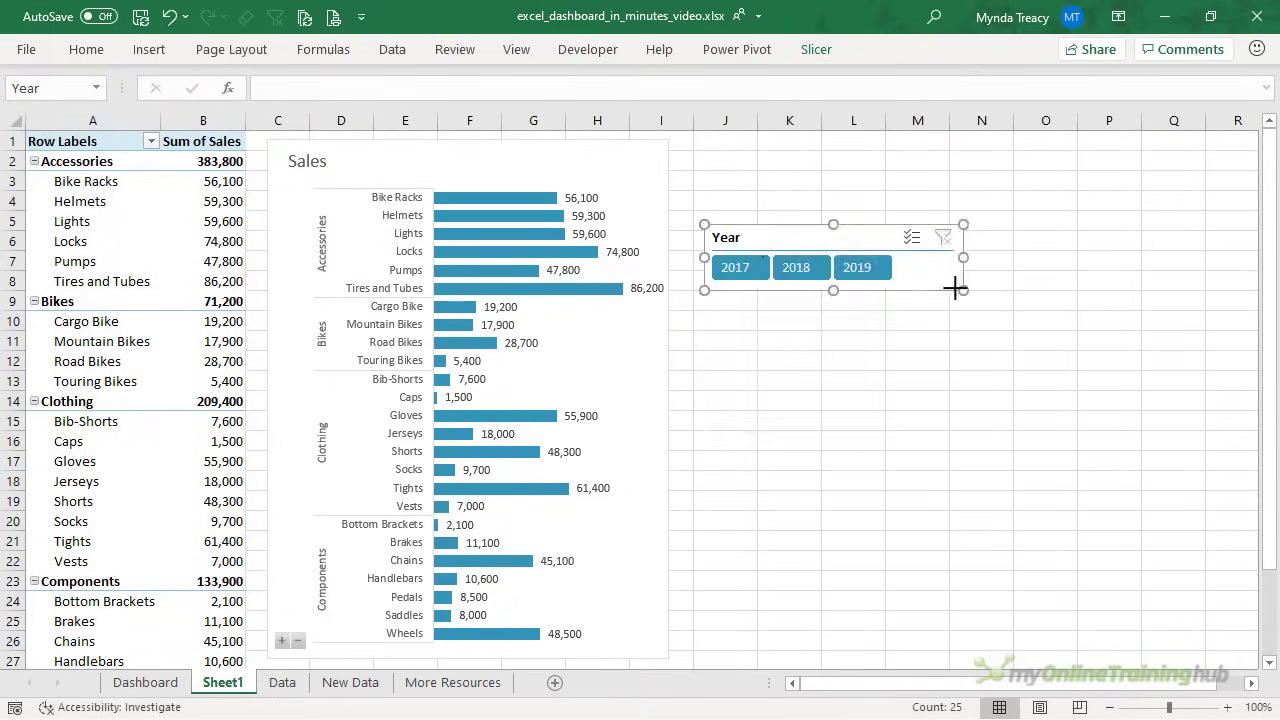
Hide the Year slicer's header, shrink the slicer to its buttons and place it in the upper-right corner of the Sales chart.
right_click(748, 236)
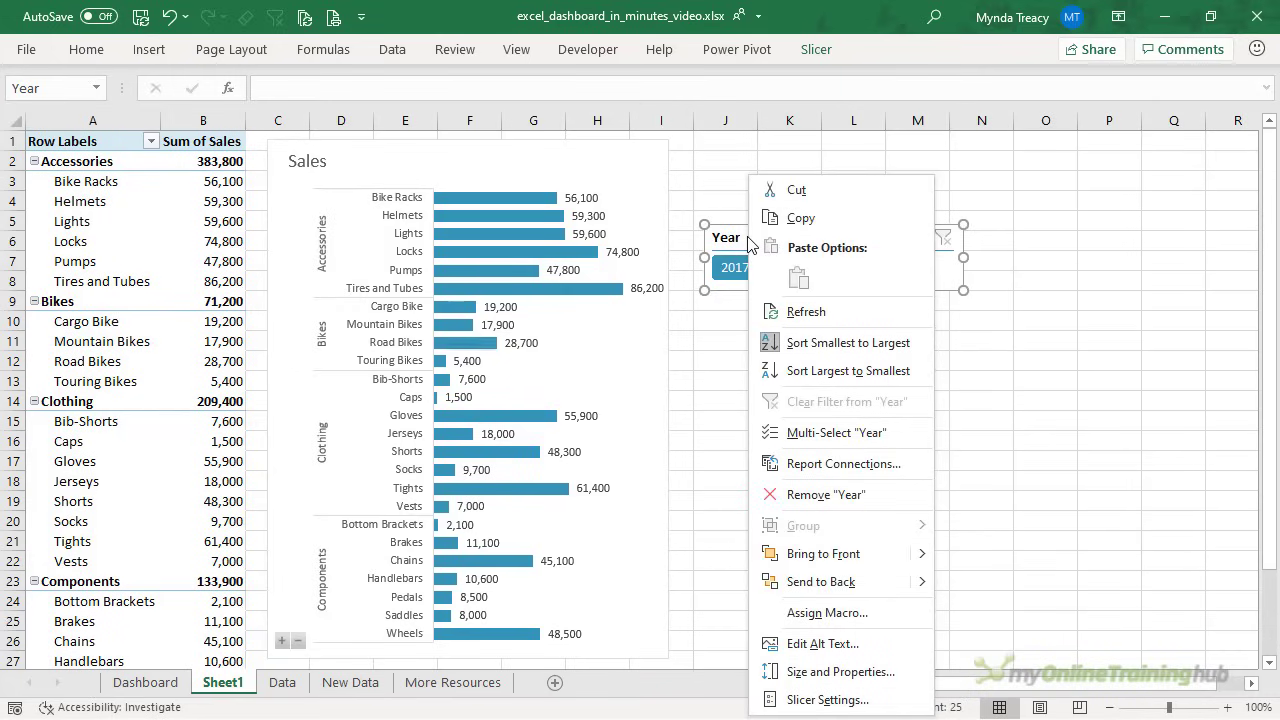
click(893, 700)
click(679, 545)
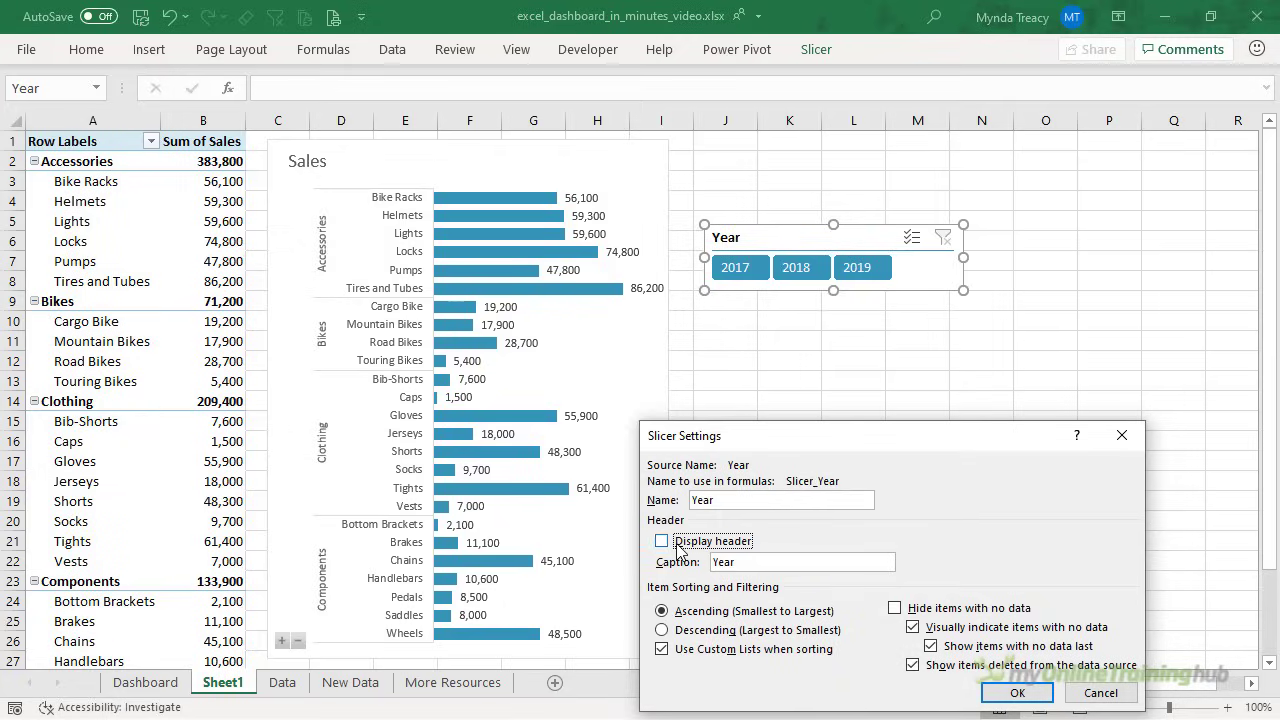
click(995, 688)
drag(962, 262, 960, 270)
drag(922, 232, 627, 147)
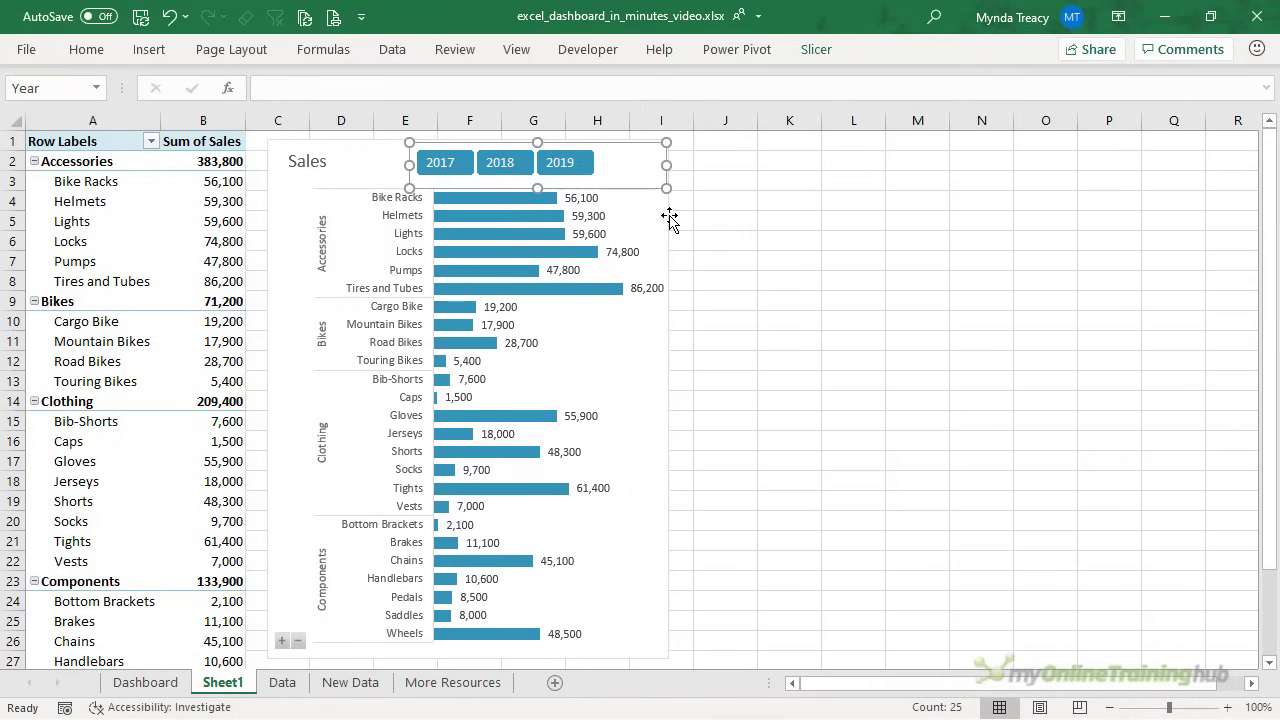
Cut the Sales chart together with the Year slicer and paste them into cell A3 of the Dashboard sheet.
shift+click(669, 216)
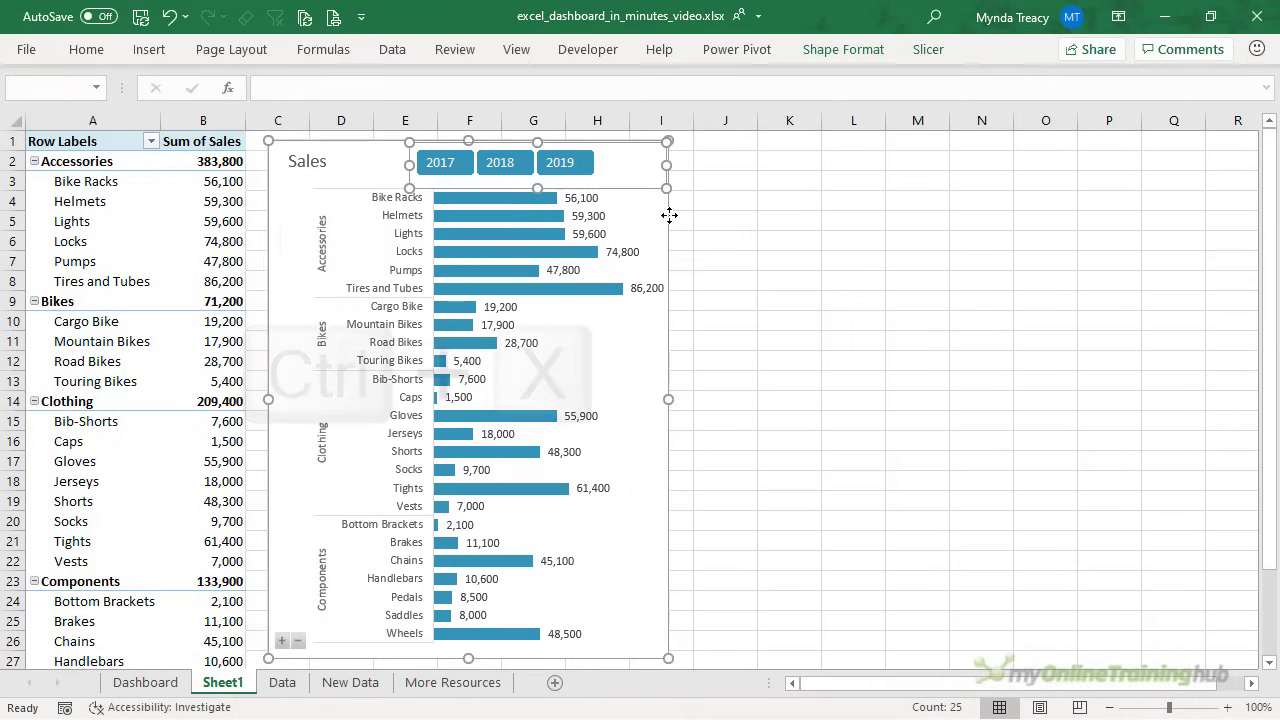
key(ctrl+x)
click(147, 682)
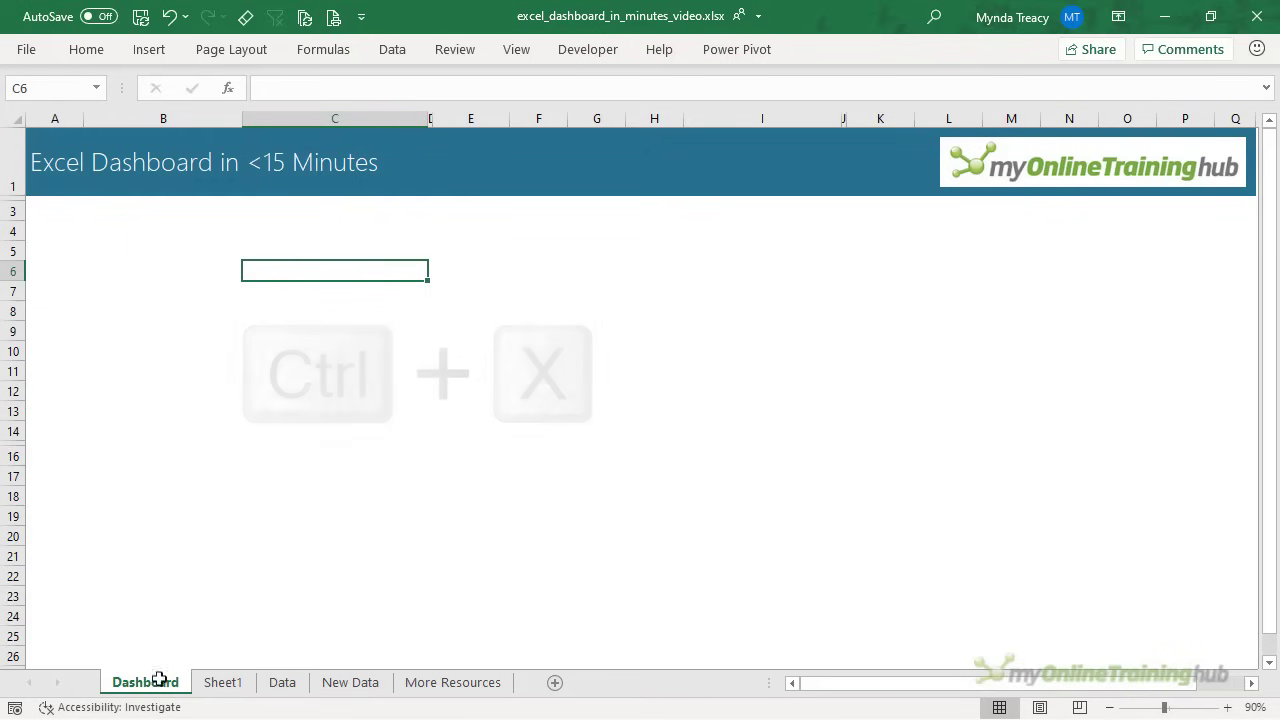
click(57, 213)
key(ctrl+v)
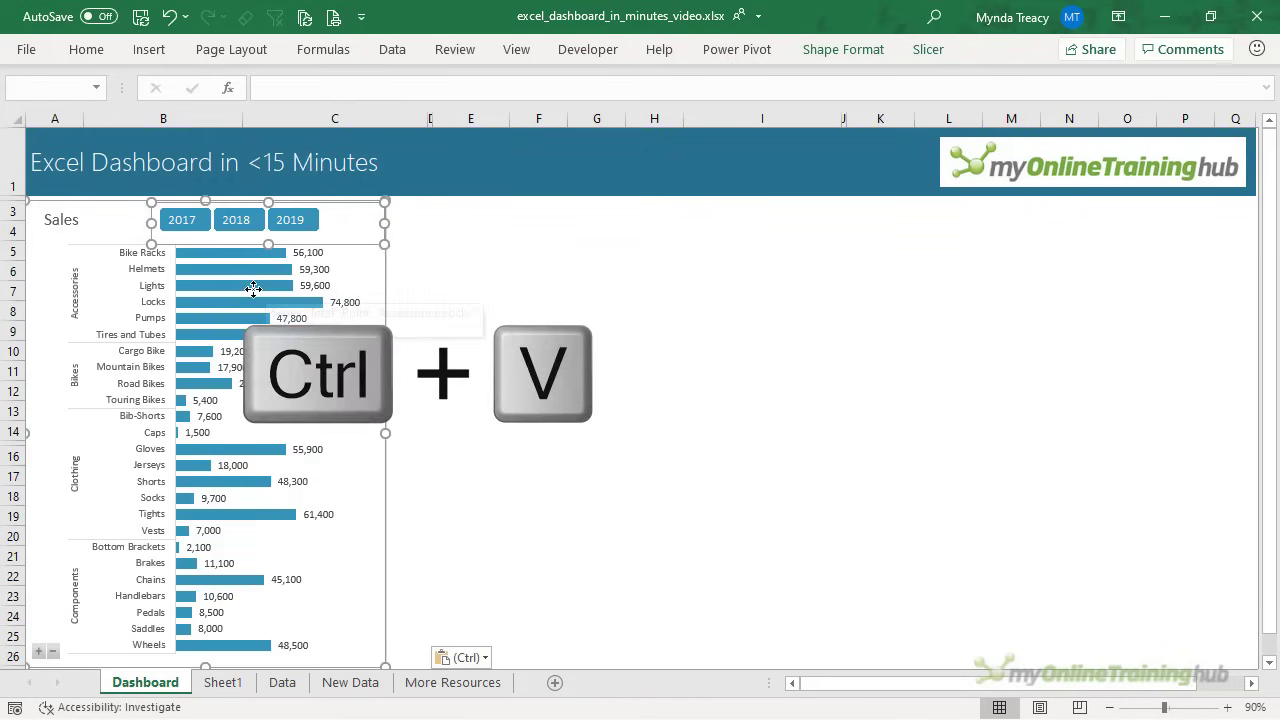
Resize the Sales chart on the Dashboard so its edges snap to the cell grid, ending at column C's right edge.
click(415, 315)
click(380, 378)
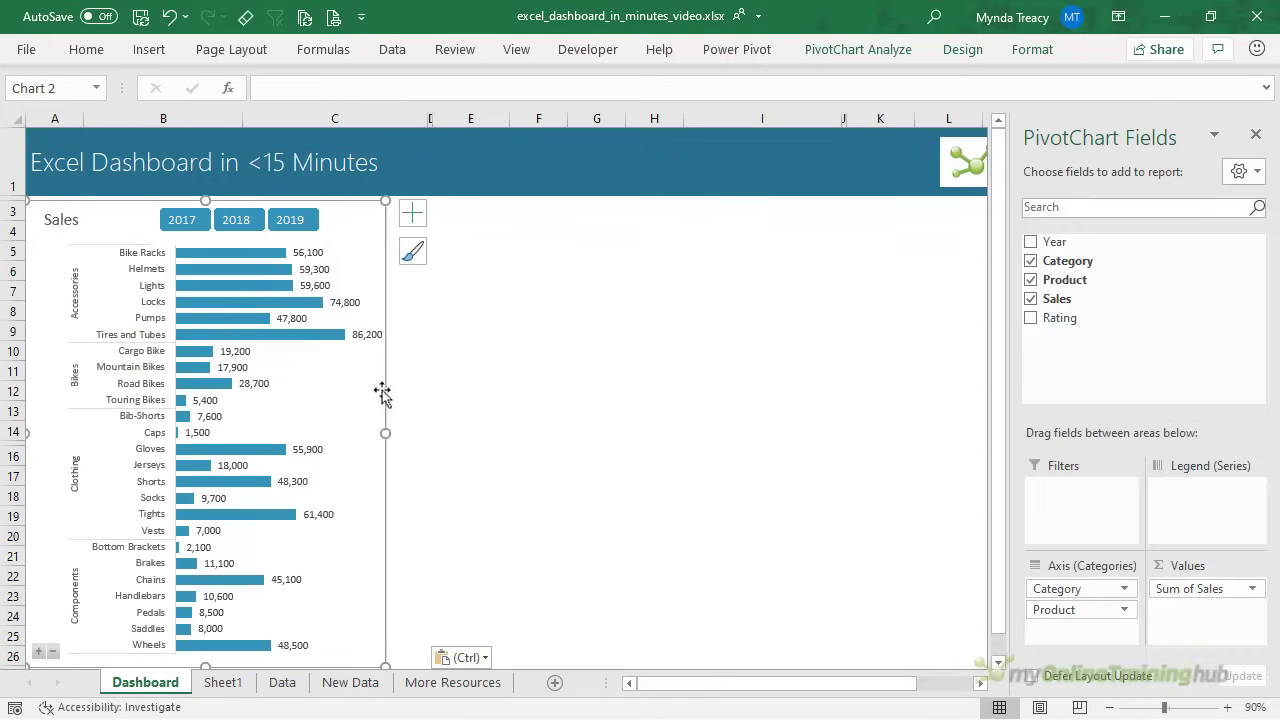
drag(386, 433, 399, 433)
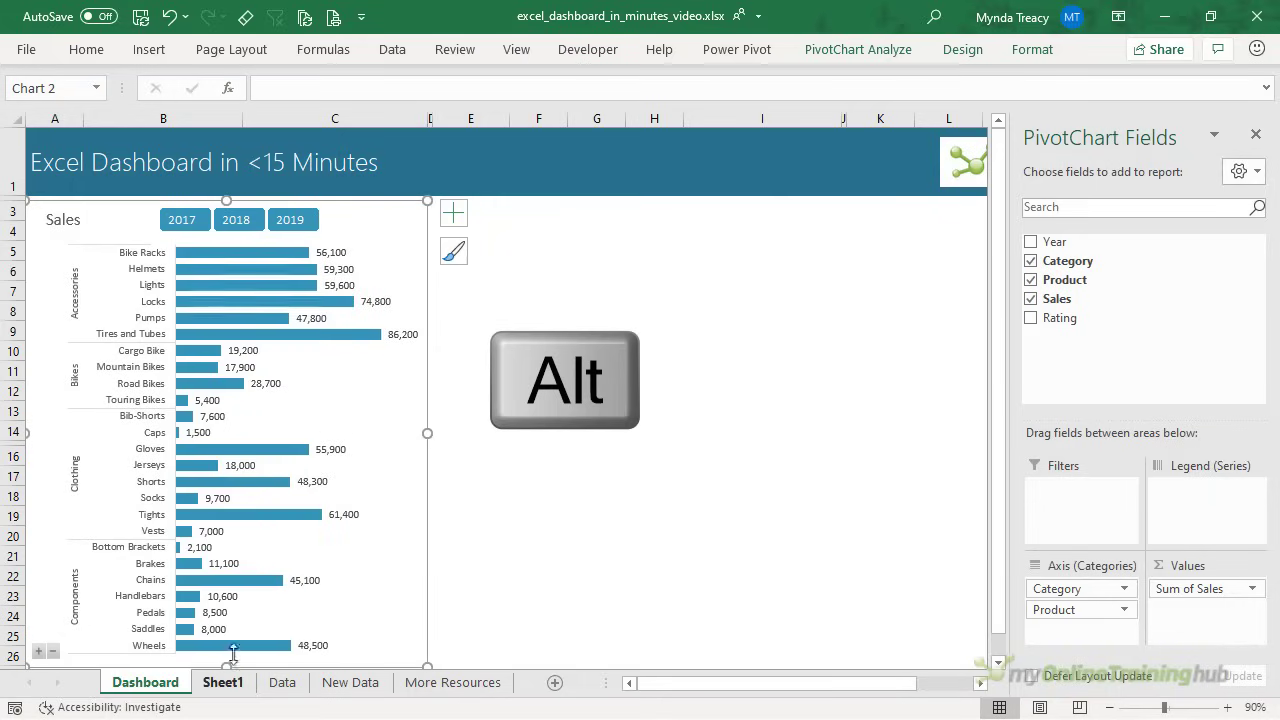
drag(225, 660, 227, 655)
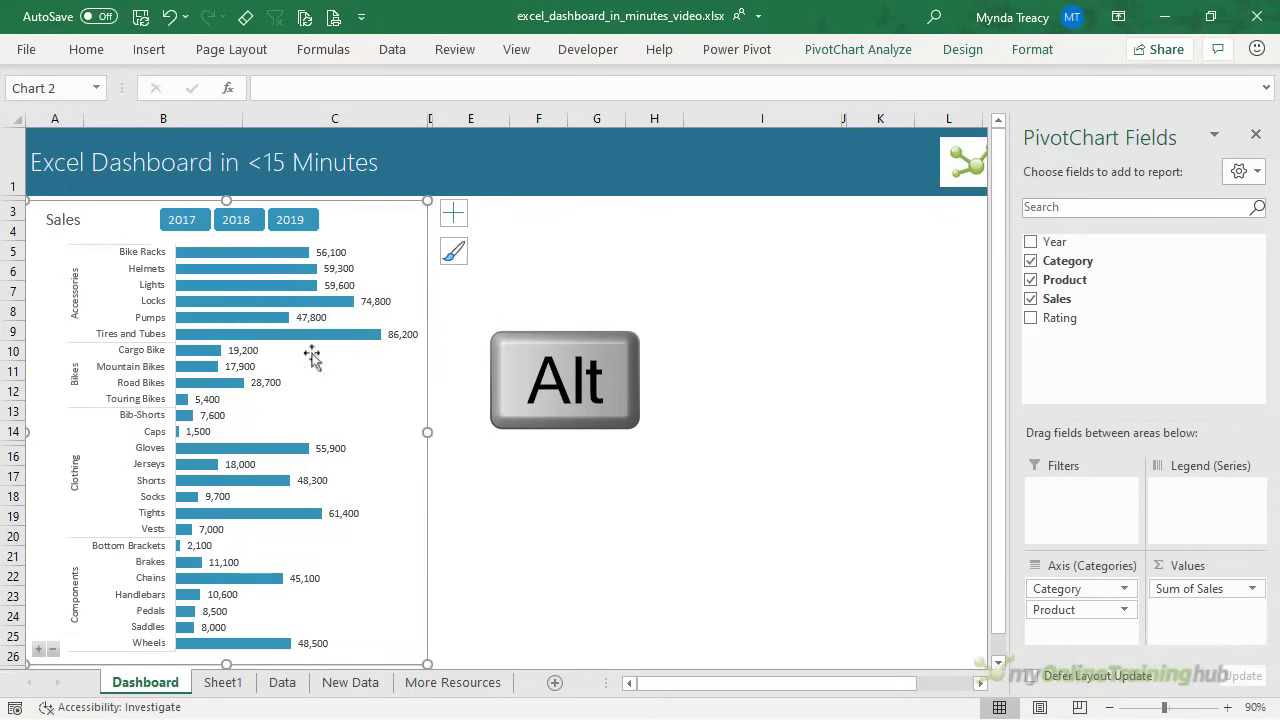
Shift the Year slicer slightly right within the widened Sales chart.
click(348, 229)
drag(346, 243, 366, 240)
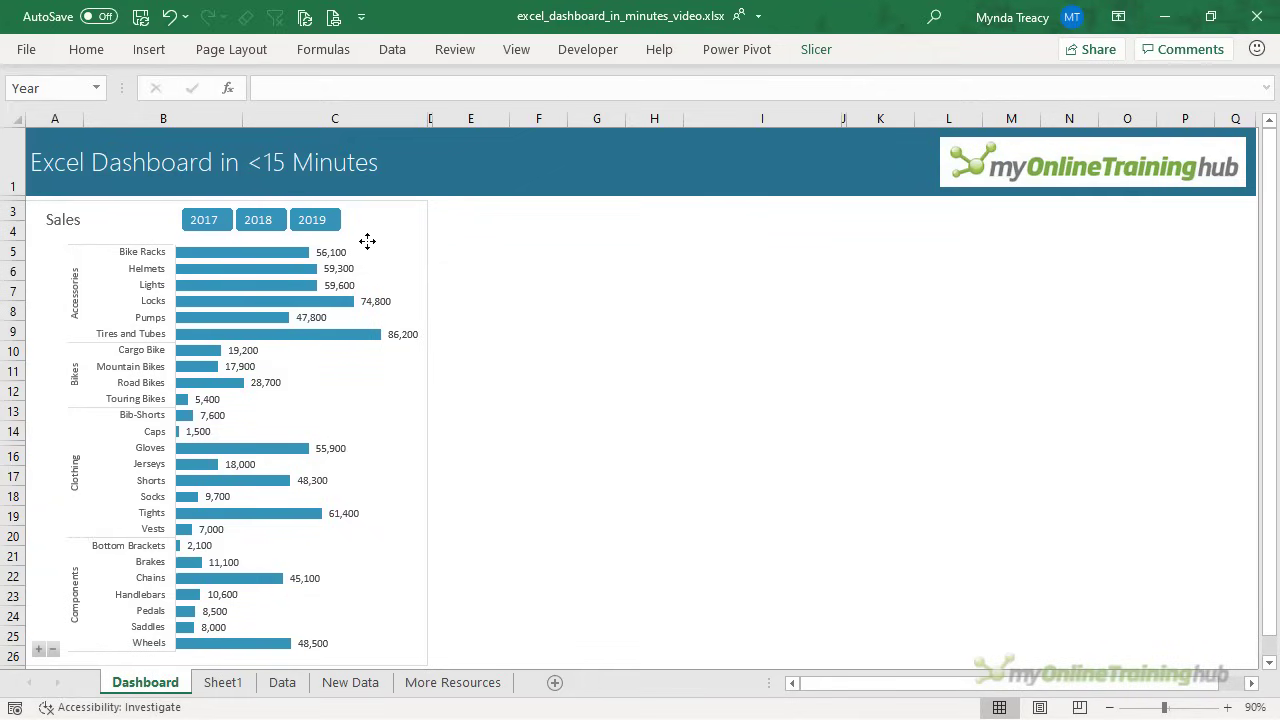
click(579, 290)
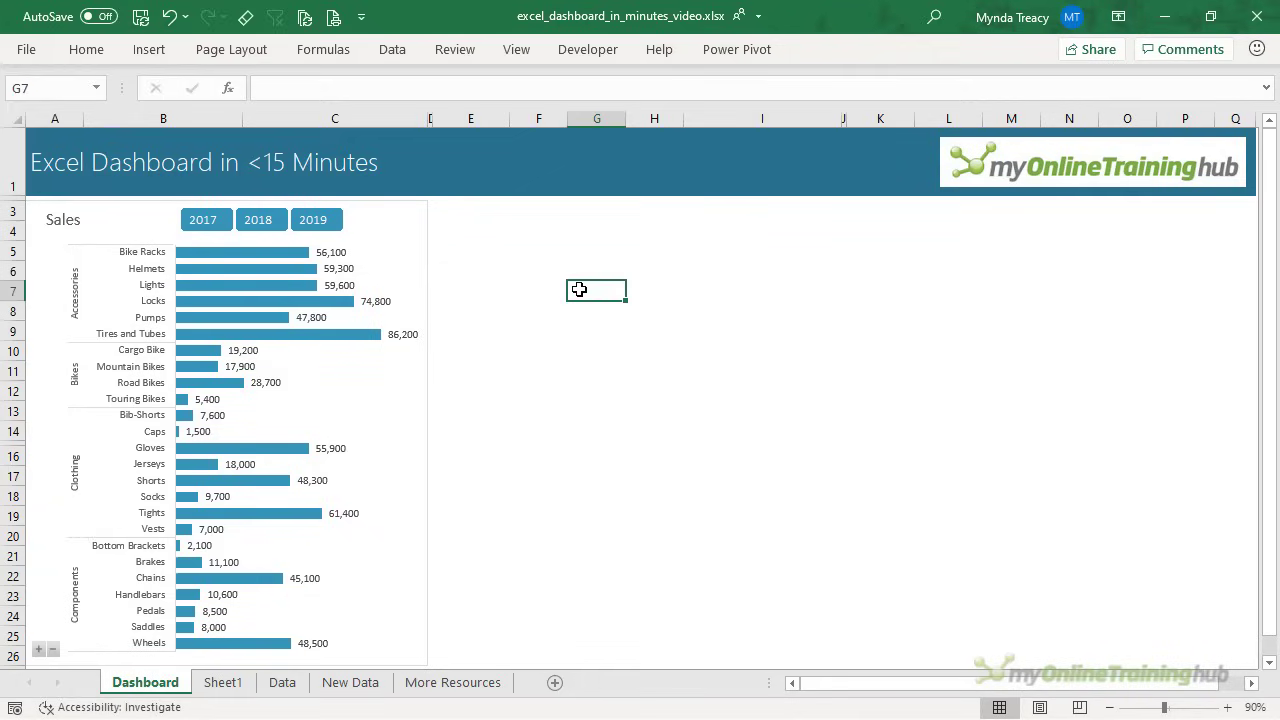
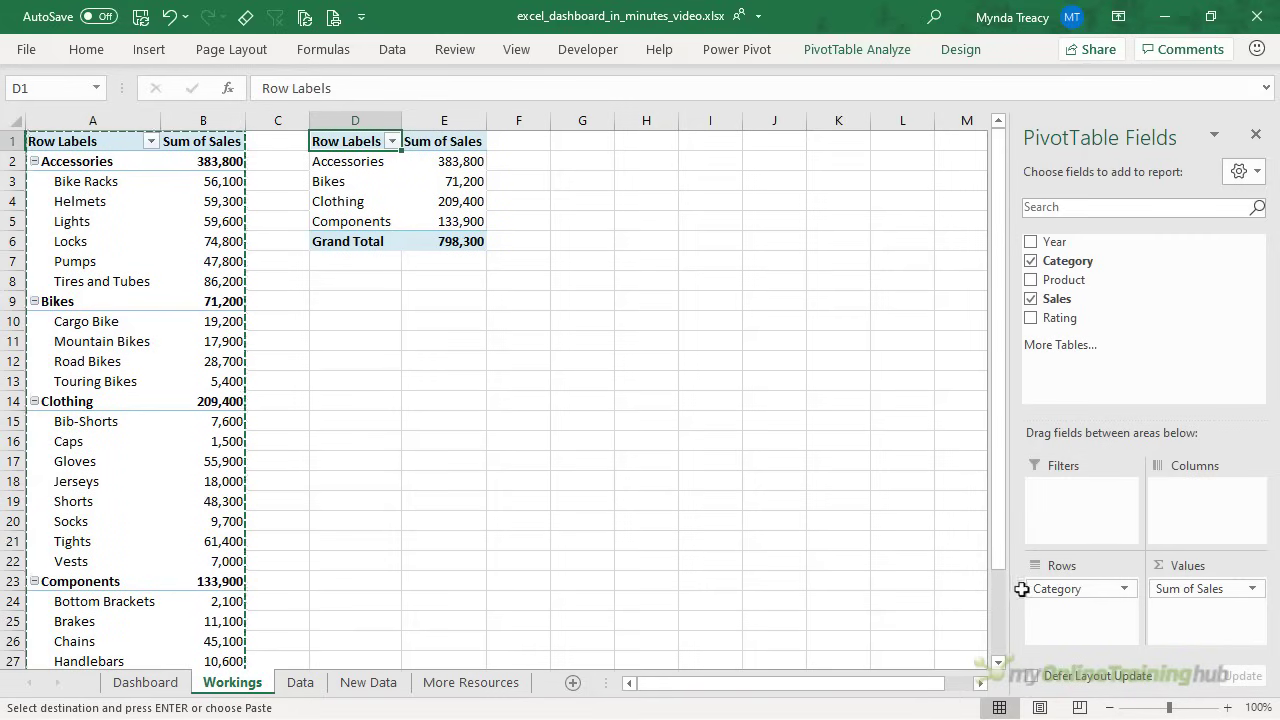
Place Category in the columns and Year in the rows of the second PivotTable, and insert a Line with Markers PivotChart from it.
drag(1057, 588, 1186, 504)
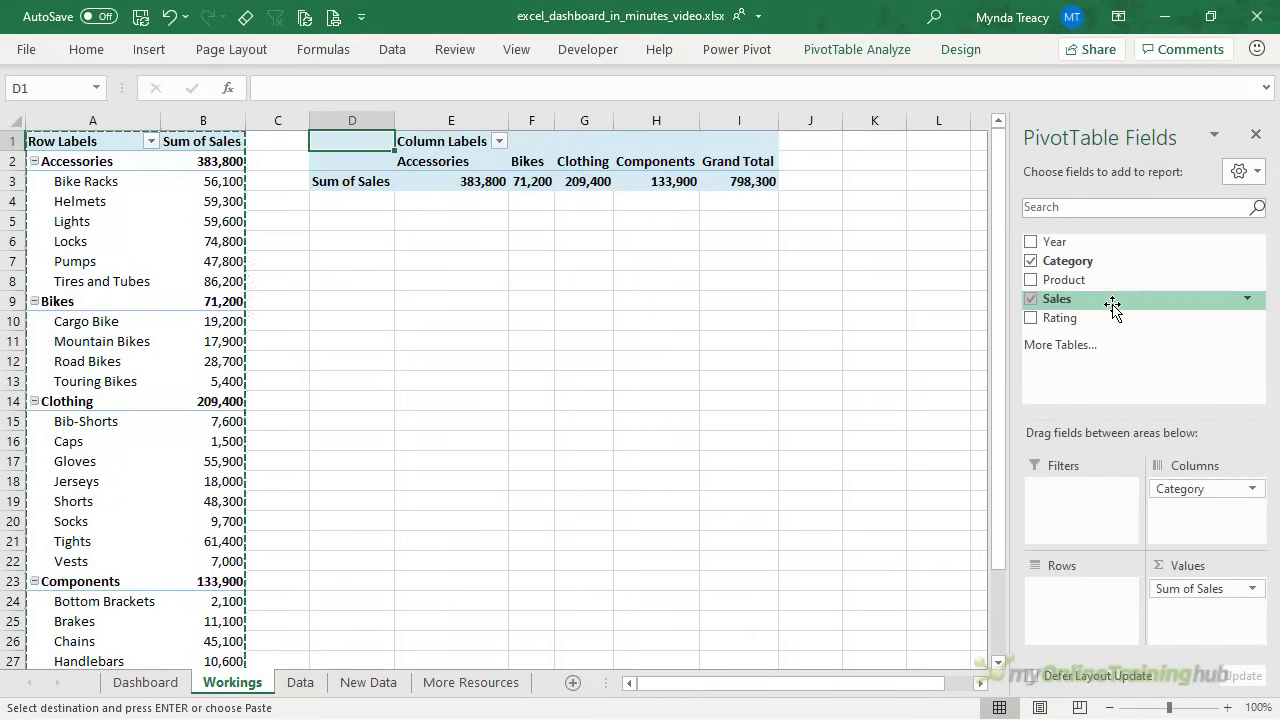
drag(1083, 244, 1100, 590)
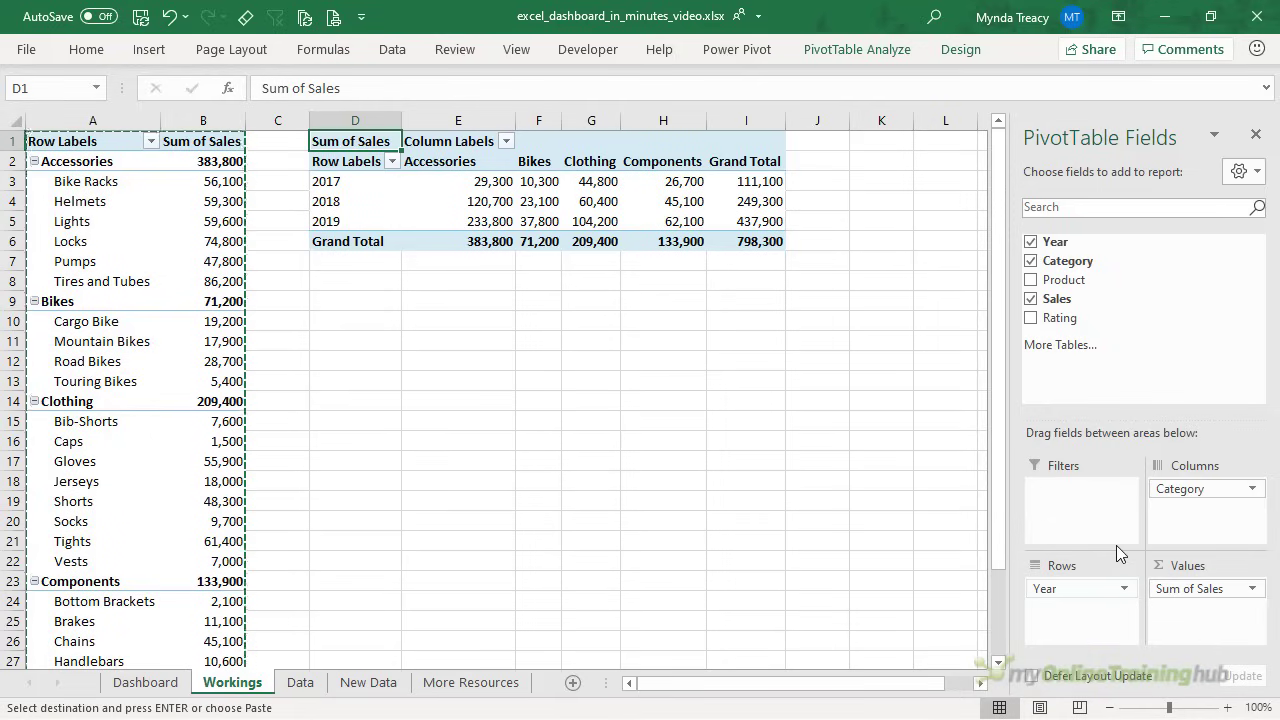
click(893, 56)
click(955, 95)
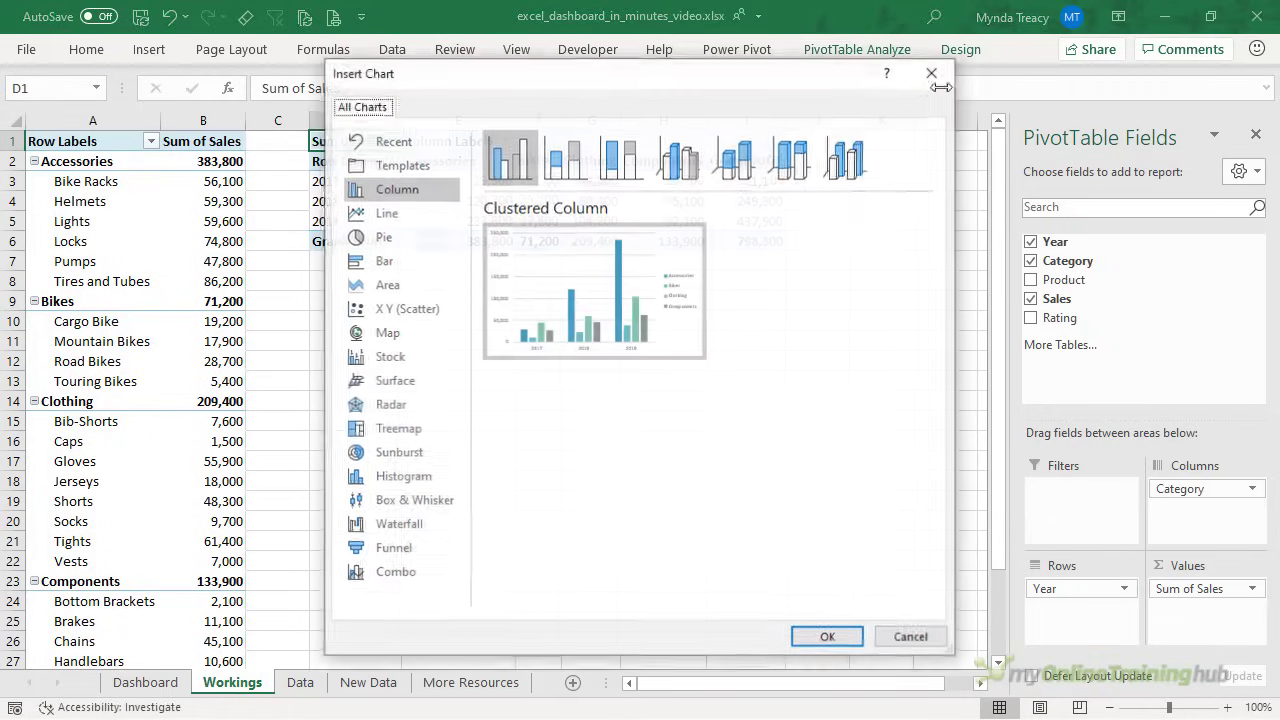
click(410, 212)
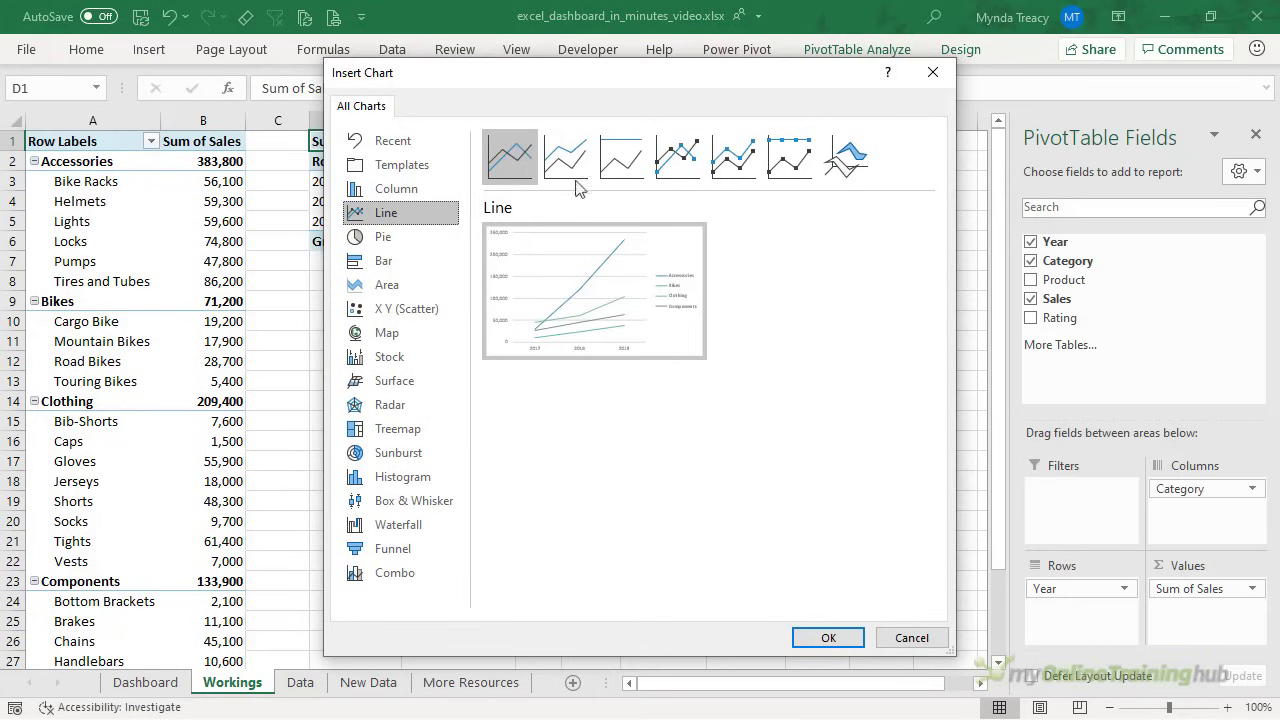
click(677, 168)
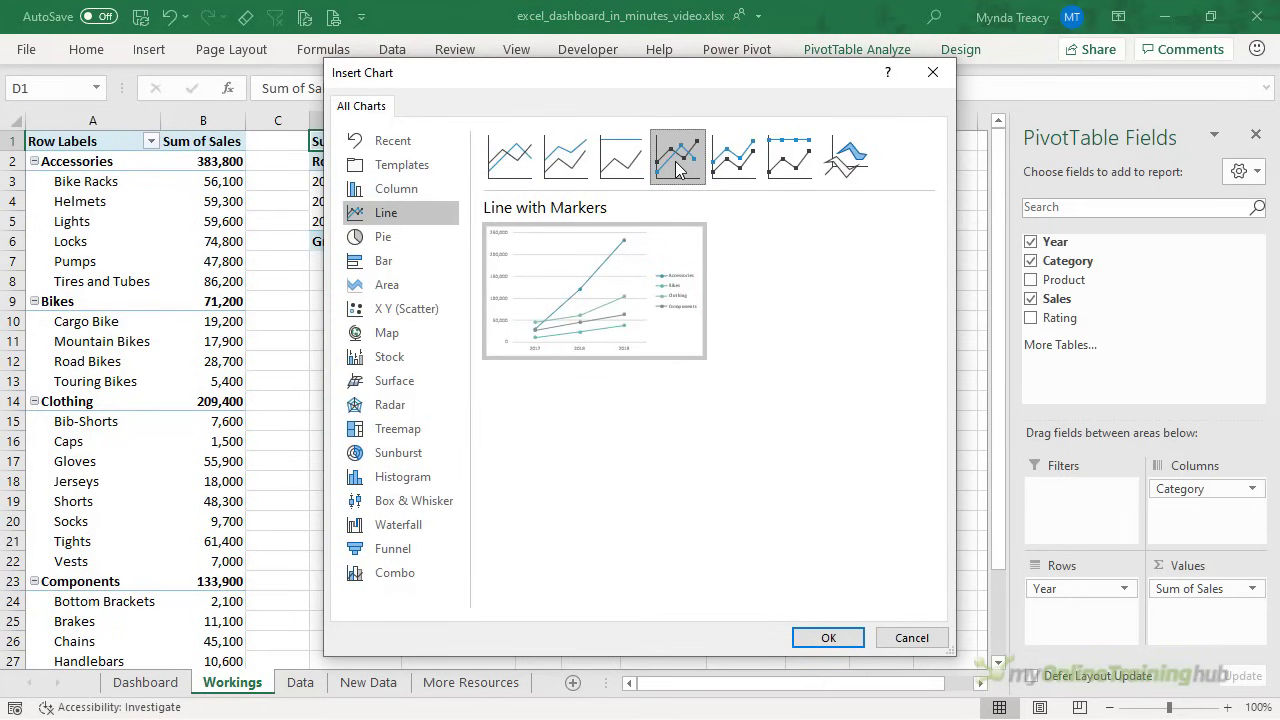
click(812, 640)
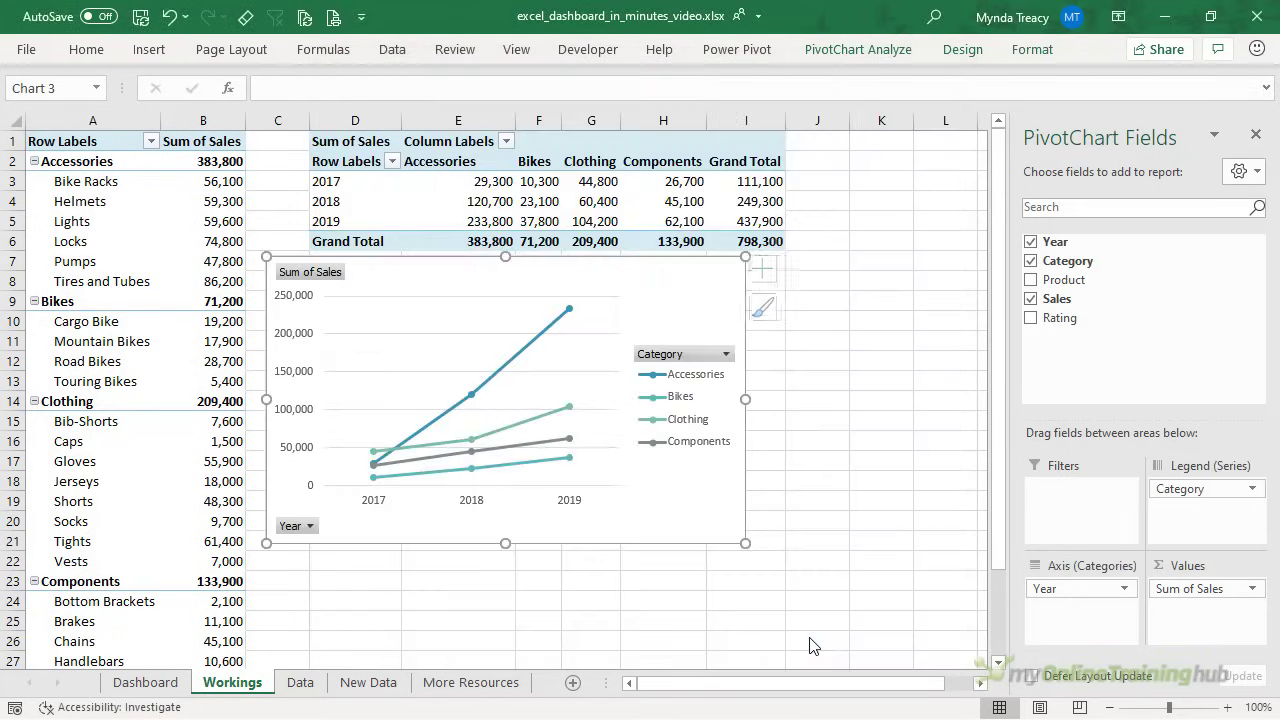
Hide all field buttons on the line chart, add a chart title, and remove the gridlines and legend.
right_click(310, 276)
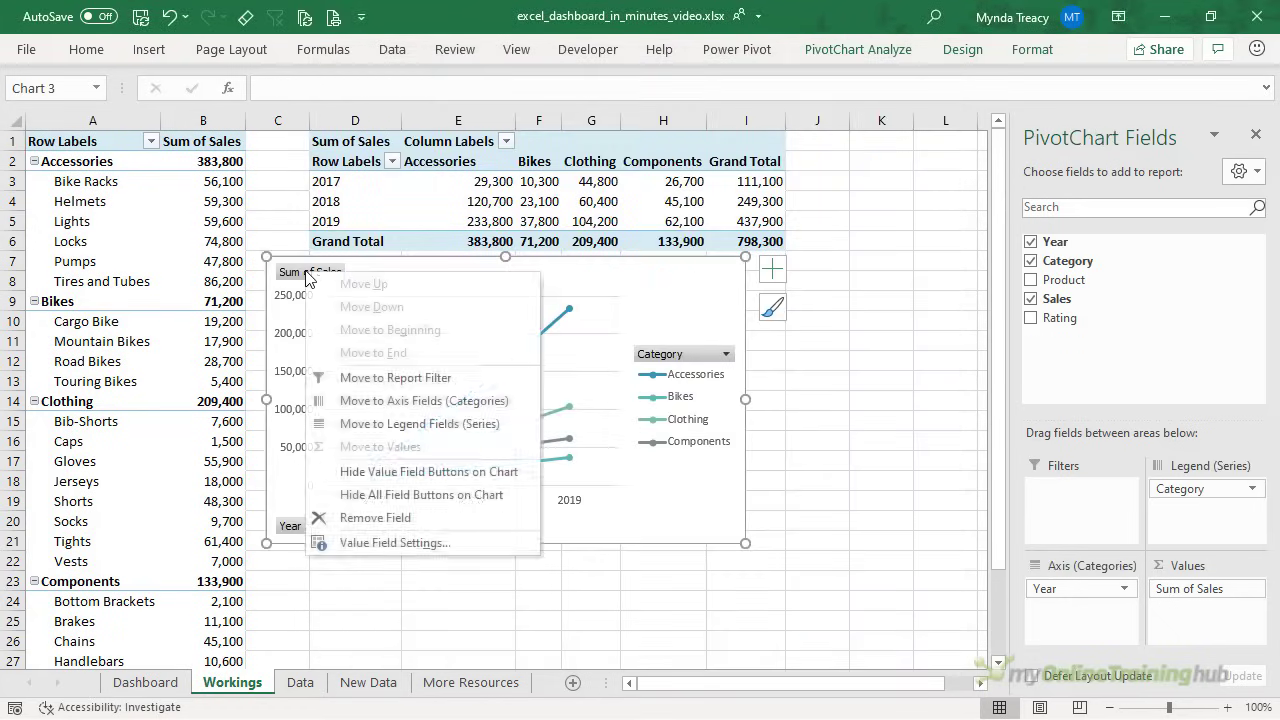
click(462, 502)
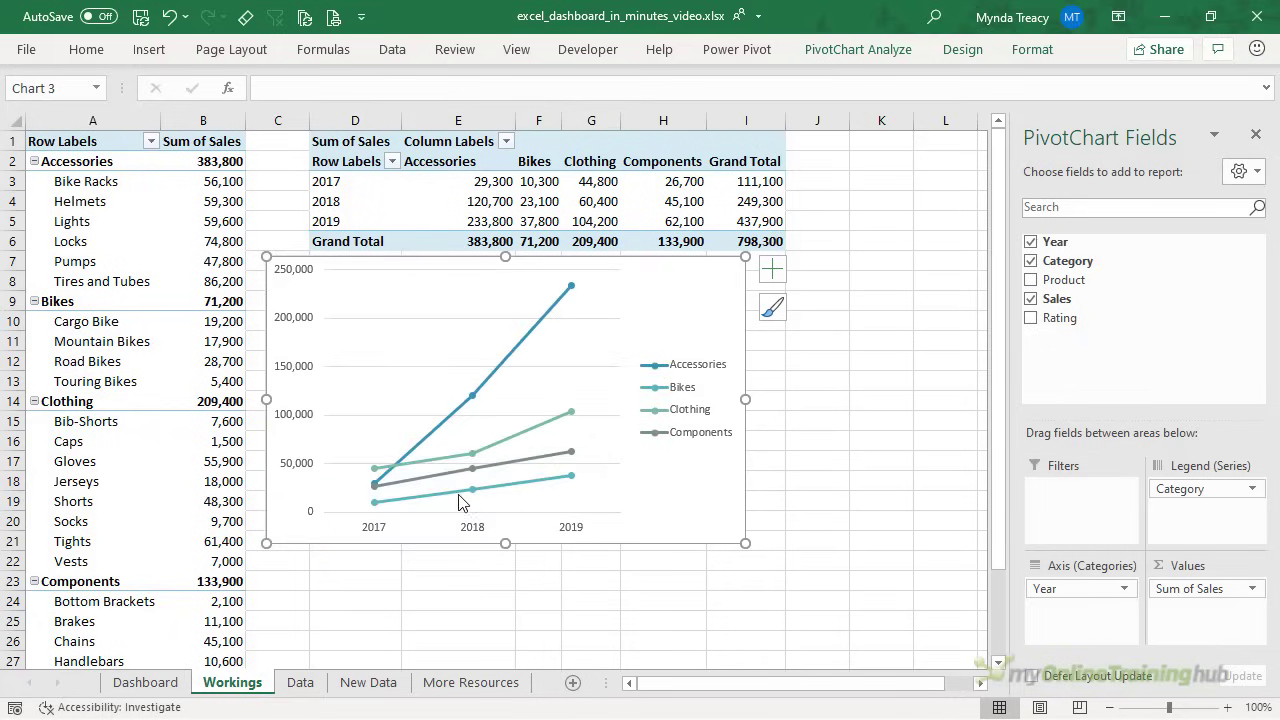
click(771, 270)
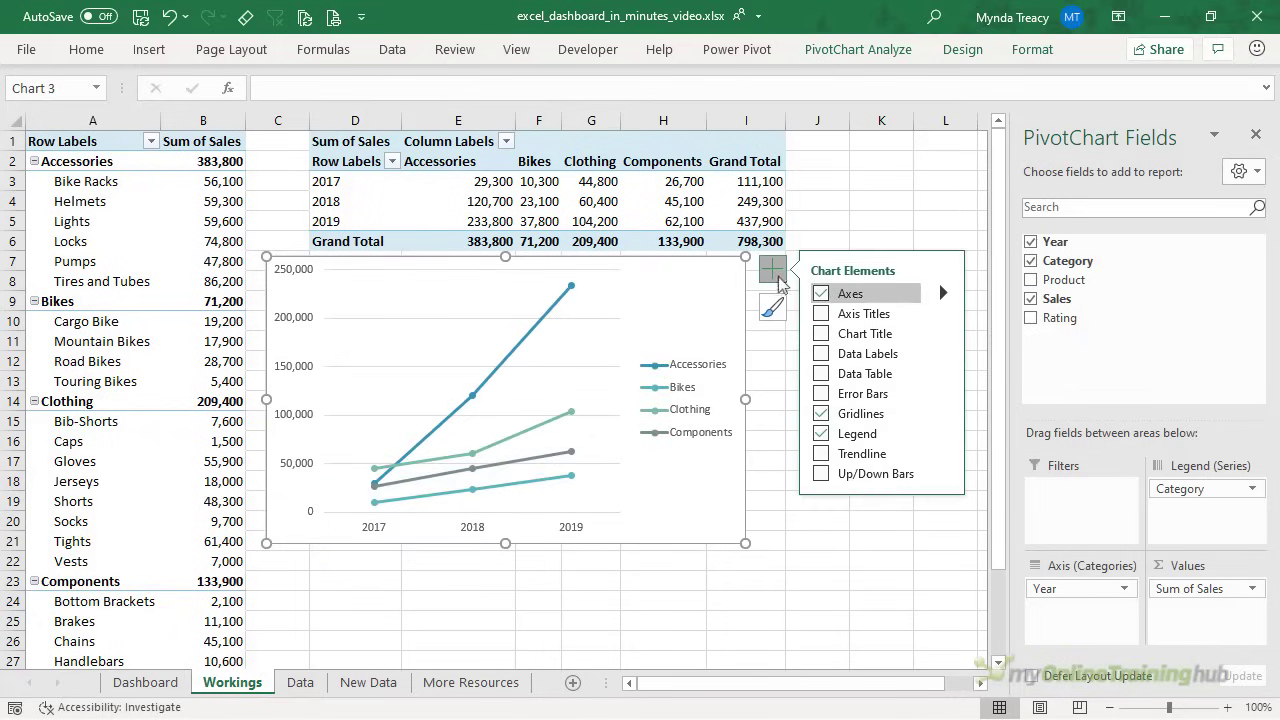
click(824, 336)
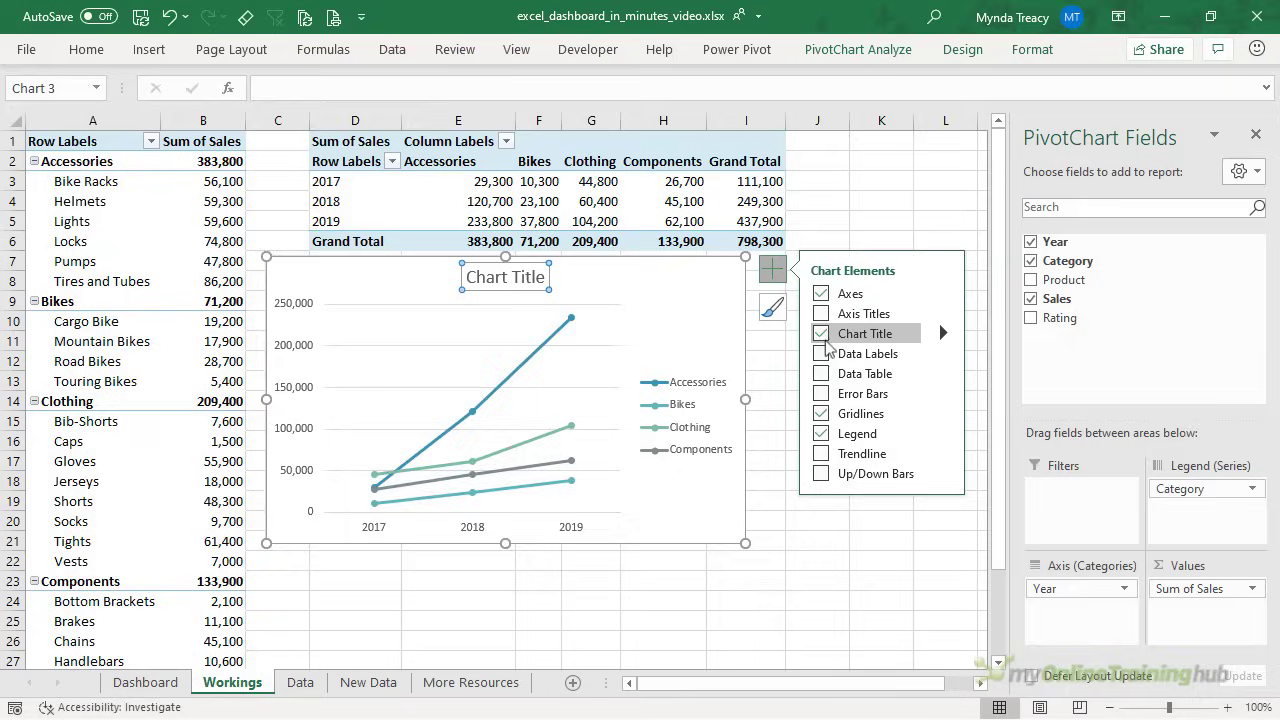
click(822, 414)
click(822, 434)
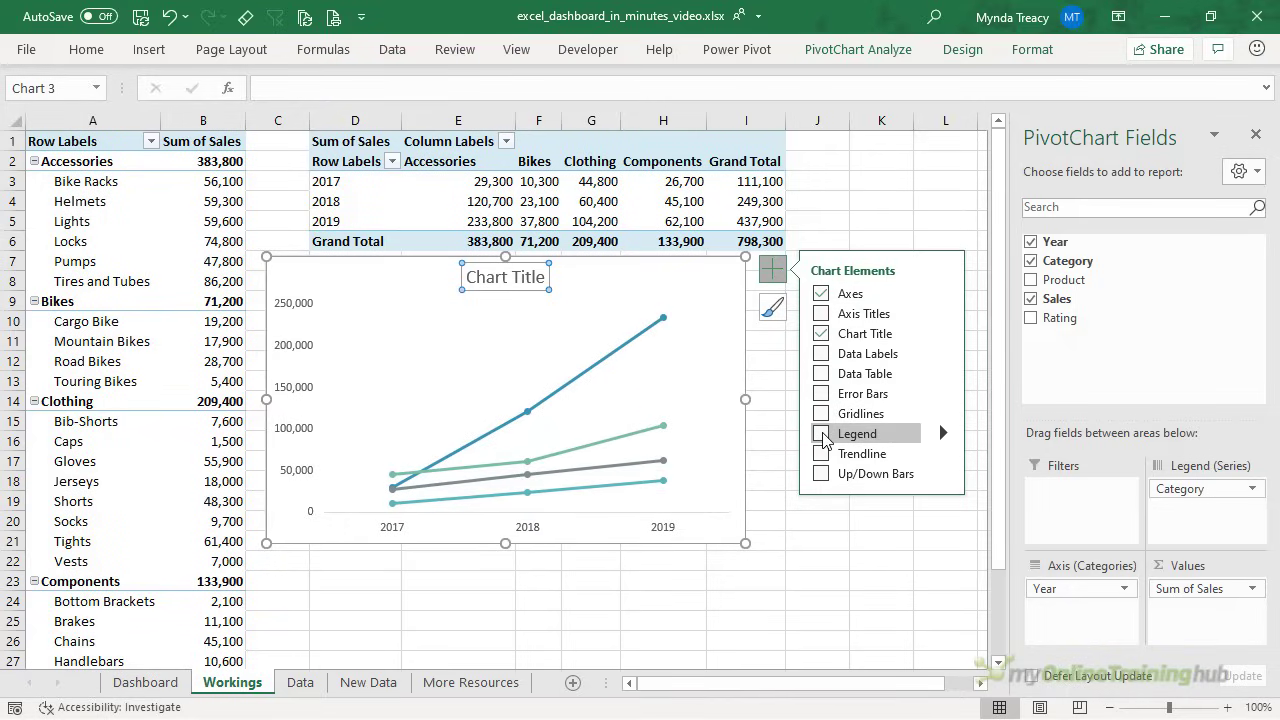
Set the line chart's horizontal axis position to On tick marks.
key(Down)
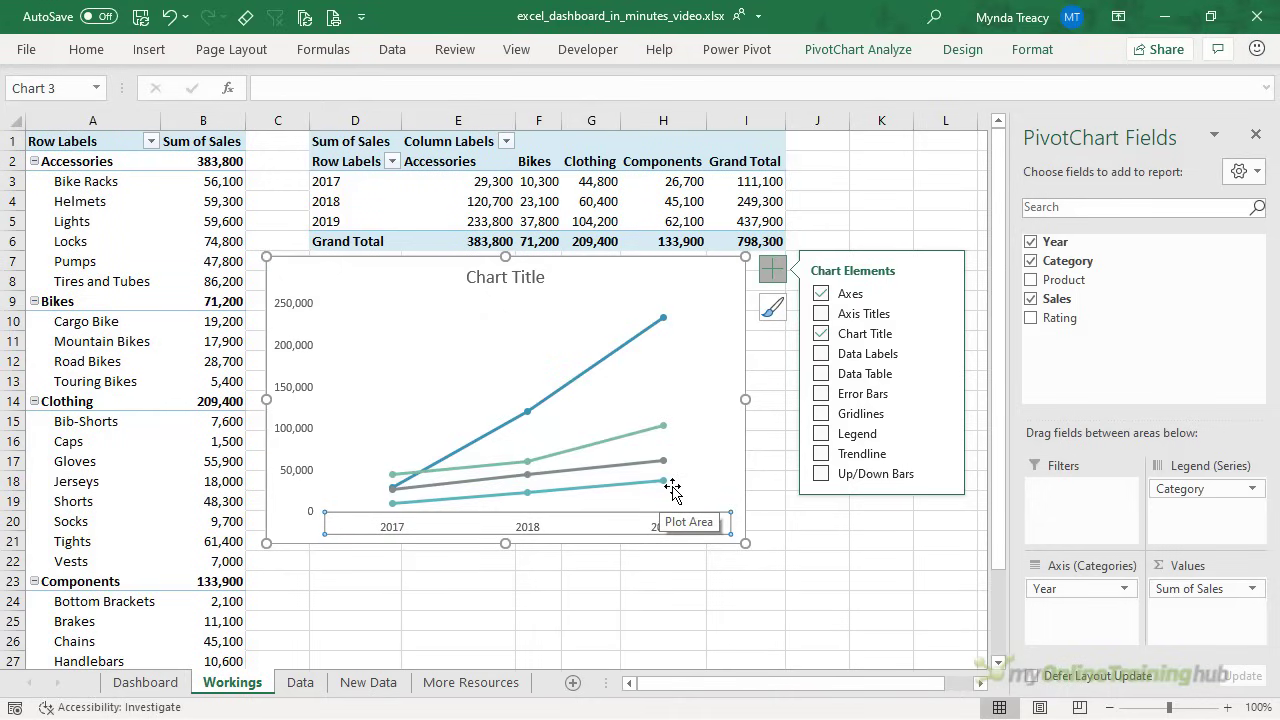
key(ctrl+1)
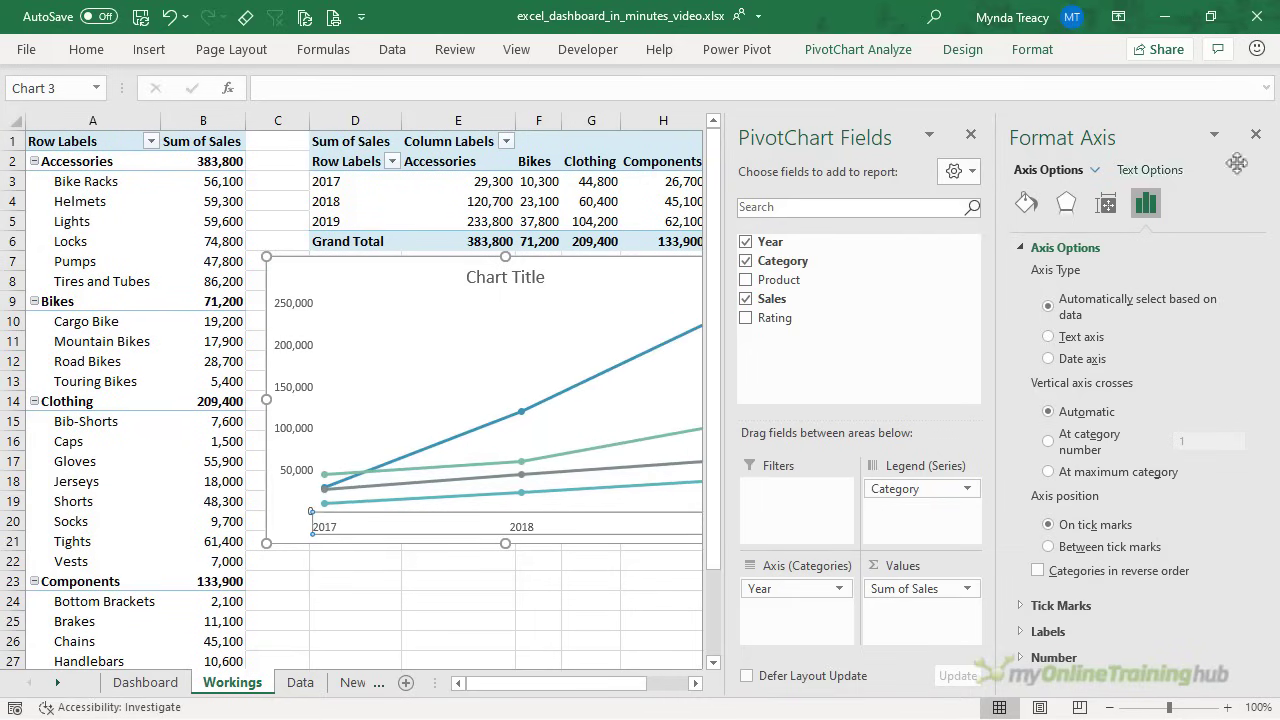
click(1256, 135)
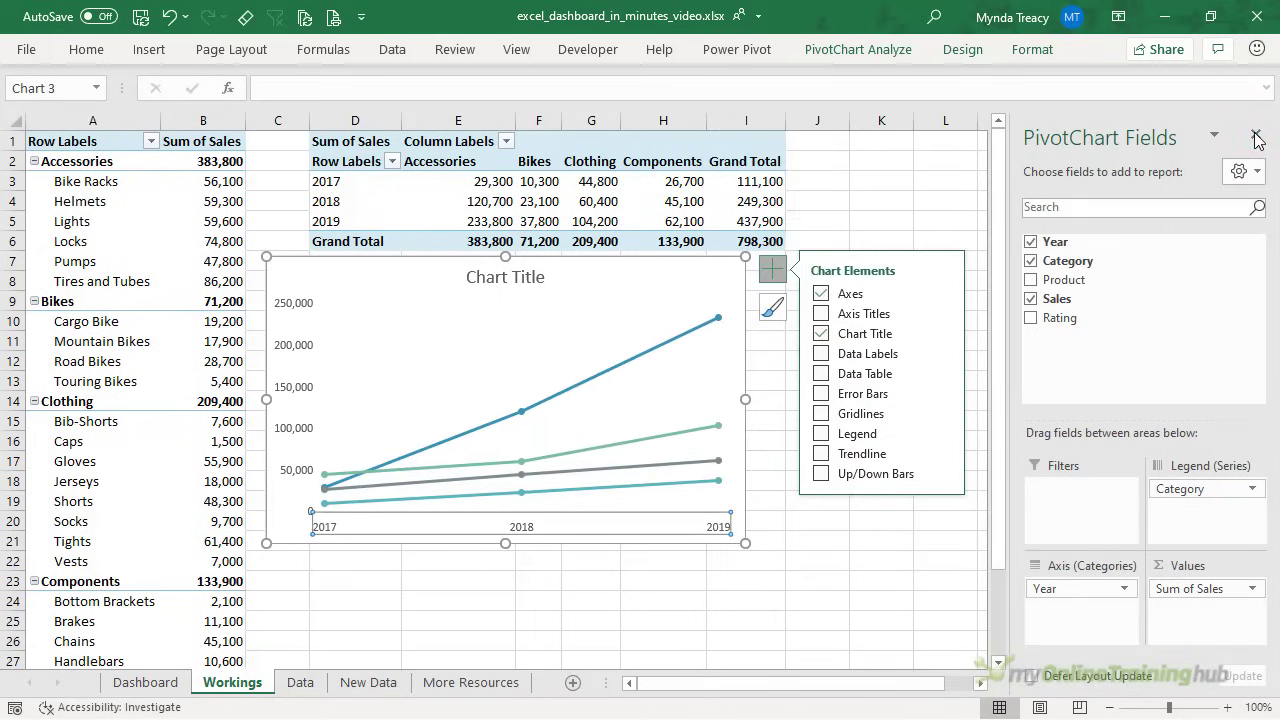
Change the line chart's title to Sales.
click(495, 277)
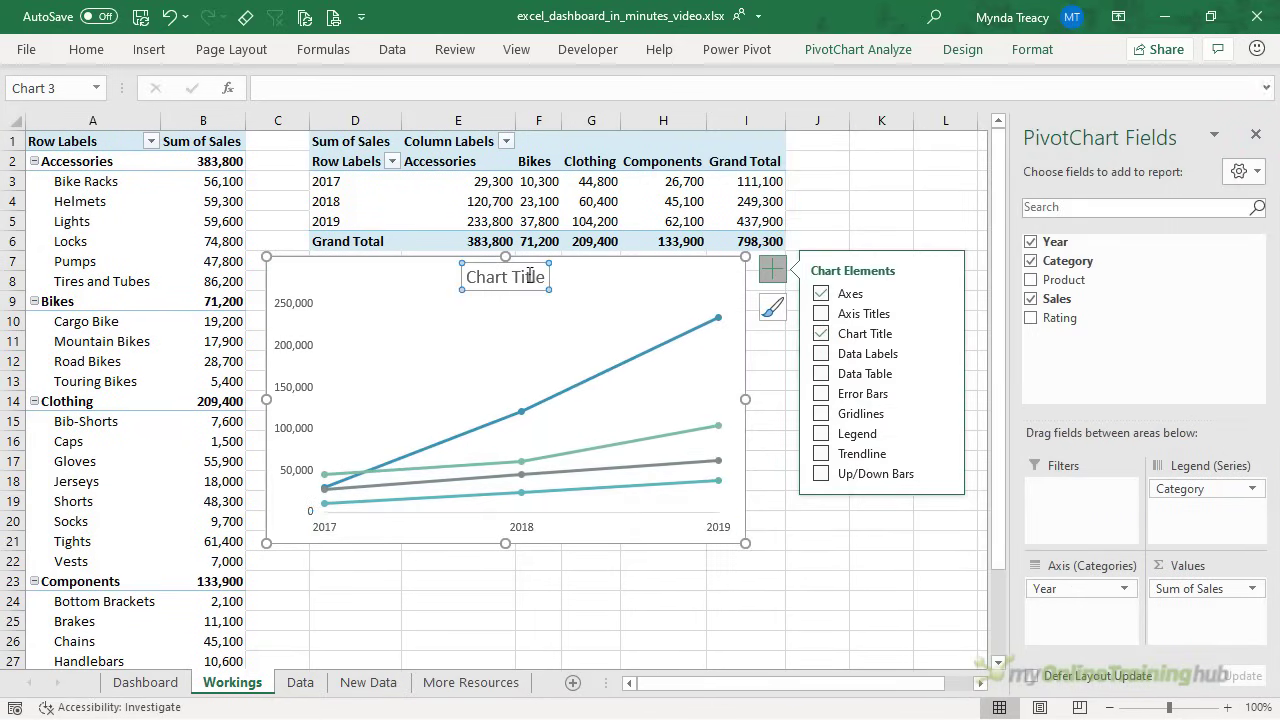
triple_click(480, 277)
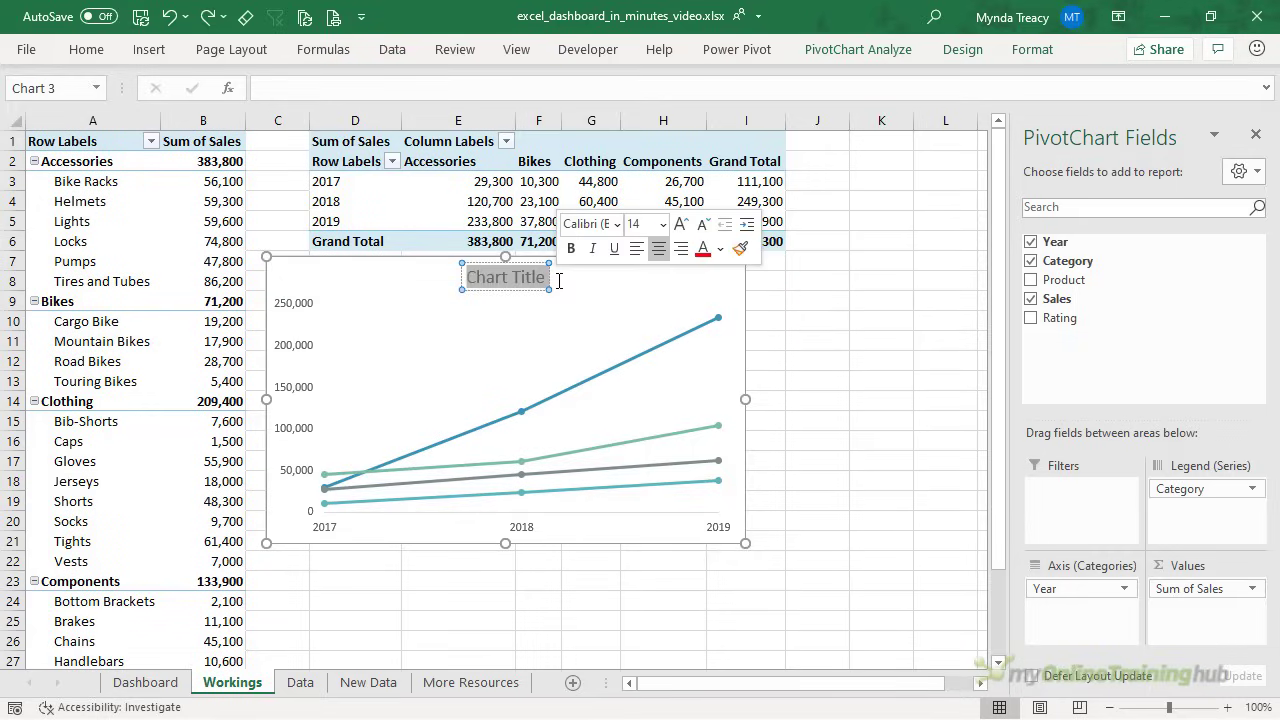
text(Sales)
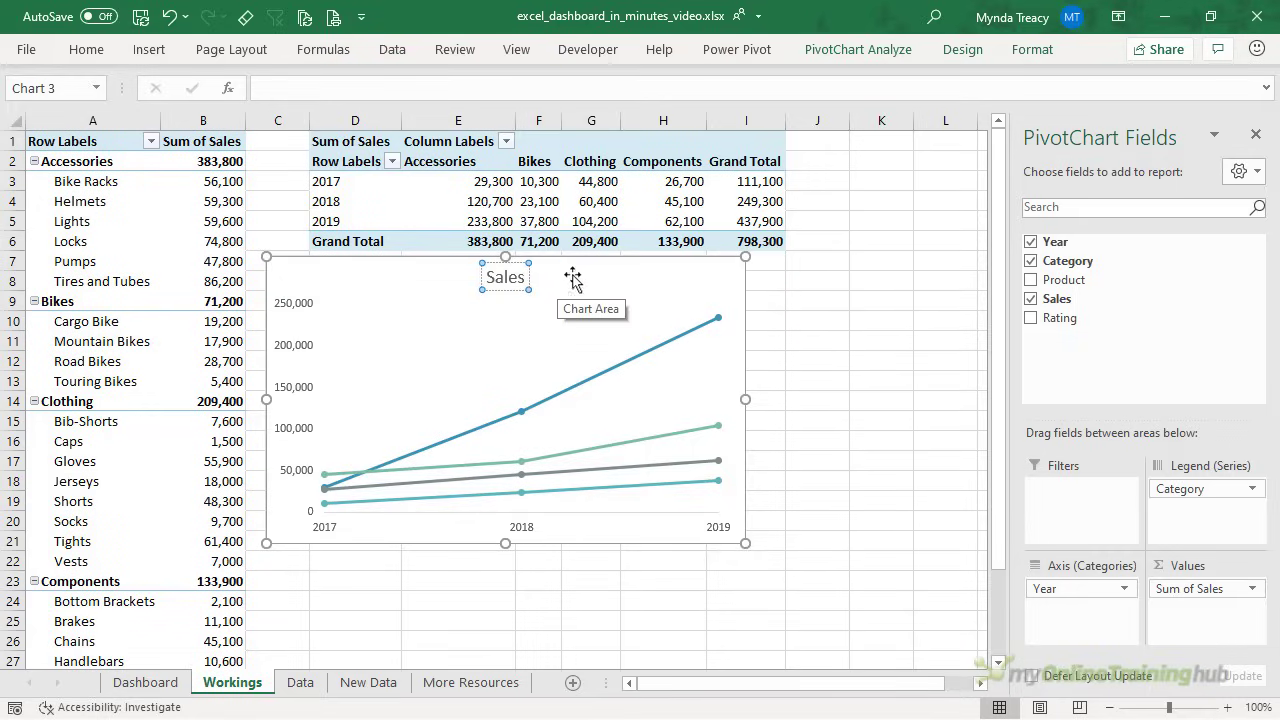
click(590, 274)
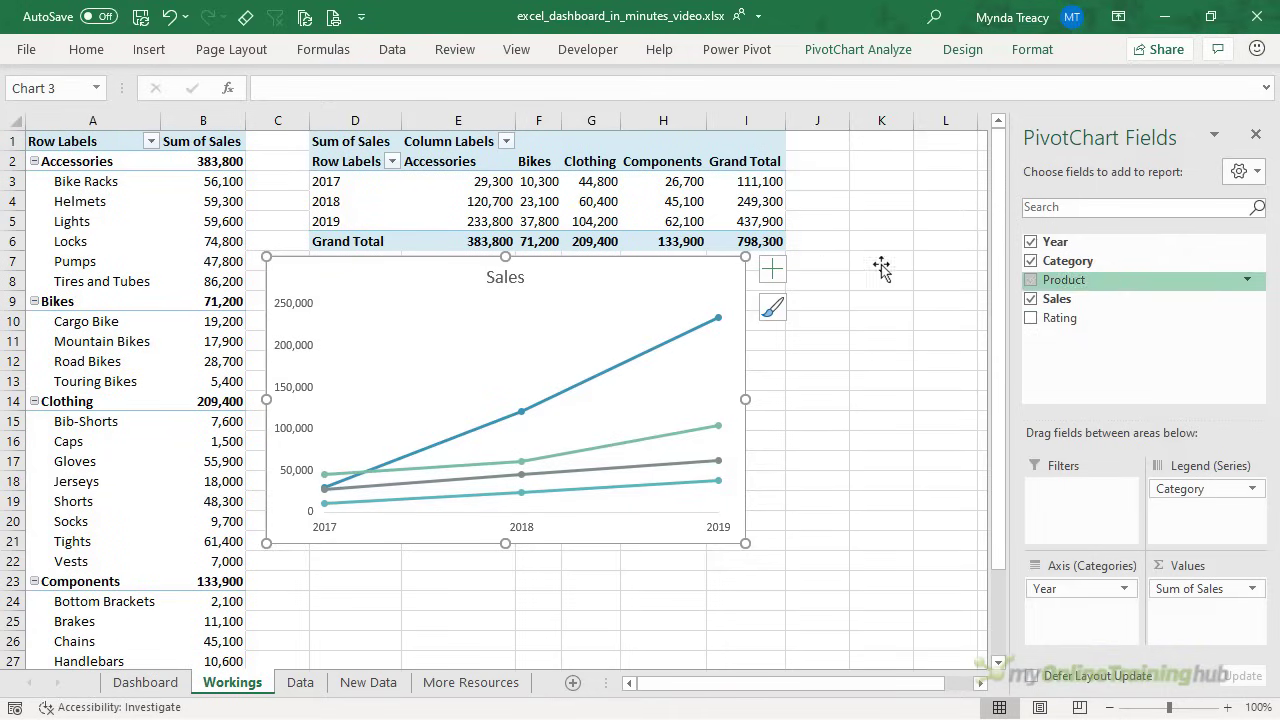
Add a Category slicer with its buttons in 4 columns and the dark blue slicer style.
right_click(1115, 264)
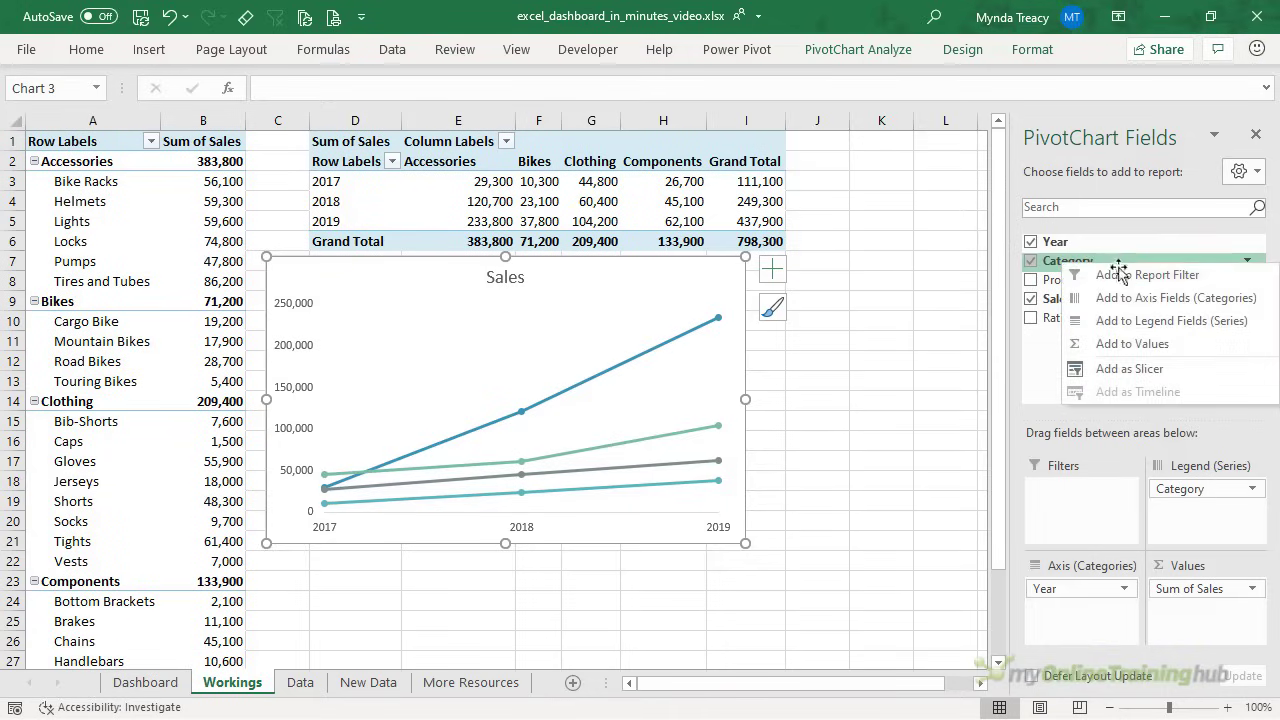
click(1150, 368)
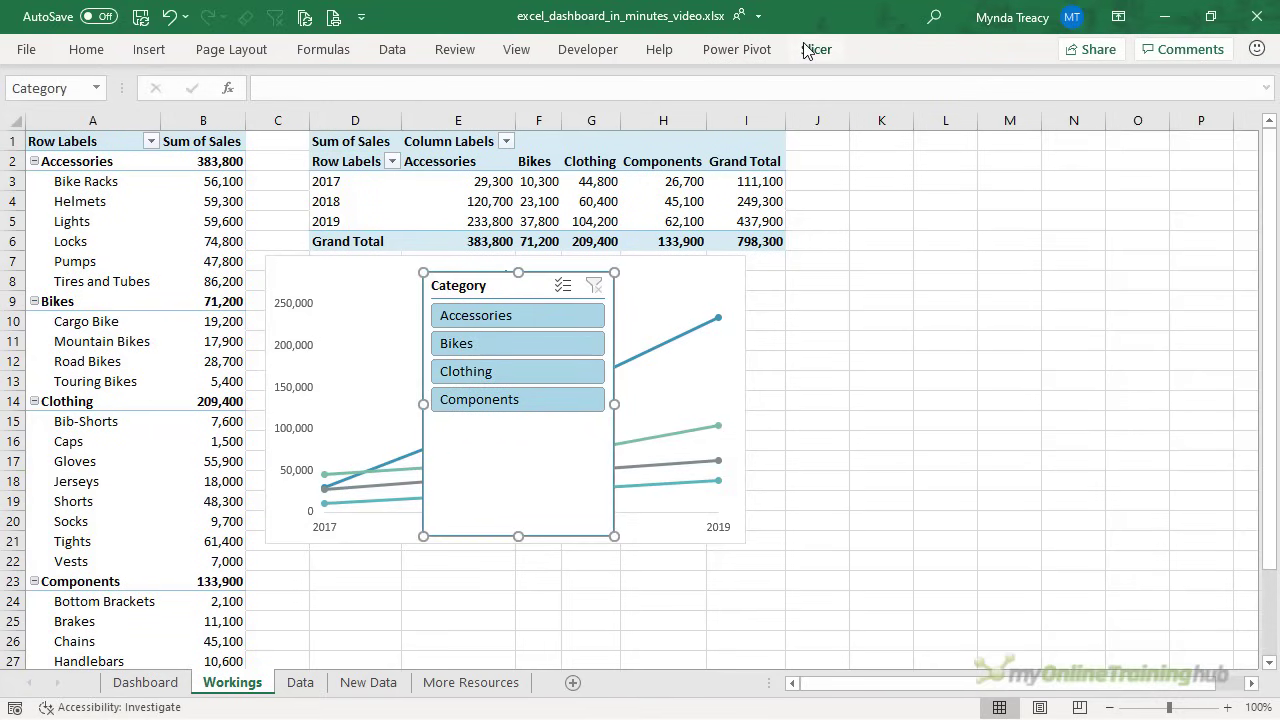
click(810, 49)
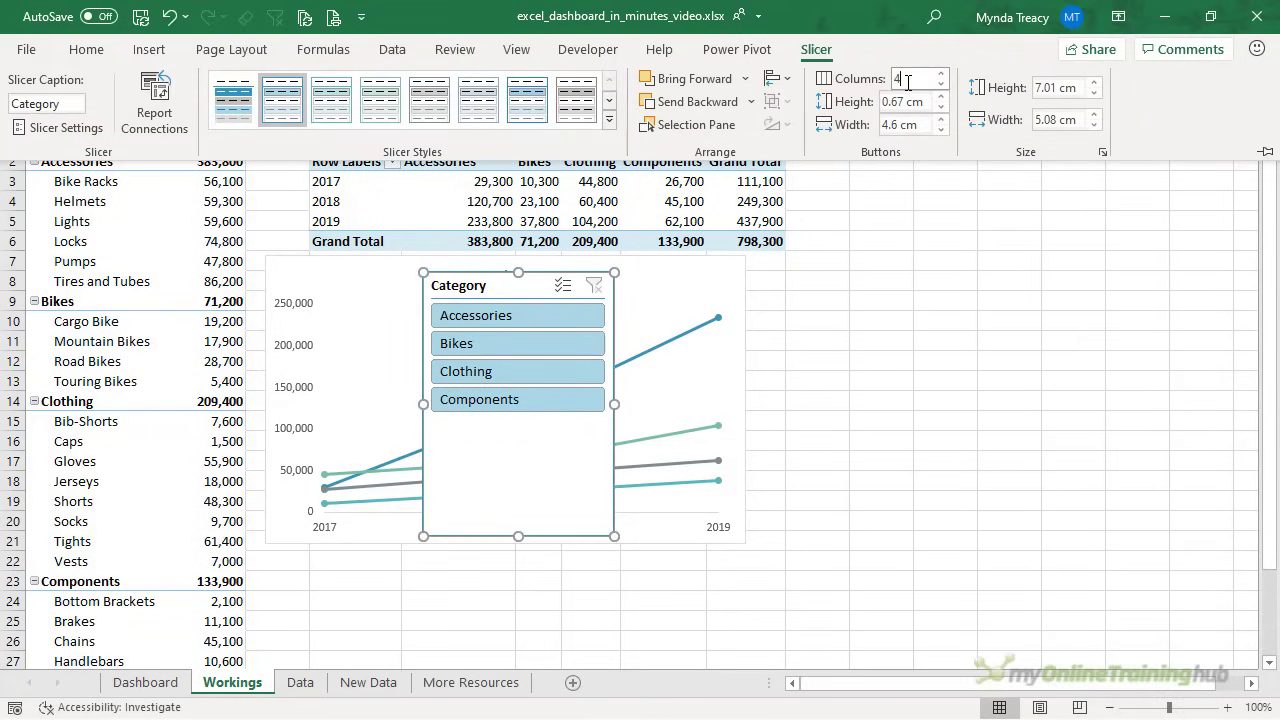
key(Tab)
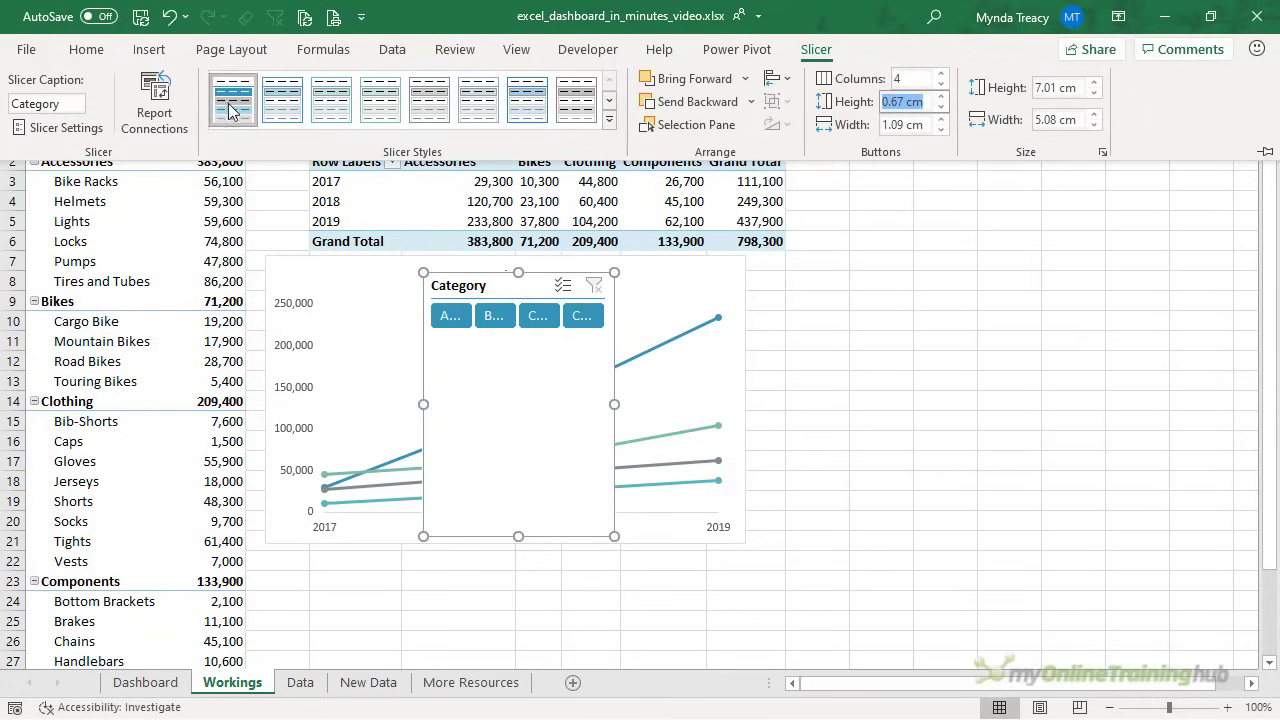
key(ctrl+F1)
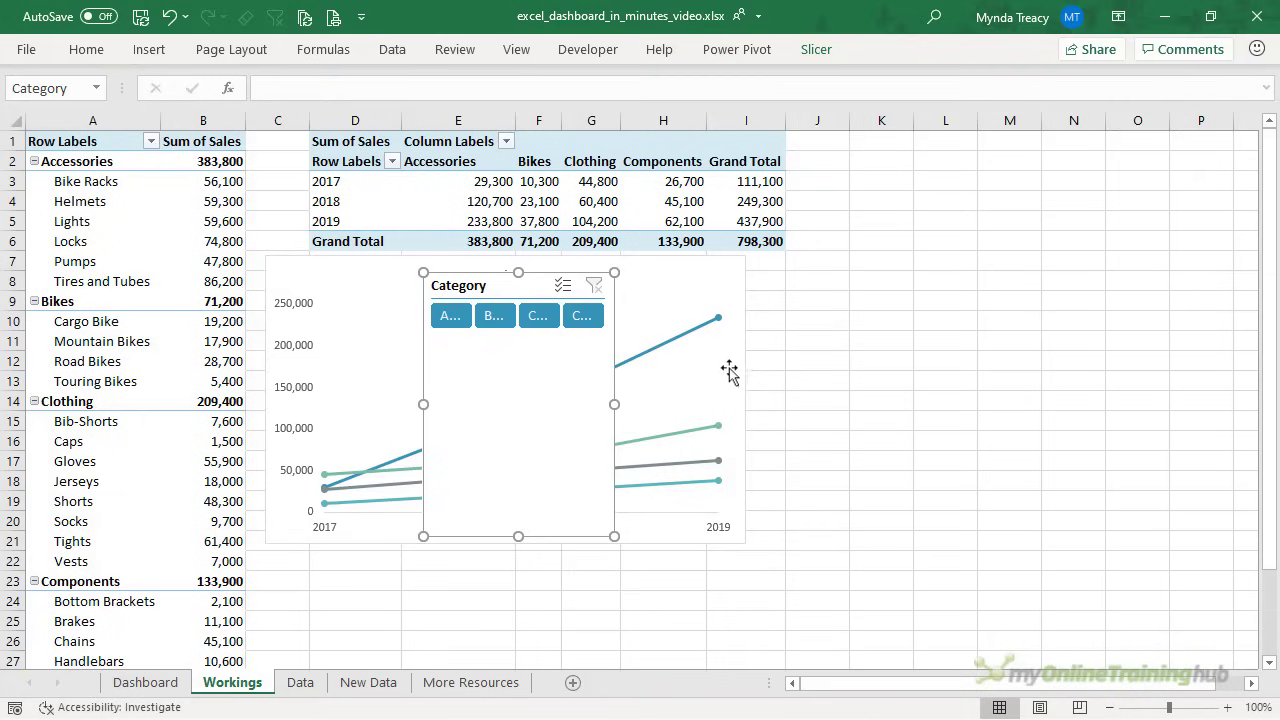
Resize the Category slicer to a wide, single-row strip and turn off its header display.
drag(616, 537, 822, 337)
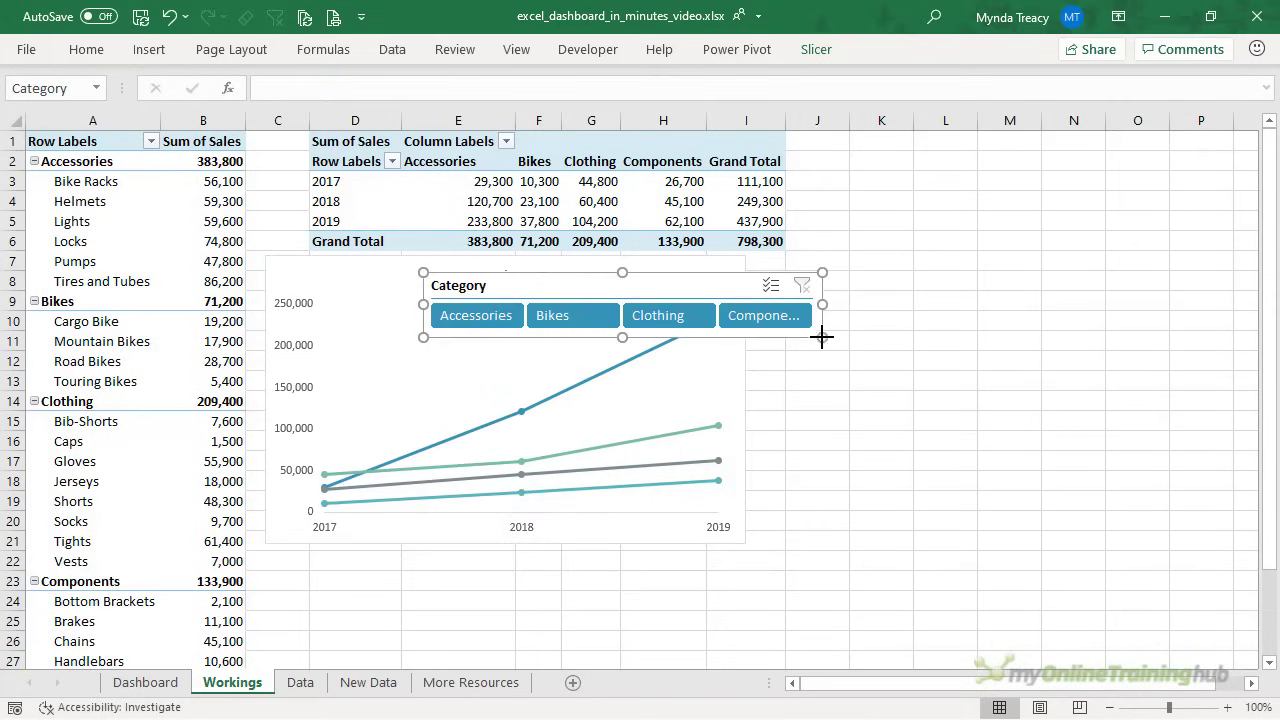
right_click(489, 286)
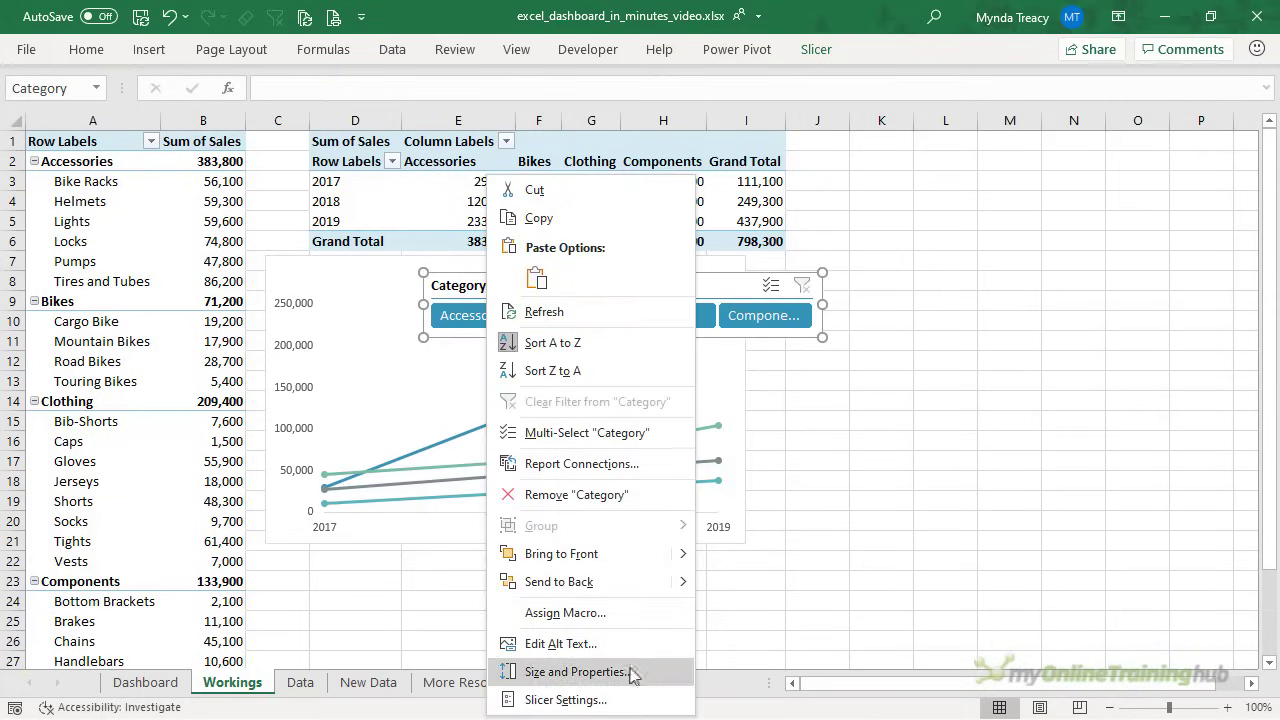
click(641, 700)
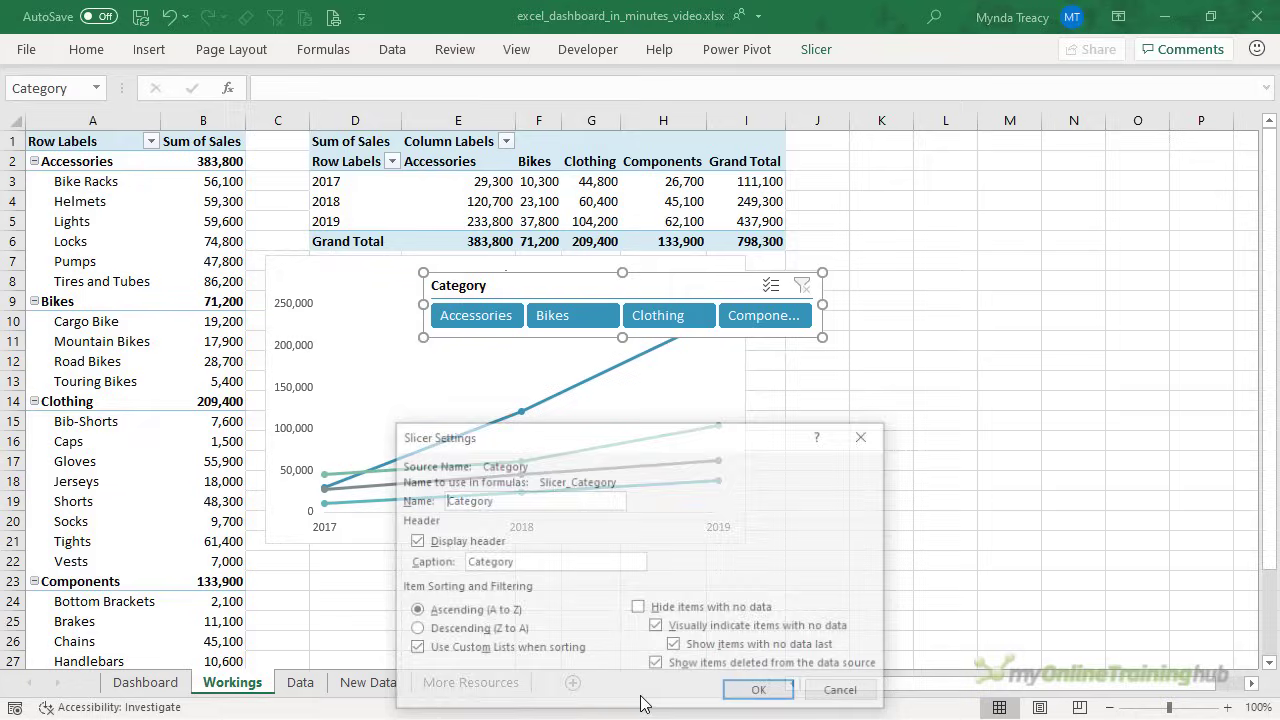
click(413, 541)
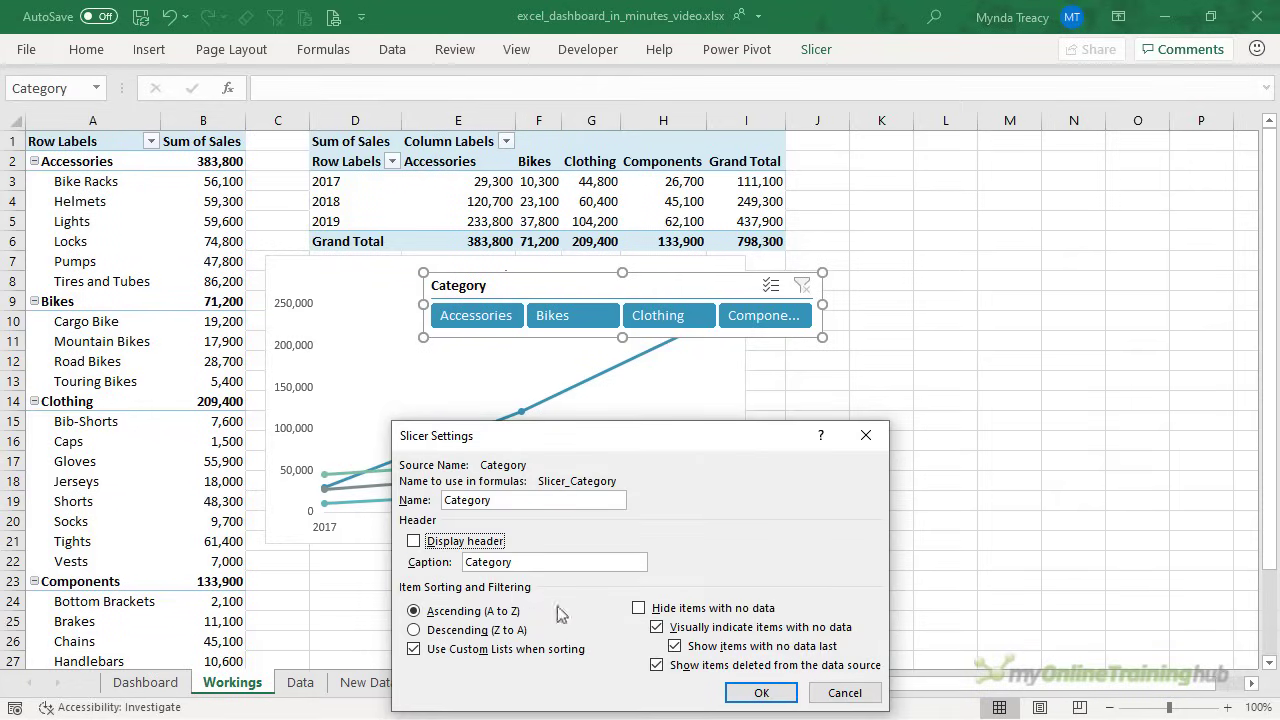
click(757, 693)
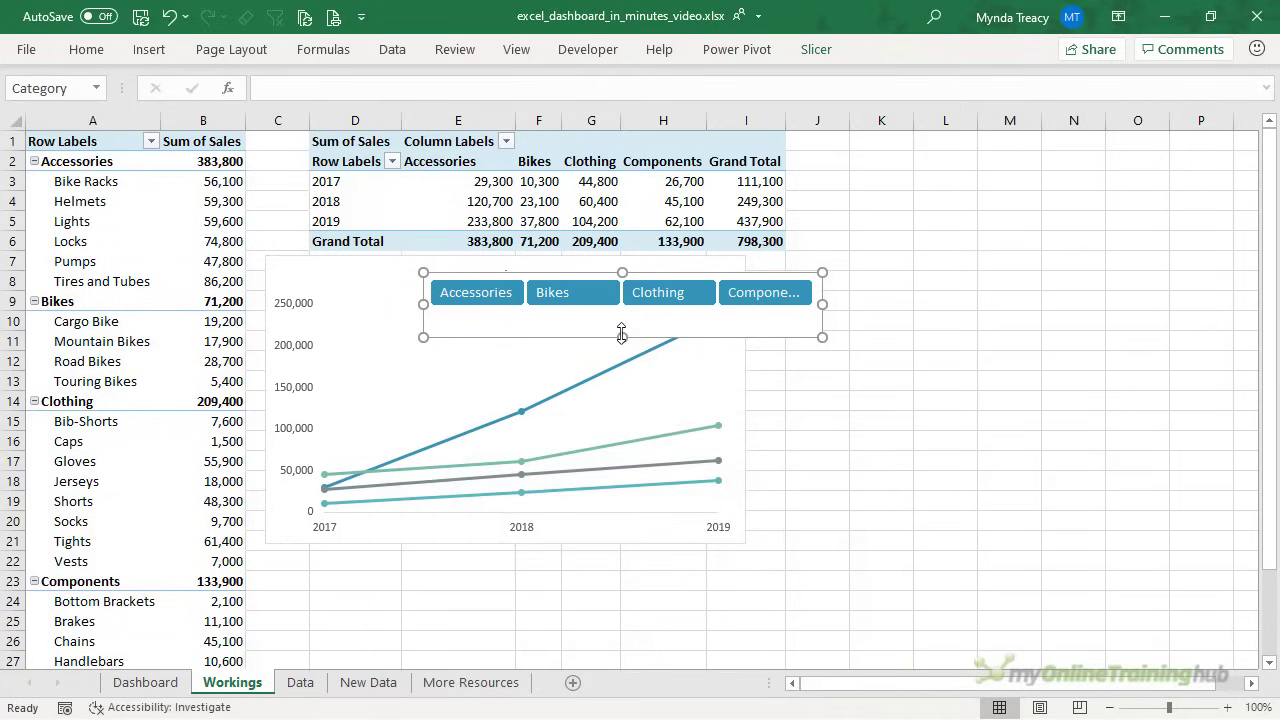
drag(622, 335, 619, 315)
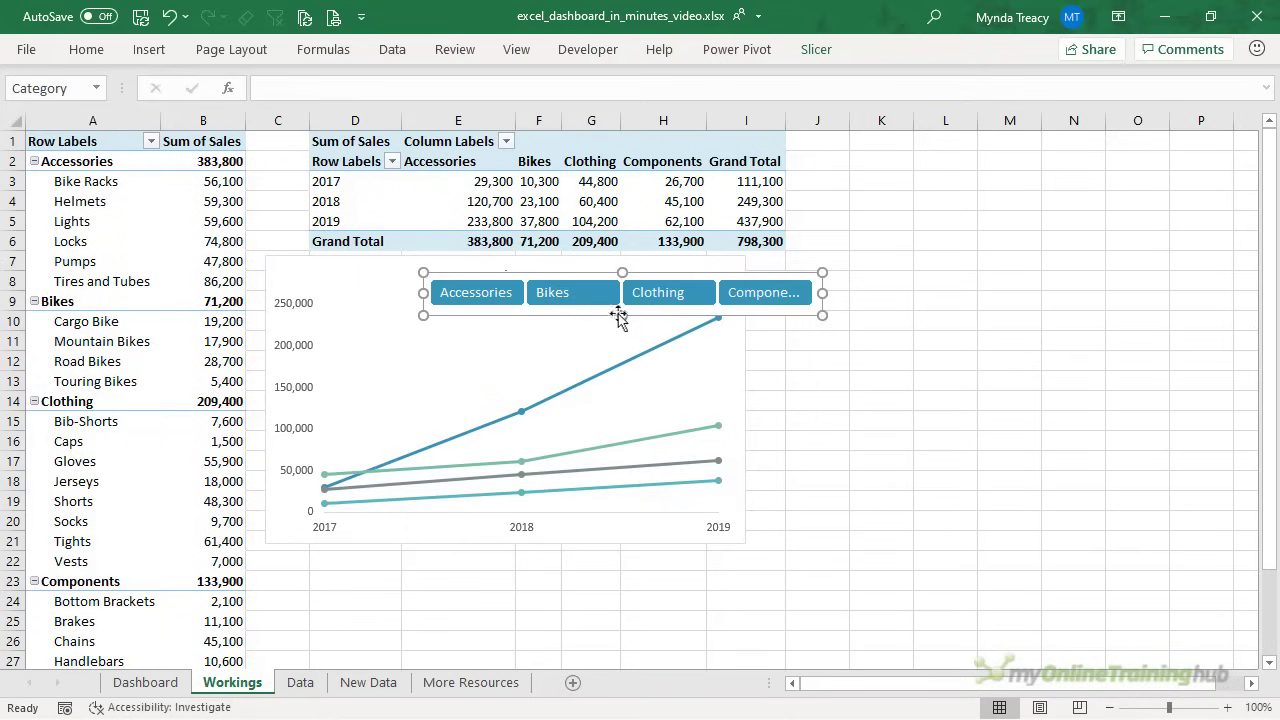
Move the line chart and the Category slicer together from the Workings sheet to the Dashboard sheet.
ctrl+click(364, 260)
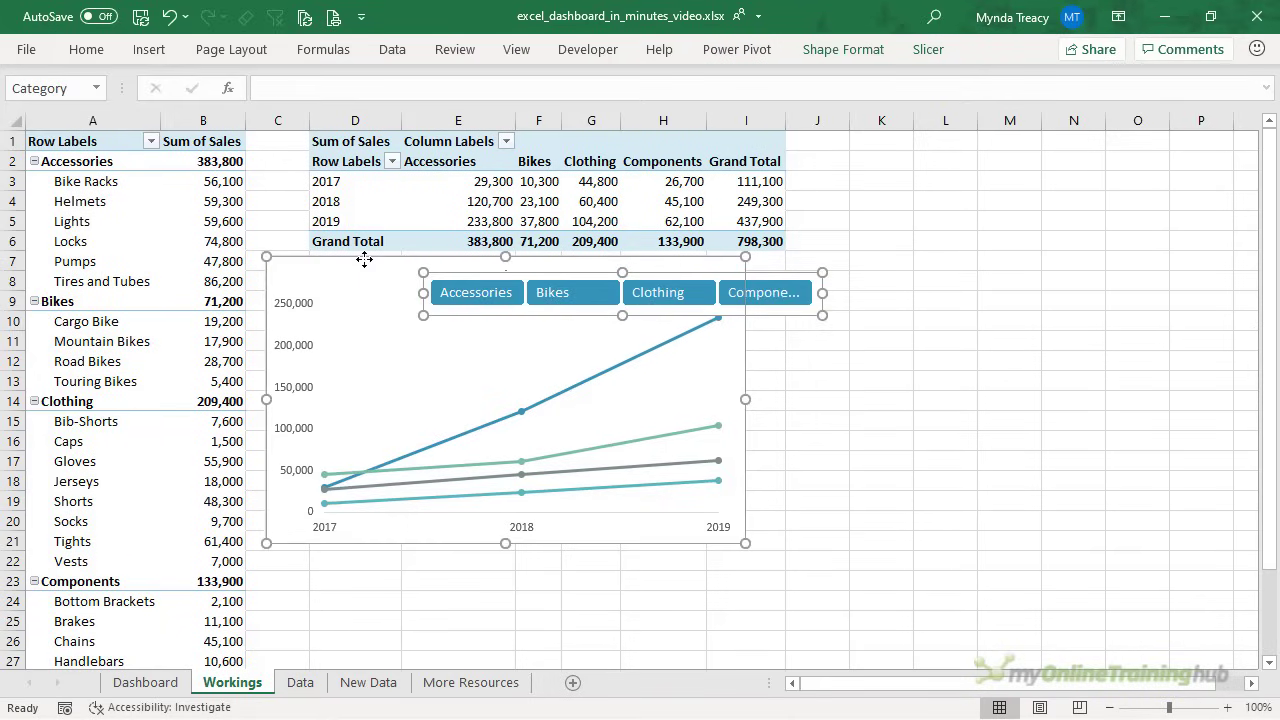
key(shift)
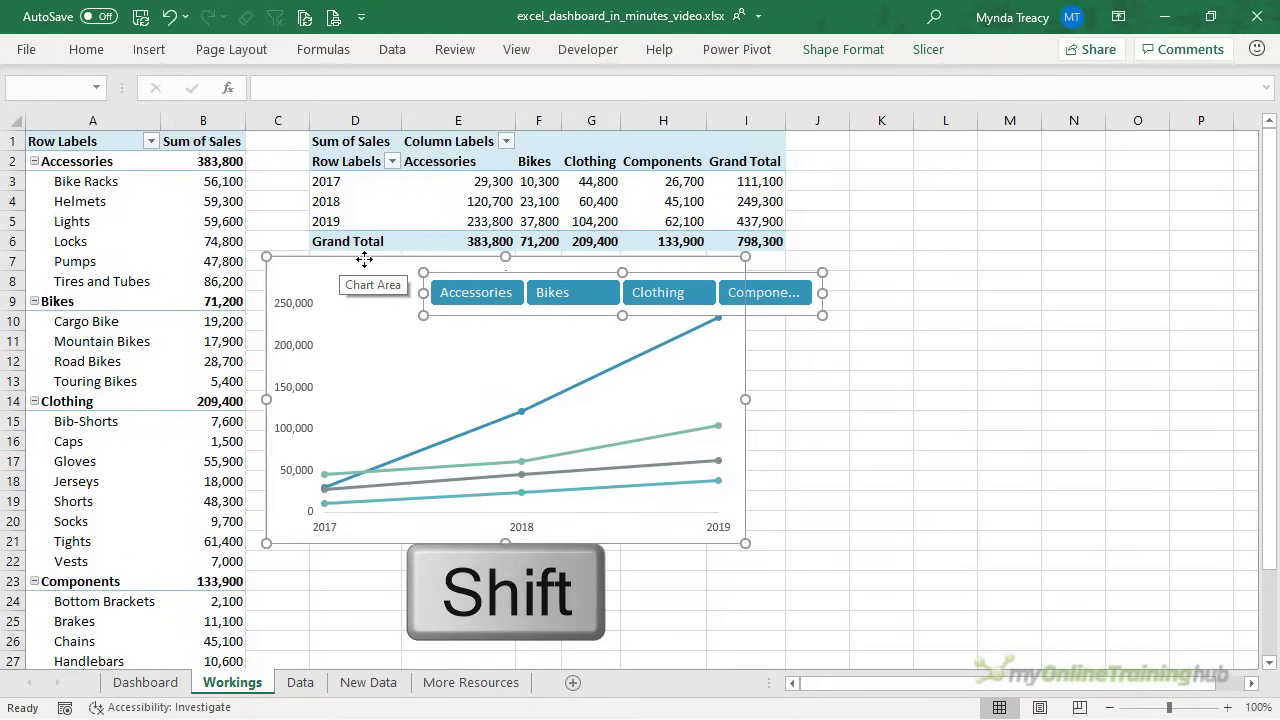
key(ctrl+x)
click(160, 680)
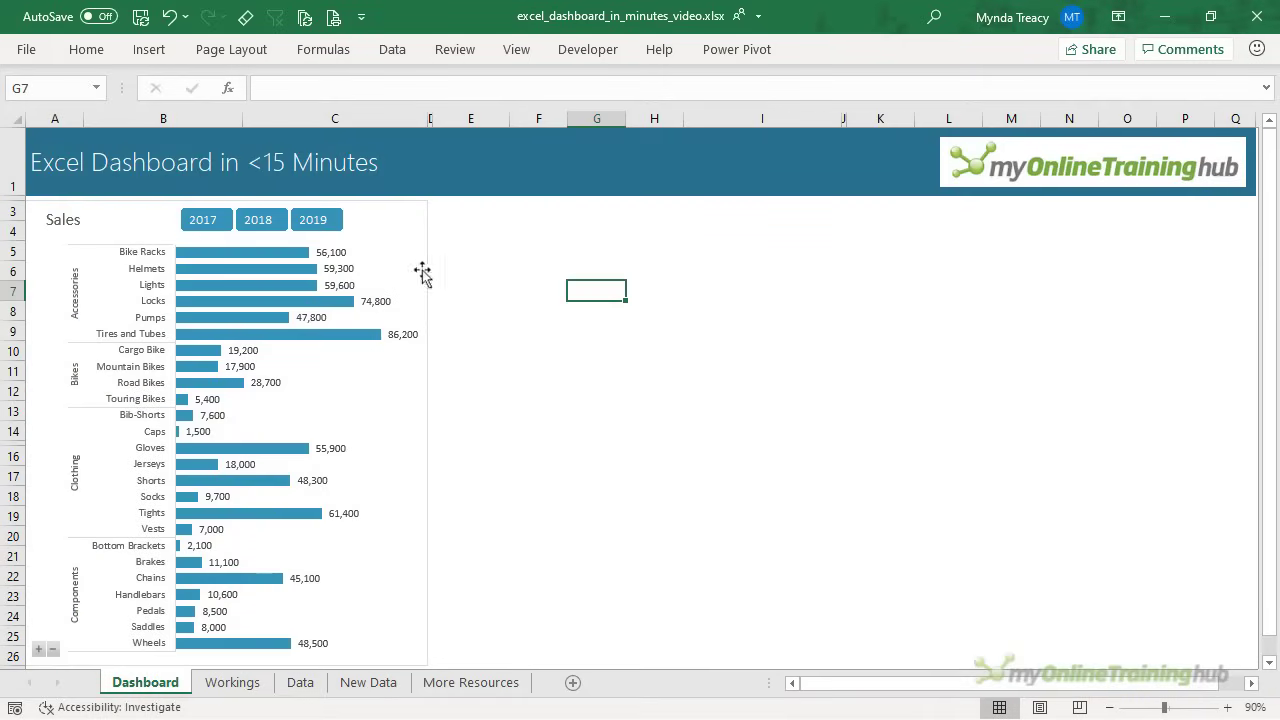
key(ctrl+v)
Place the Category slicer in the dashboard's header banner and shrink the line chart to end at column I, above row 16.
click(927, 272)
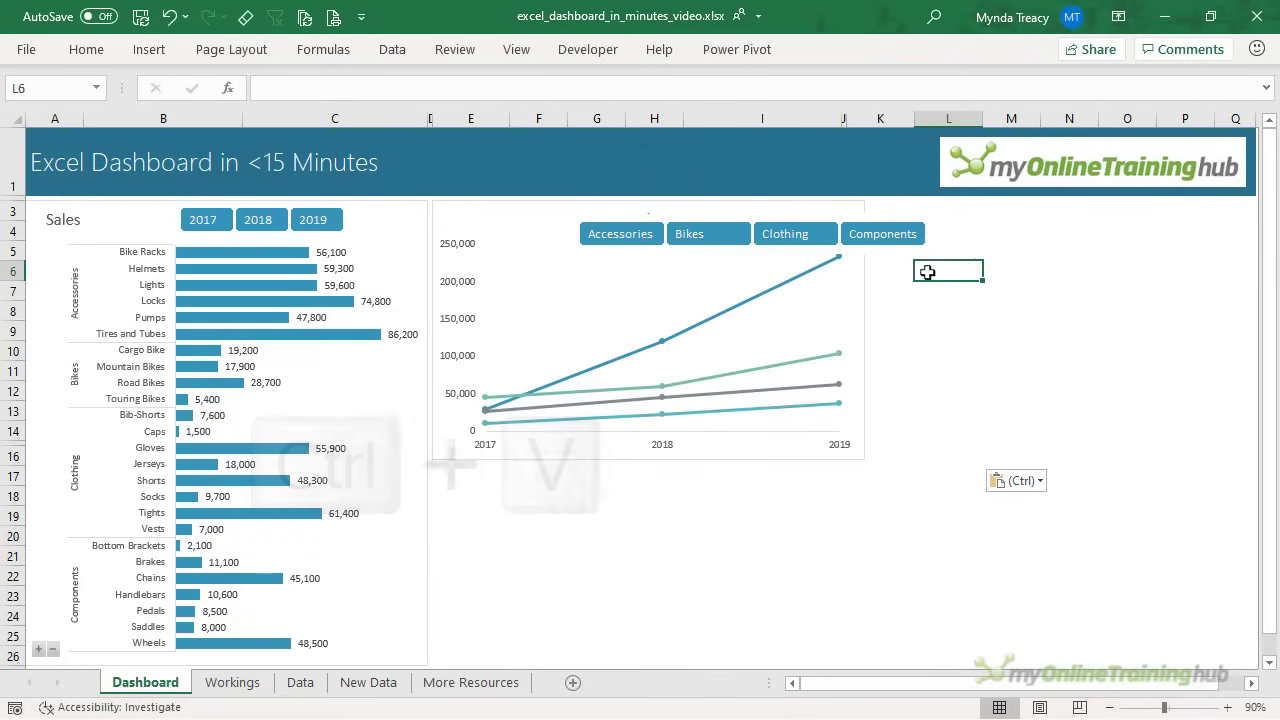
drag(908, 251, 783, 168)
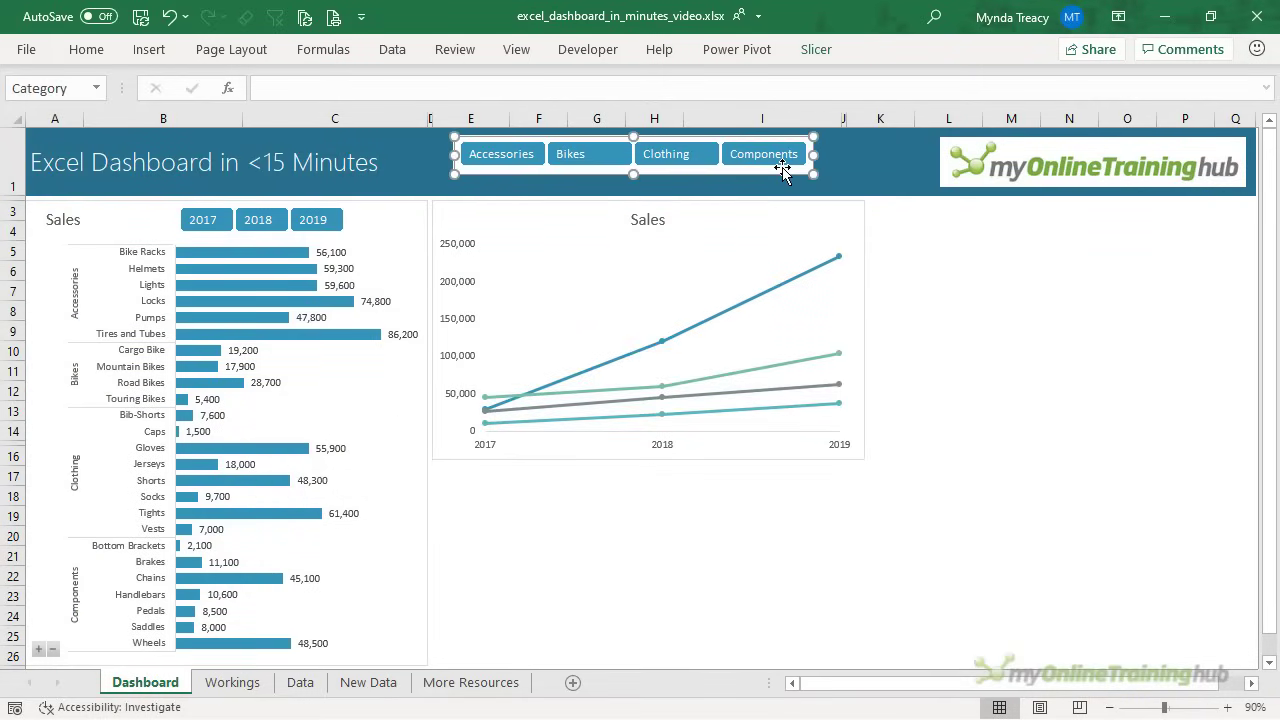
click(868, 452)
click(862, 456)
drag(866, 456, 845, 442)
key(Escape)
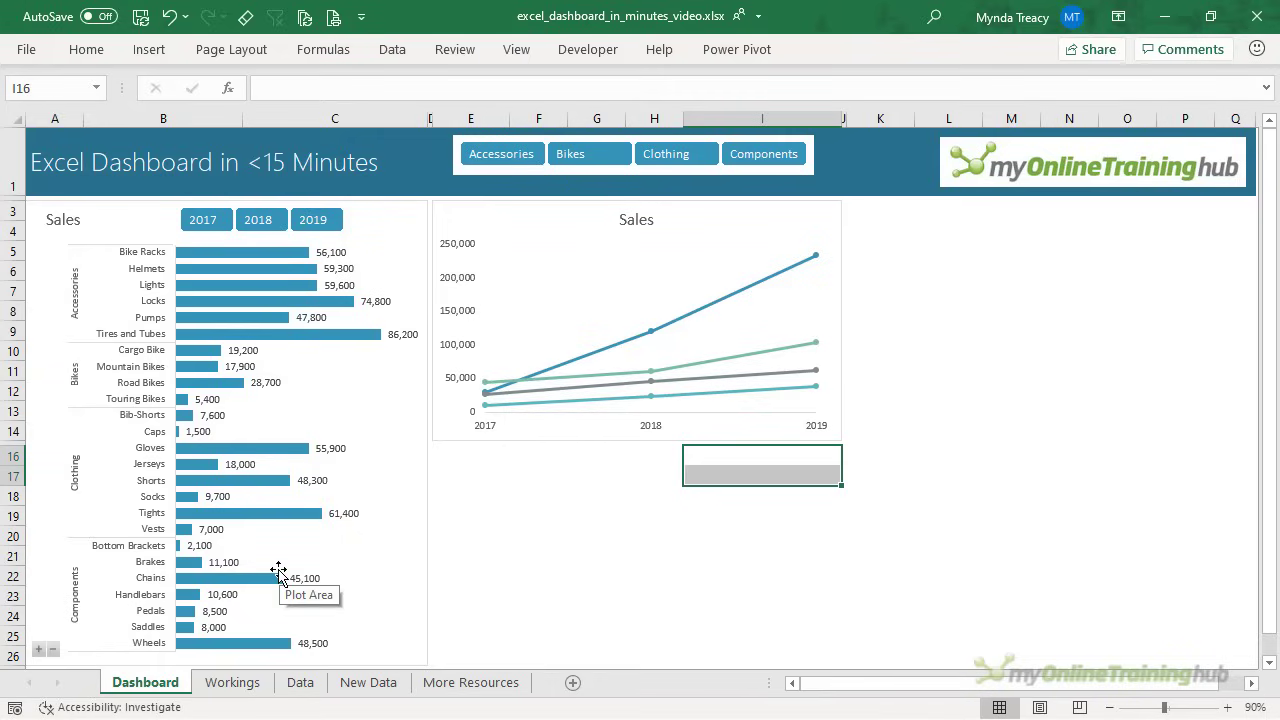
Test the Year slicer's effect on both charts, and disconnect it from PivotTable29 so it filters only PivotTable28.
click(320, 219)
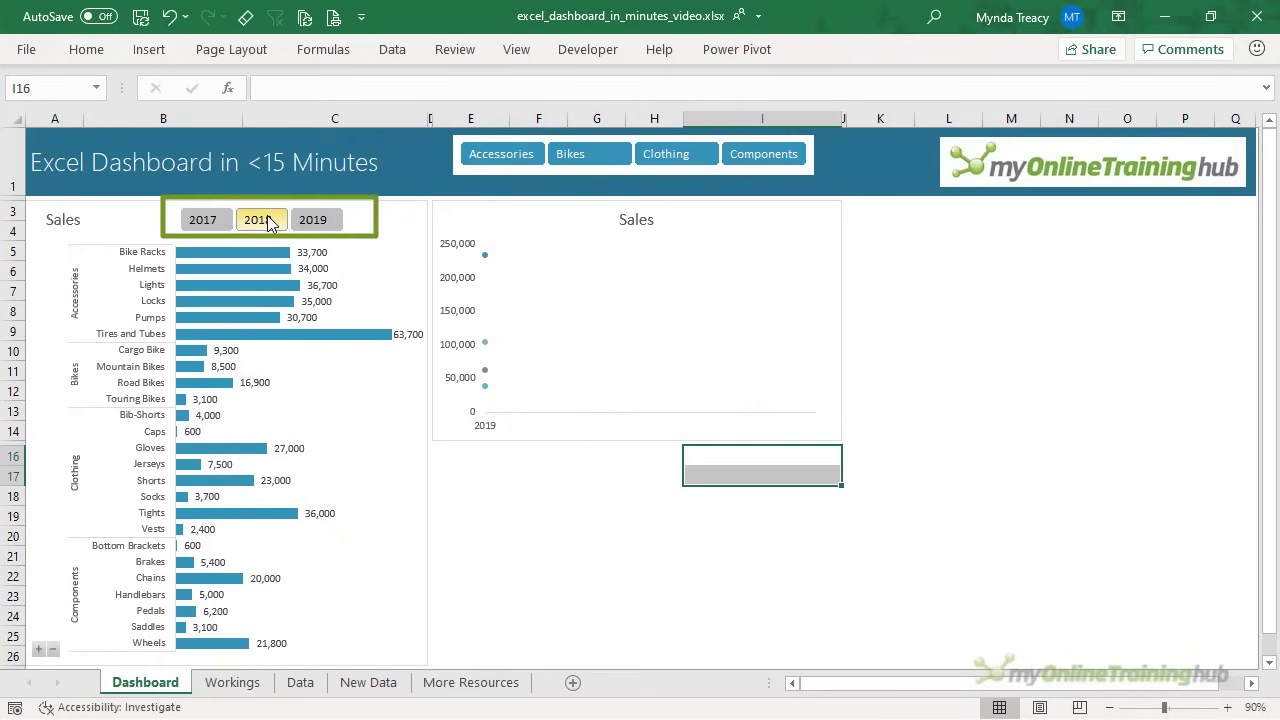
click(266, 222)
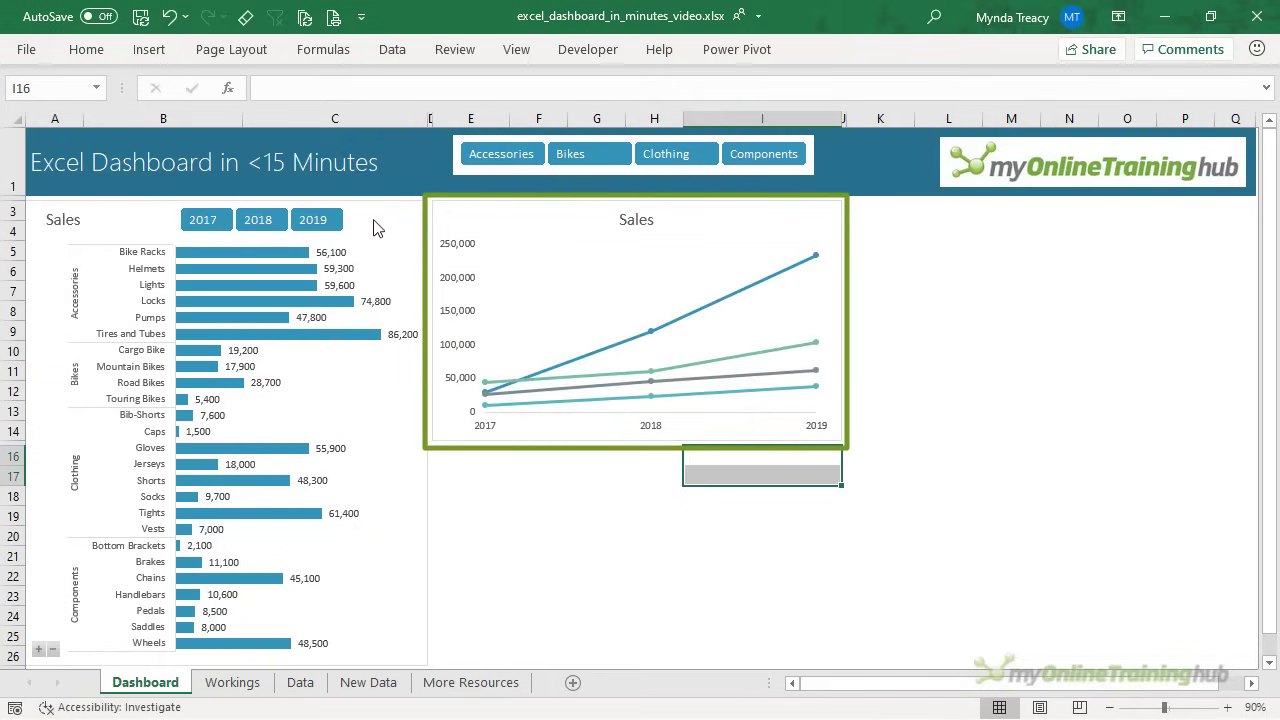
click(372, 236)
right_click(372, 235)
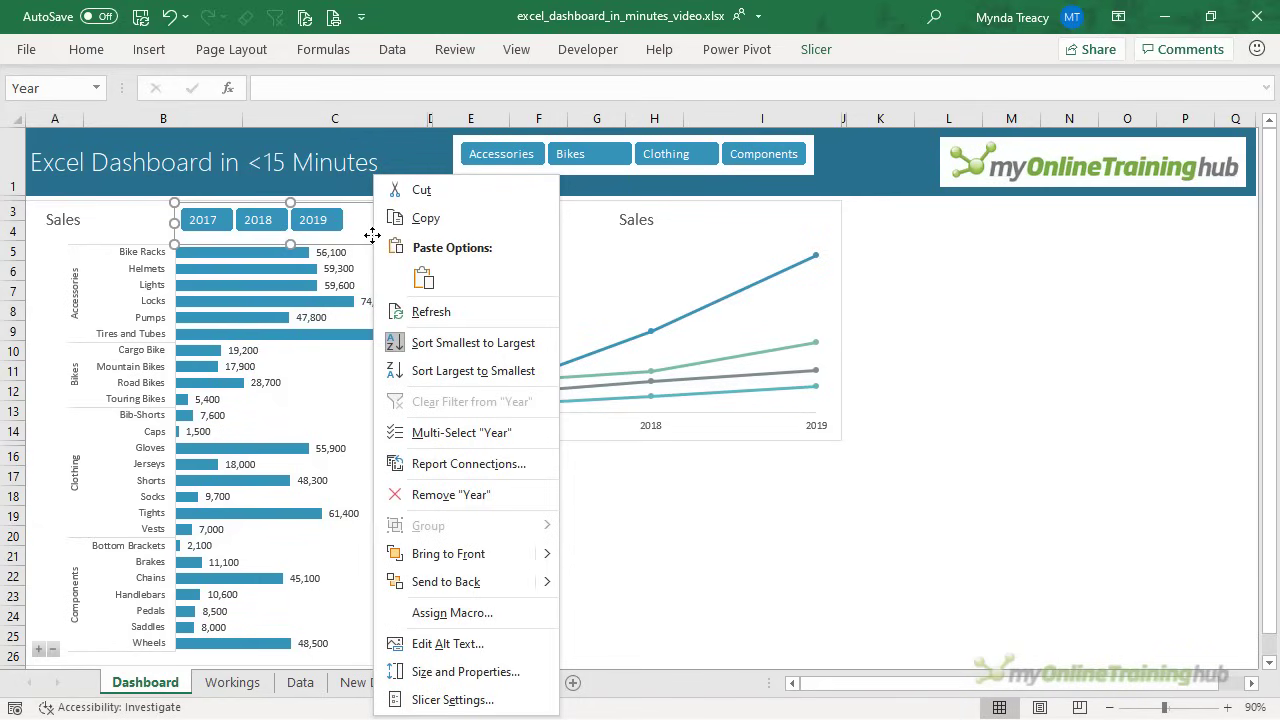
click(537, 463)
click(384, 488)
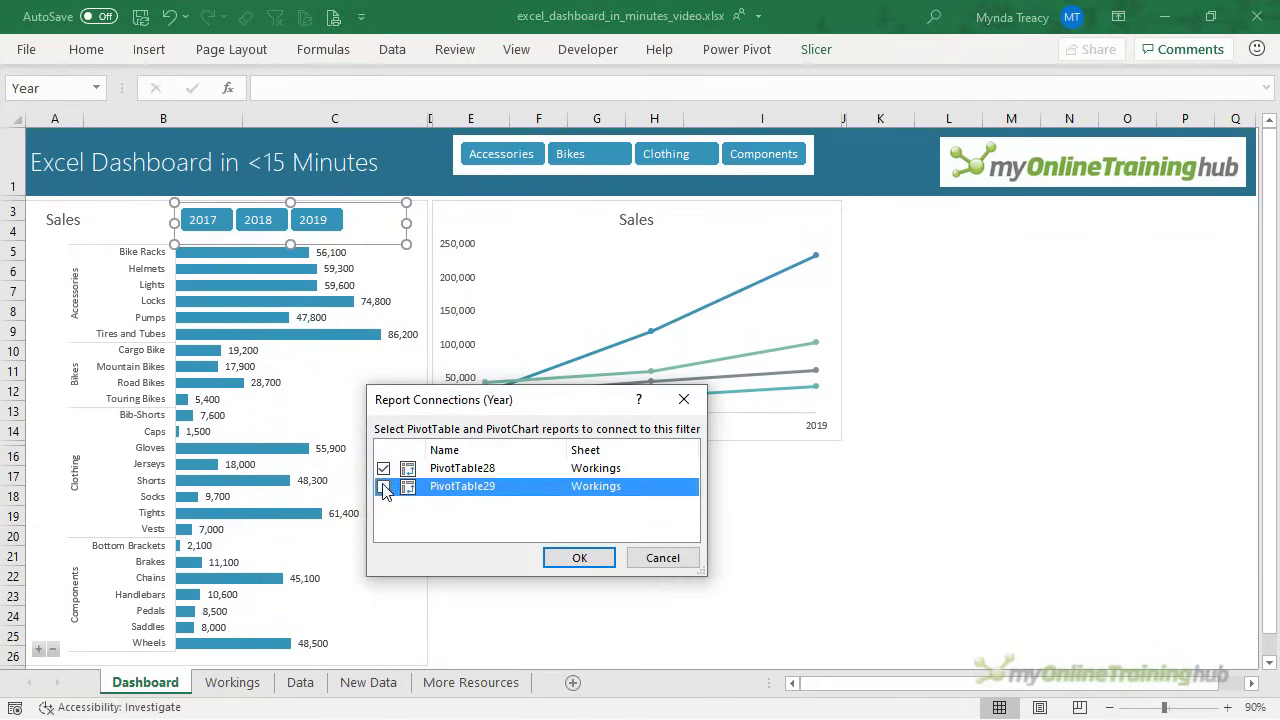
click(580, 558)
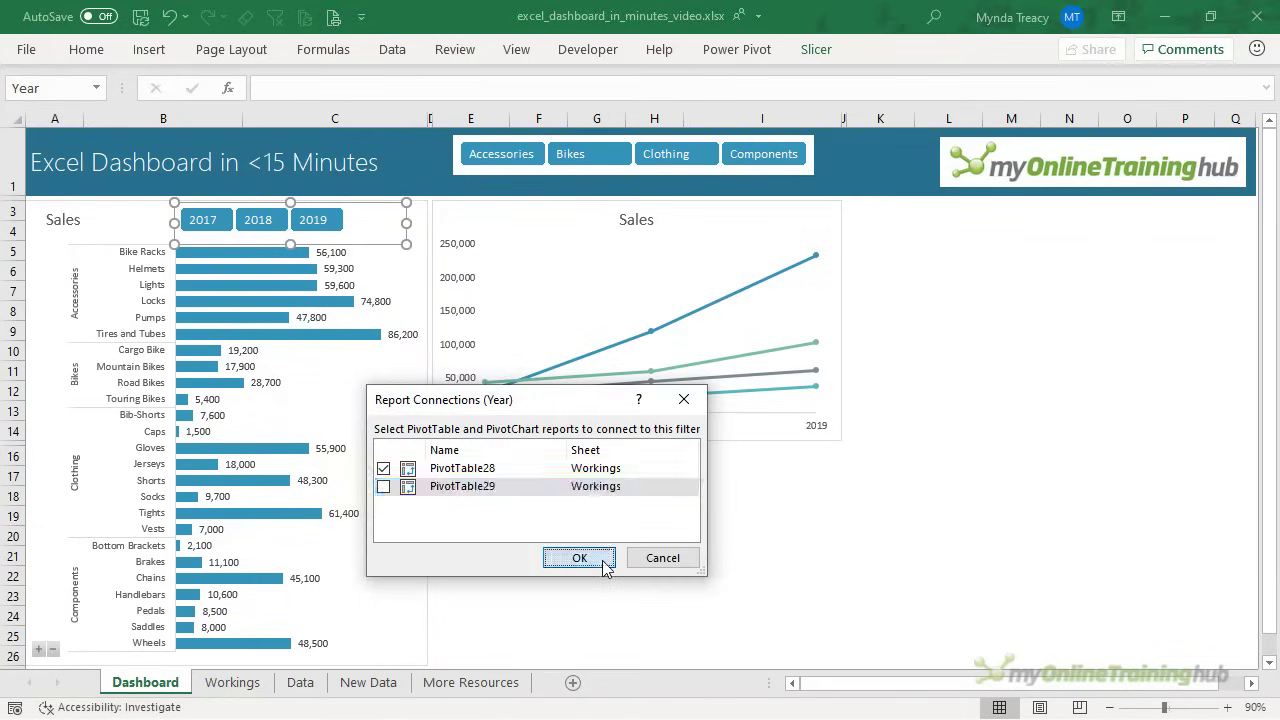
click(600, 560)
Check the Year slicer's filtering of the bar chart and the Category slicer's Accessories filter on the line chart, and clear the filters.
click(258, 219)
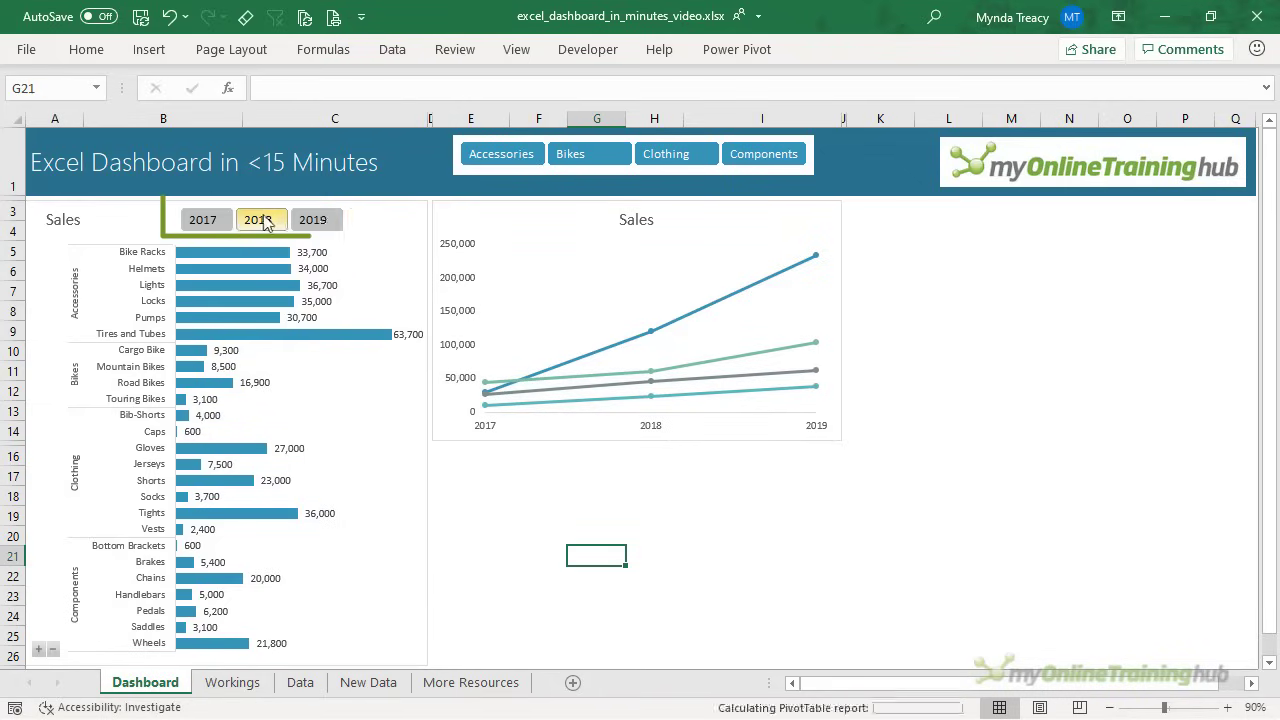
click(203, 219)
click(320, 222)
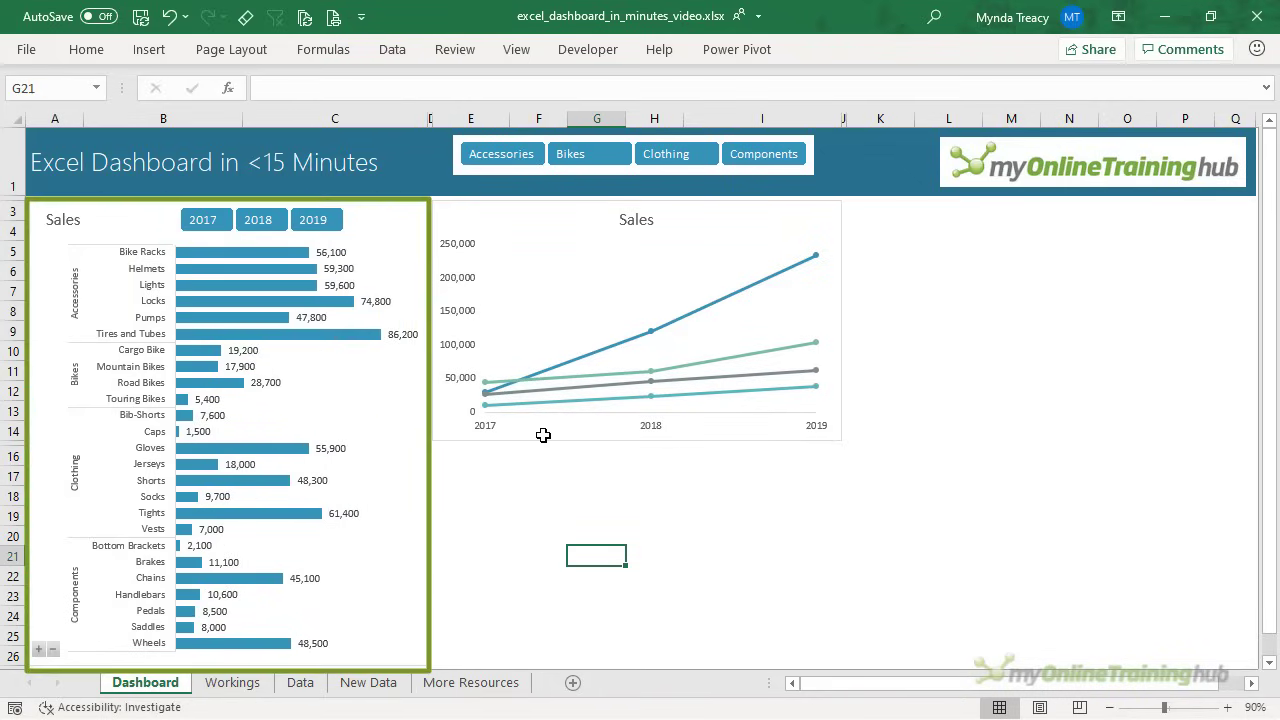
click(506, 160)
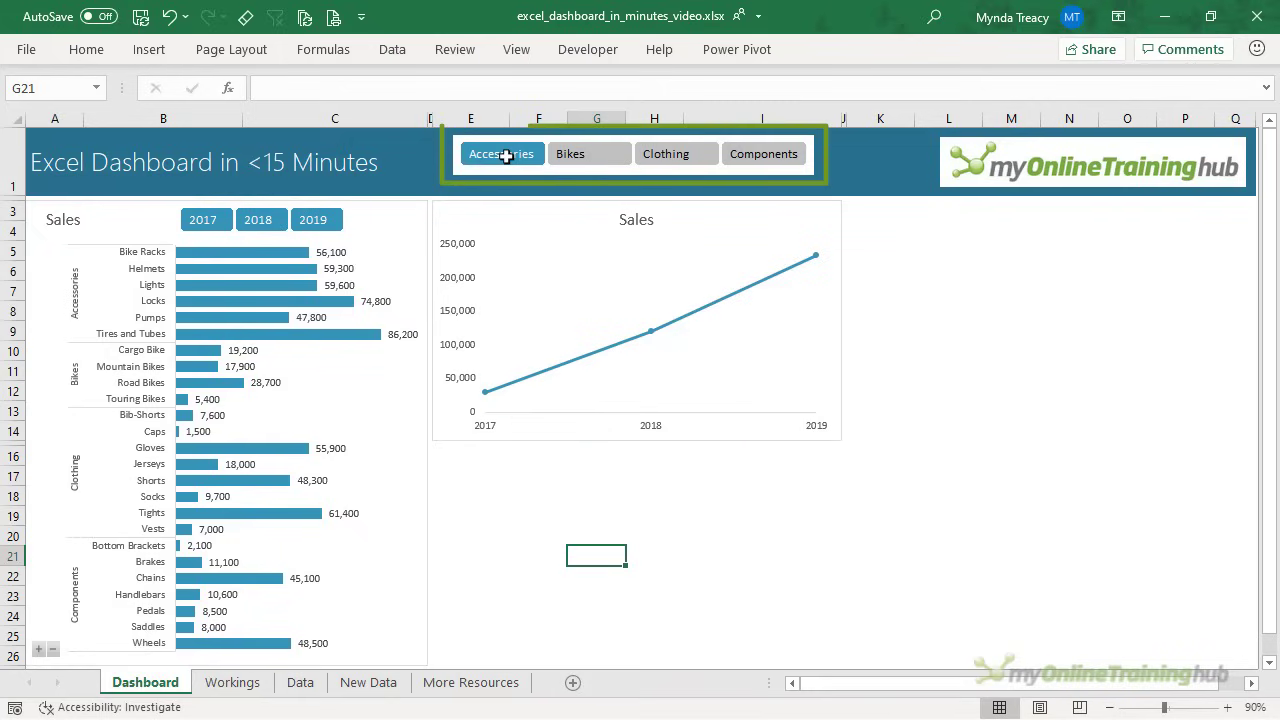
key(alt+c)
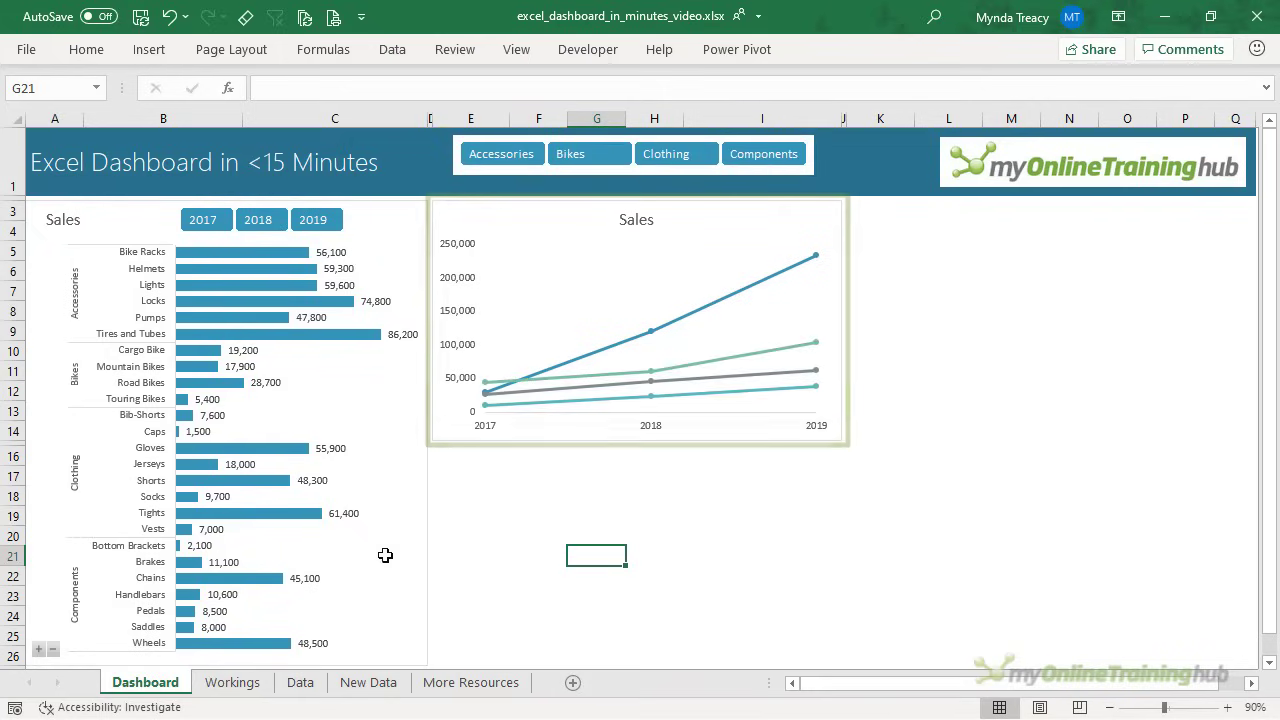
Copy the sales by year and category PivotTable on the Workings sheet and paste it at cell D10.
click(232, 682)
drag(362, 143, 762, 233)
key(ctrl+c)
click(372, 322)
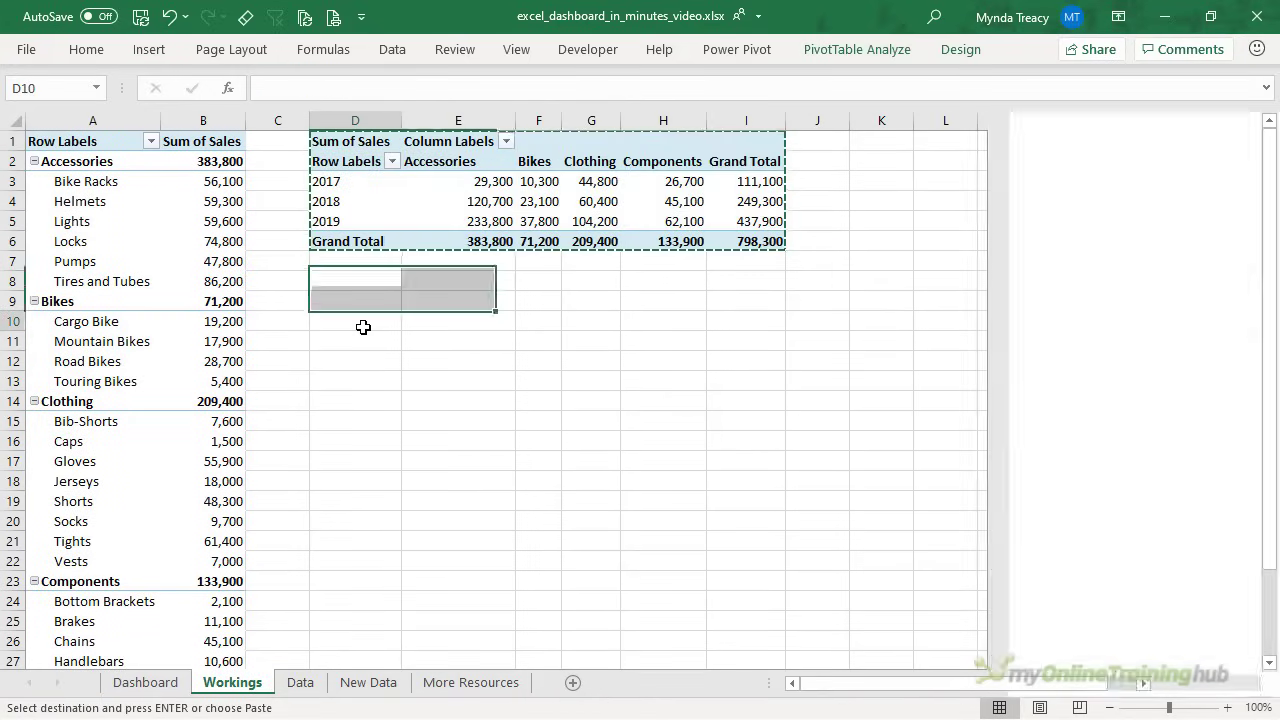
key(ctrl+v)
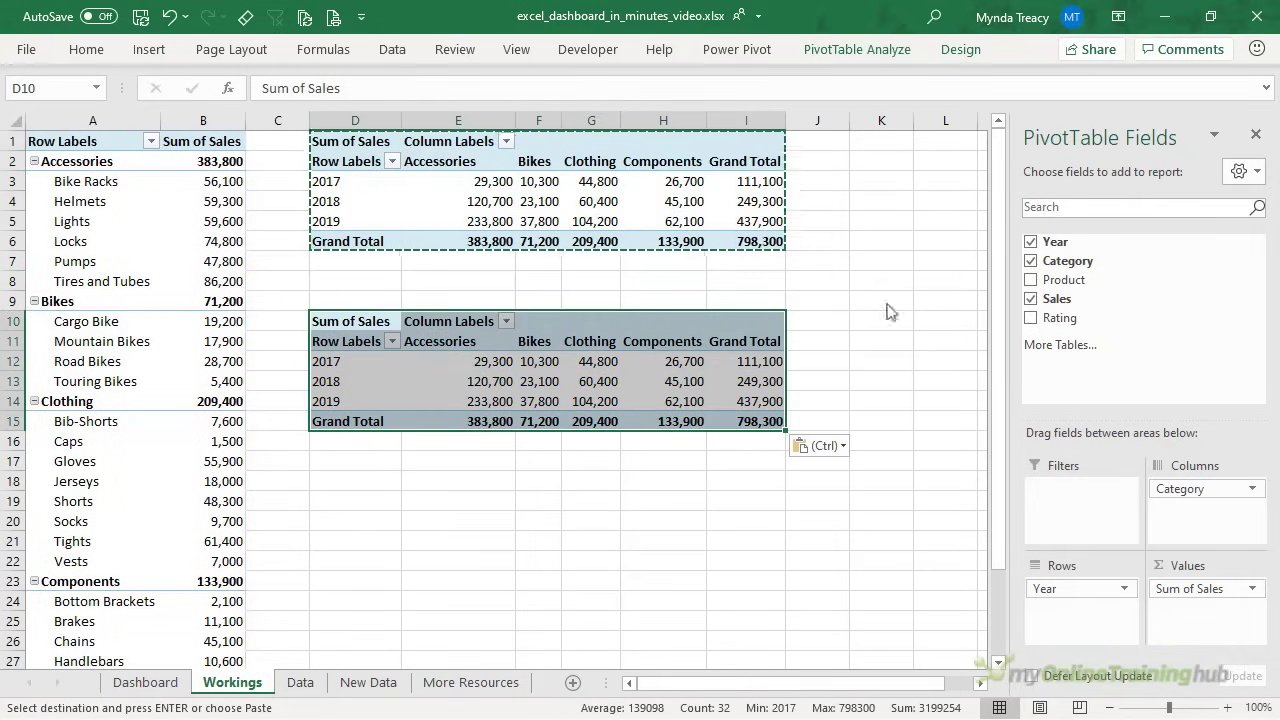
Replace Sales with Rating in the copied PivotTable, summarized by Average and formatted as Percentage with 0 decimal places.
click(1031, 298)
click(1031, 318)
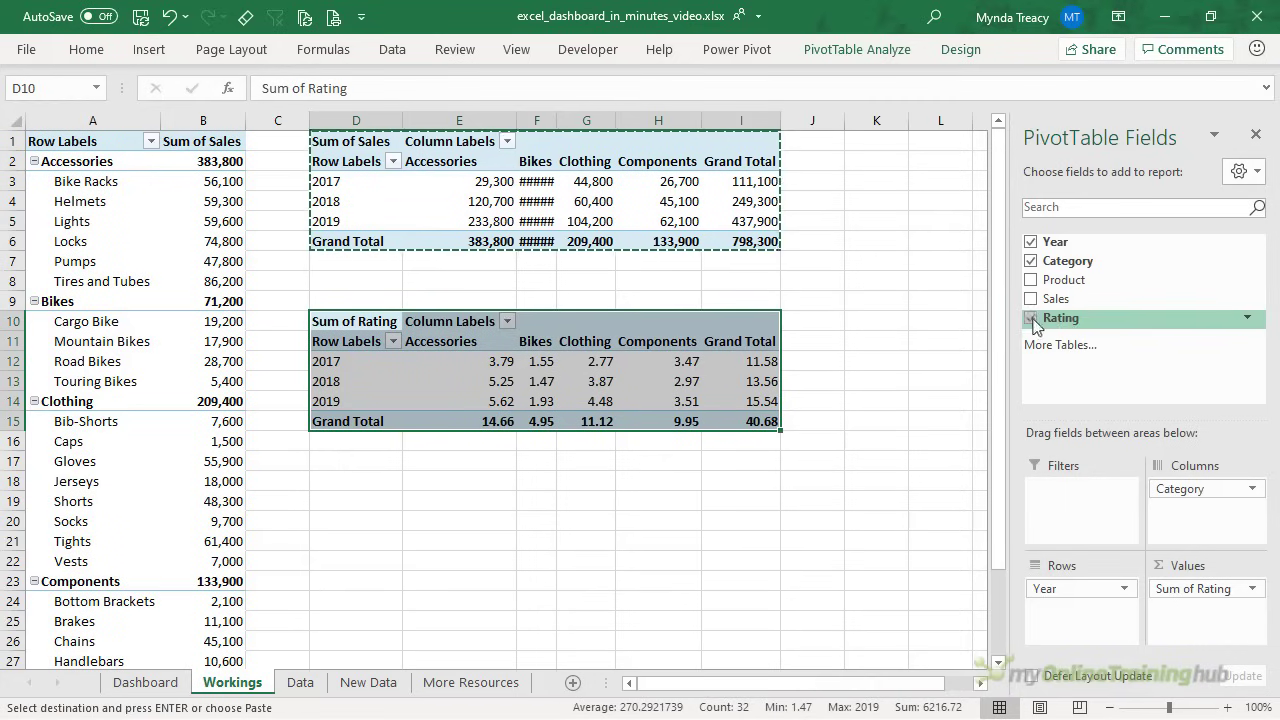
right_click(475, 361)
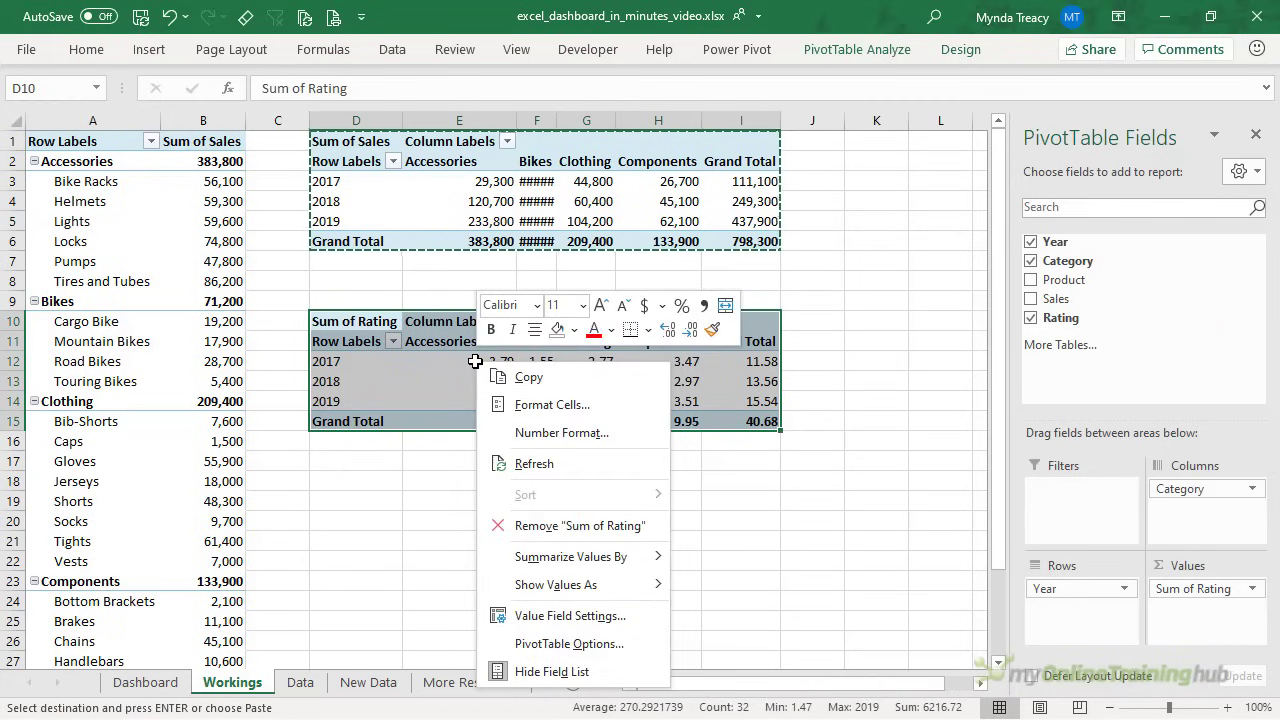
click(640, 615)
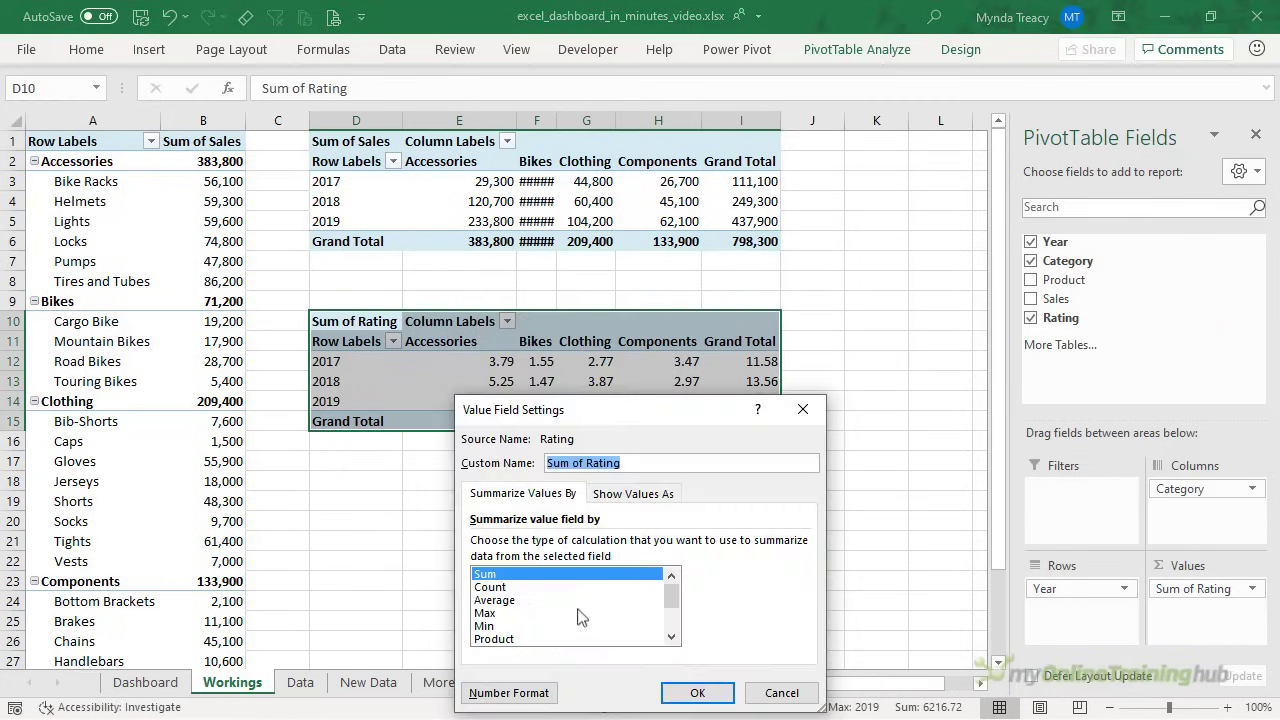
click(505, 601)
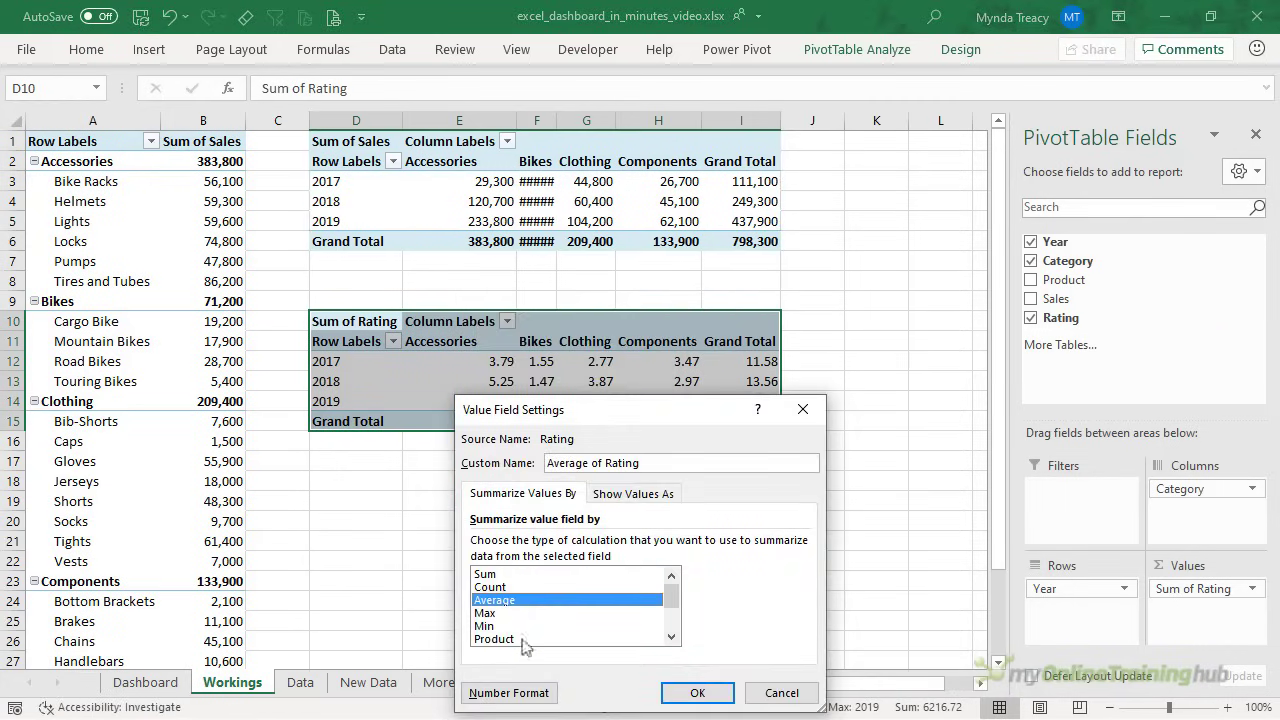
click(548, 693)
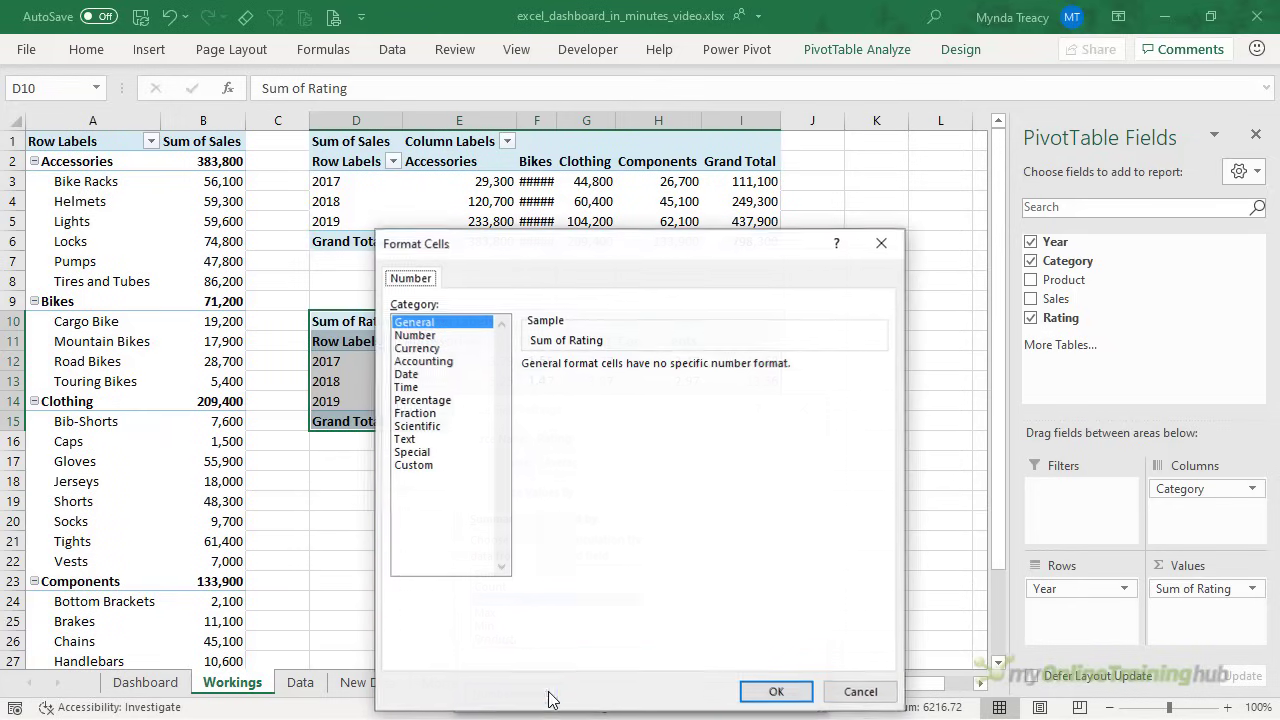
click(422, 401)
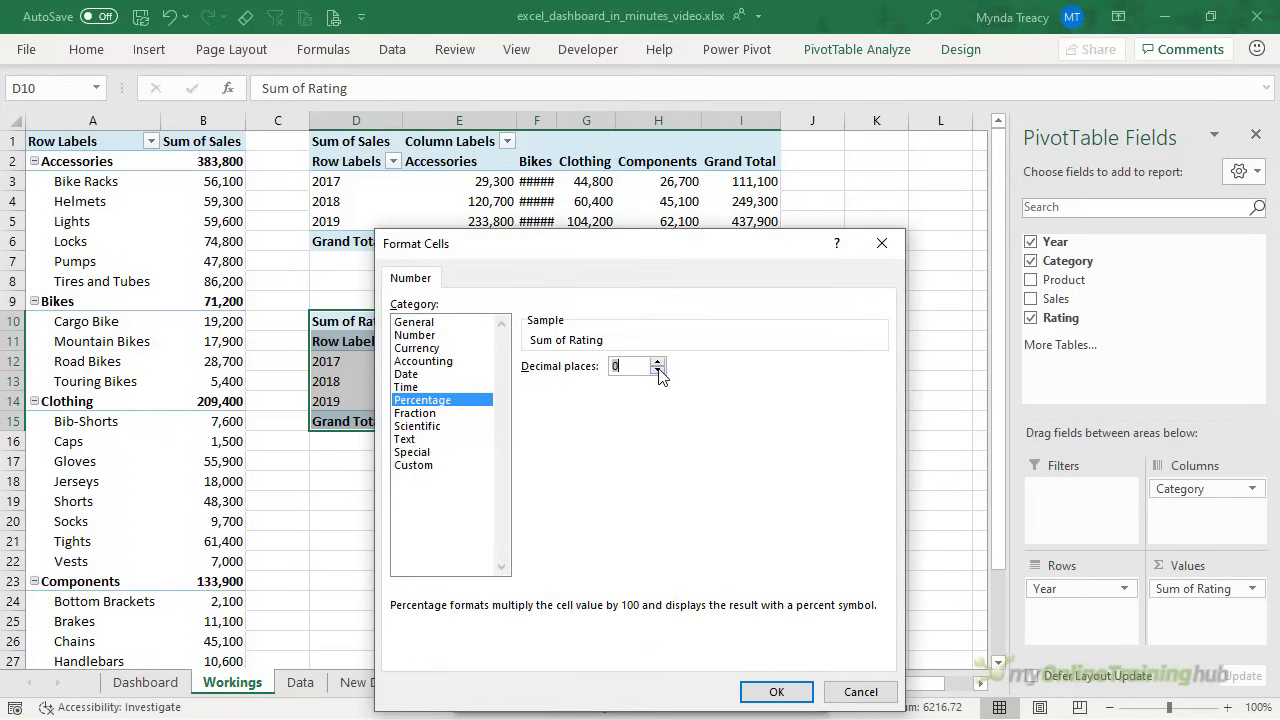
click(772, 691)
click(776, 691)
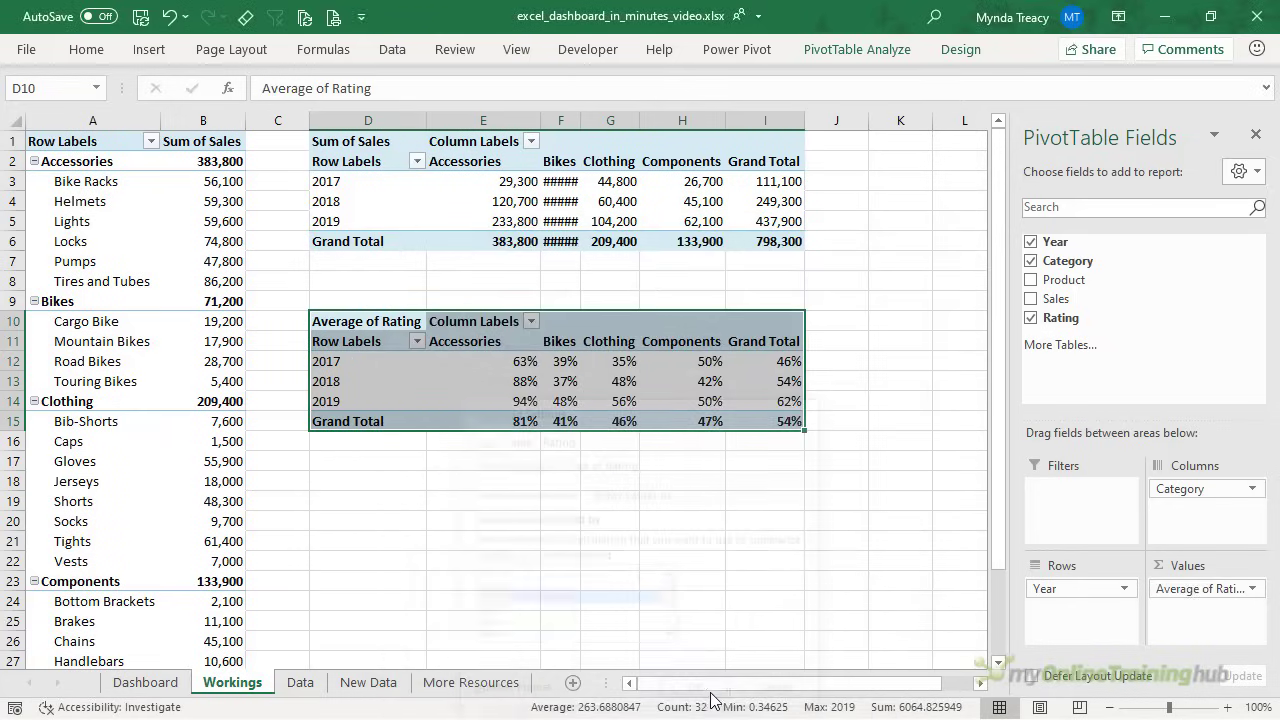
Insert a Line with Markers PivotChart from the average rating PivotTable and hide all its field buttons.
click(621, 386)
click(835, 50)
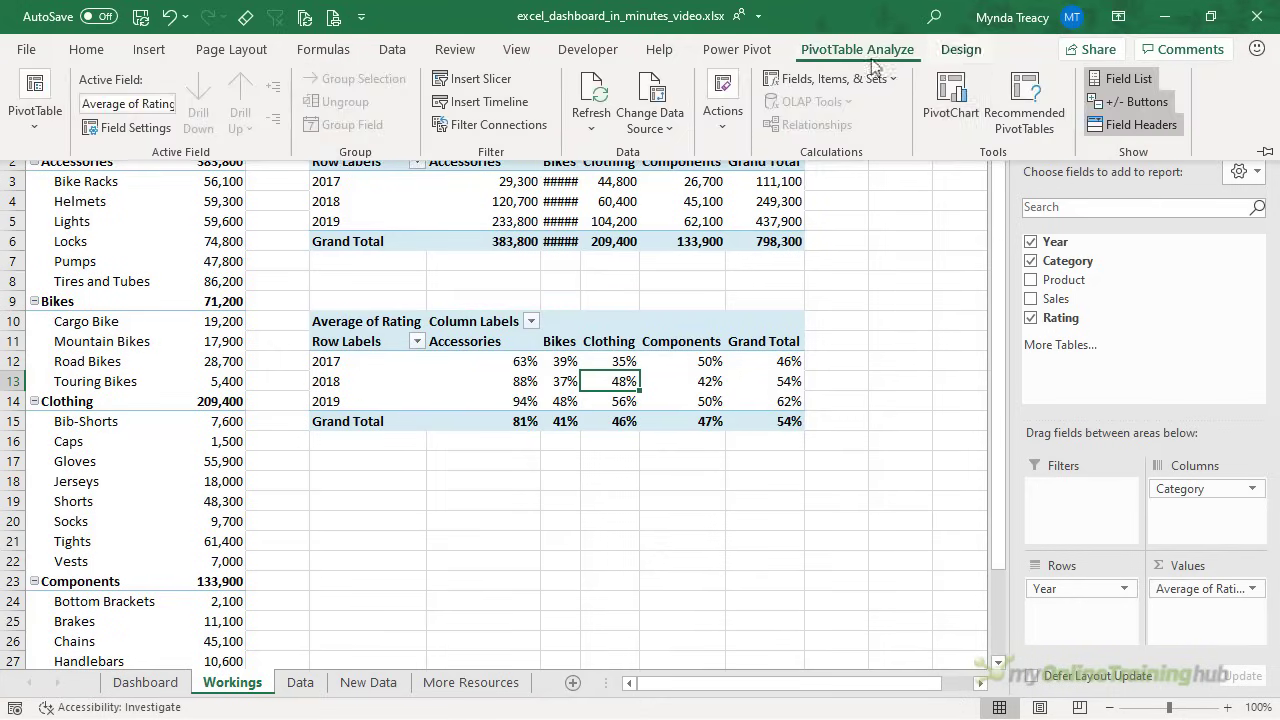
click(951, 90)
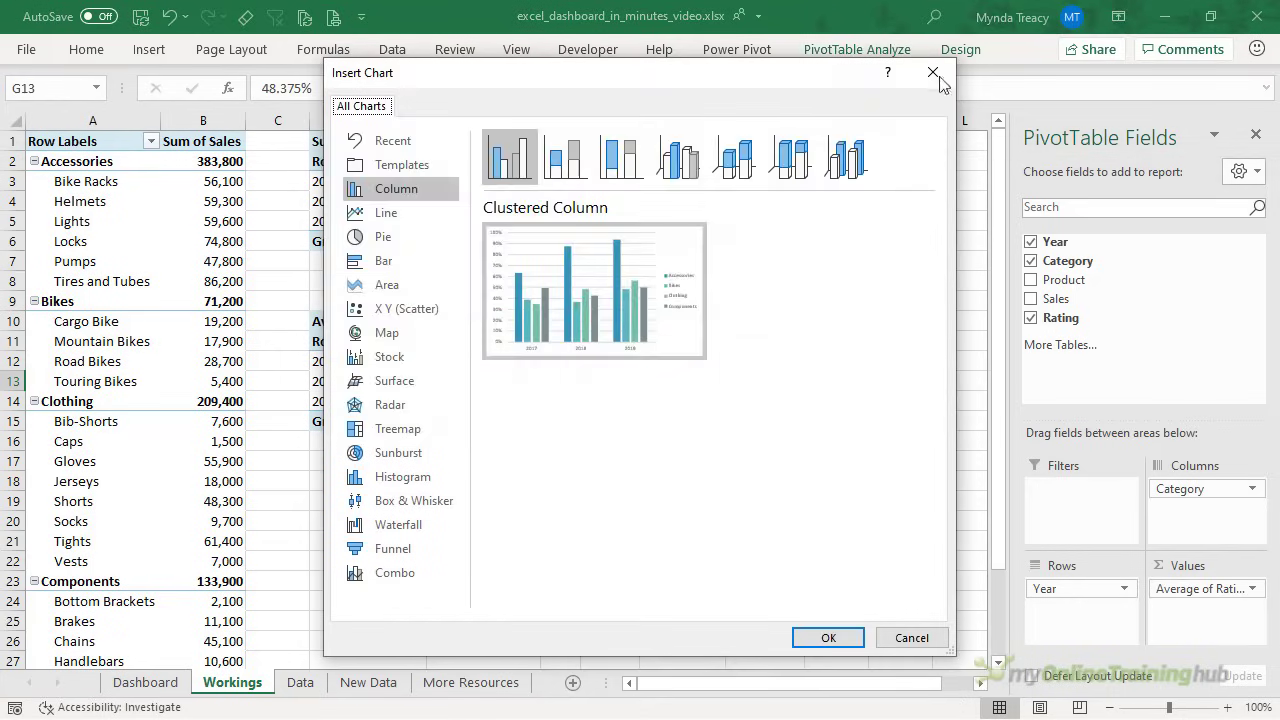
click(400, 213)
click(680, 165)
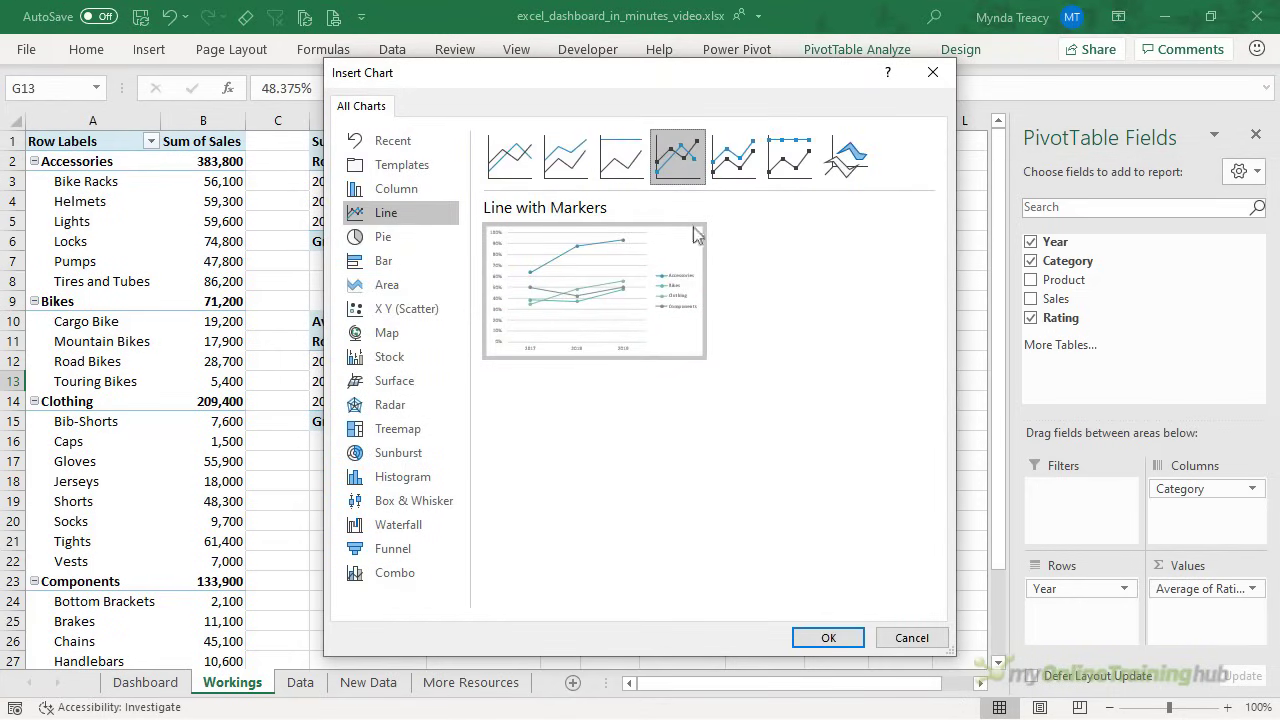
click(795, 630)
right_click(322, 277)
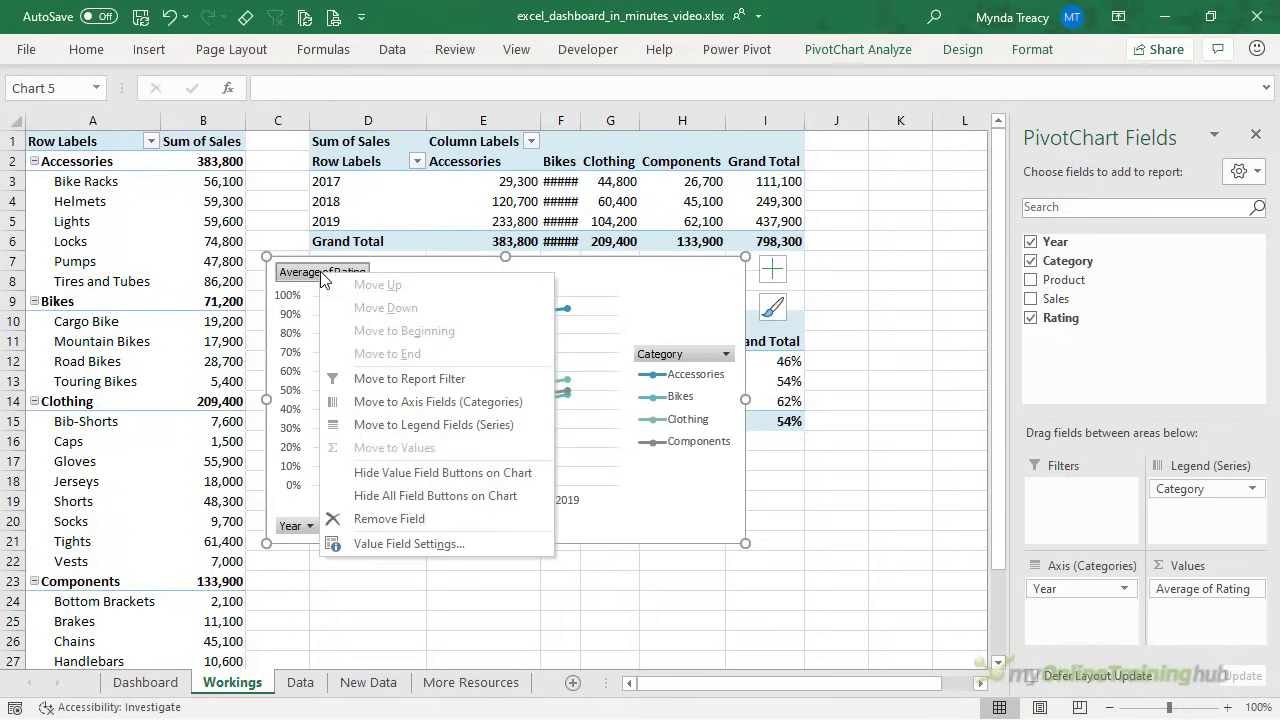
click(408, 495)
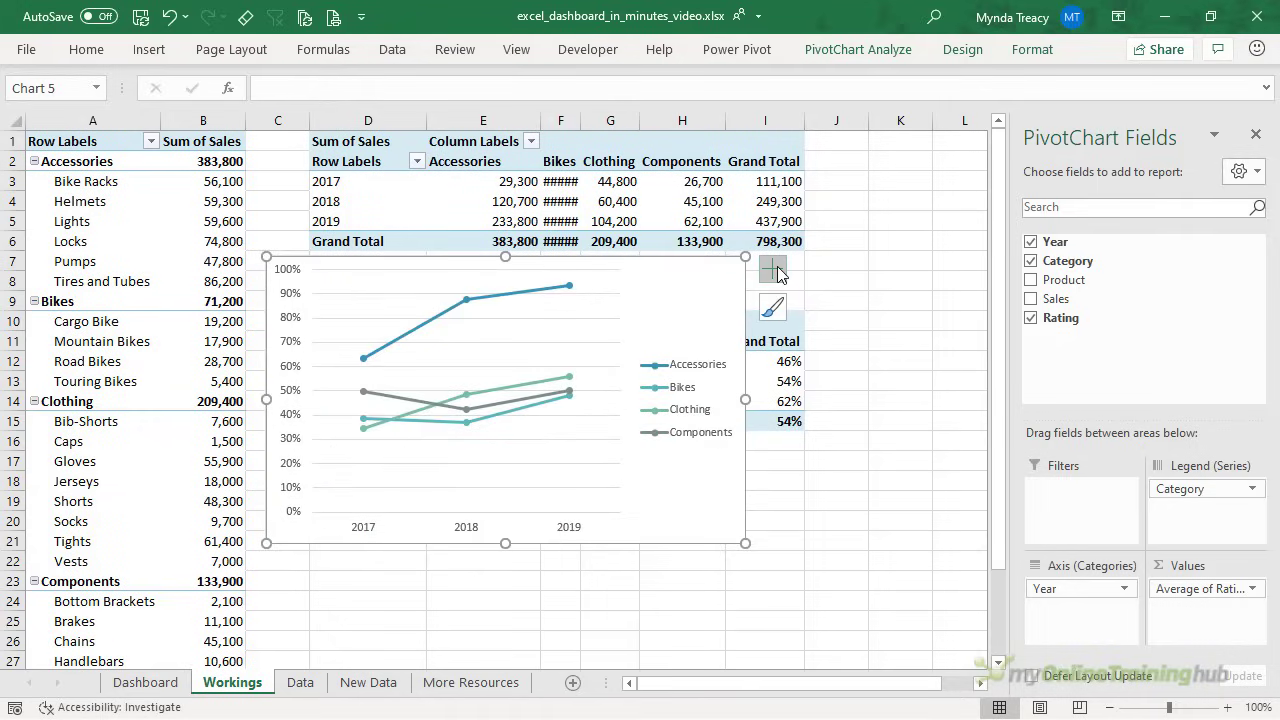
Add a chart title to the average rating line chart and remove its gridlines and legend.
click(775, 270)
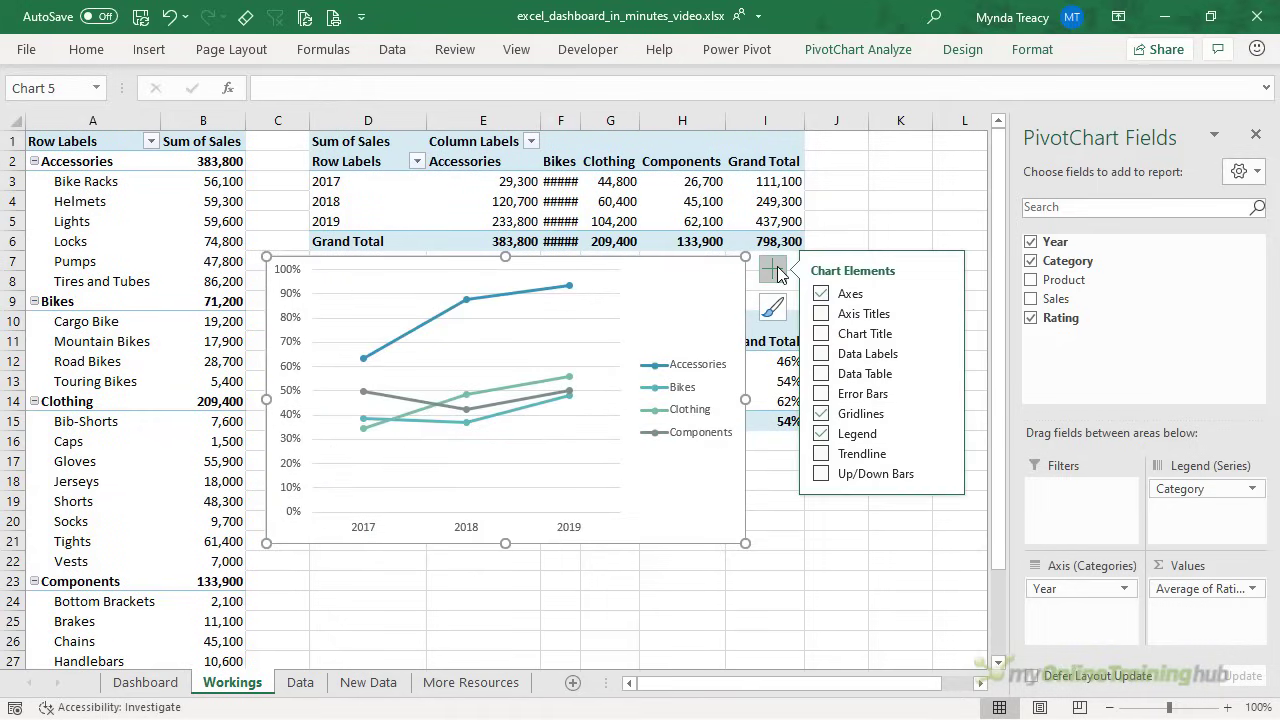
click(822, 333)
click(822, 413)
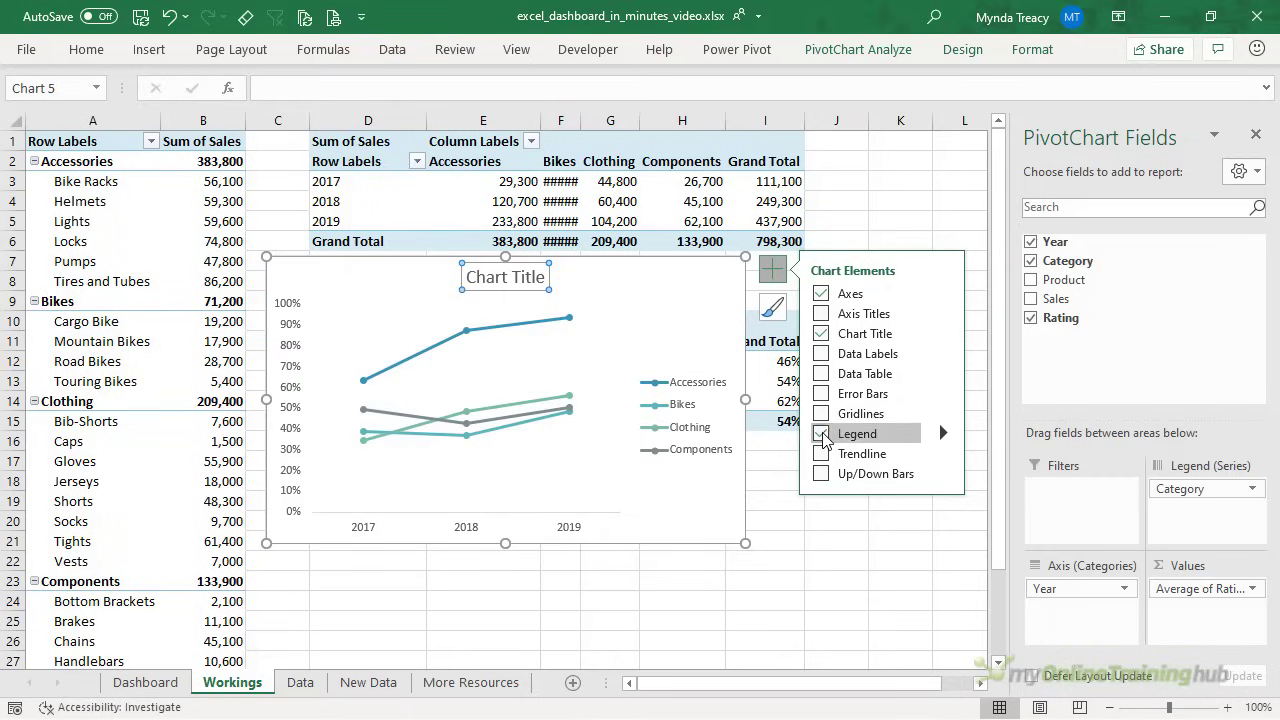
click(822, 433)
Set the horizontal year axis position of the average rating chart to On tick marks.
click(387, 531)
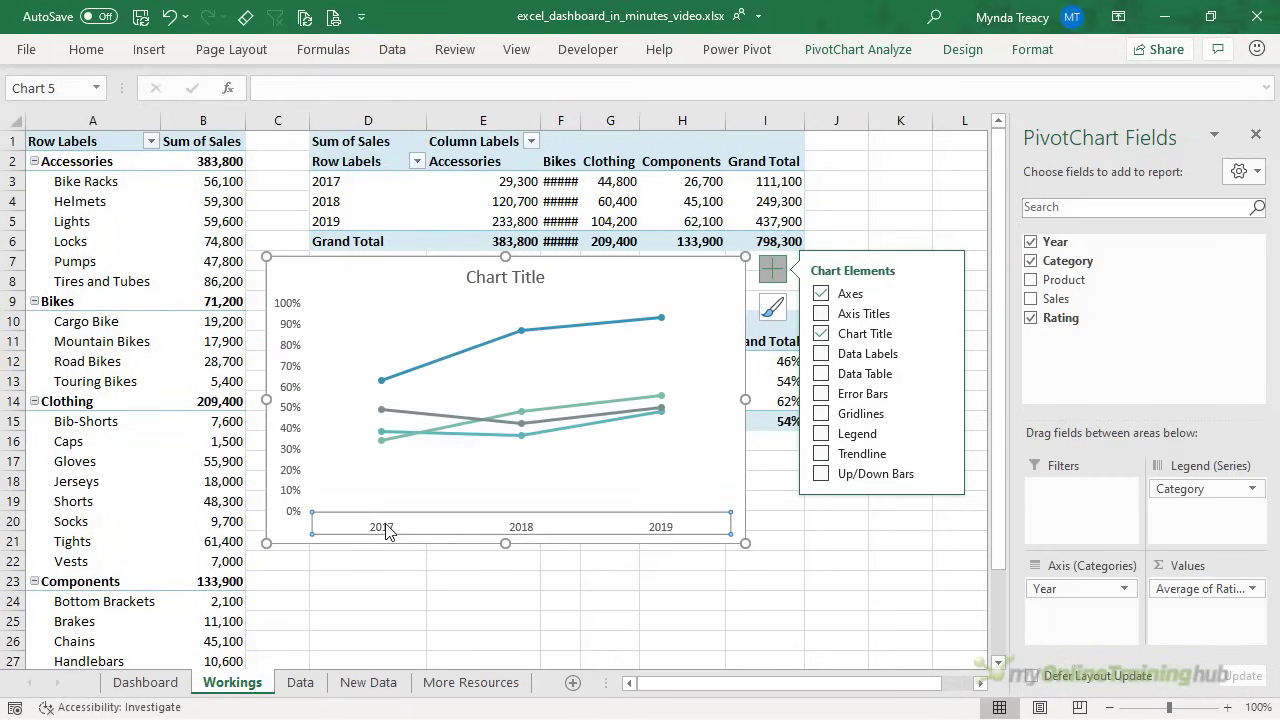
double_click(386, 530)
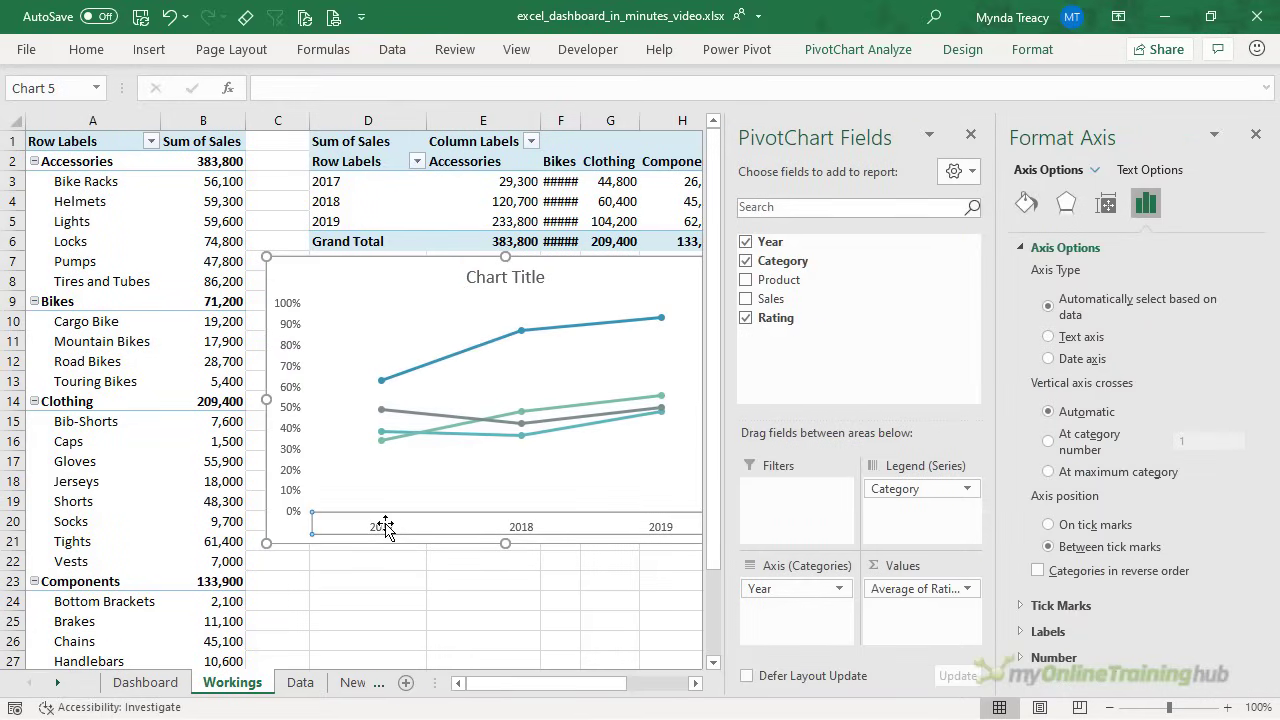
click(1048, 525)
click(1255, 135)
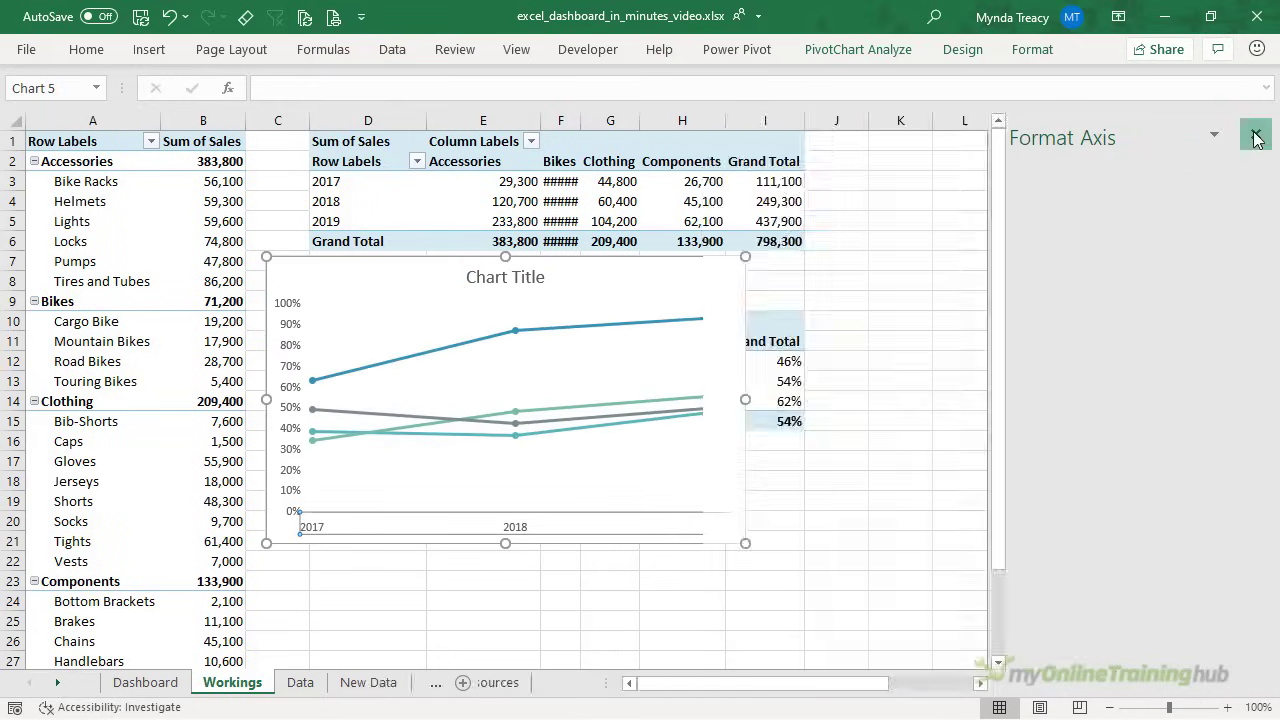
Change the line chart's title text to "Average Rating".
click(513, 284)
triple_click(513, 284)
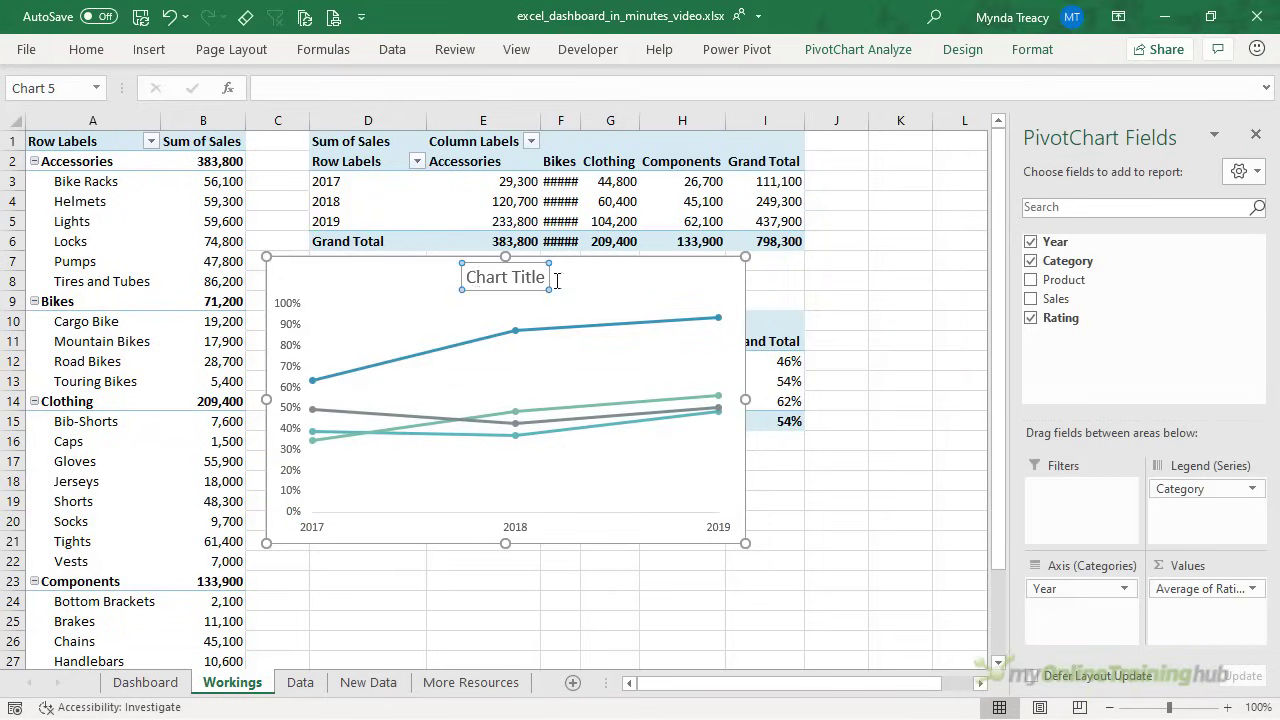
text(Average Rating)
click(614, 276)
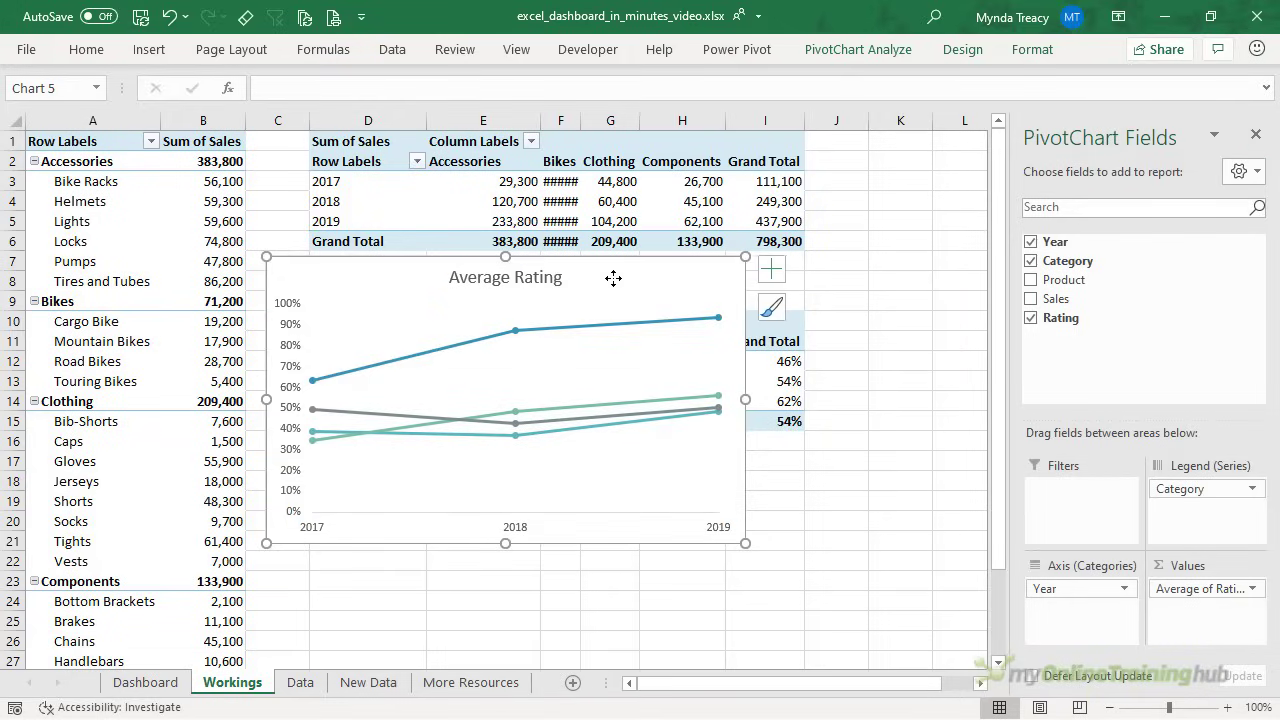
Move the Average Rating chart to the Dashboard sheet below the Sales line chart and resize it to align with the neighbouring charts.
key(ctrl+x)
click(145, 682)
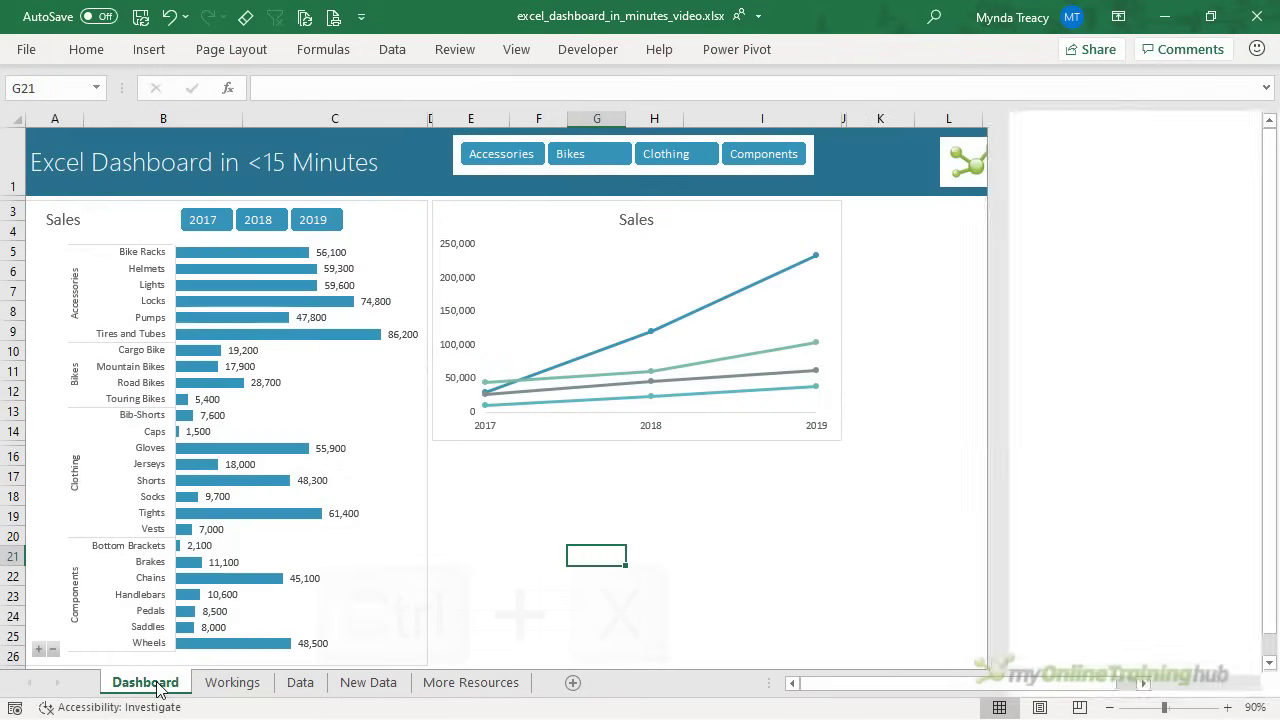
click(440, 457)
key(ctrl+v)
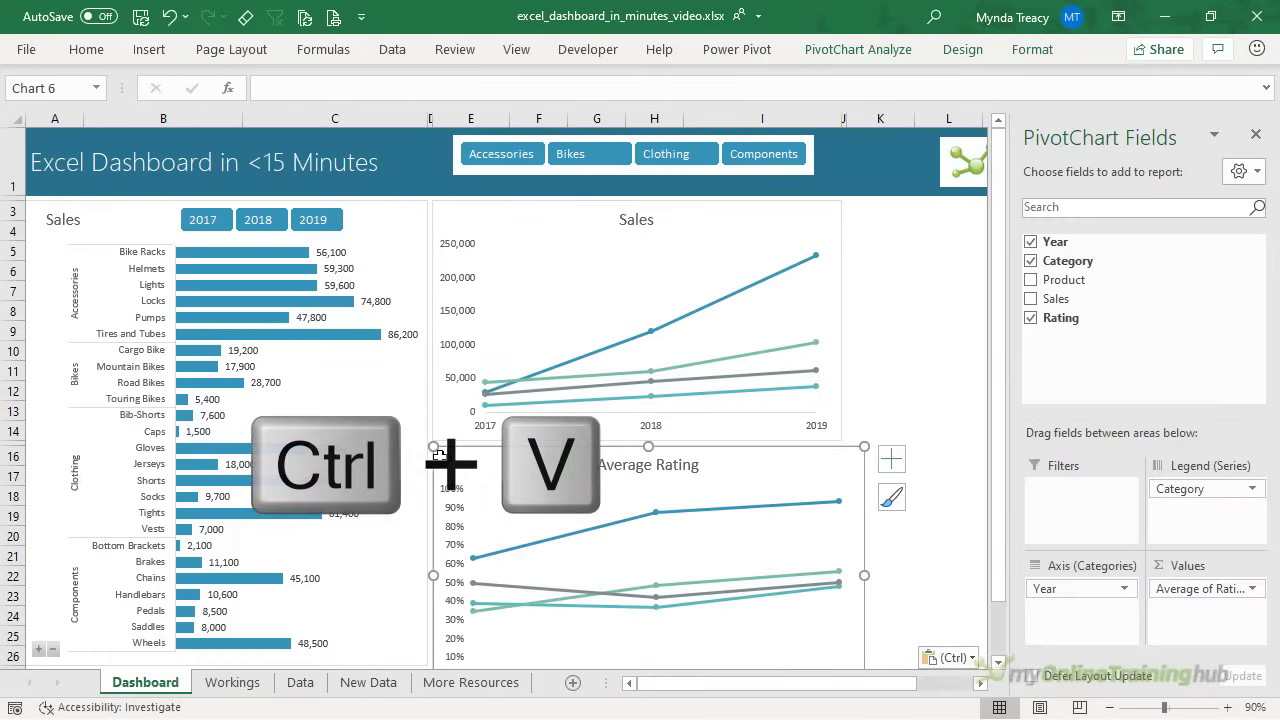
scroll(651, 506, down, 2)
drag(864, 551, 841, 507)
scroll(915, 440, up, 3)
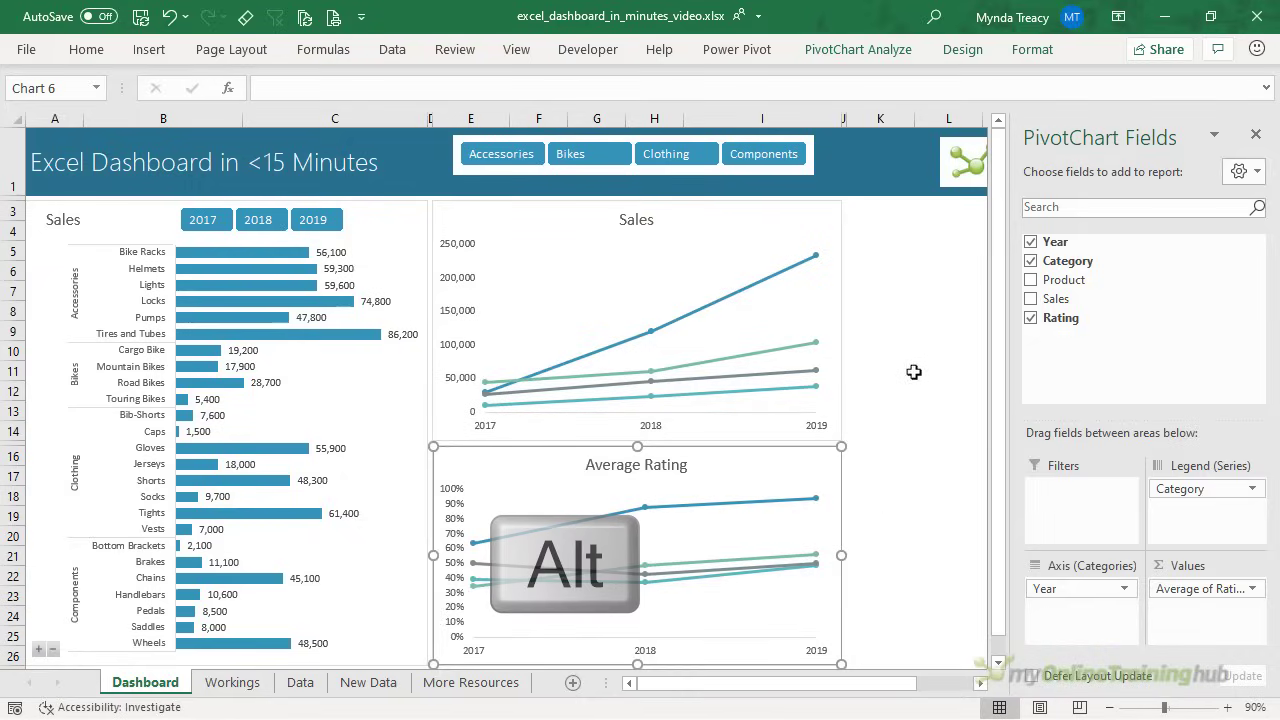
click(910, 371)
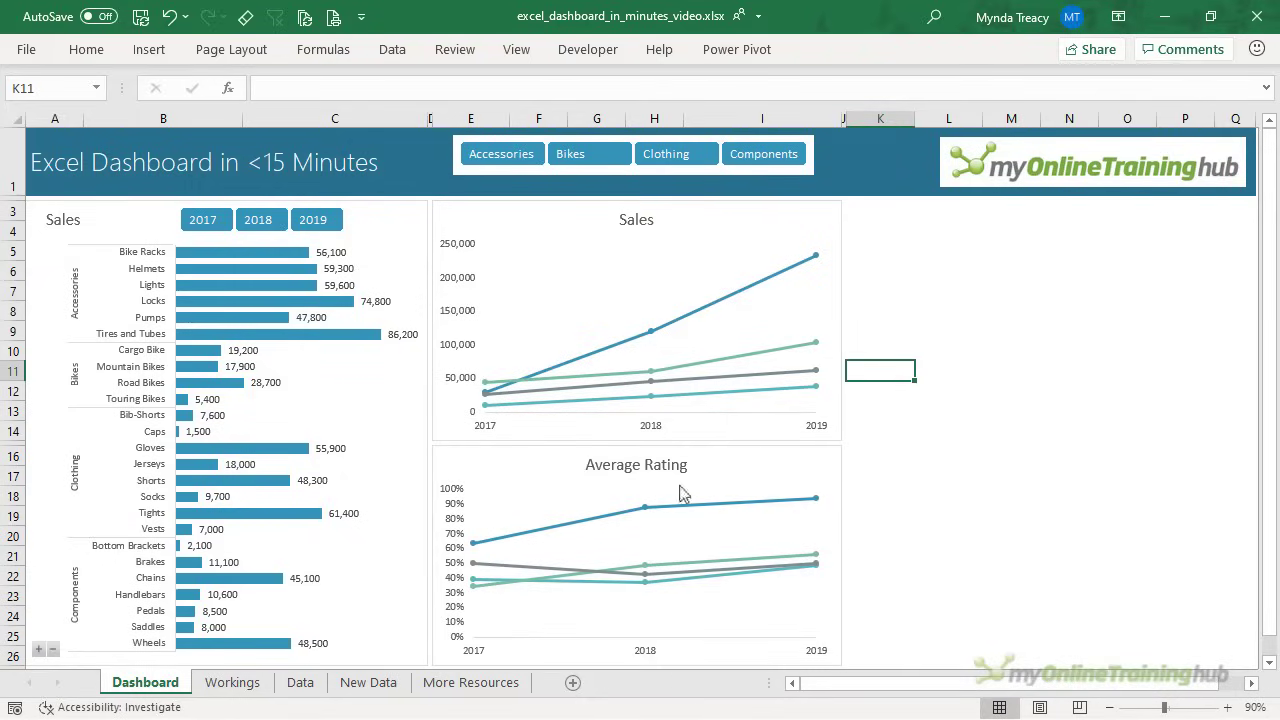
Copy both the sales and average rating PivotTables in D1:I15 of the Workings sheet and paste them at cell K1.
click(256, 689)
key(Right)
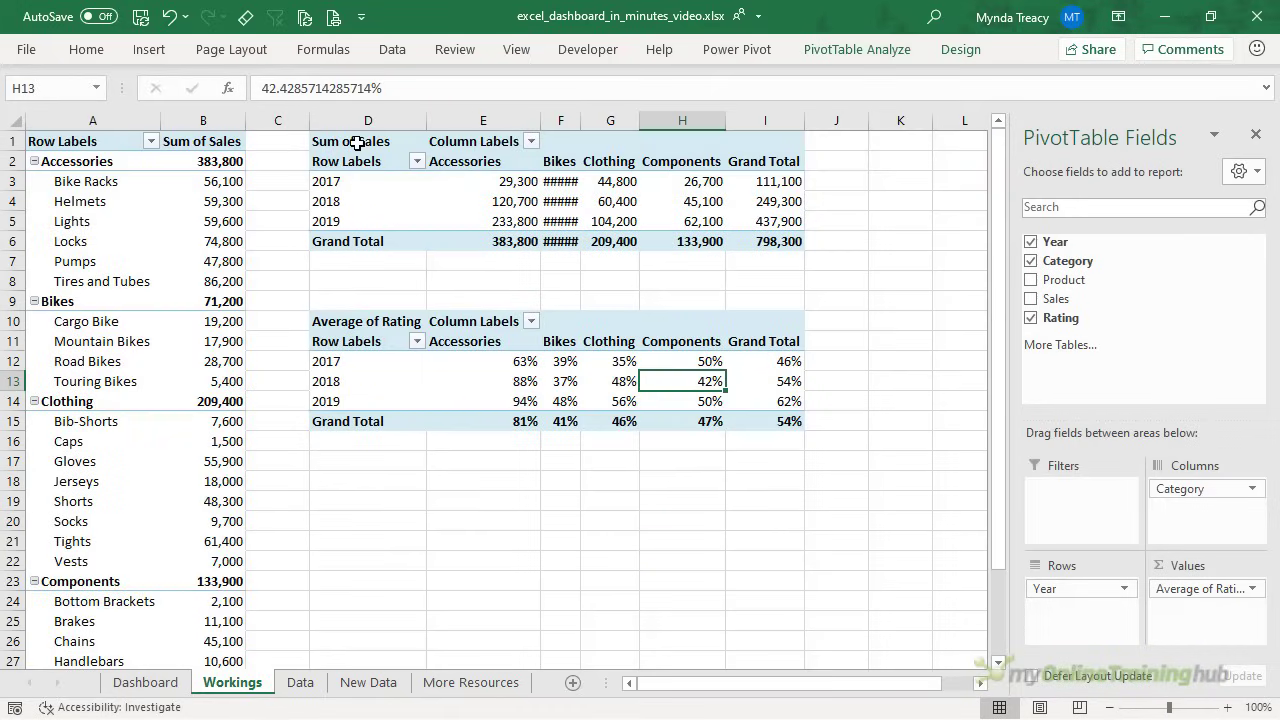
drag(356, 143, 765, 421)
key(ctrl+c)
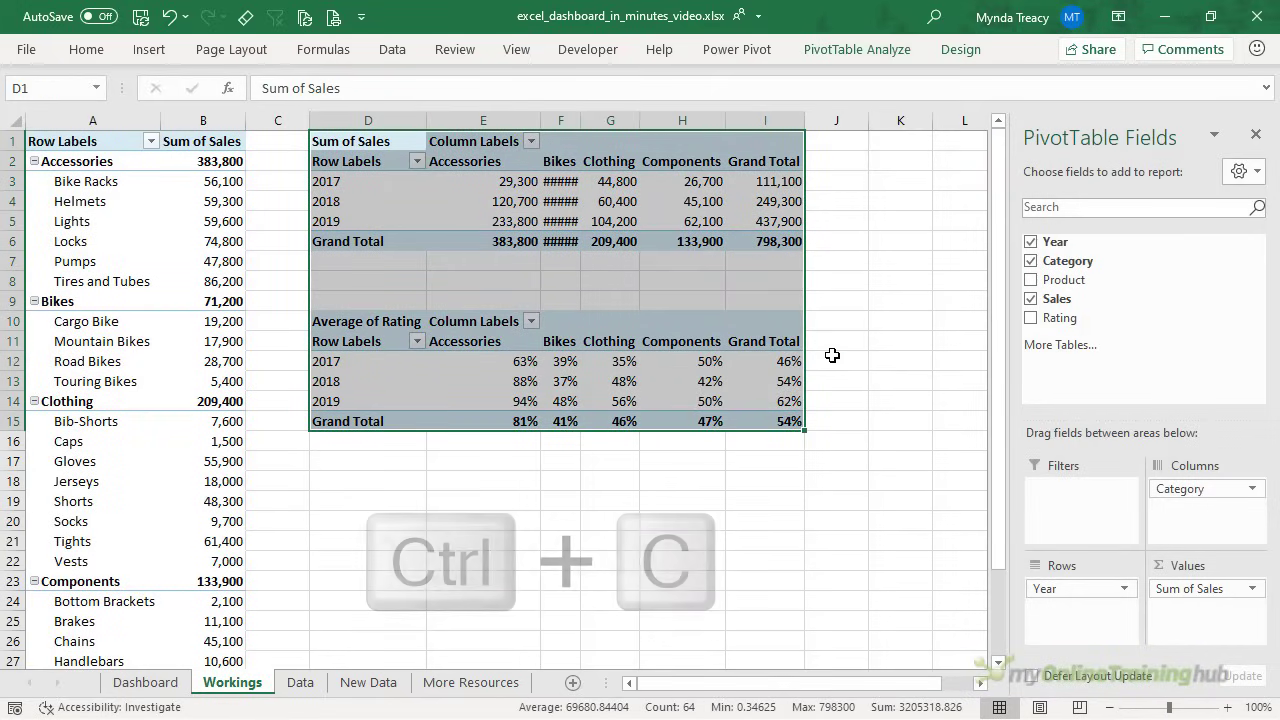
click(900, 141)
key(ctrl+v)
click(980, 684)
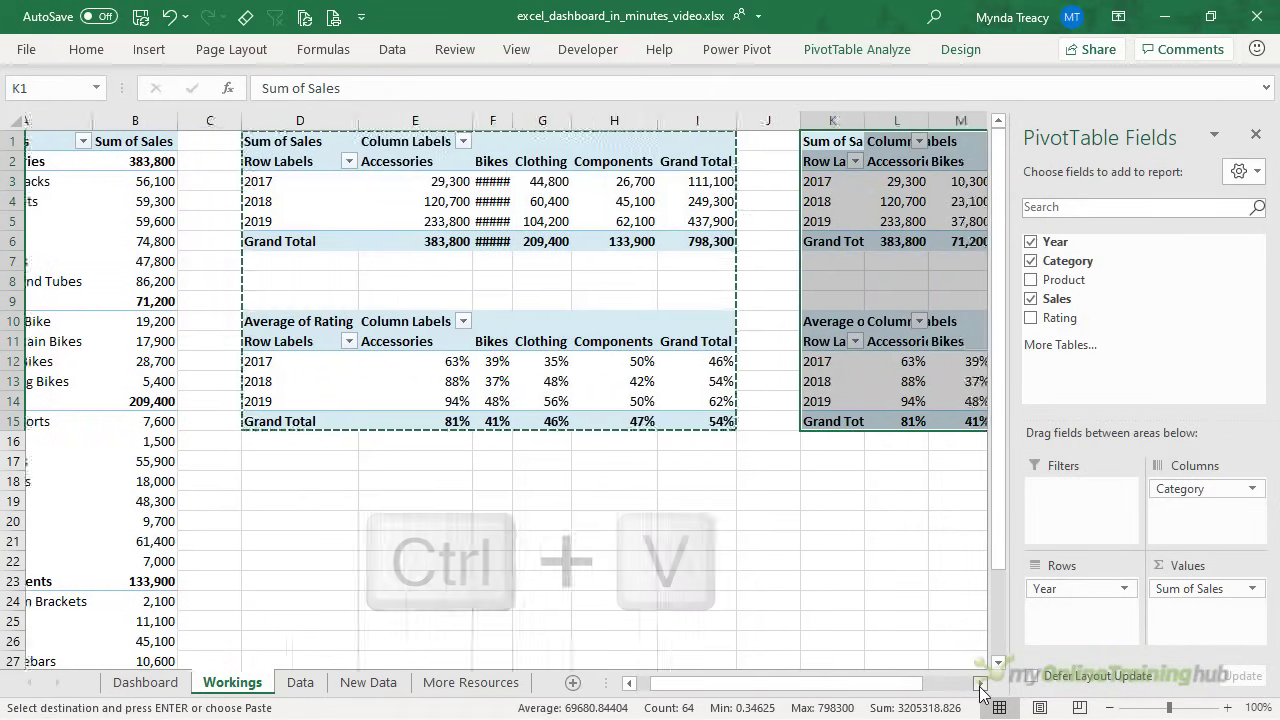
click(980, 684)
Show the copied sales PivotTable's values as % Difference From, with base field Year and base item (previous).
click(578, 201)
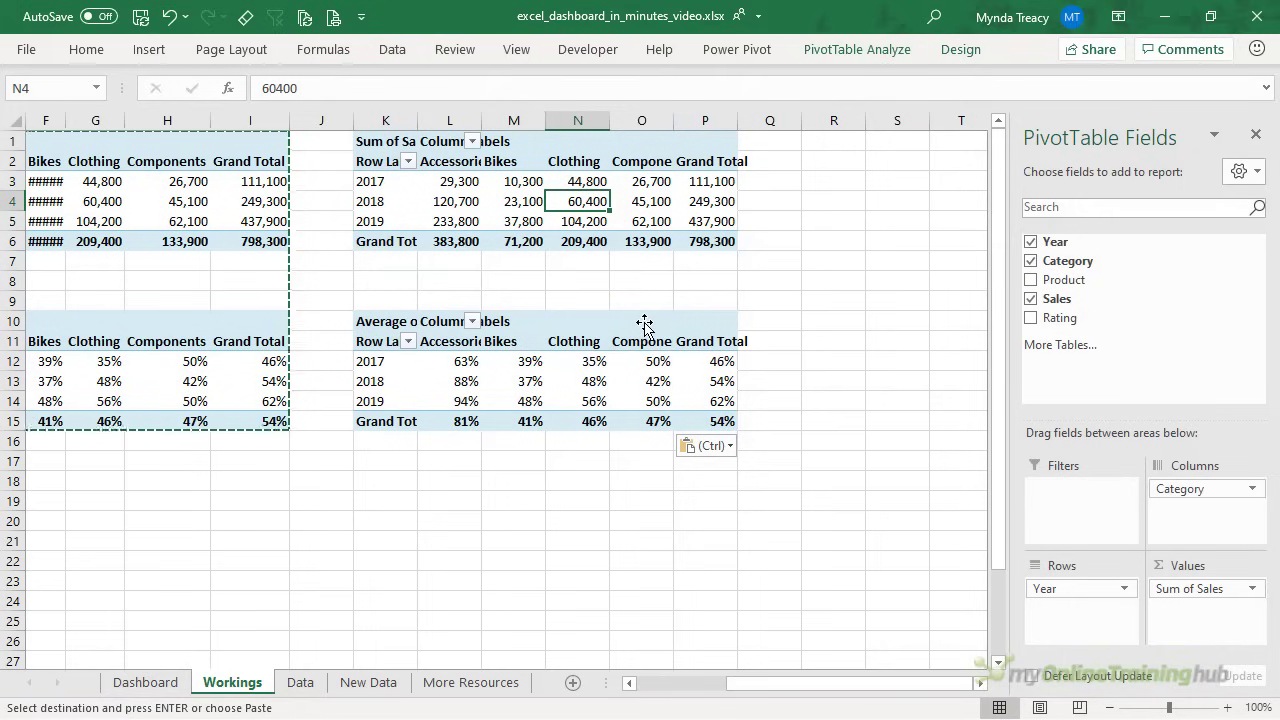
right_click(519, 203)
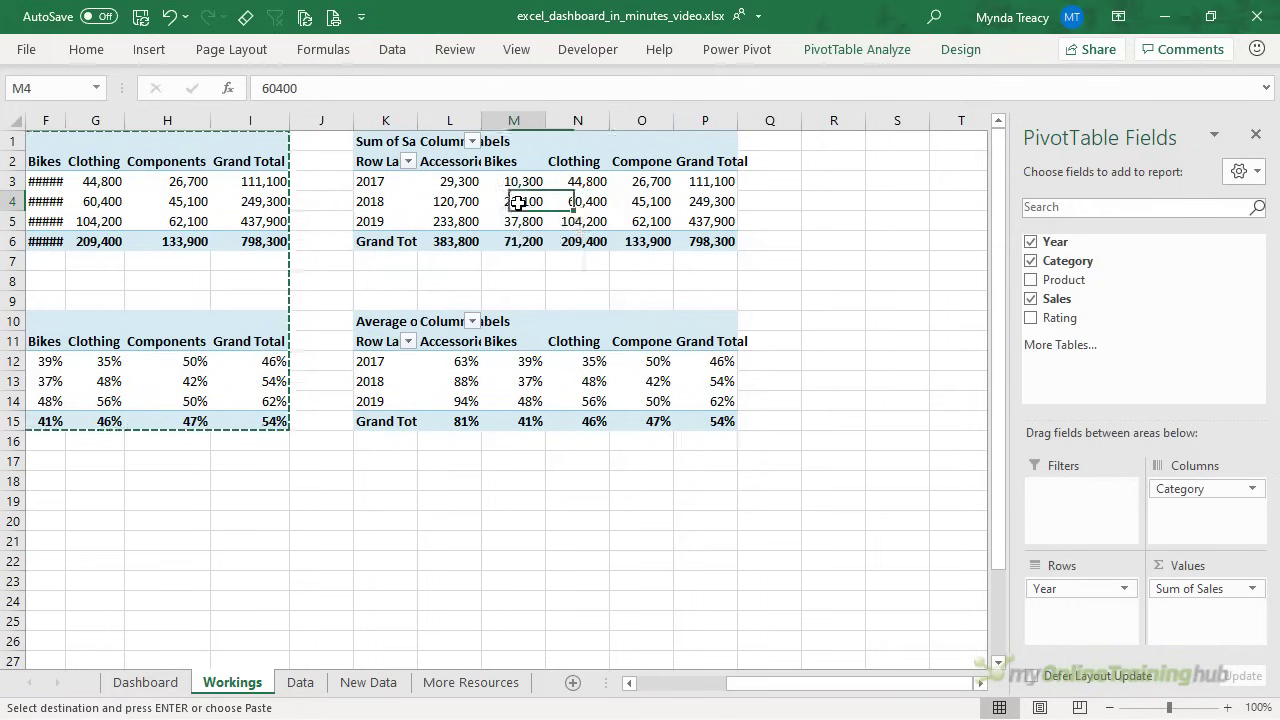
mouse_move(677, 431)
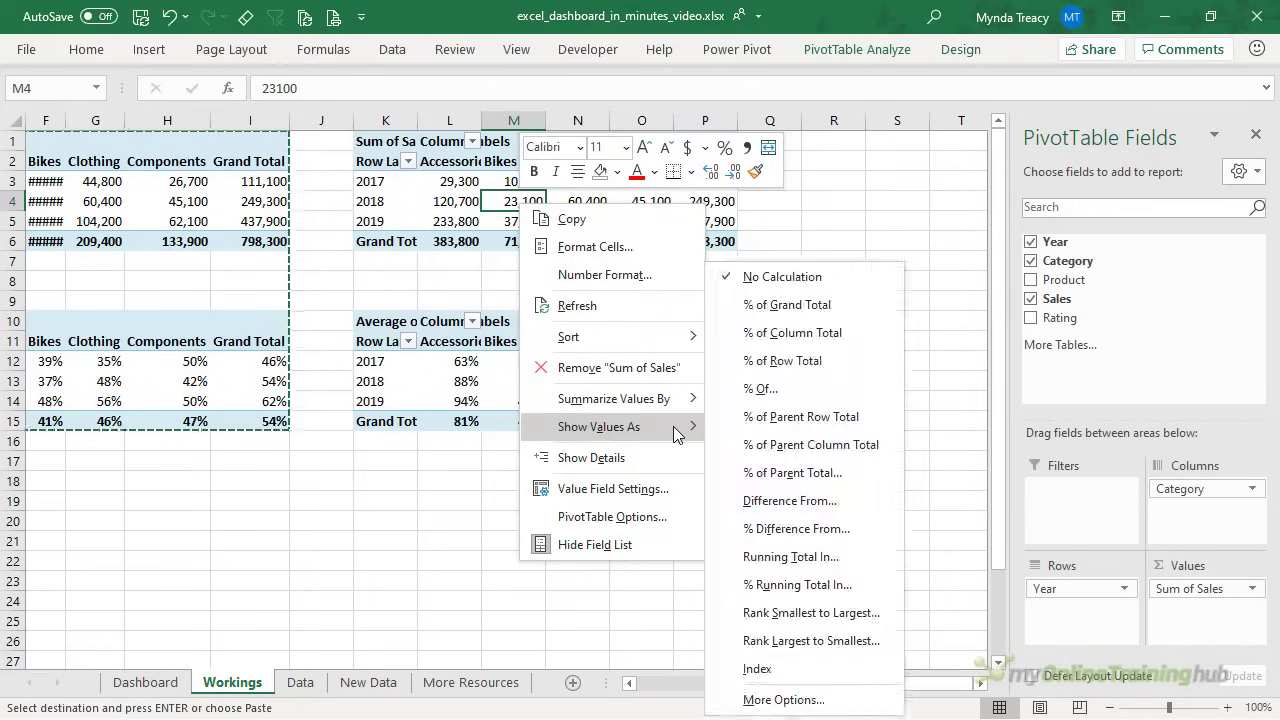
click(883, 531)
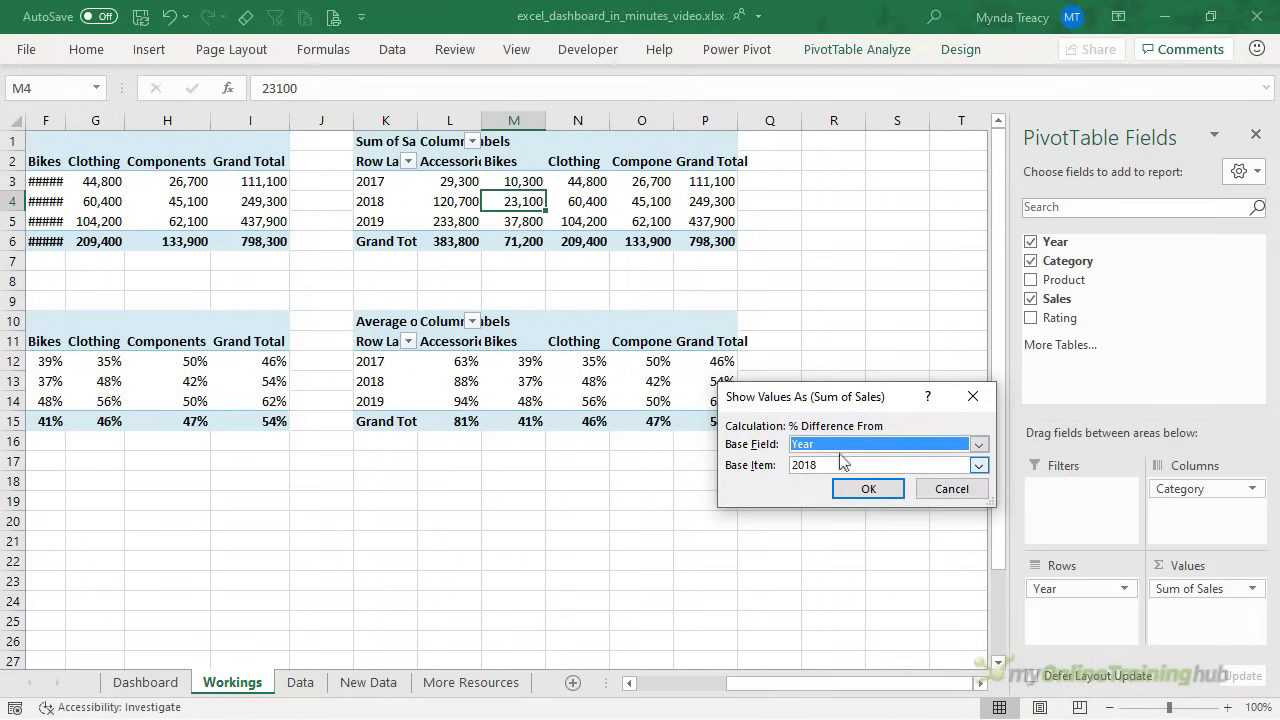
click(980, 466)
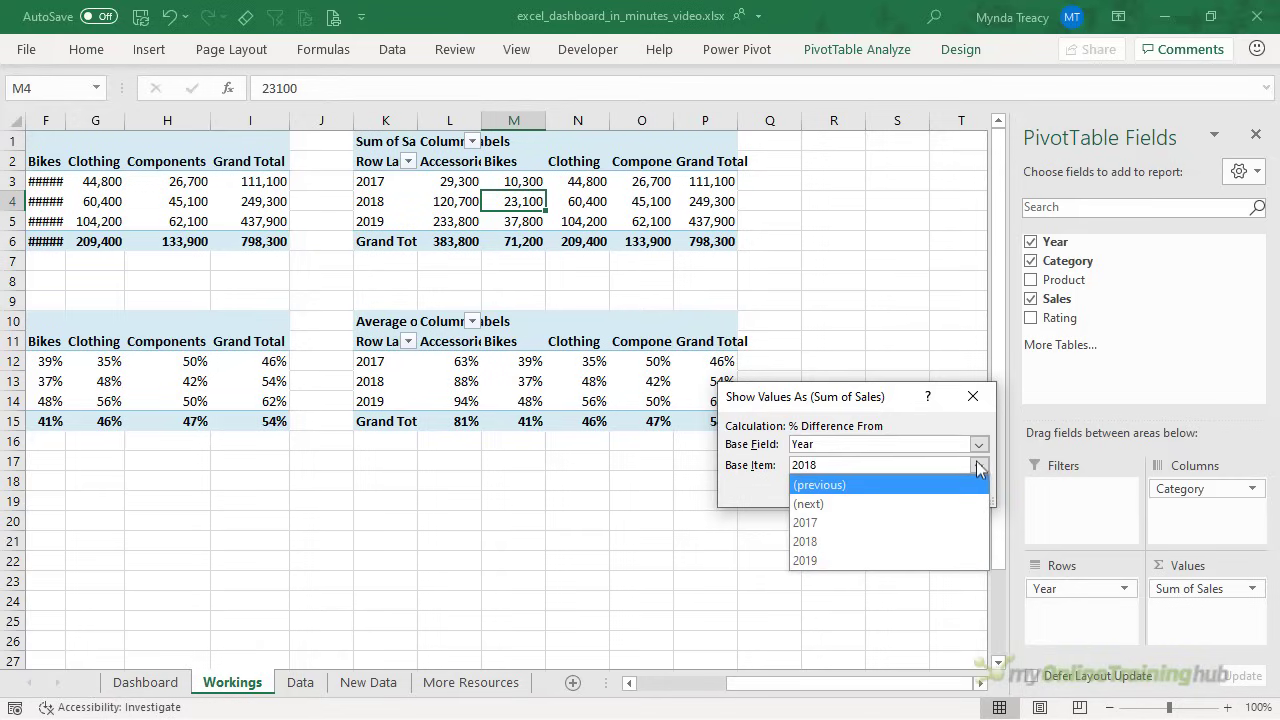
click(820, 485)
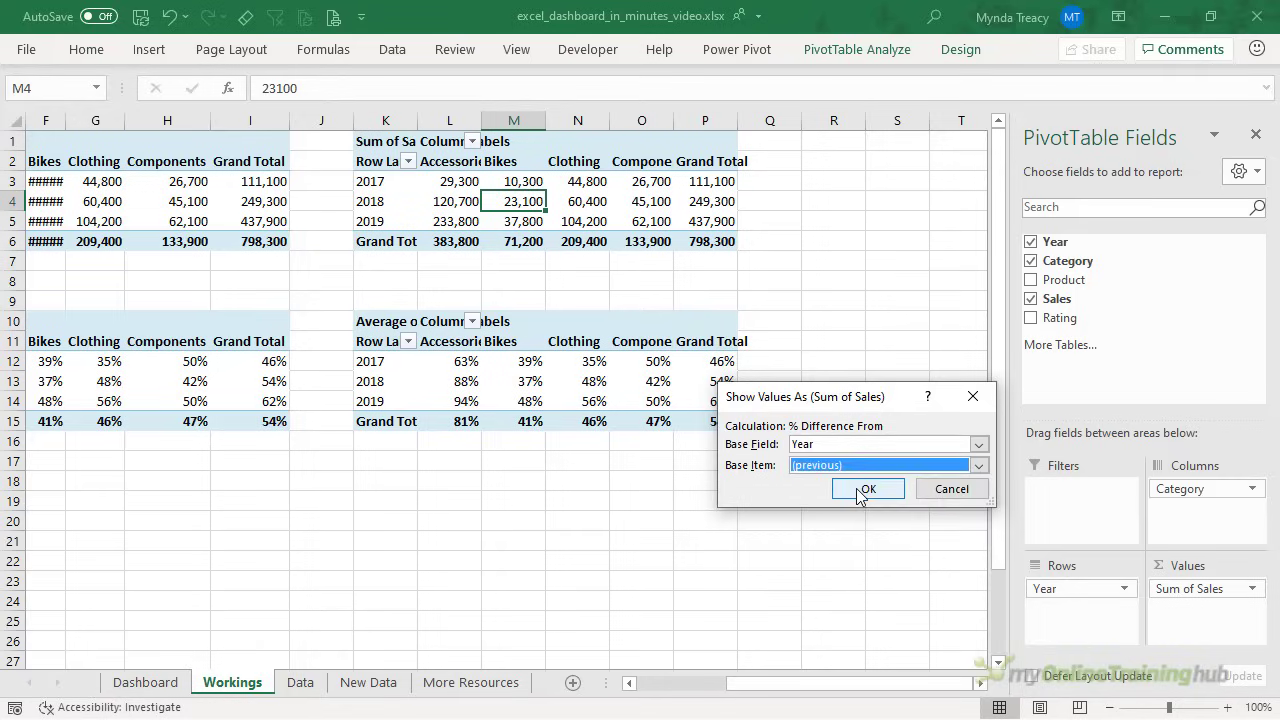
click(848, 492)
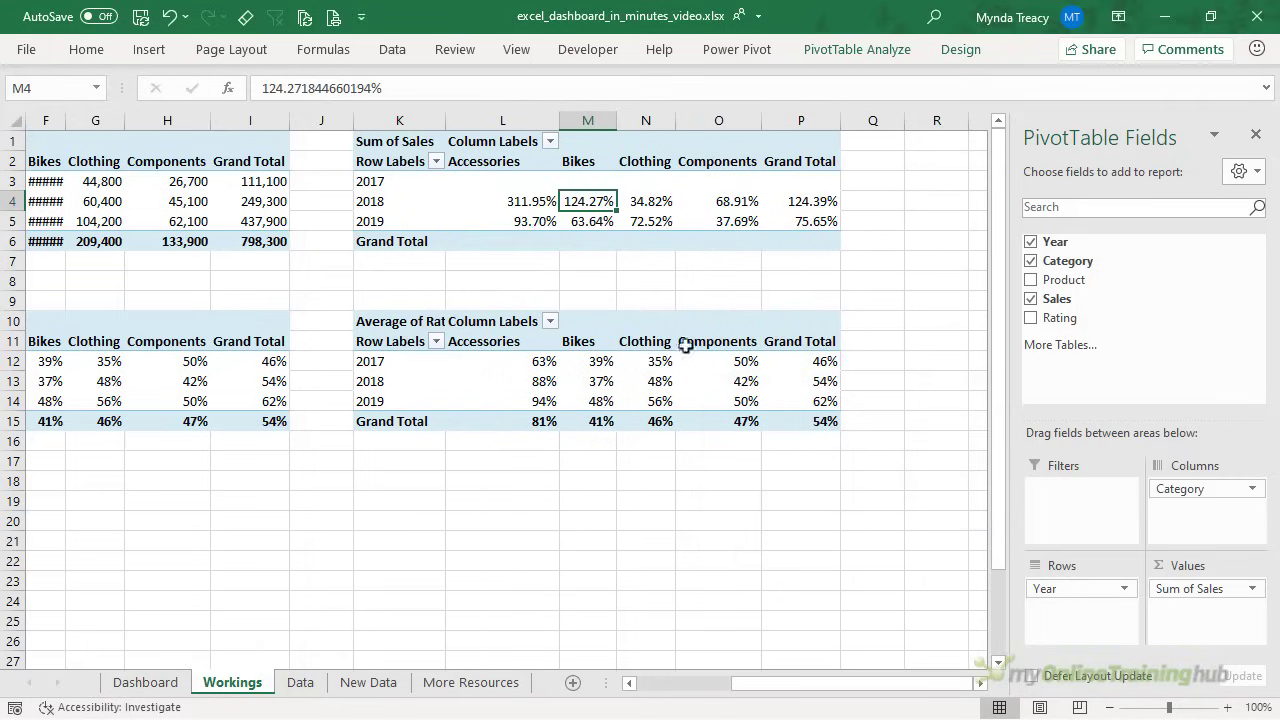
Format the copied sales PivotTable's value field as Percentage with 0 decimal places.
right_click(527, 202)
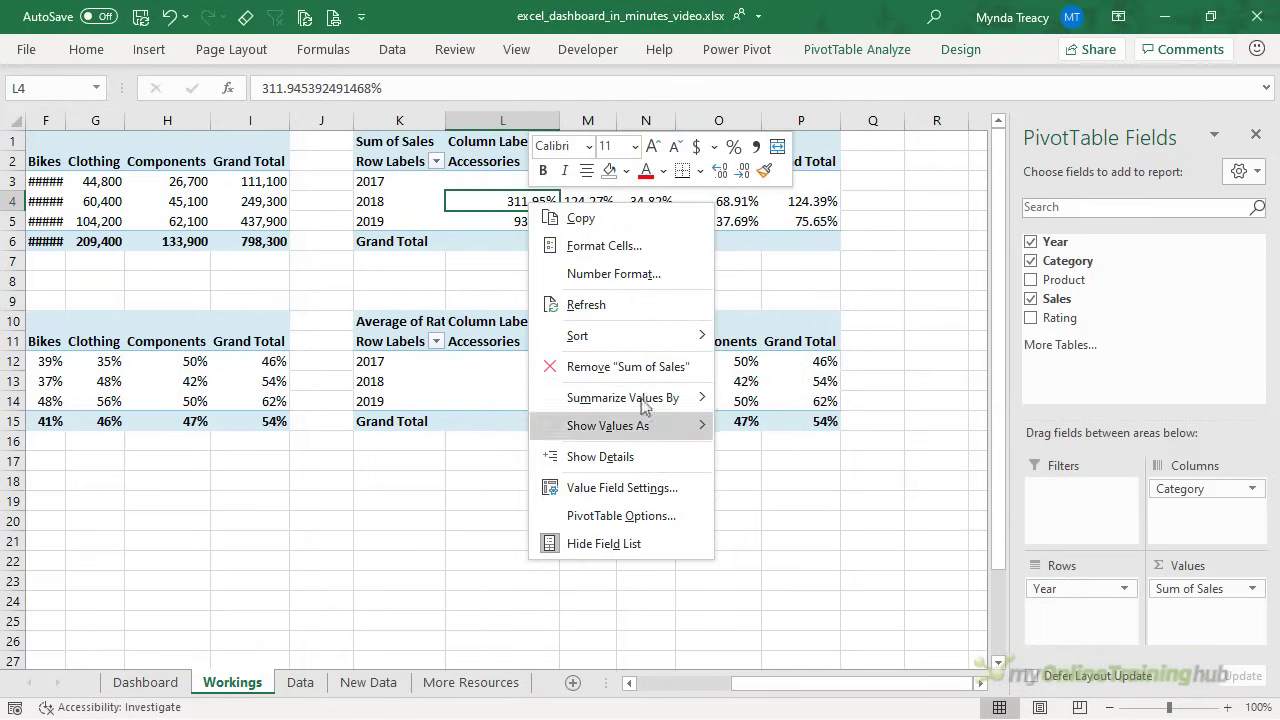
click(697, 497)
click(560, 614)
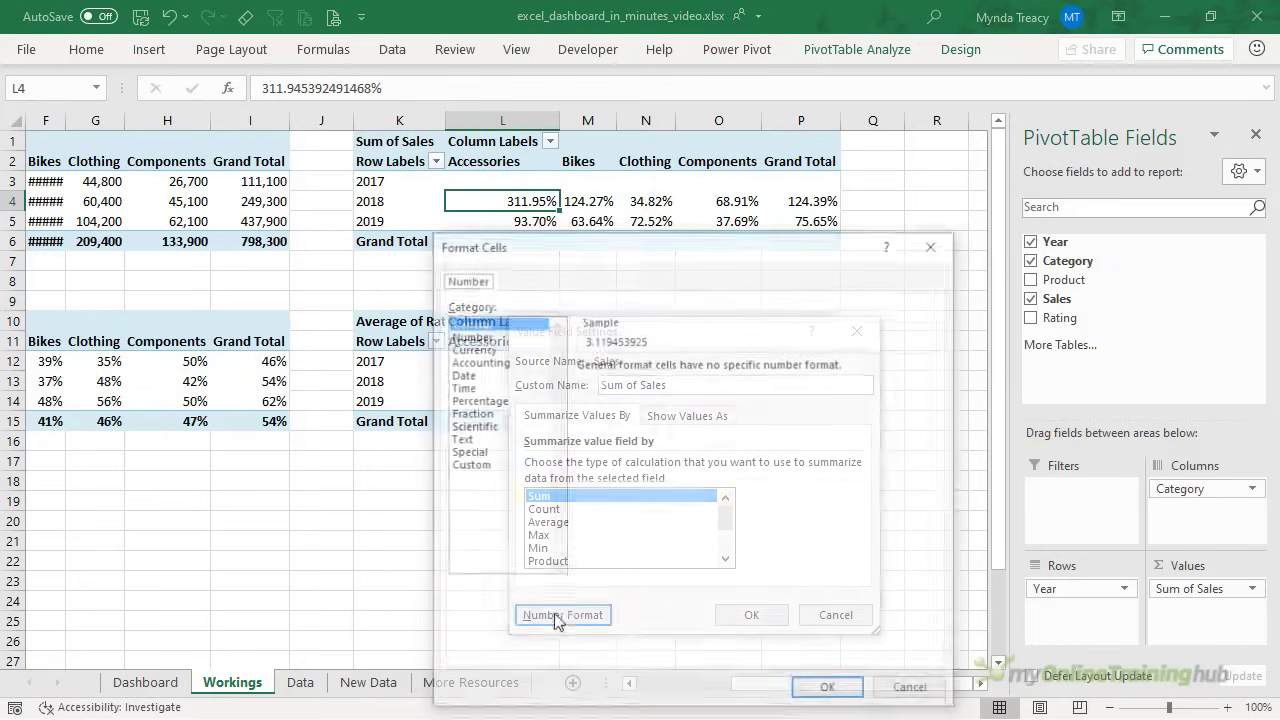
click(482, 400)
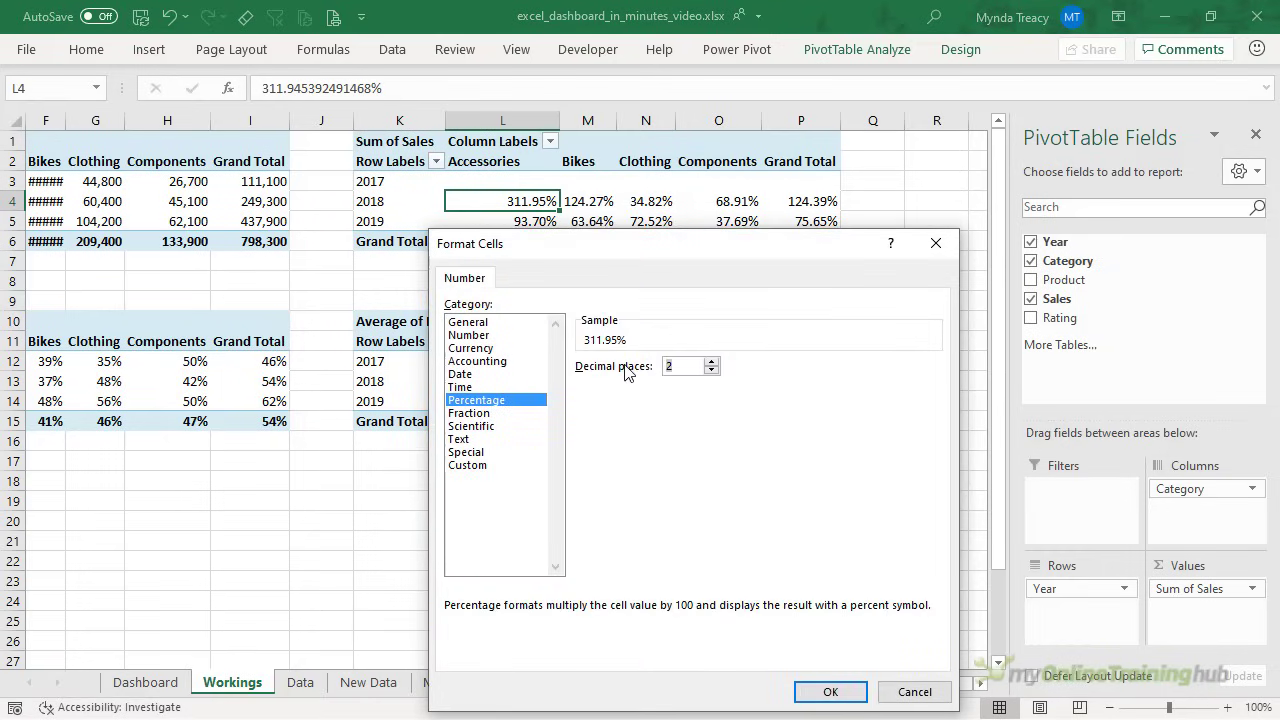
text(0)
click(828, 691)
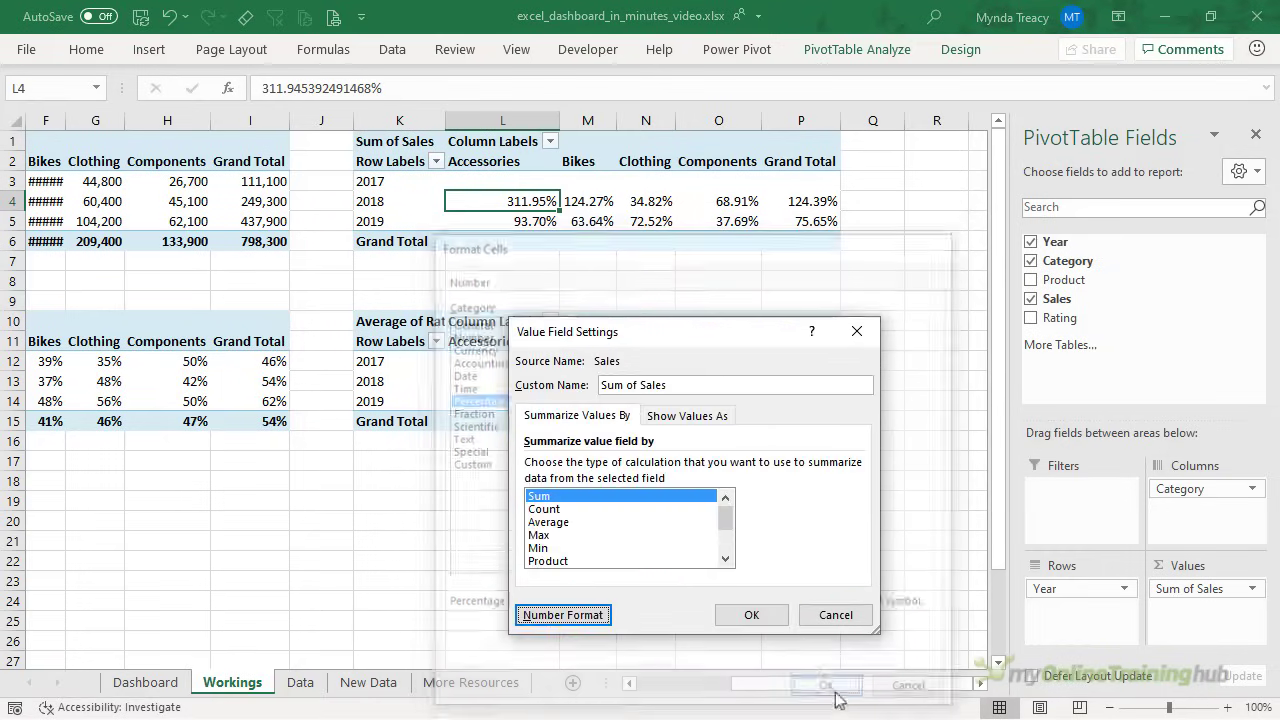
click(752, 617)
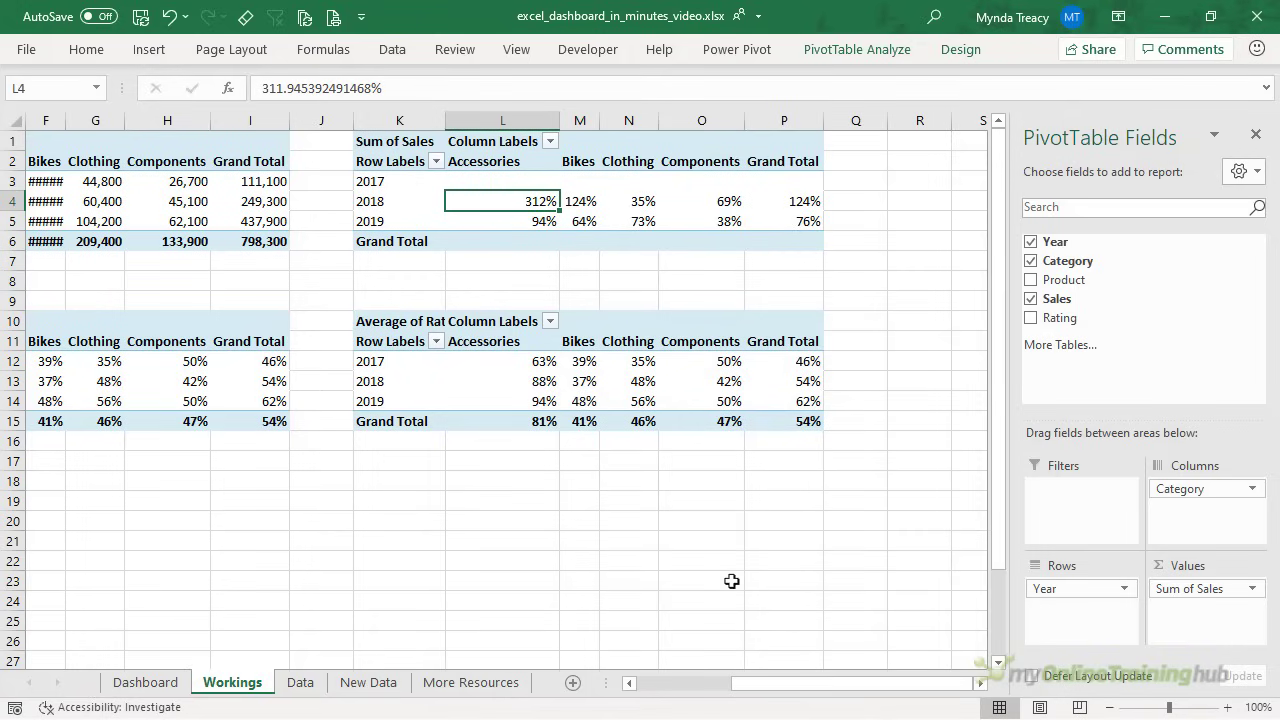
Show the copied average rating PivotTable's values as % Difference From, with base field Year and base item (previous).
click(505, 364)
right_click(489, 369)
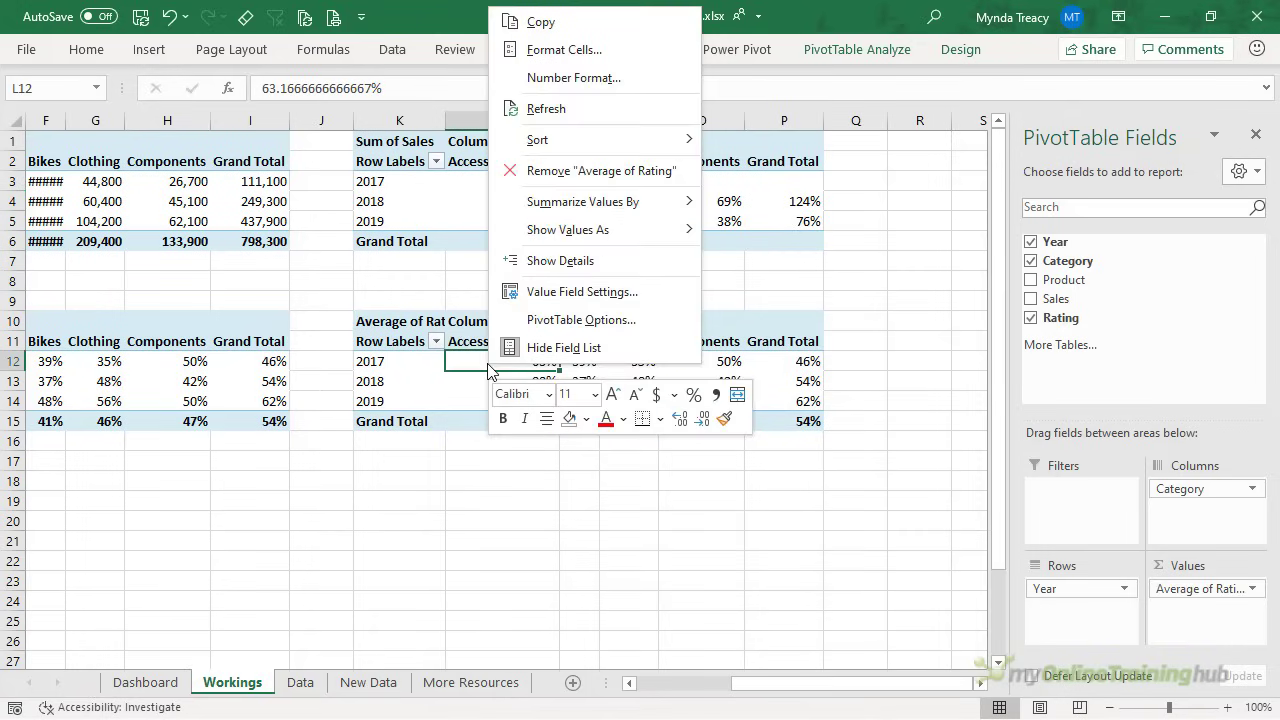
mouse_move(600, 230)
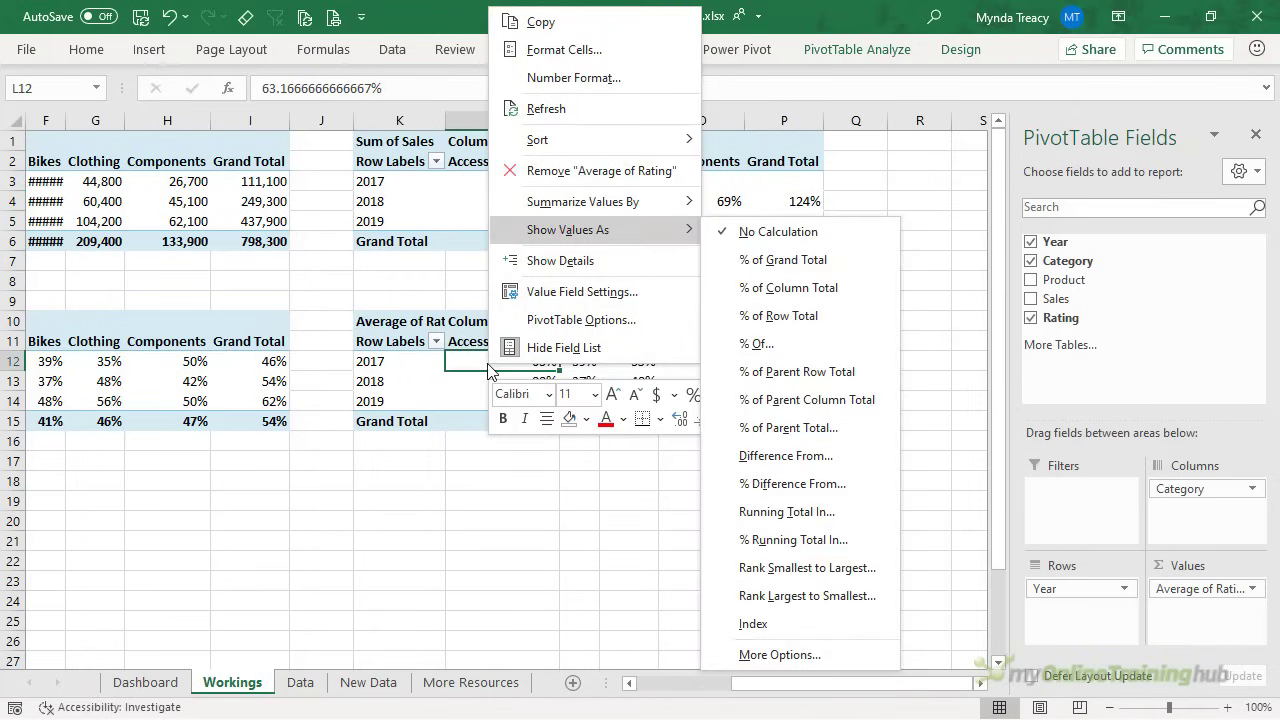
click(878, 484)
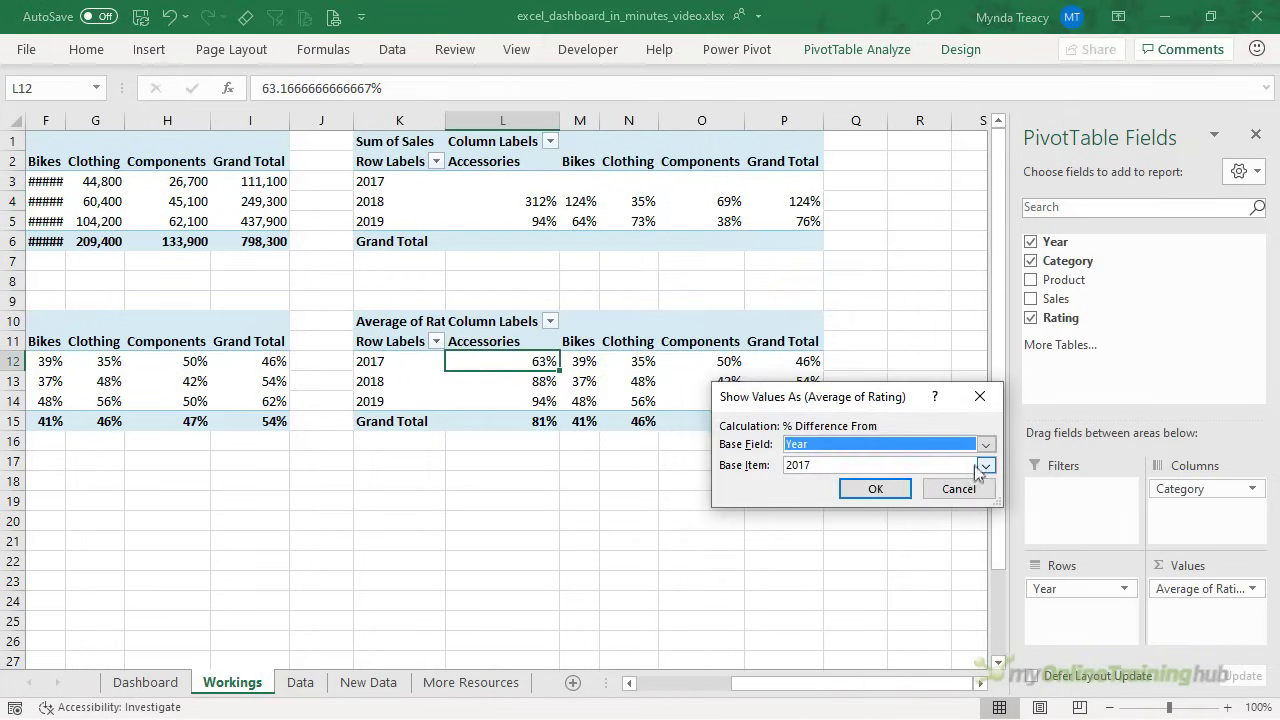
click(979, 466)
click(843, 487)
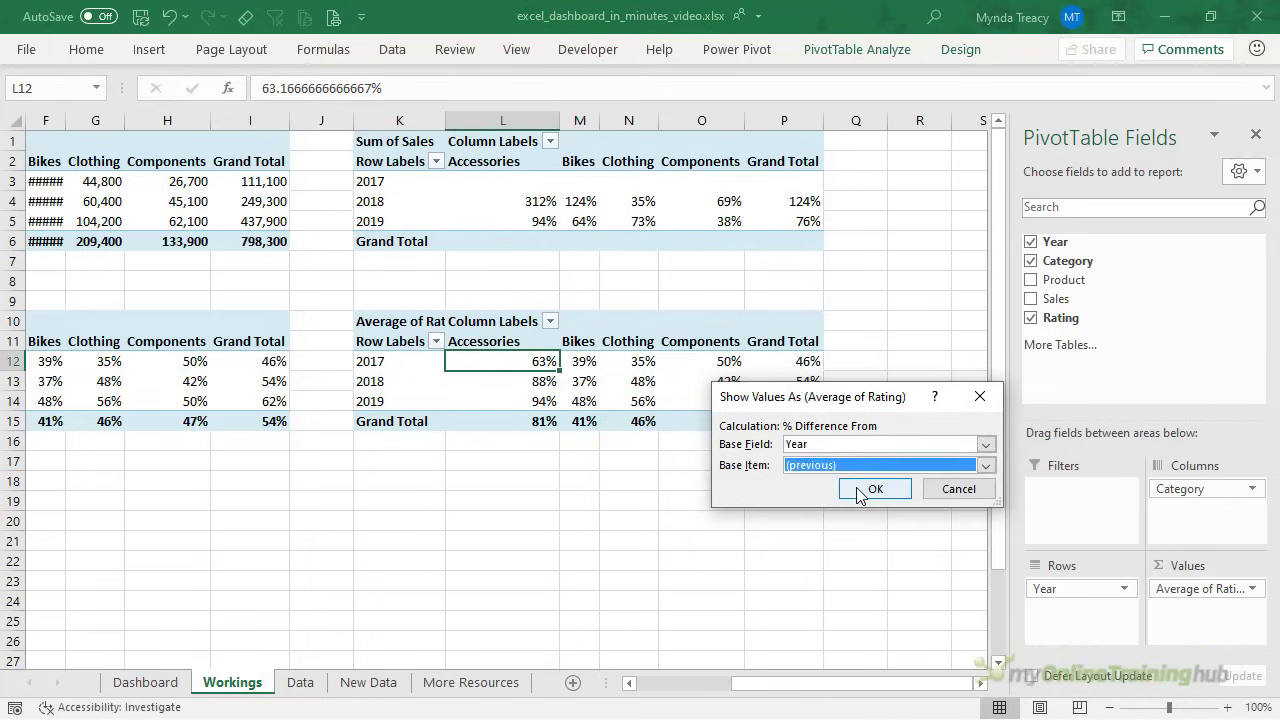
click(862, 490)
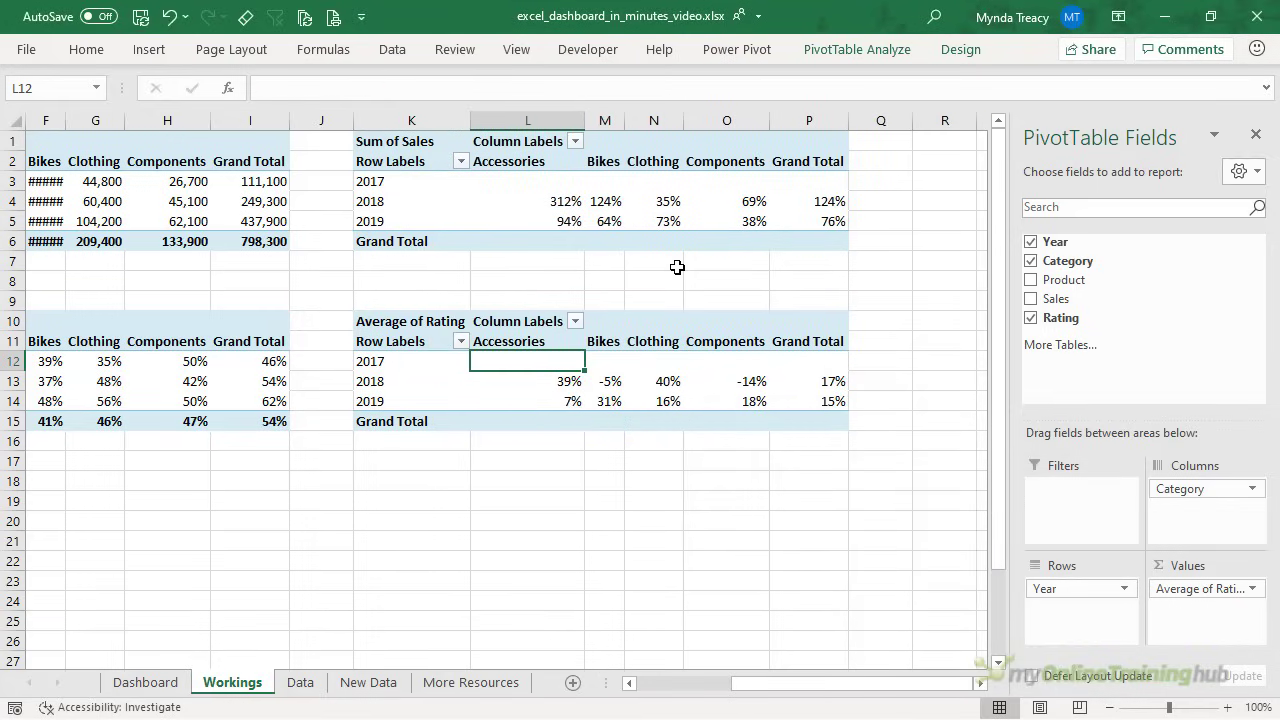
Insert a Clustered Column PivotChart from the copied sales PivotTable at K1 and hide all its field buttons.
click(660, 203)
click(848, 54)
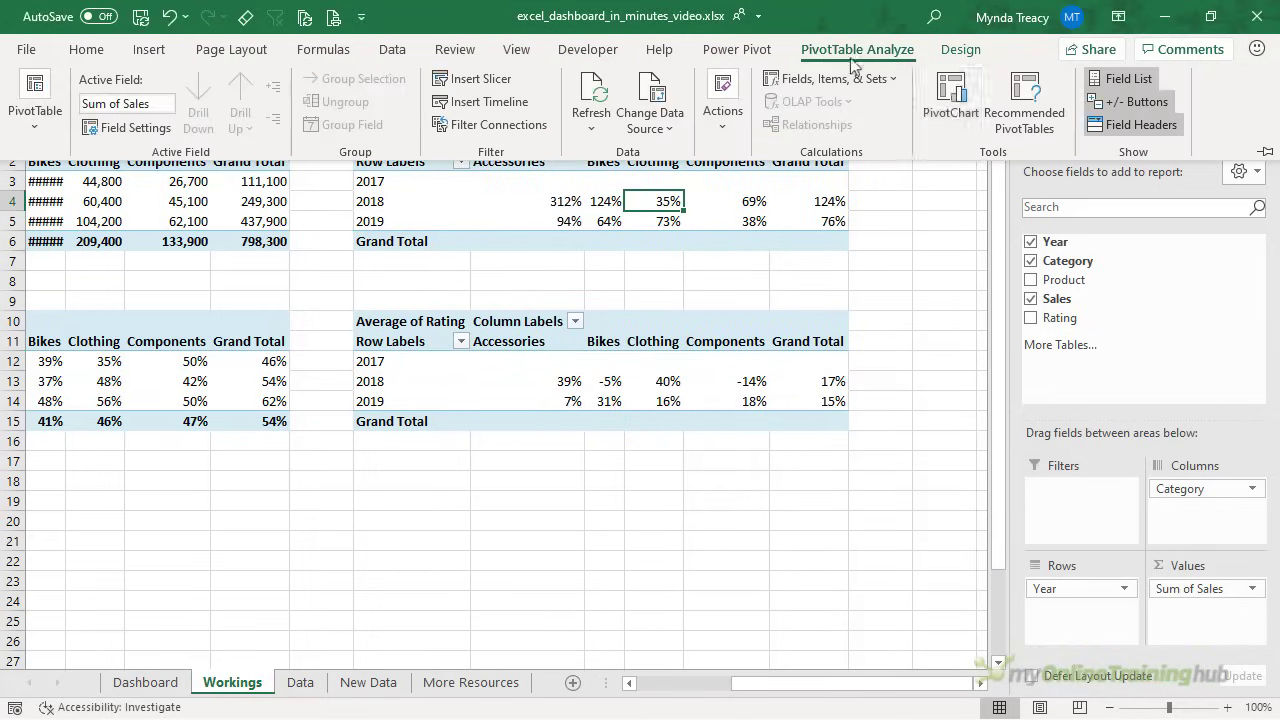
click(948, 95)
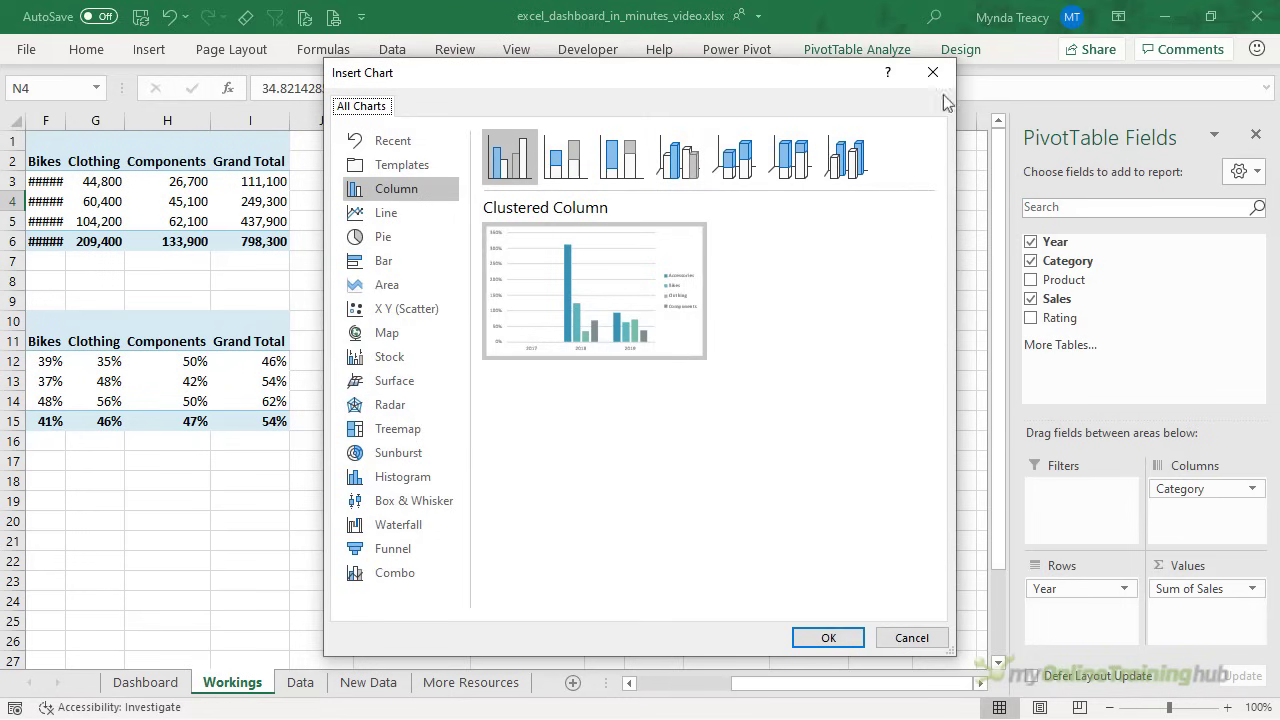
click(823, 637)
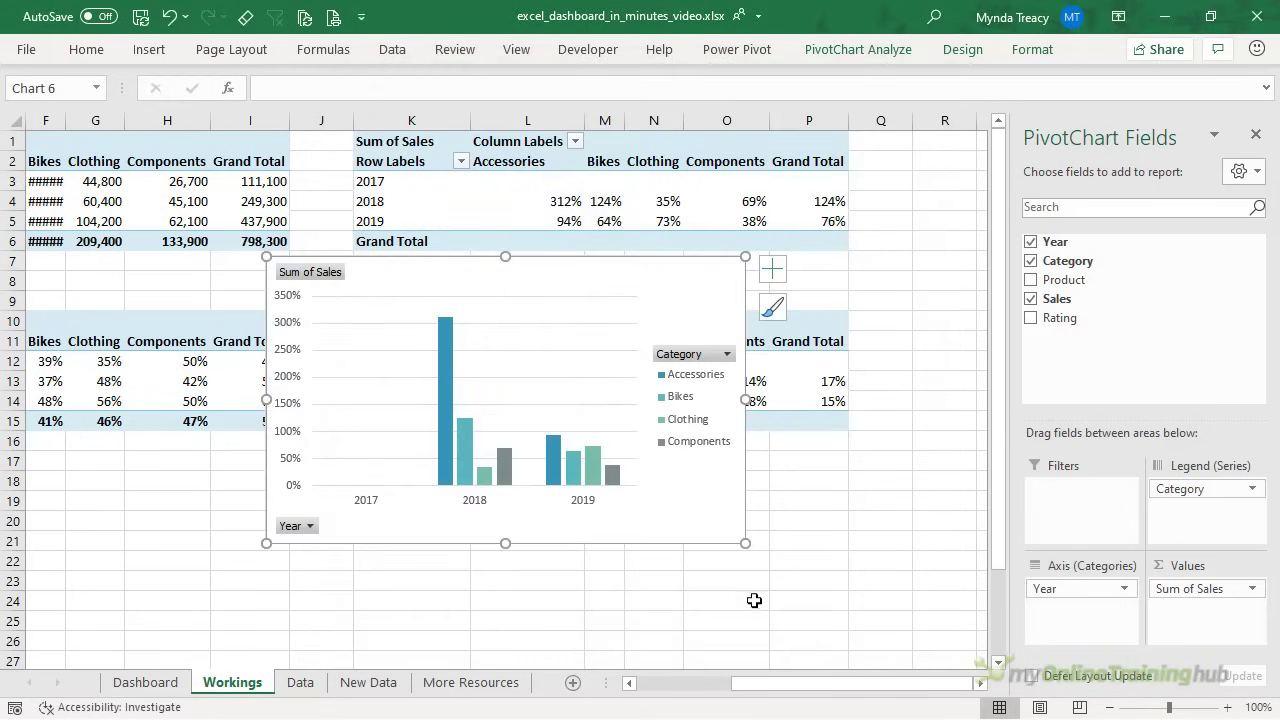
right_click(331, 283)
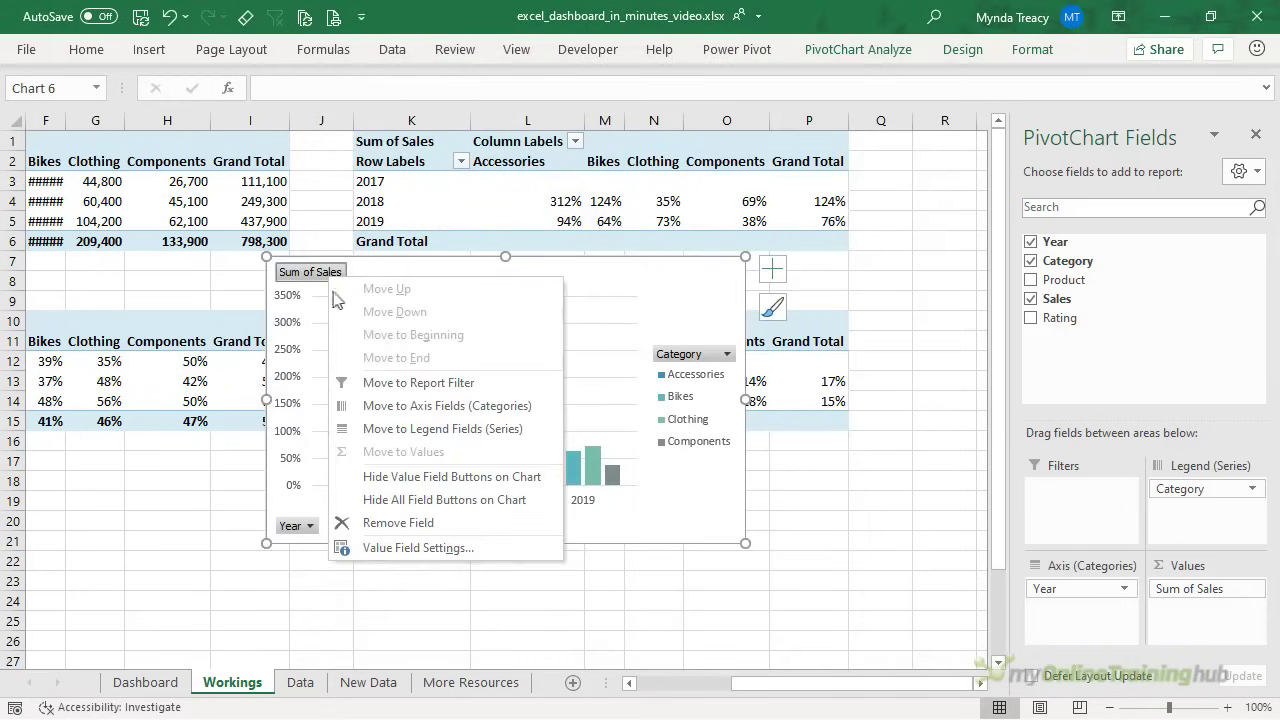
click(393, 499)
Add a chart title and data labels to the sales change chart and remove its primary vertical axis, gridlines and legend.
click(770, 268)
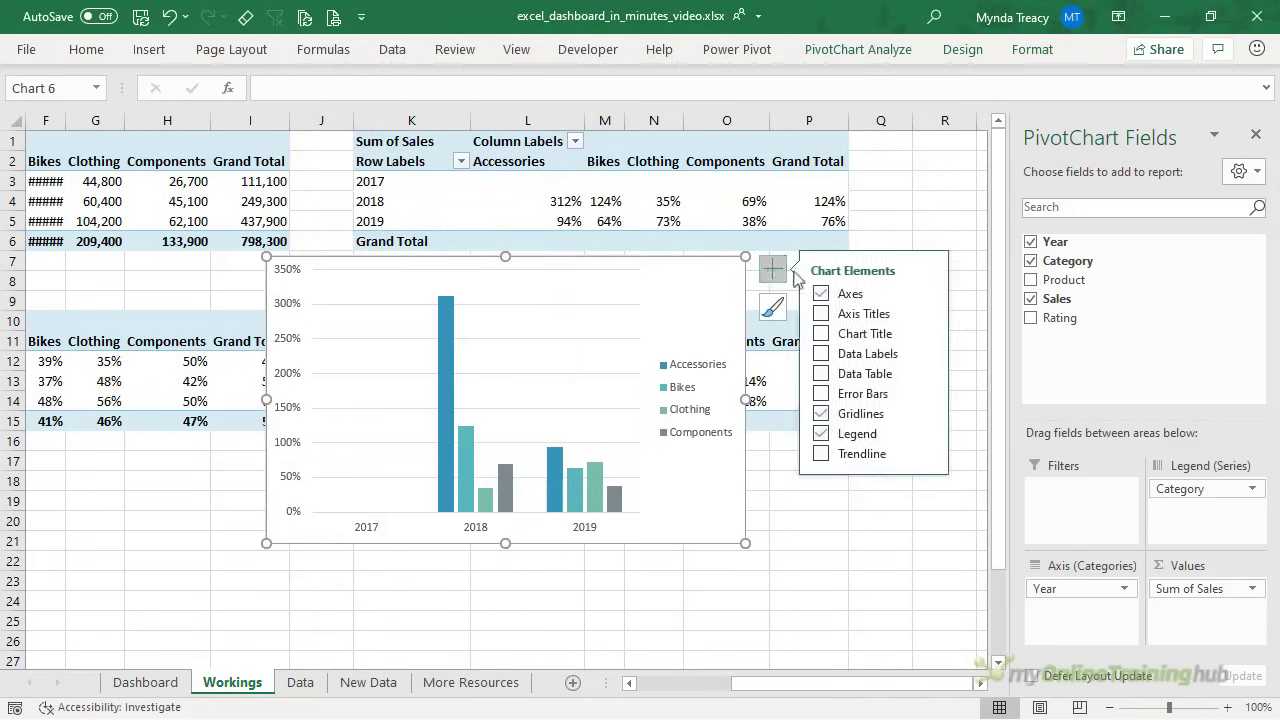
click(926, 293)
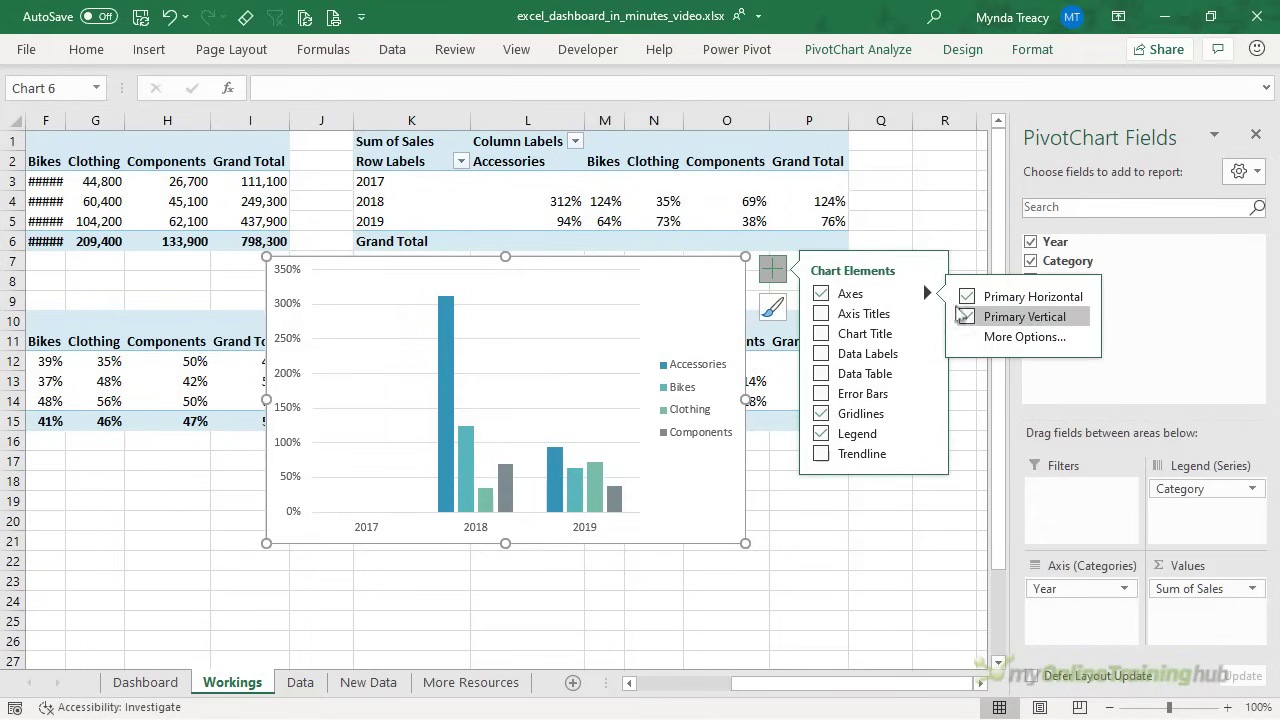
click(966, 317)
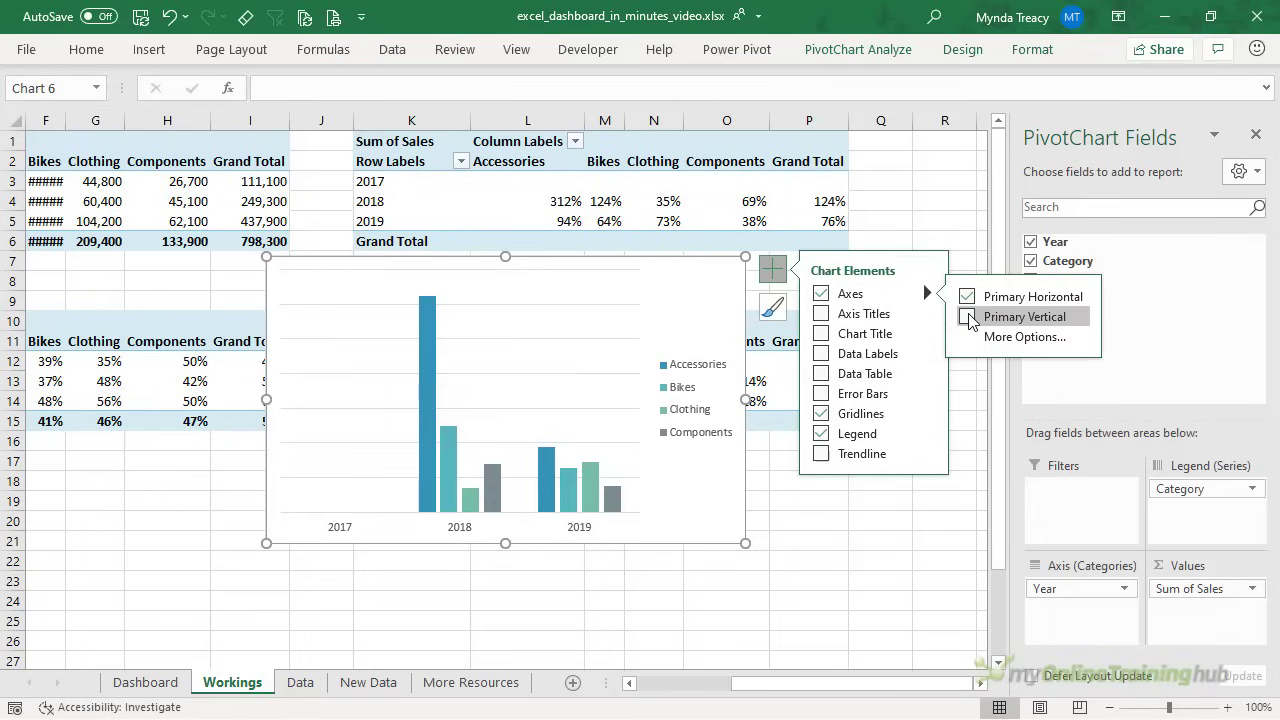
click(821, 334)
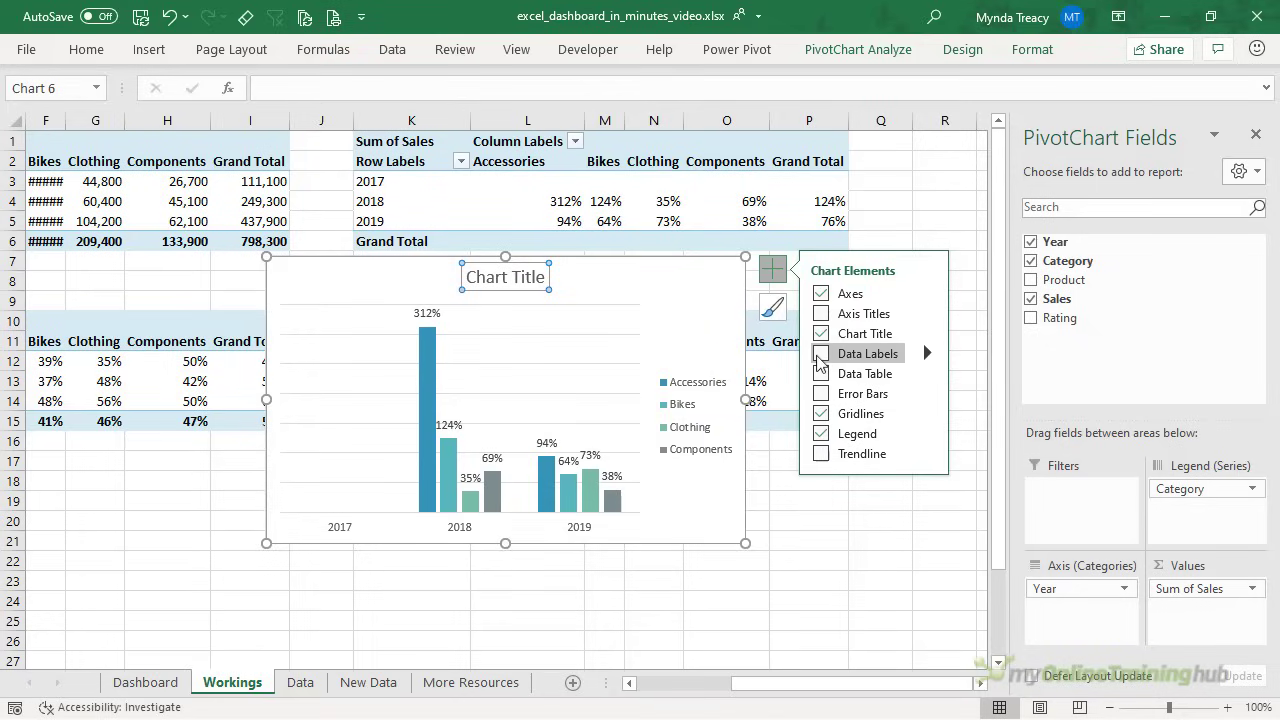
click(821, 414)
click(821, 434)
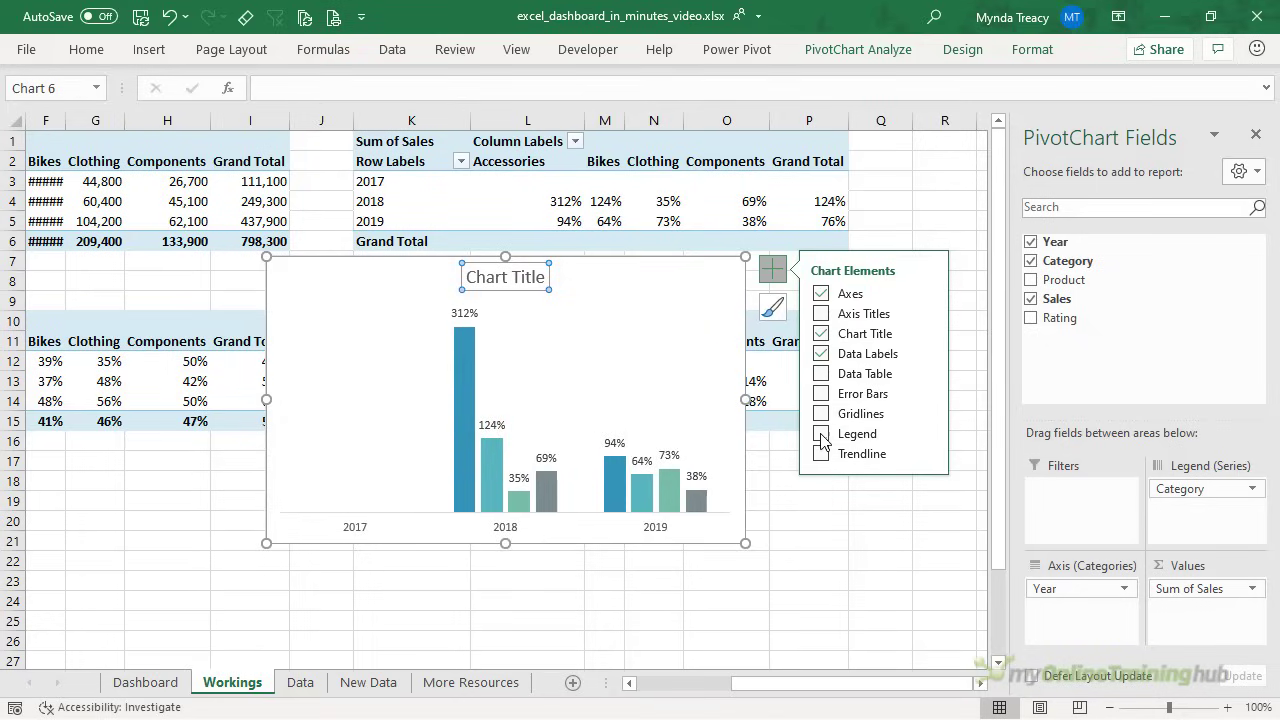
Set the label position of the sales change chart's horizontal year axis to Low.
click(355, 537)
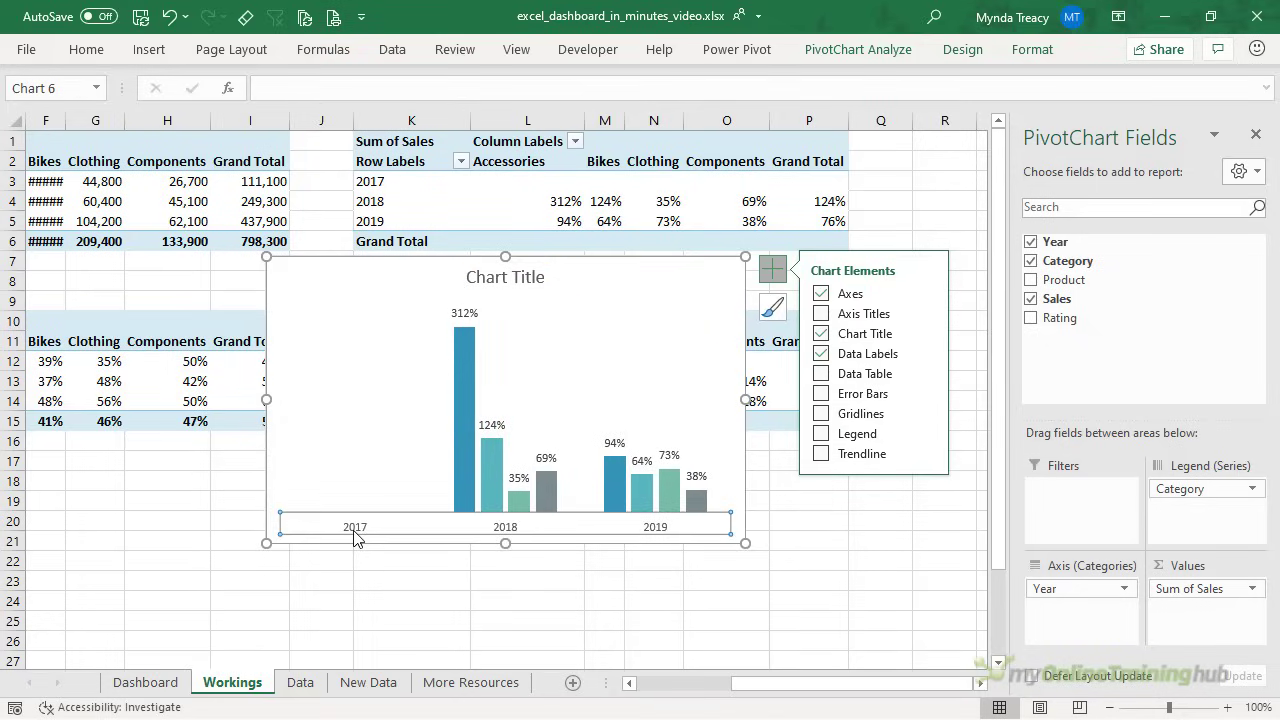
double_click(355, 530)
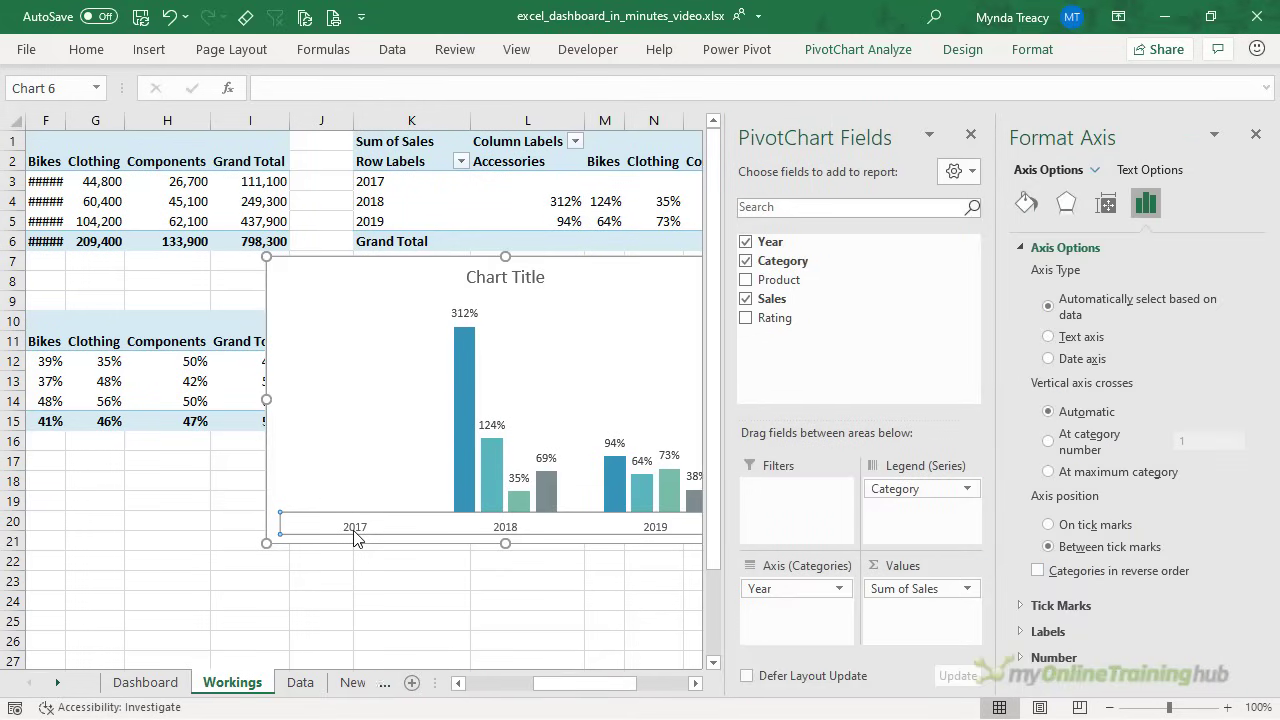
click(1014, 631)
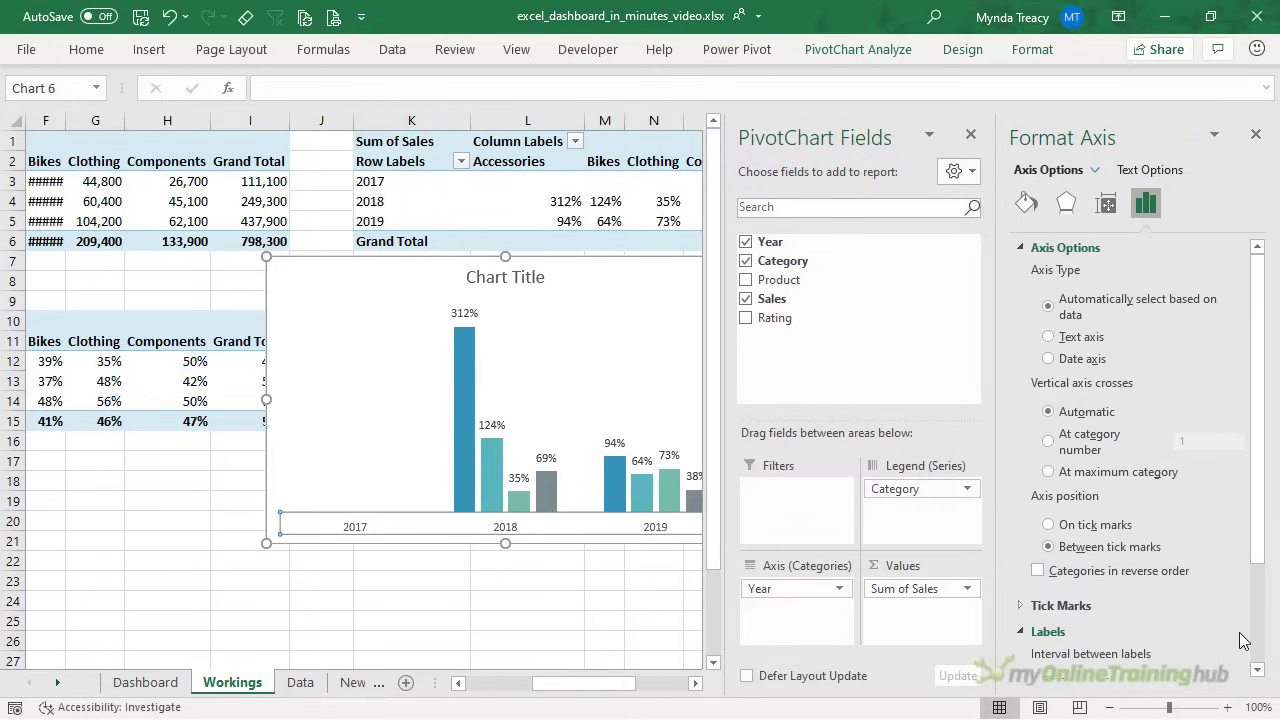
click(1238, 635)
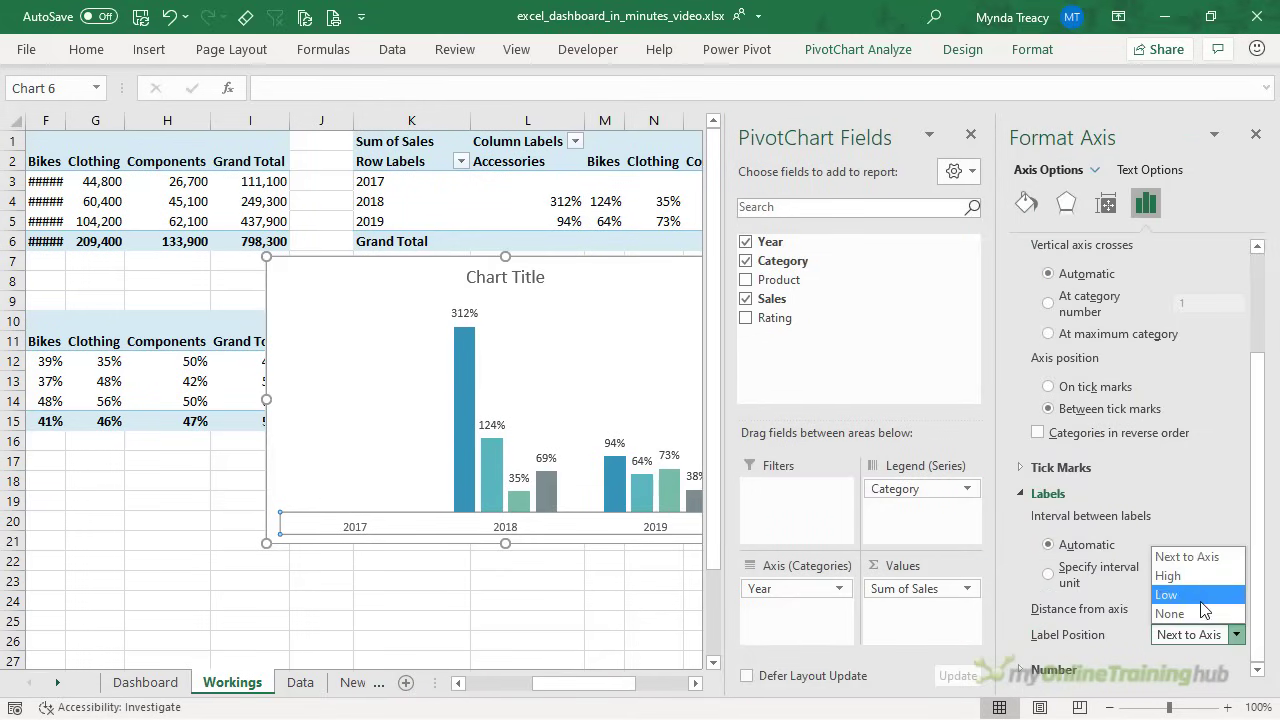
click(1200, 596)
click(1256, 134)
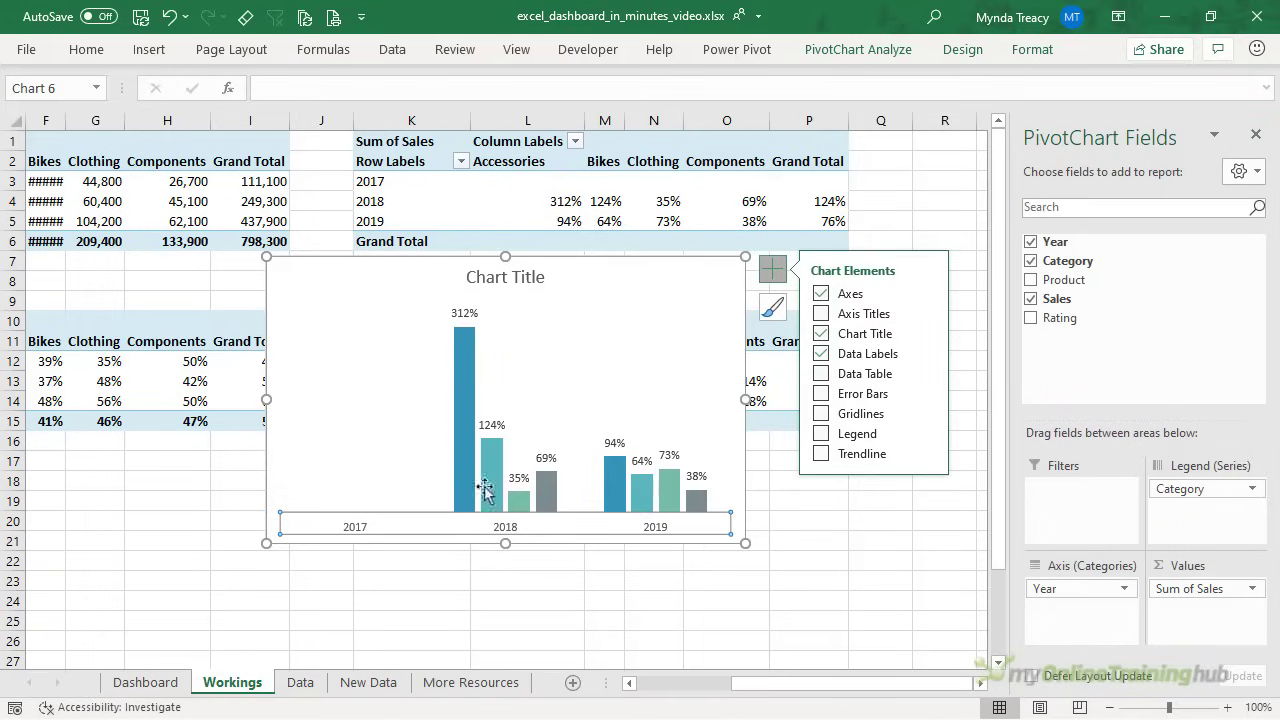
Title the sales change chart "Sales Change Year on Year".
click(486, 277)
triple_click(474, 279)
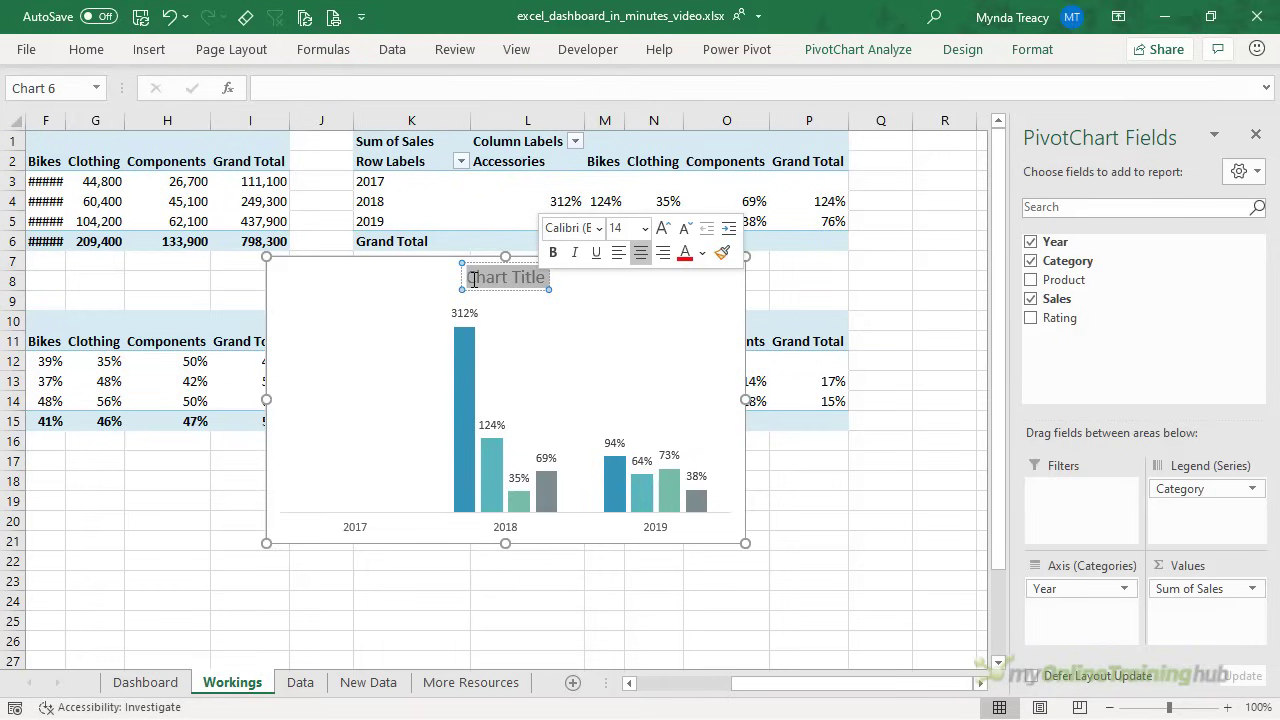
text(Sales Change Year on Year)
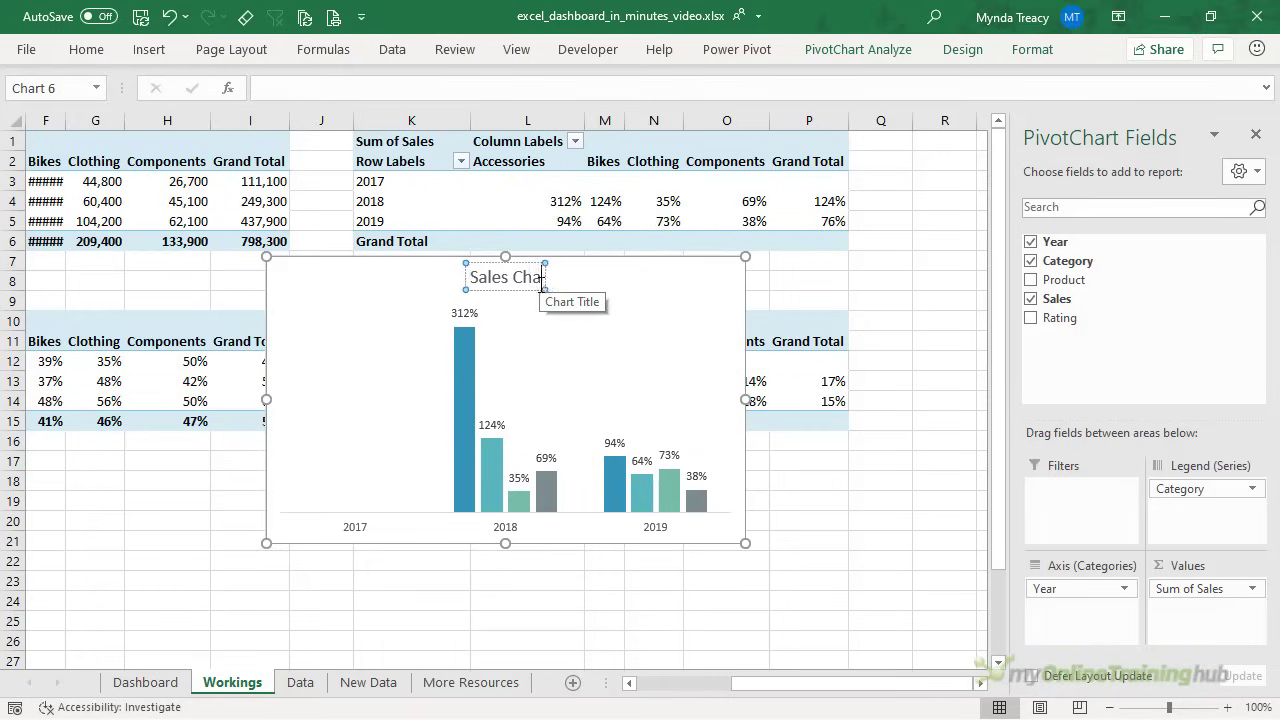
Move the Sales Change Year on Year chart from the Workings sheet to cell K3 of the Dashboard sheet.
click(648, 256)
key(ctrl+x)
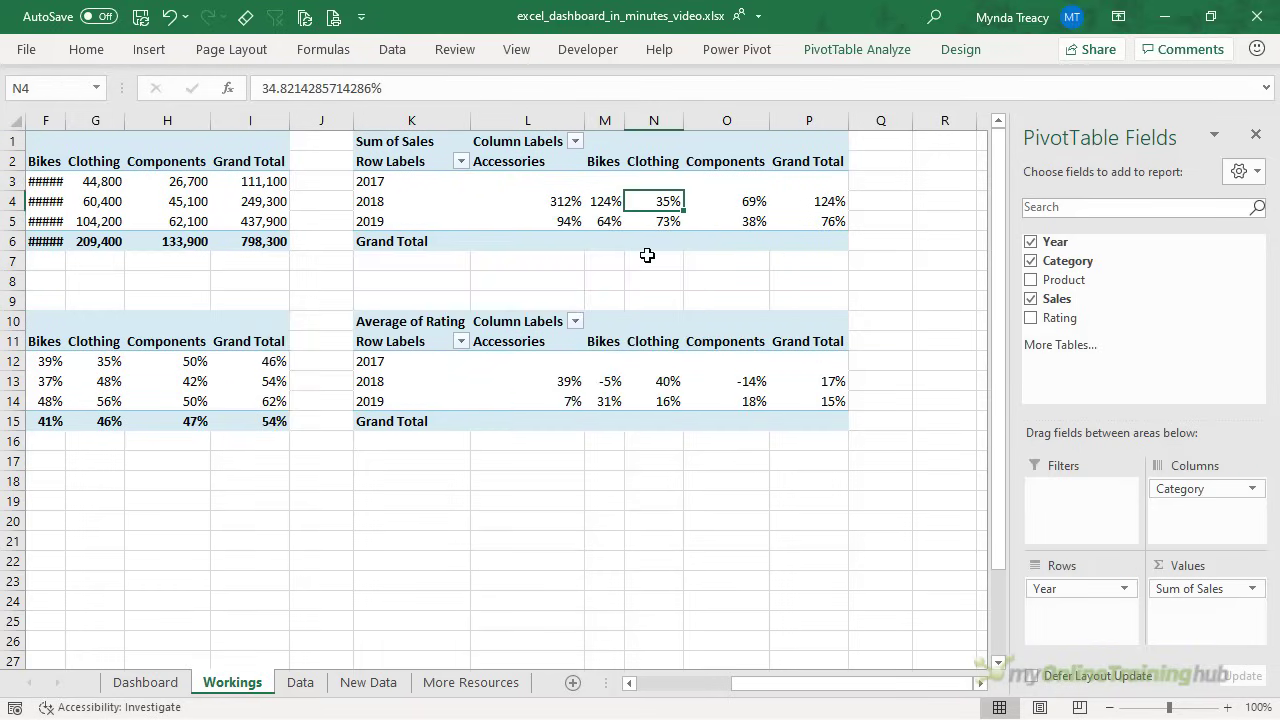
click(175, 681)
click(876, 209)
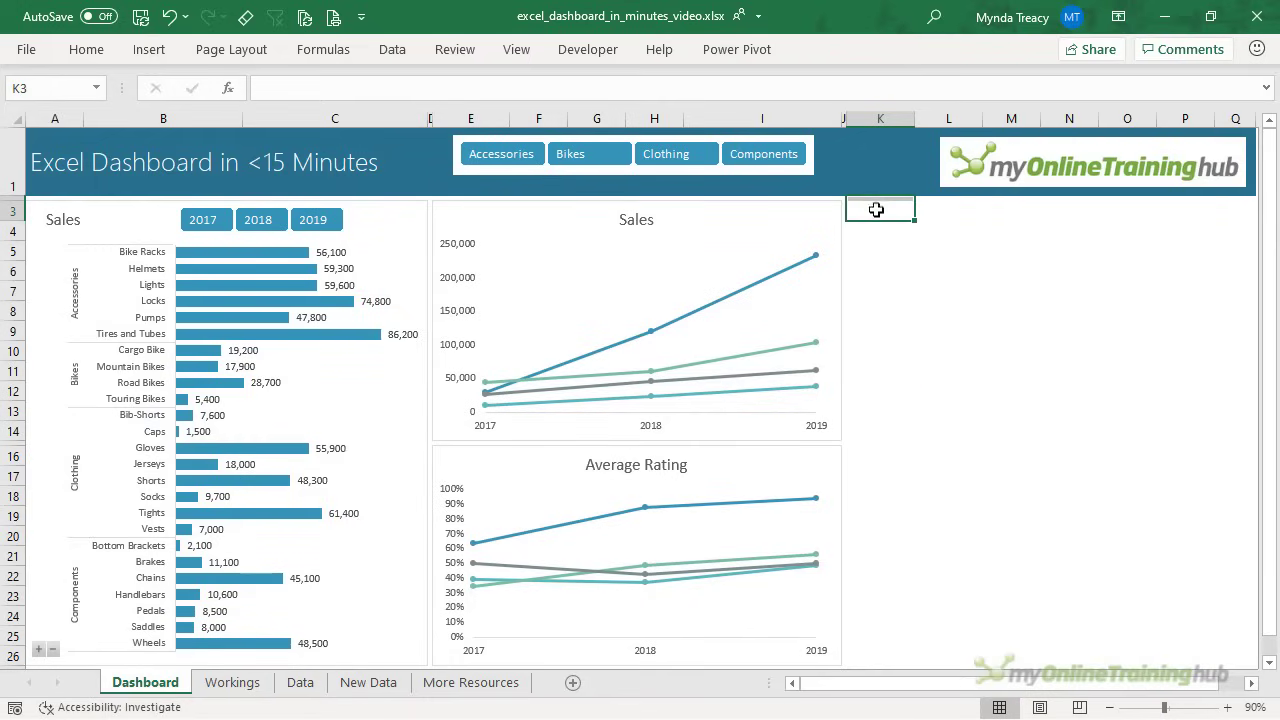
key(ctrl+v)
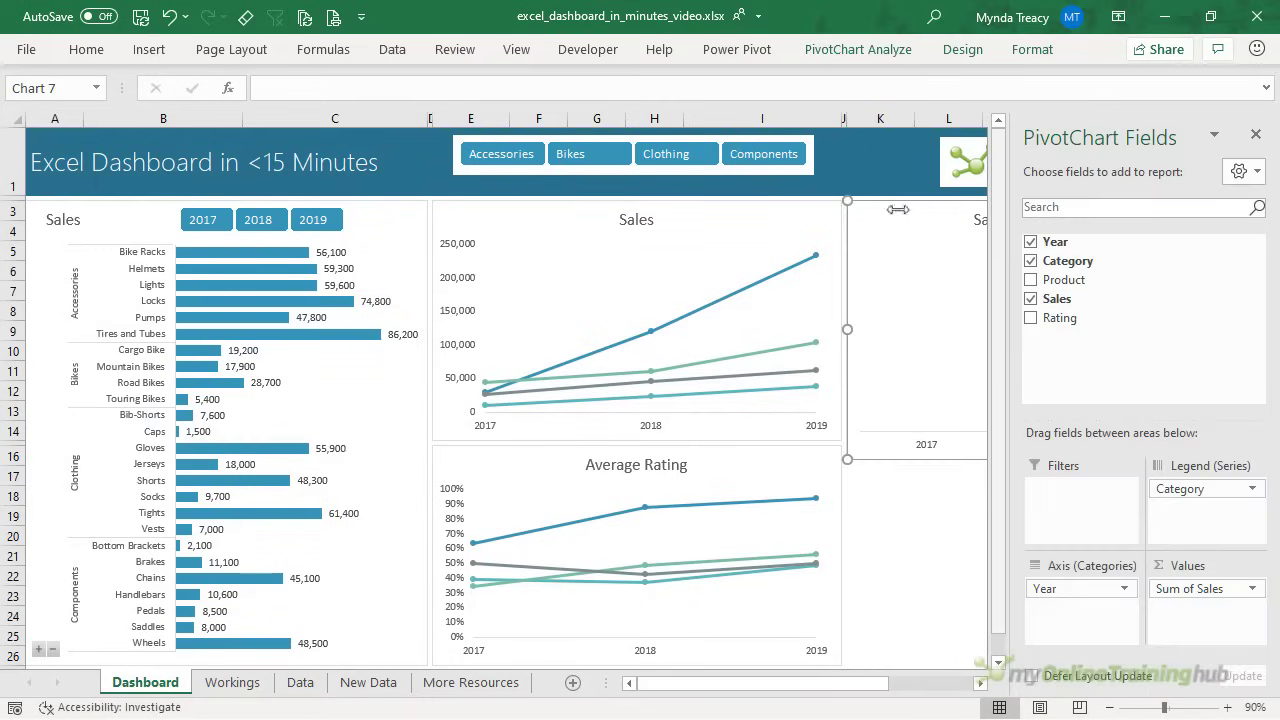
Shrink the Sales Change Year on Year chart to align with the header banner's end and the Sales line chart's lower edge.
click(1256, 134)
scroll(1243, 572, right, 1)
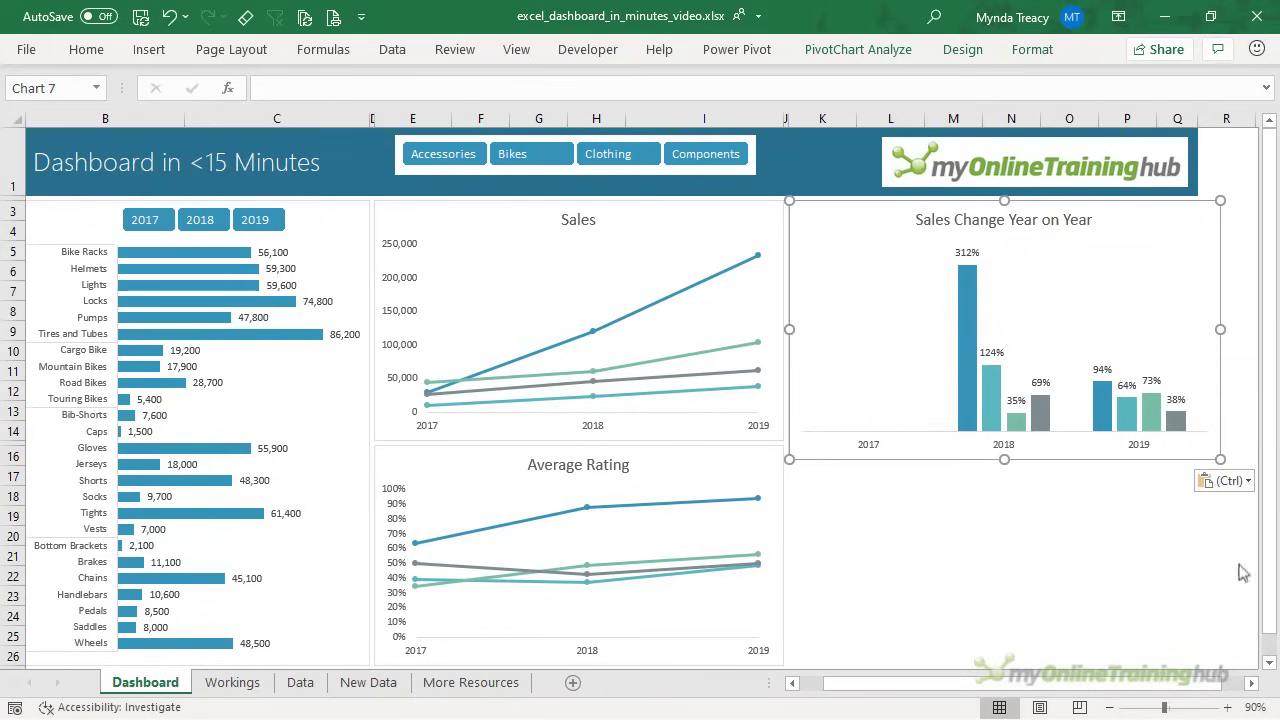
drag(1220, 459, 1206, 439)
click(1000, 493)
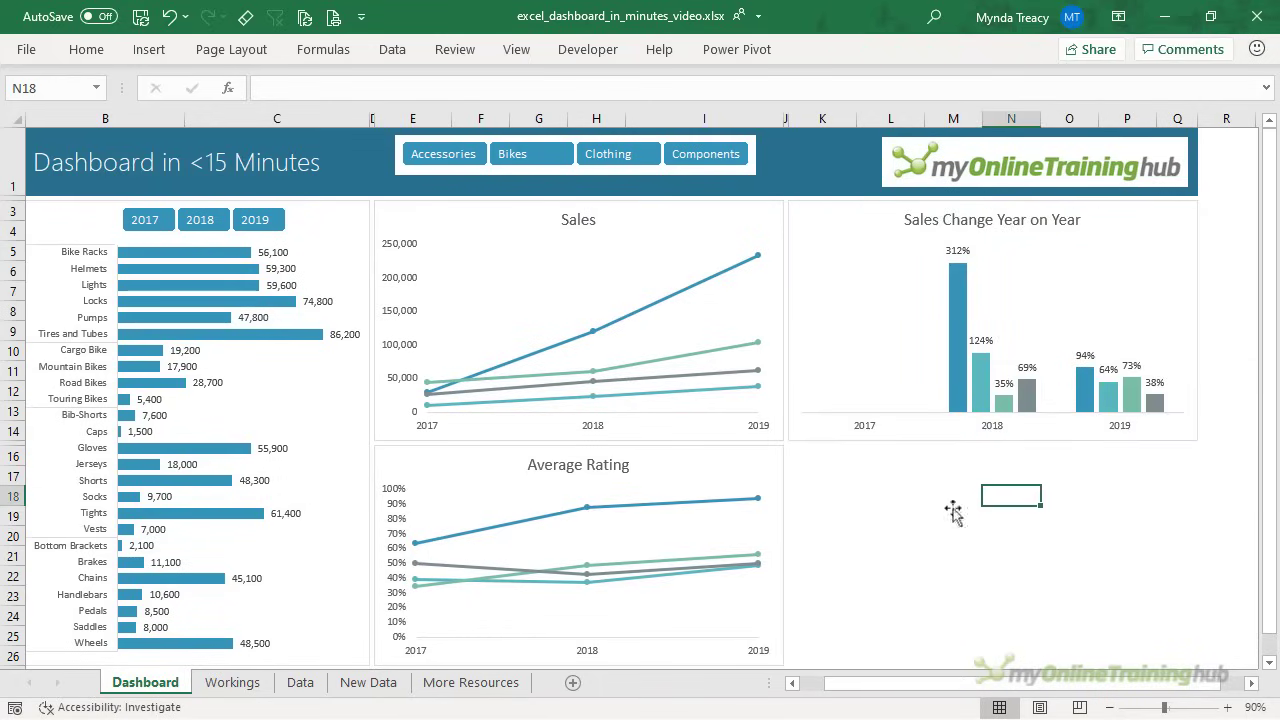
Insert a Clustered Column PivotChart from the copied average rating PivotTable at K10 on the Workings sheet and hide all its field buttons.
click(224, 688)
click(503, 363)
click(830, 52)
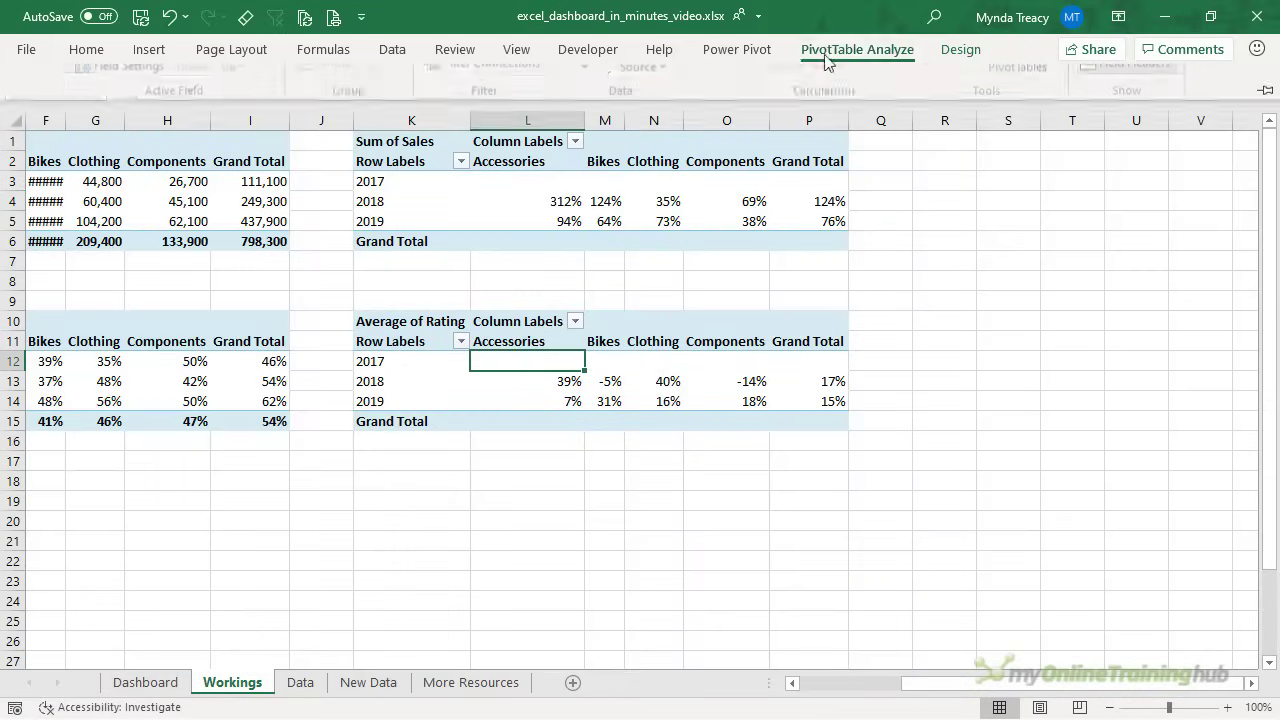
click(951, 100)
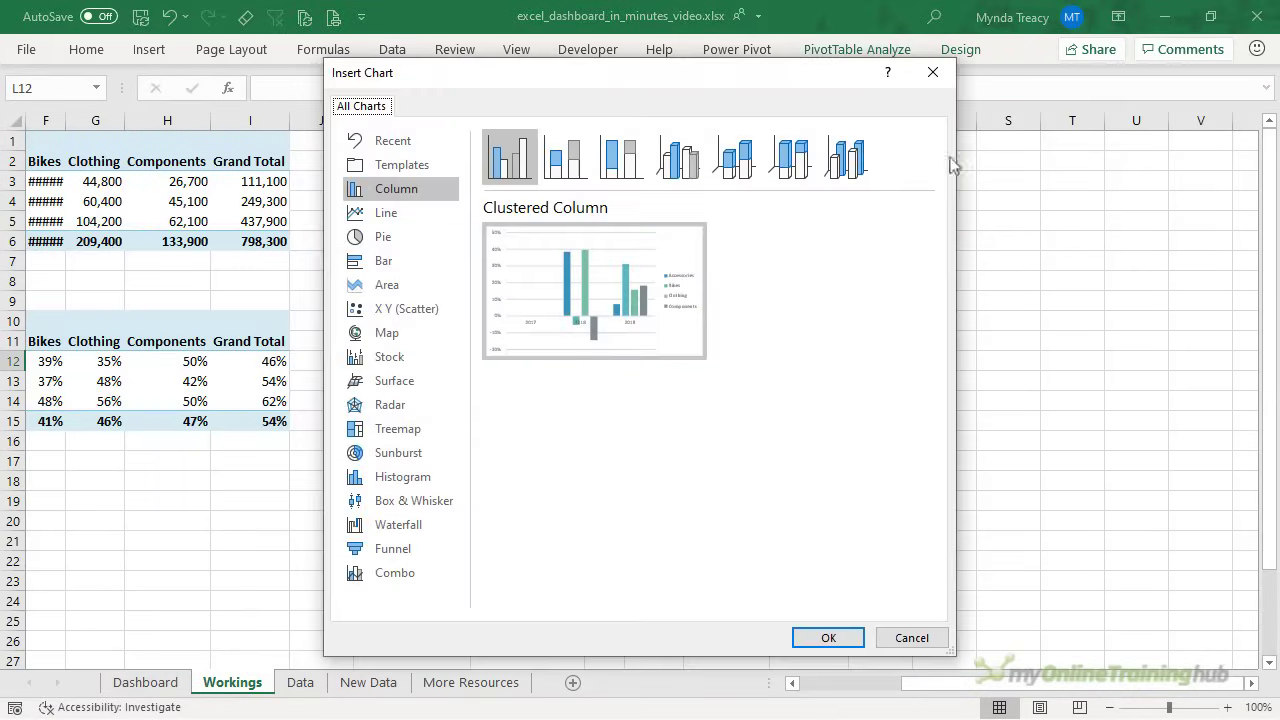
click(828, 637)
right_click(487, 280)
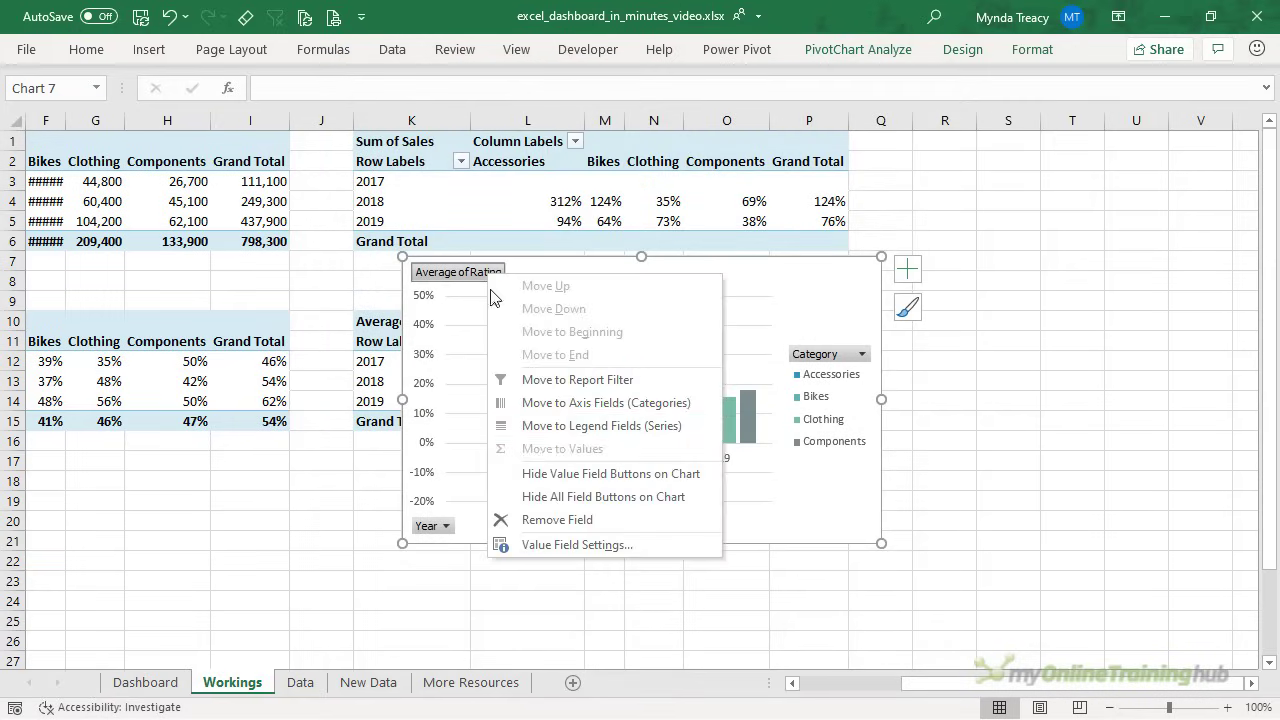
click(565, 492)
Add a chart title and data labels to the rating change chart and remove its primary vertical axis, gridlines and legend.
click(907, 269)
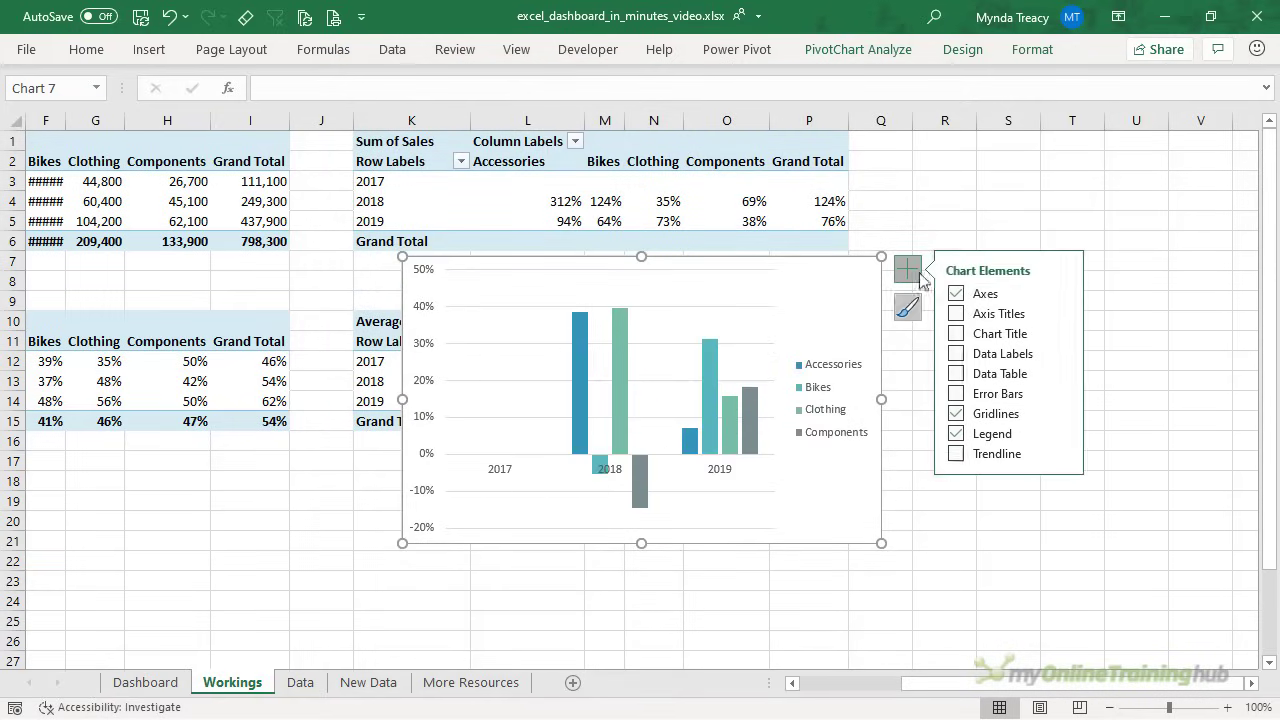
click(1062, 293)
click(1102, 317)
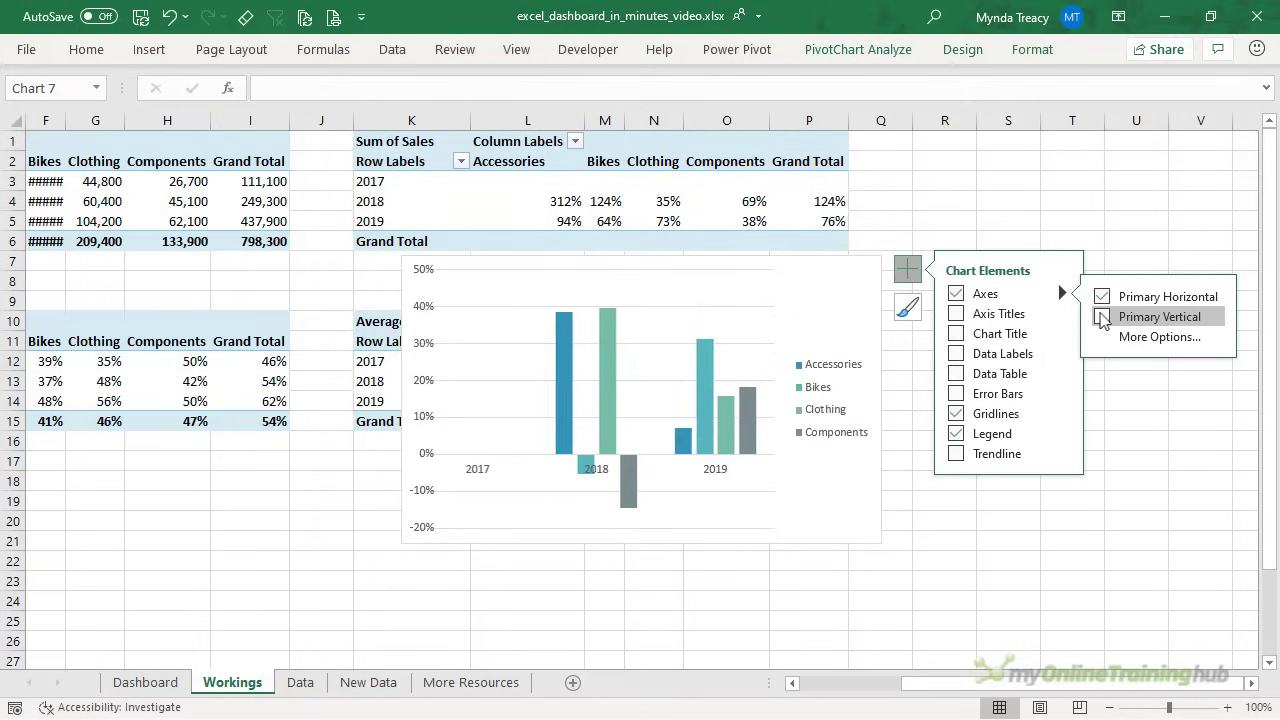
click(957, 335)
click(957, 353)
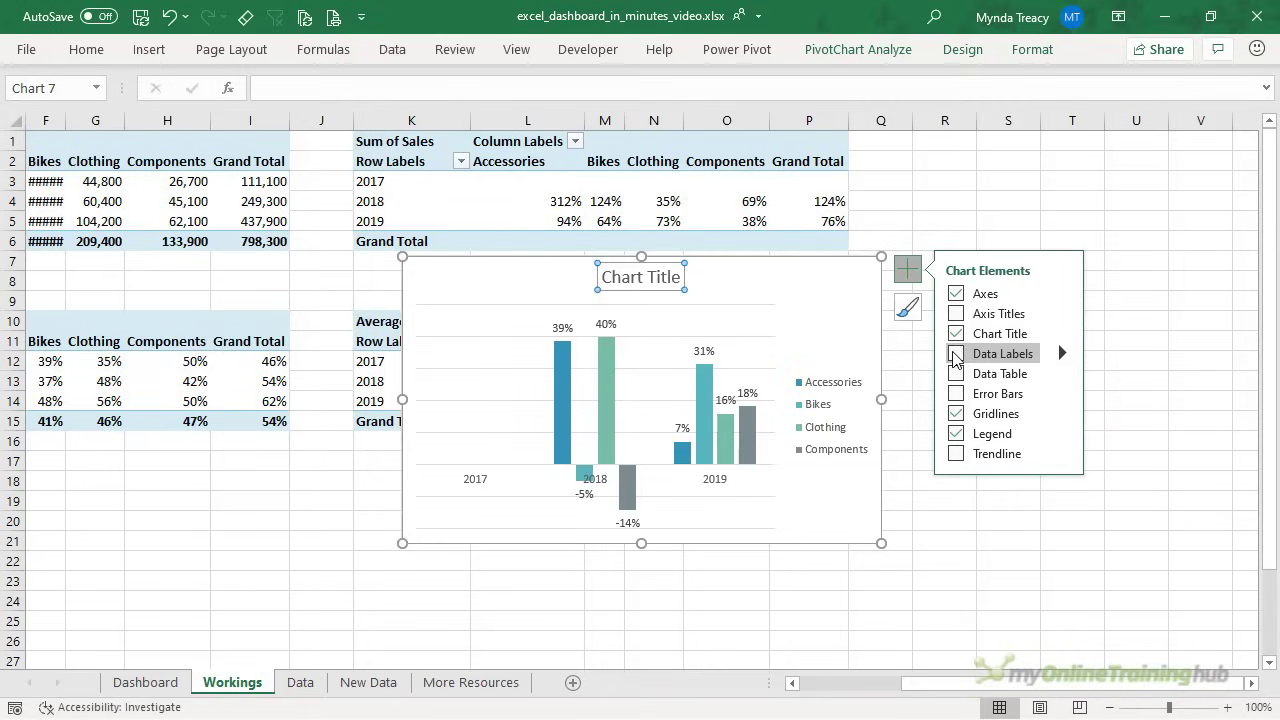
click(956, 413)
click(956, 433)
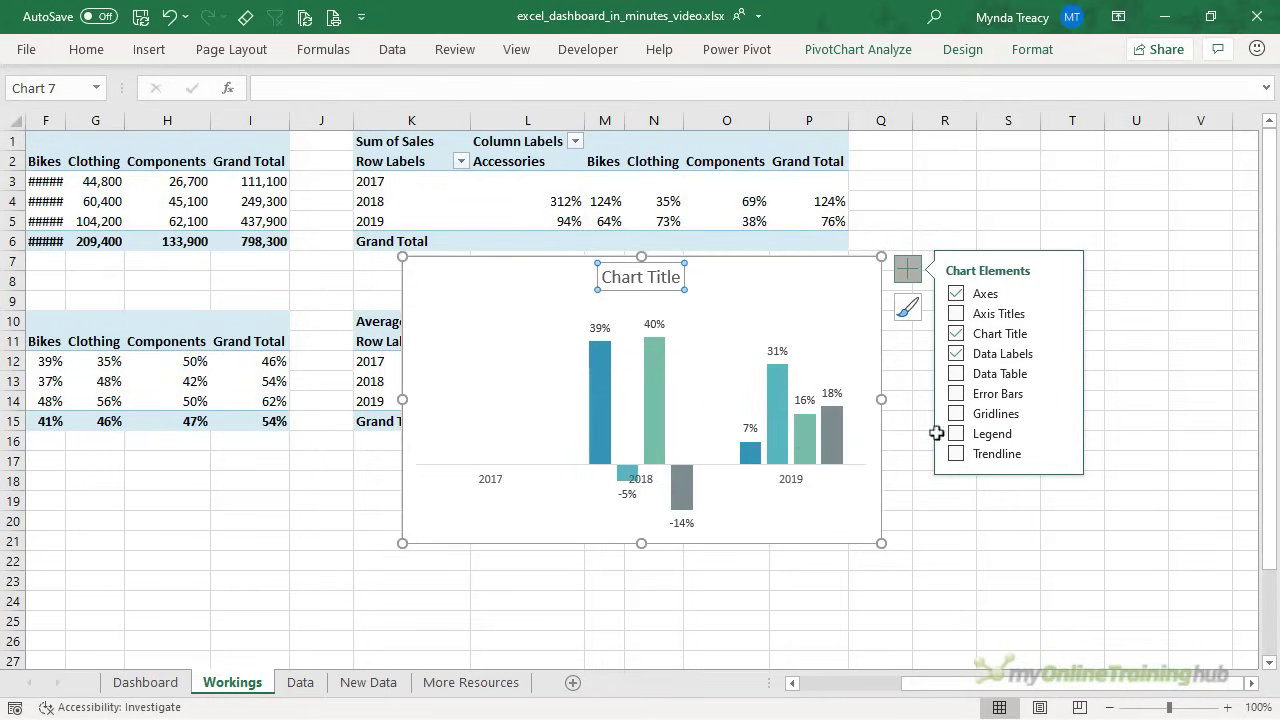
Set the label position of the rating change chart's horizontal year axis to Low.
click(489, 483)
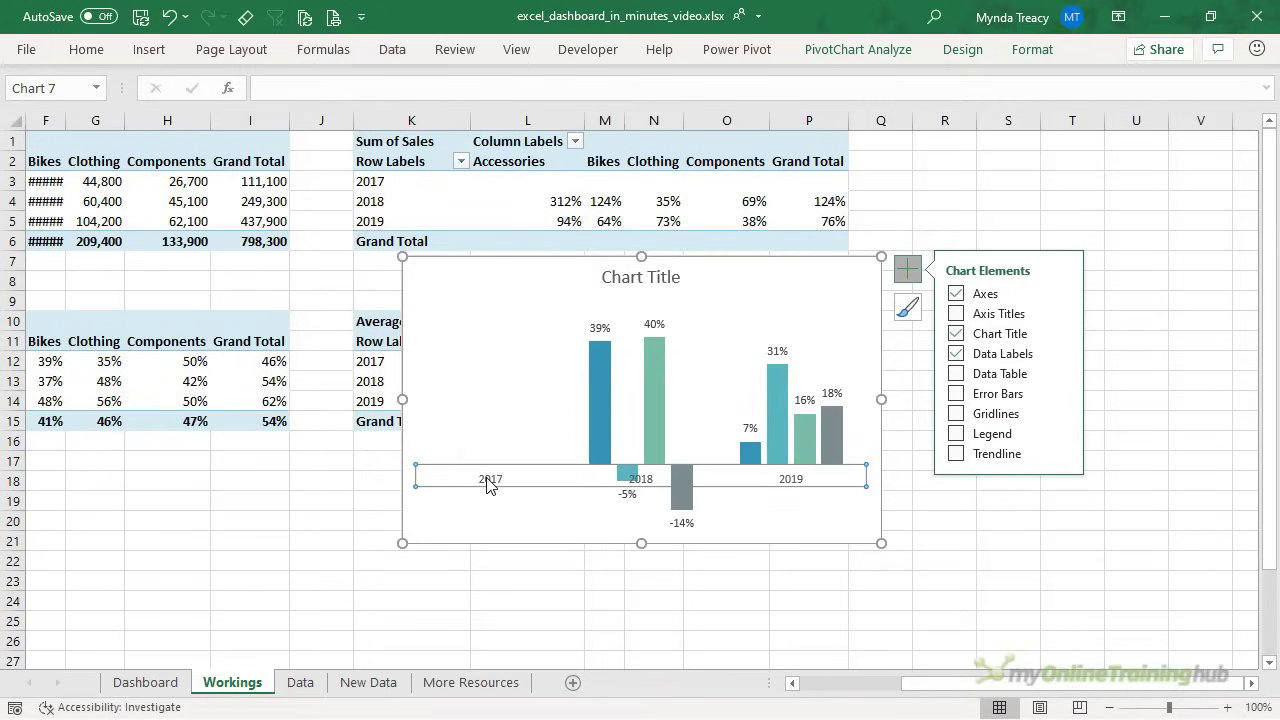
double_click(489, 483)
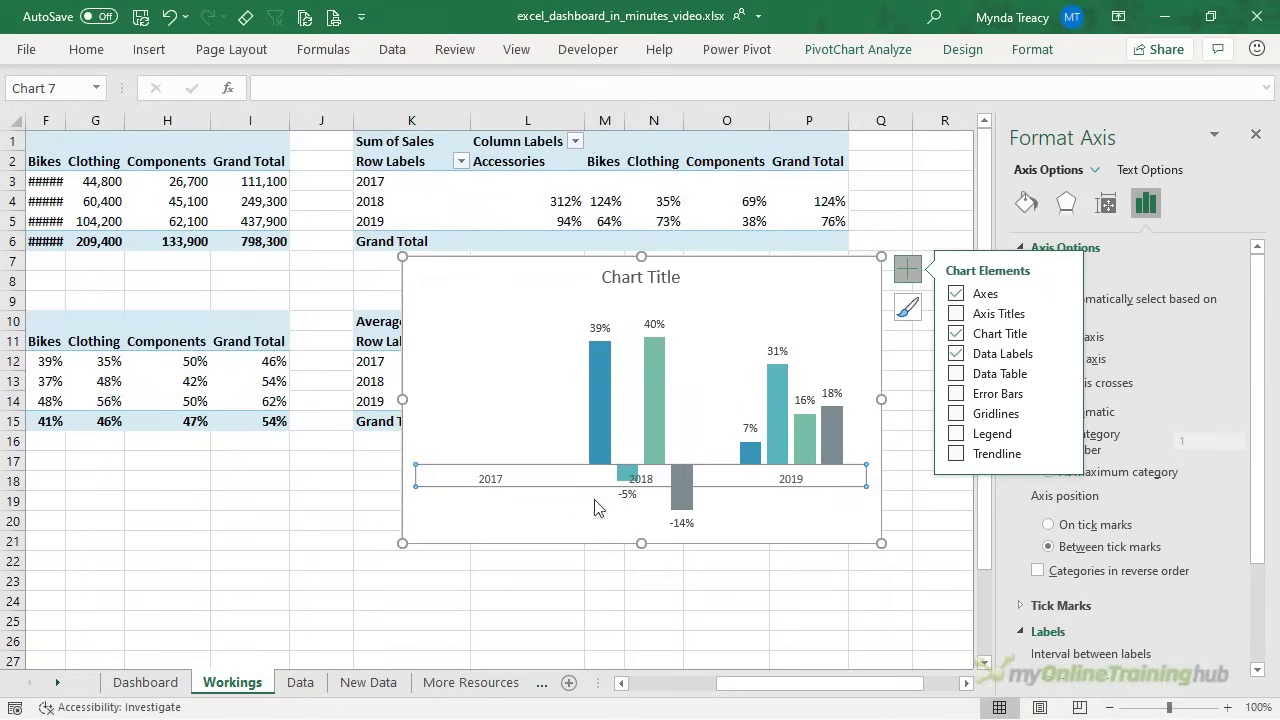
scroll(1200, 600, down, 3)
click(1236, 634)
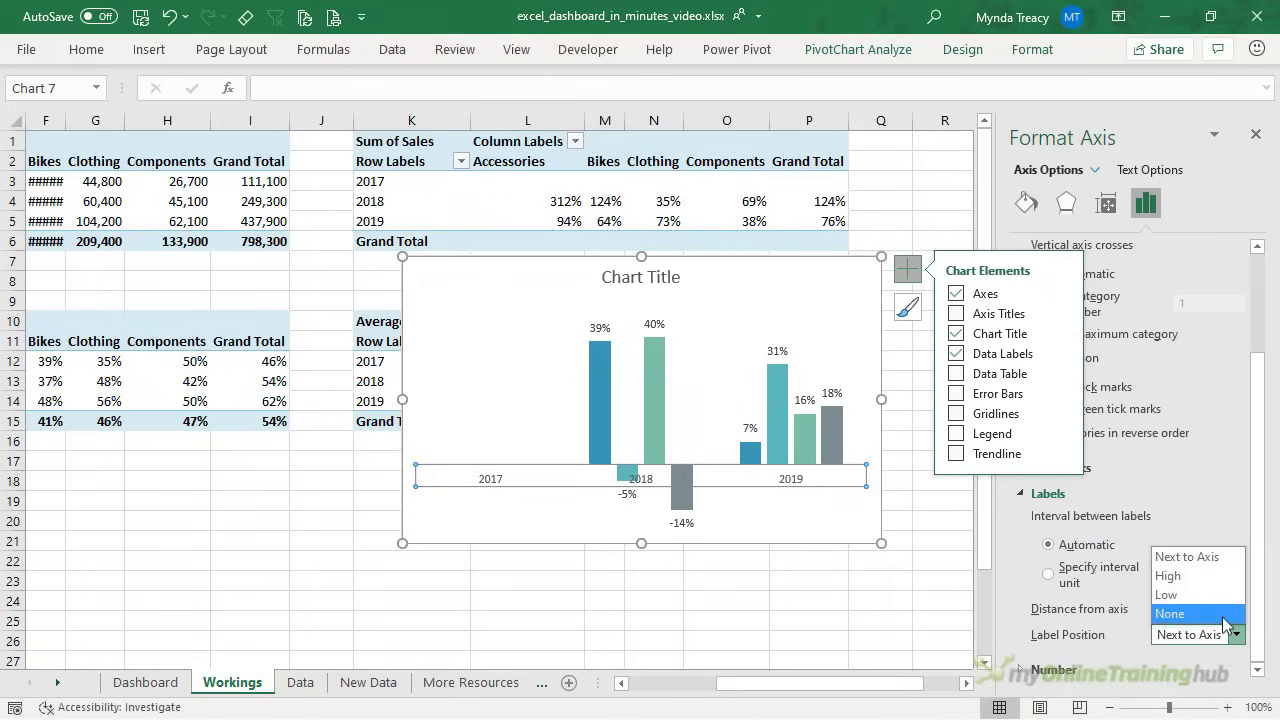
click(1190, 594)
Title the rating change chart "Average Rating Change Year on Year".
click(640, 277)
text(Avera)
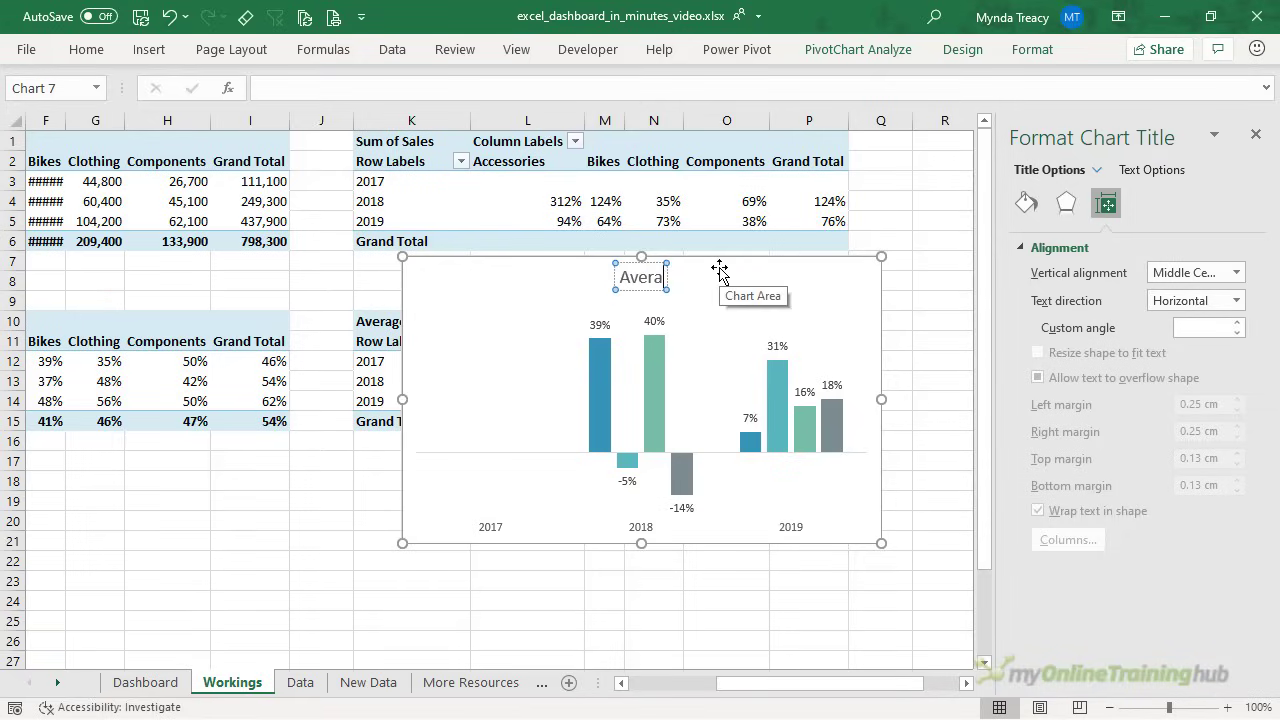
text(ge Rating Change YoY on Year)
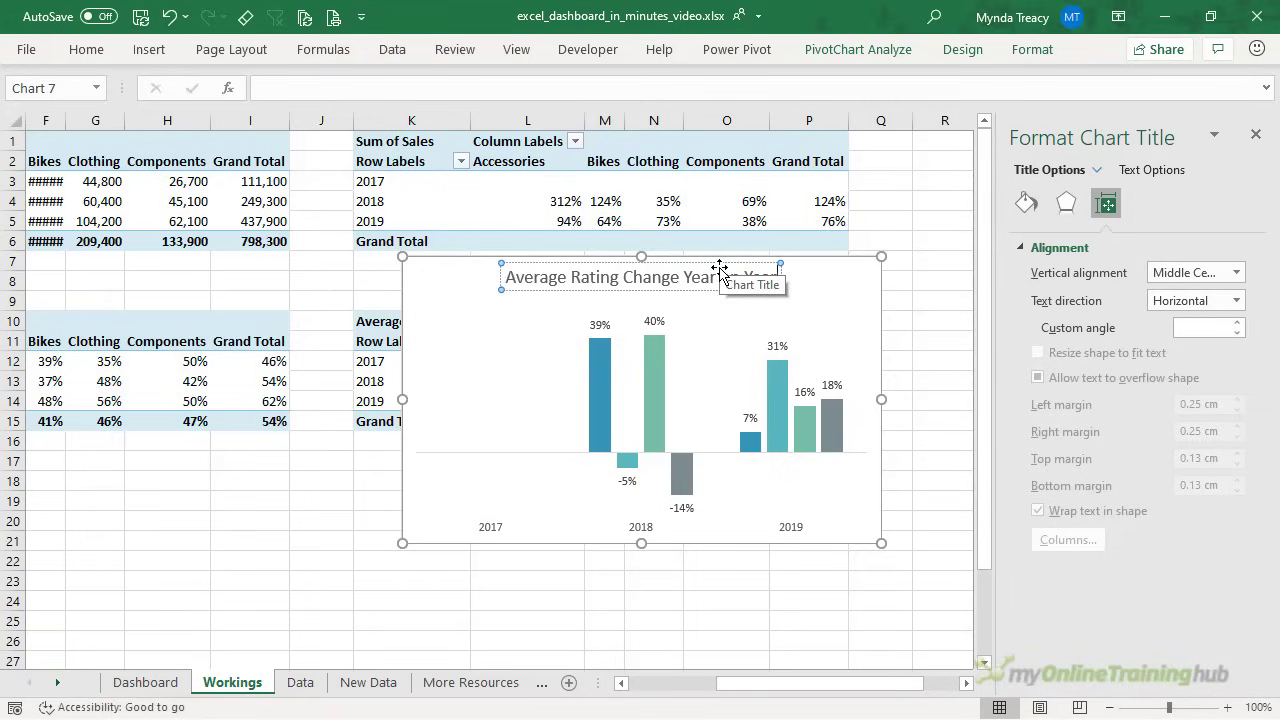
Move the Average Rating Change Year on Year chart to the Dashboard sheet, directly below the Sales Change Year on Year chart.
click(808, 268)
key(ctrl+x)
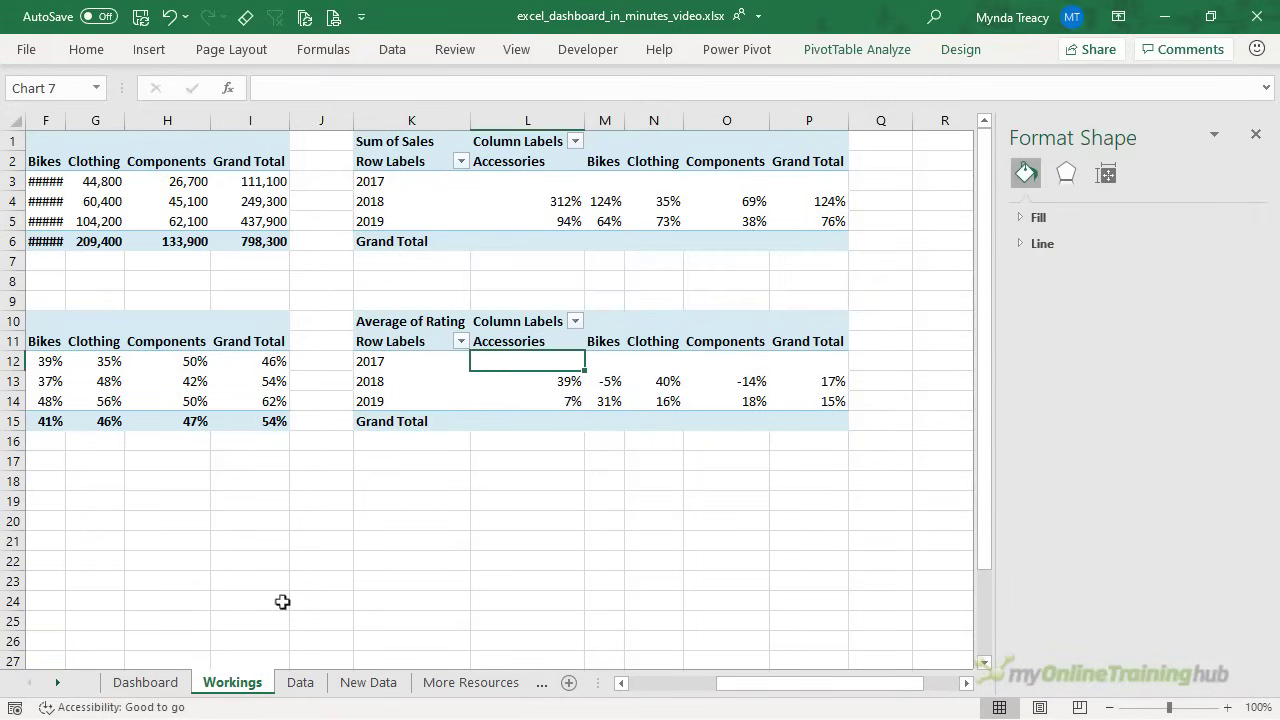
click(145, 682)
click(824, 462)
key(ctrl+v)
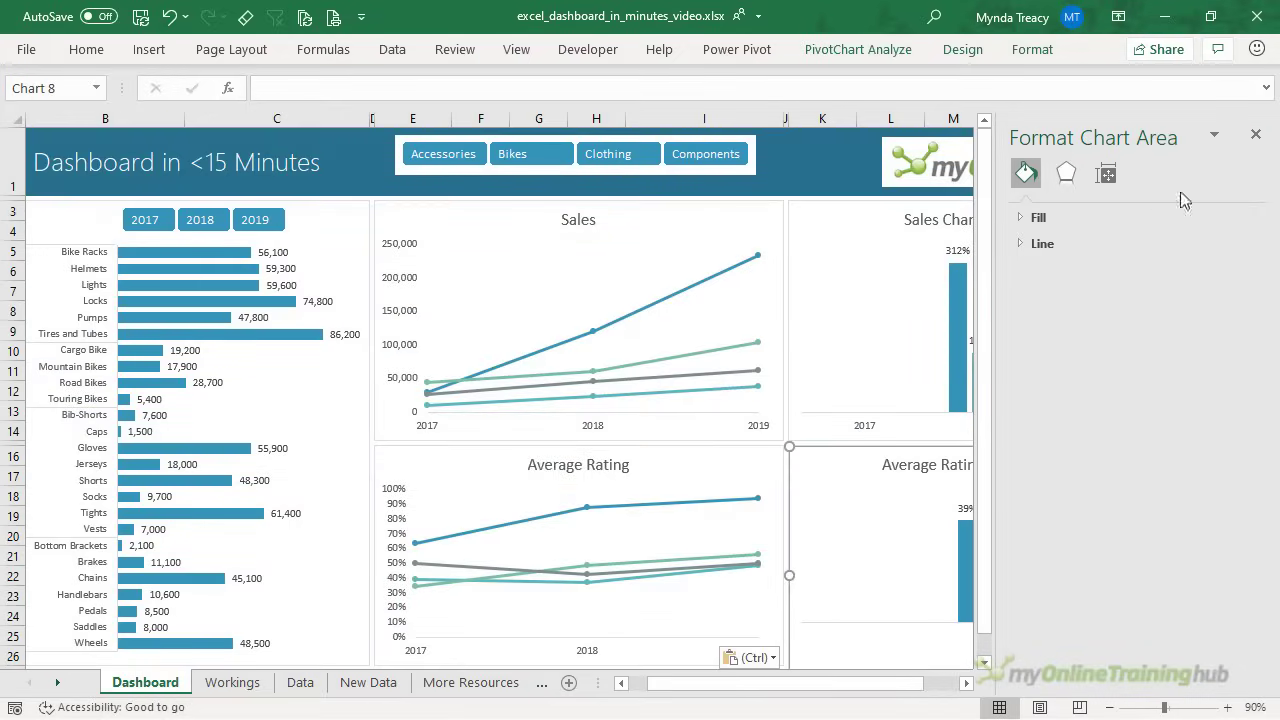
Resize the Average Rating Change Year on Year chart to match the width of the Sales Change Year on Year chart and the Average Rating chart's height.
click(1256, 133)
scroll(1231, 486, down, 2)
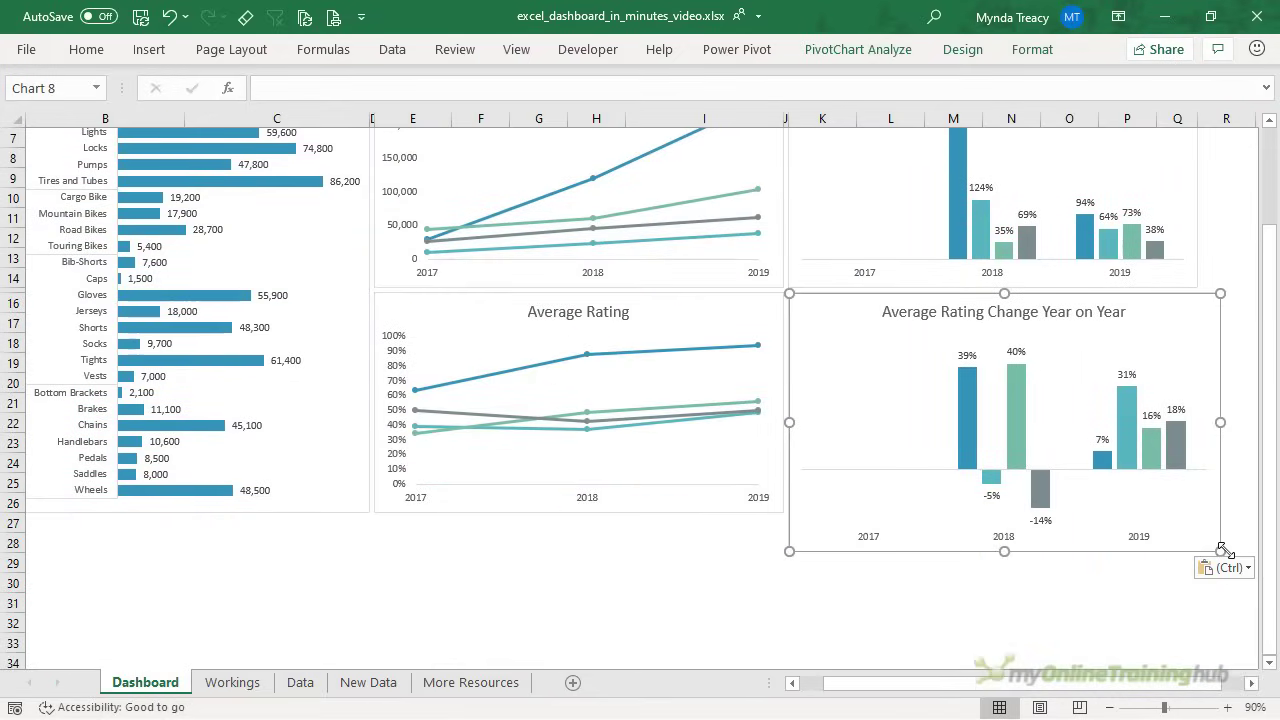
drag(1222, 549, 1176, 508)
click(1017, 557)
scroll(840, 600, up, 2)
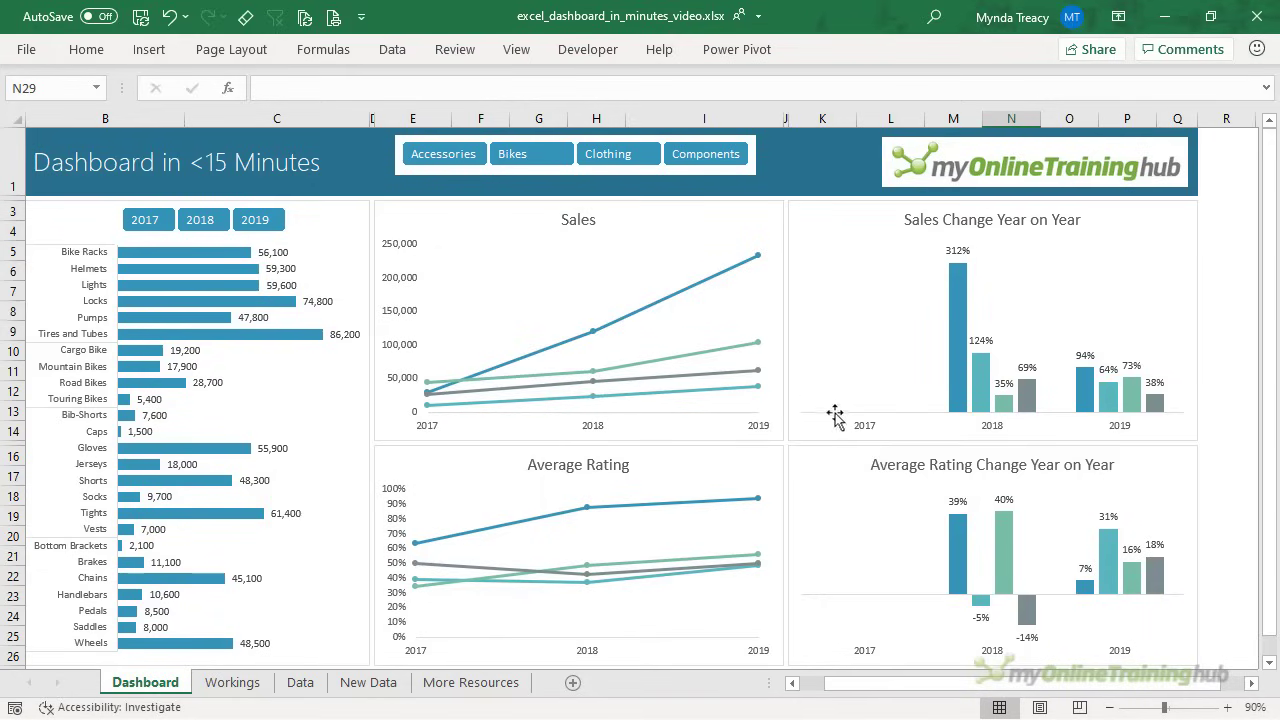
Duplicate the Sales chart, remove the copy's axes and chart title, and add a legend at the bottom.
click(670, 207)
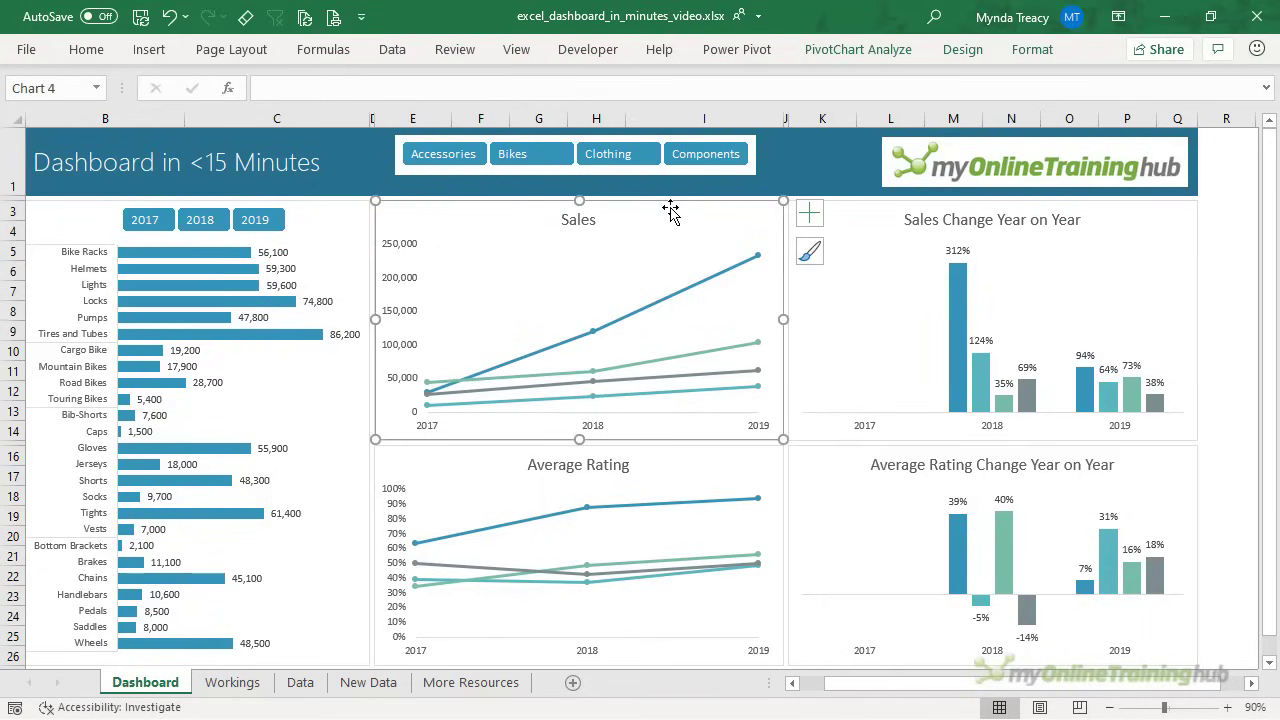
key(ctrl+d)
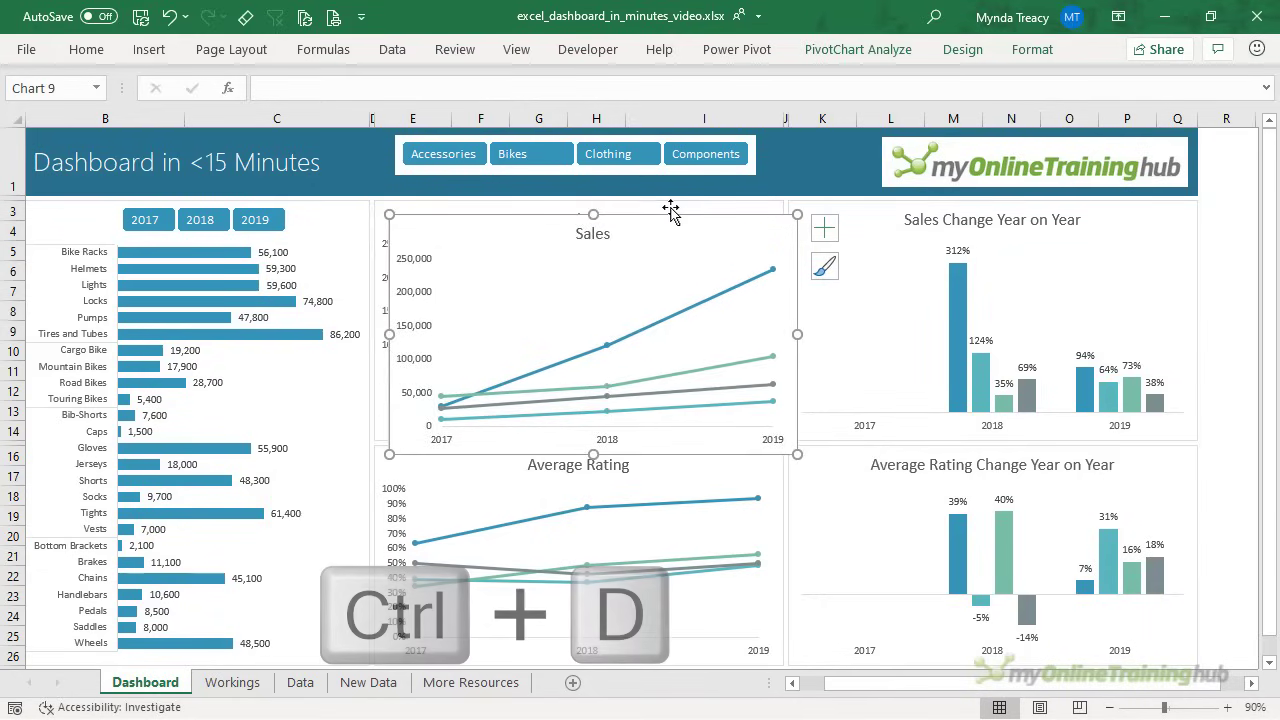
click(822, 226)
click(874, 253)
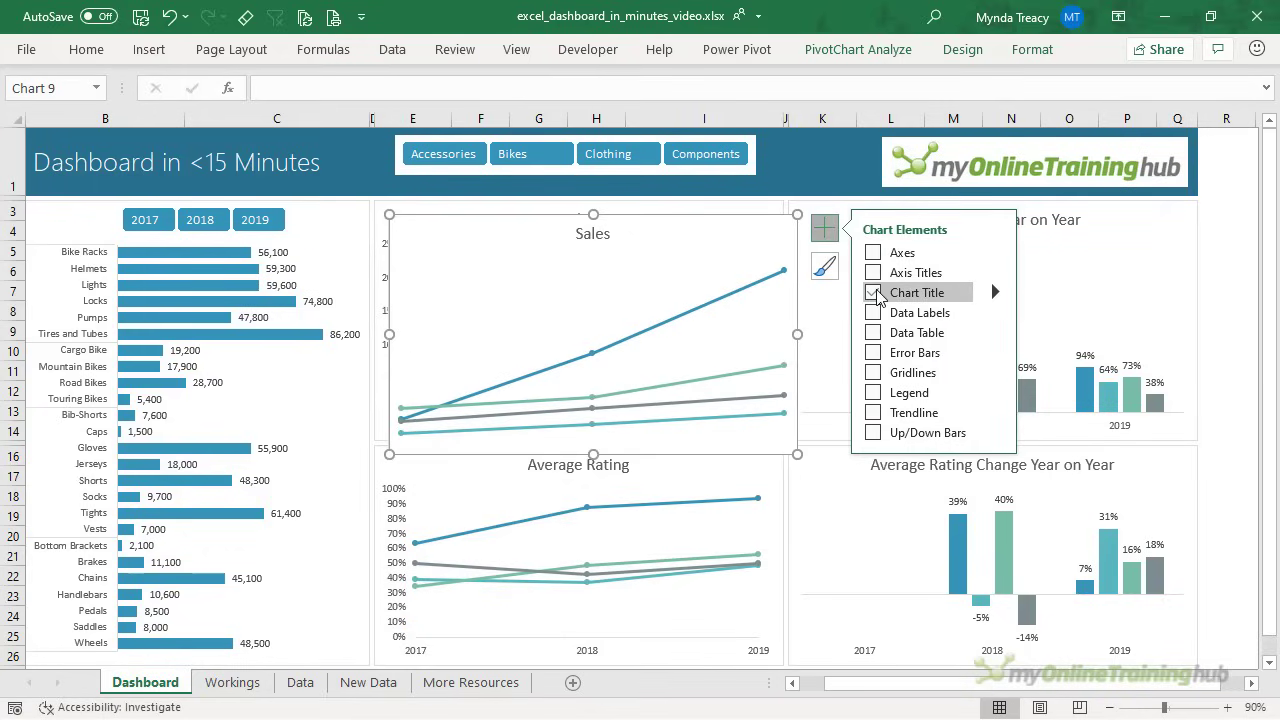
click(885, 293)
click(995, 392)
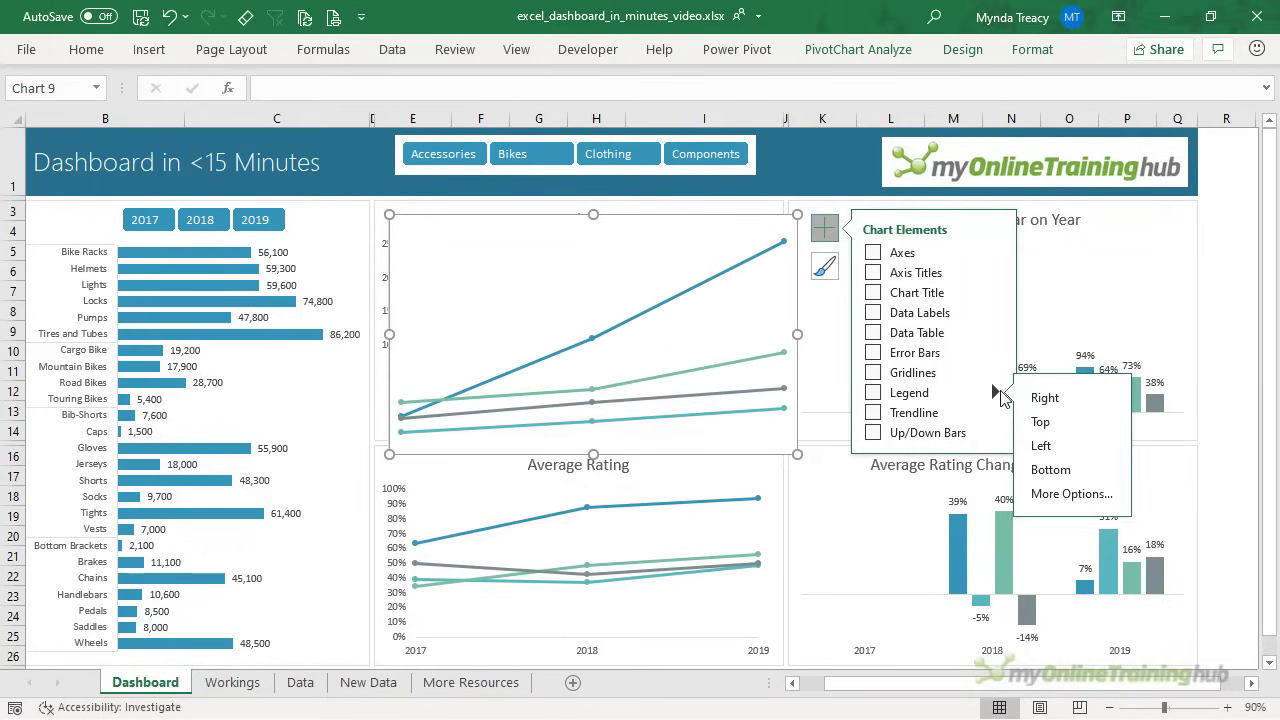
click(1106, 472)
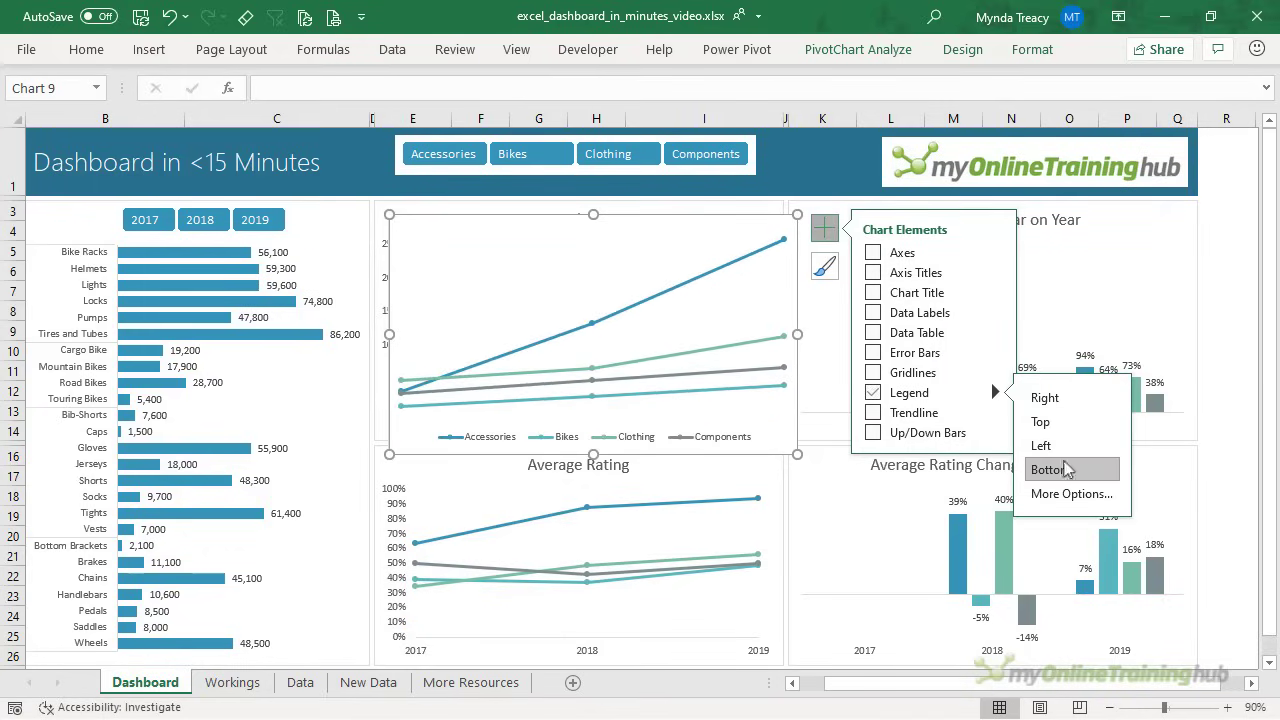
Shrink the duplicated chart to a thin strip showing its legend and fit it in the header directly above the Sales chart.
click(648, 396)
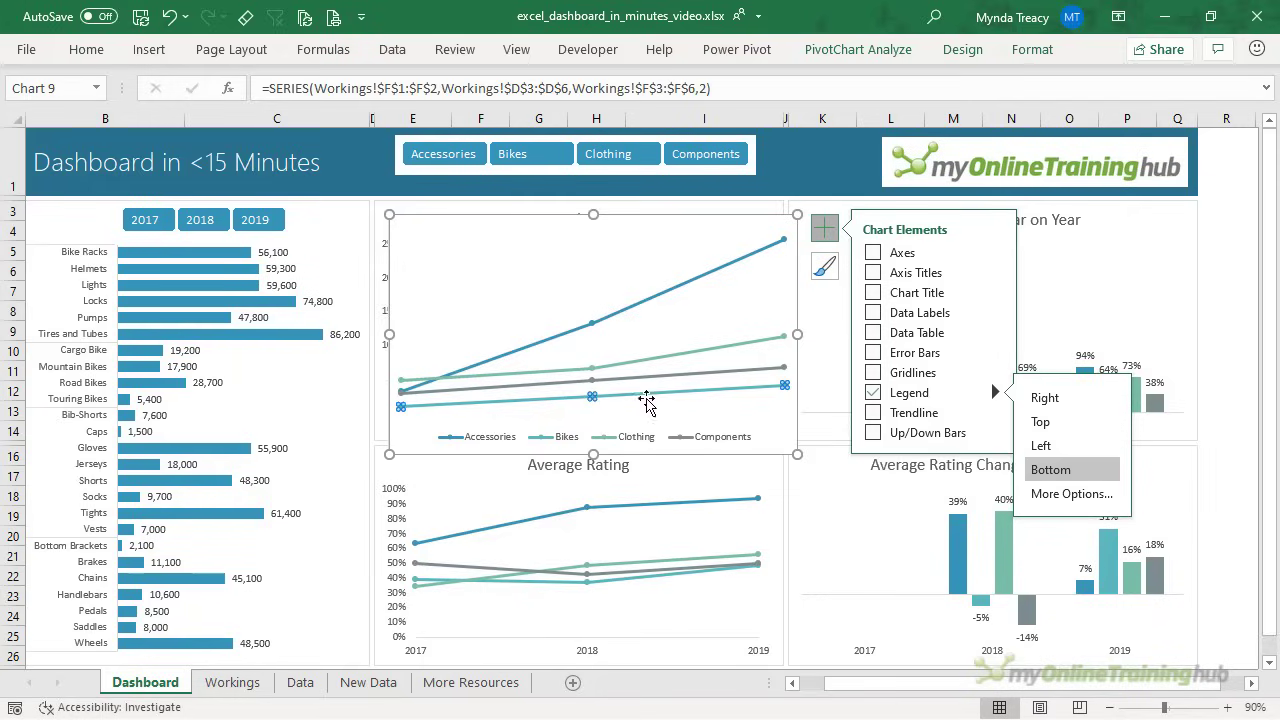
click(660, 342)
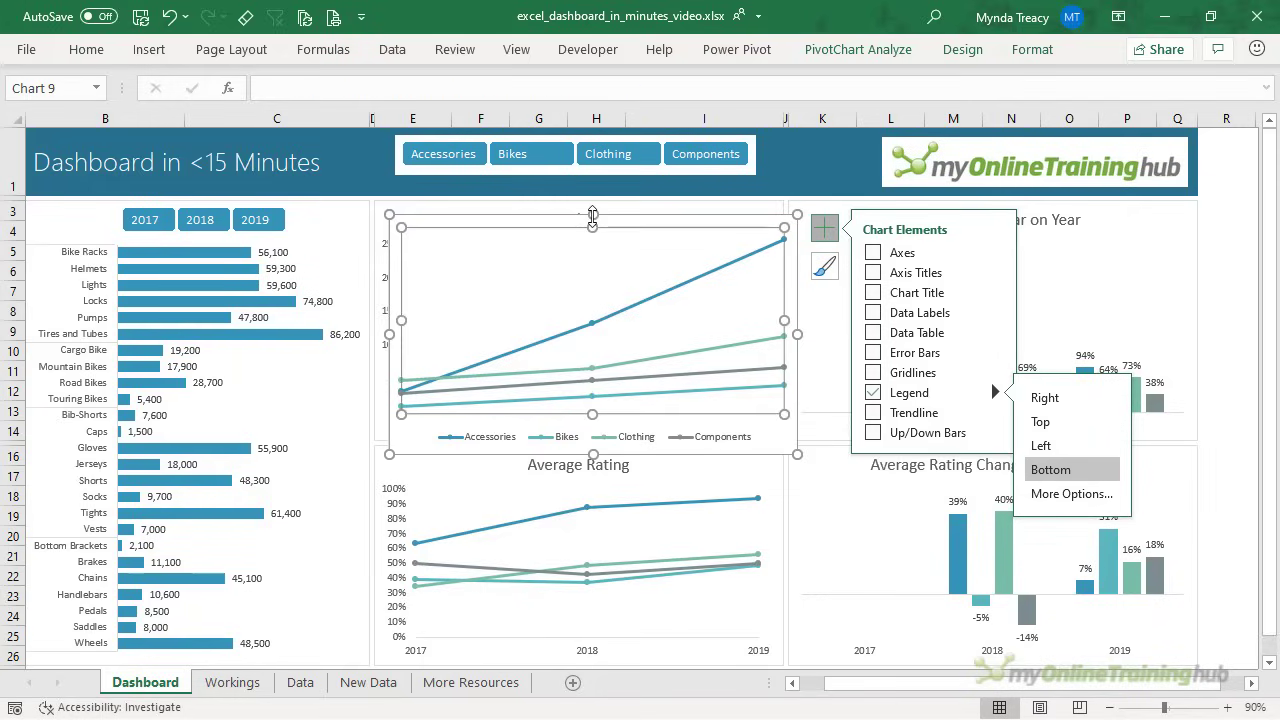
drag(591, 229, 593, 377)
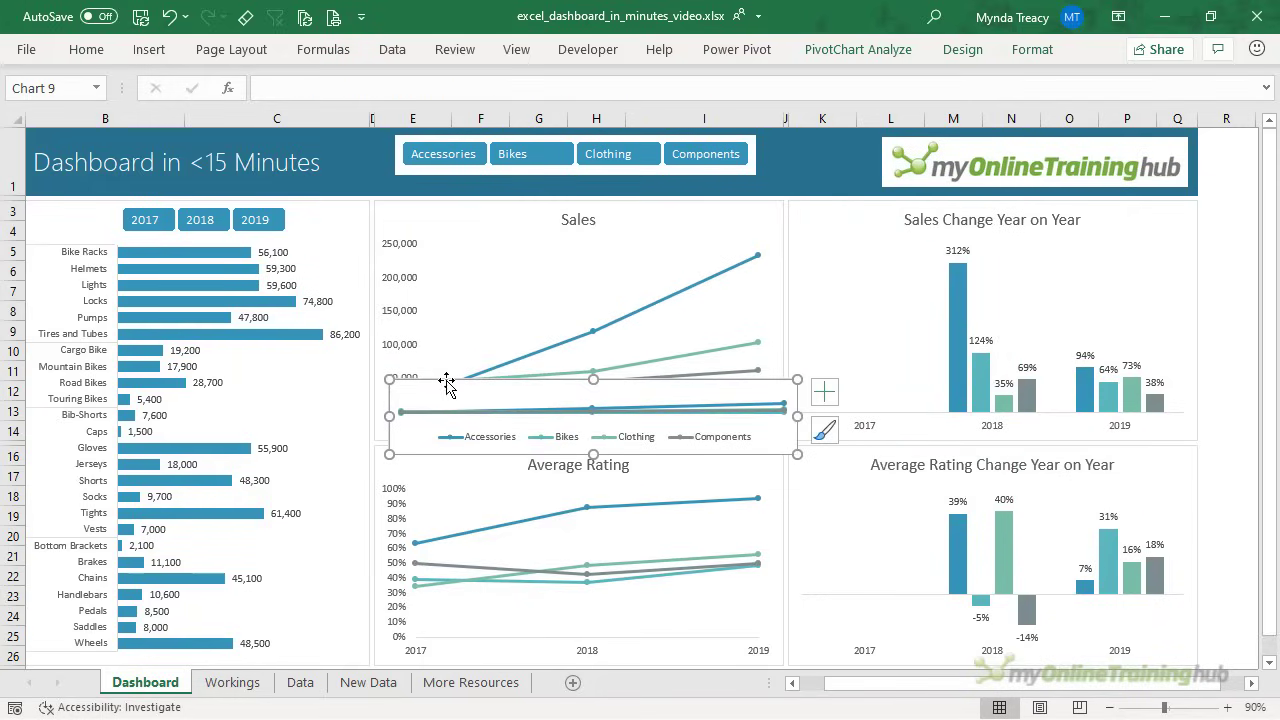
drag(443, 374, 431, 135)
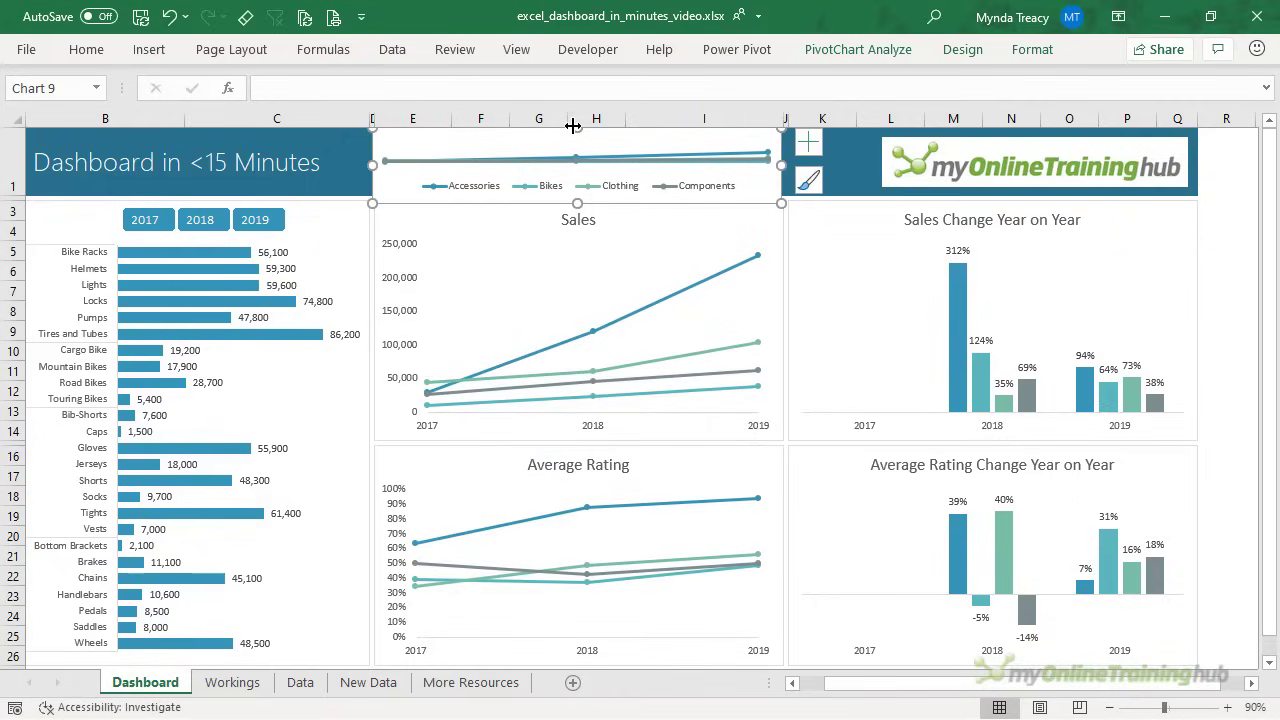
mouse_move(578, 131)
mouse_down()
mouse_move(577, 142)
mouse_move(551, 134)
mouse_up()
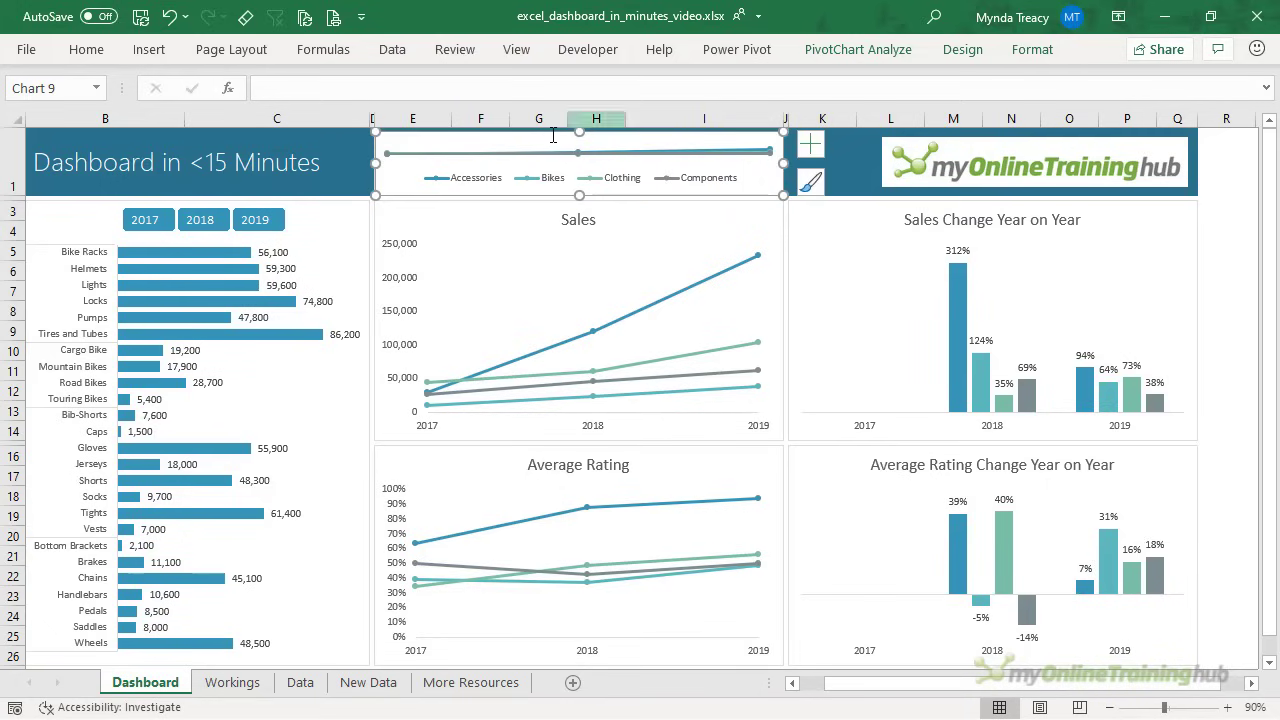
Send the legend chart to the back so that it sits behind the Category slicer.
click(1030, 50)
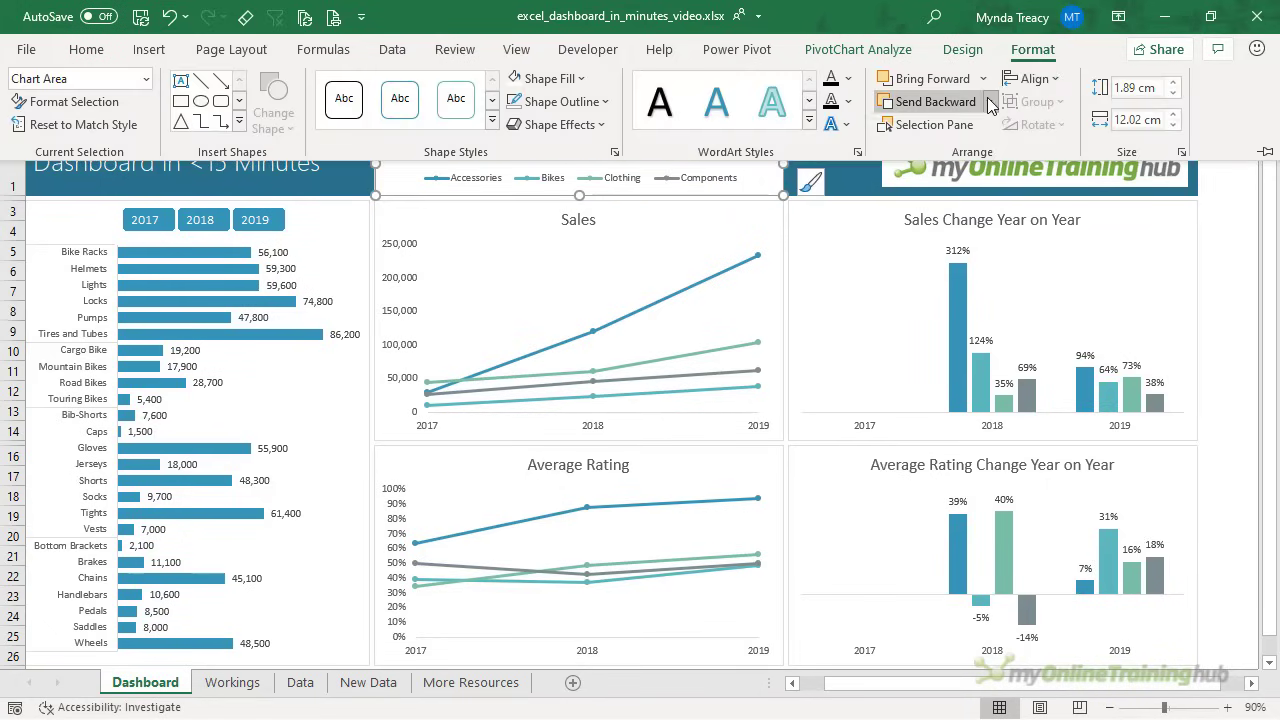
click(988, 101)
click(985, 152)
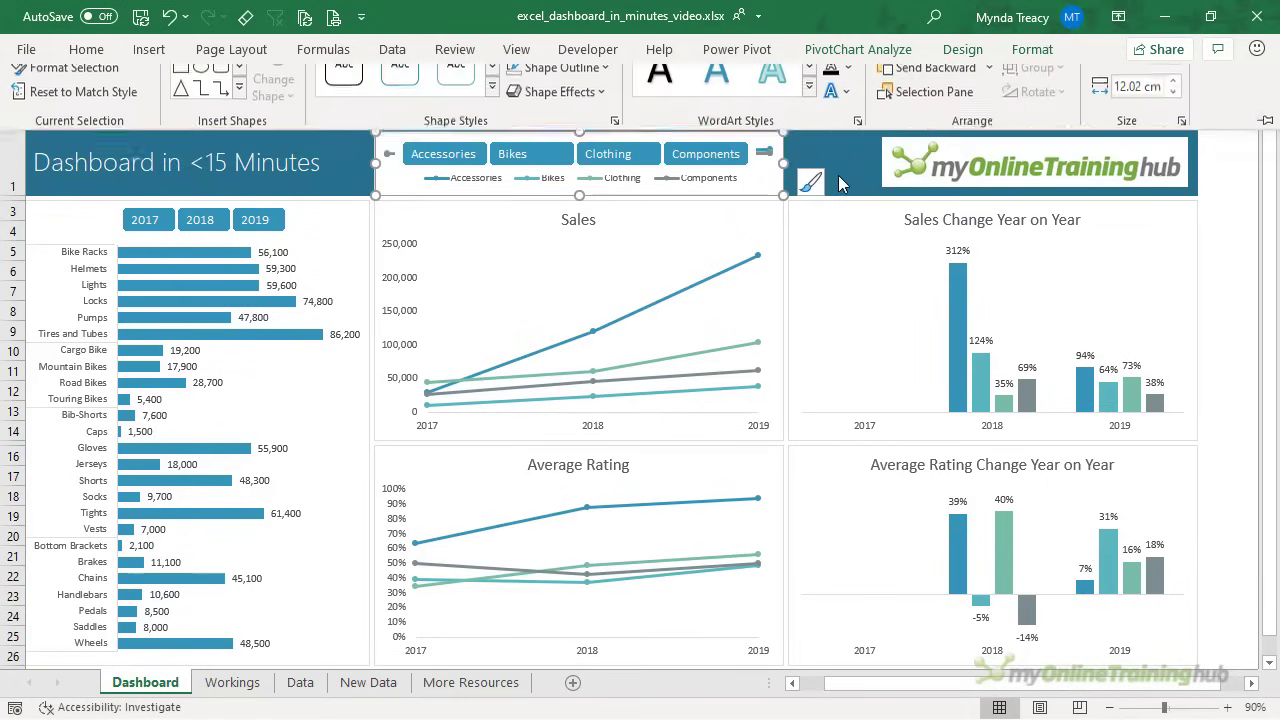
Widen the Category slicer on both sides to cover the legend chart's lines and move the legend slightly lower.
click(757, 147)
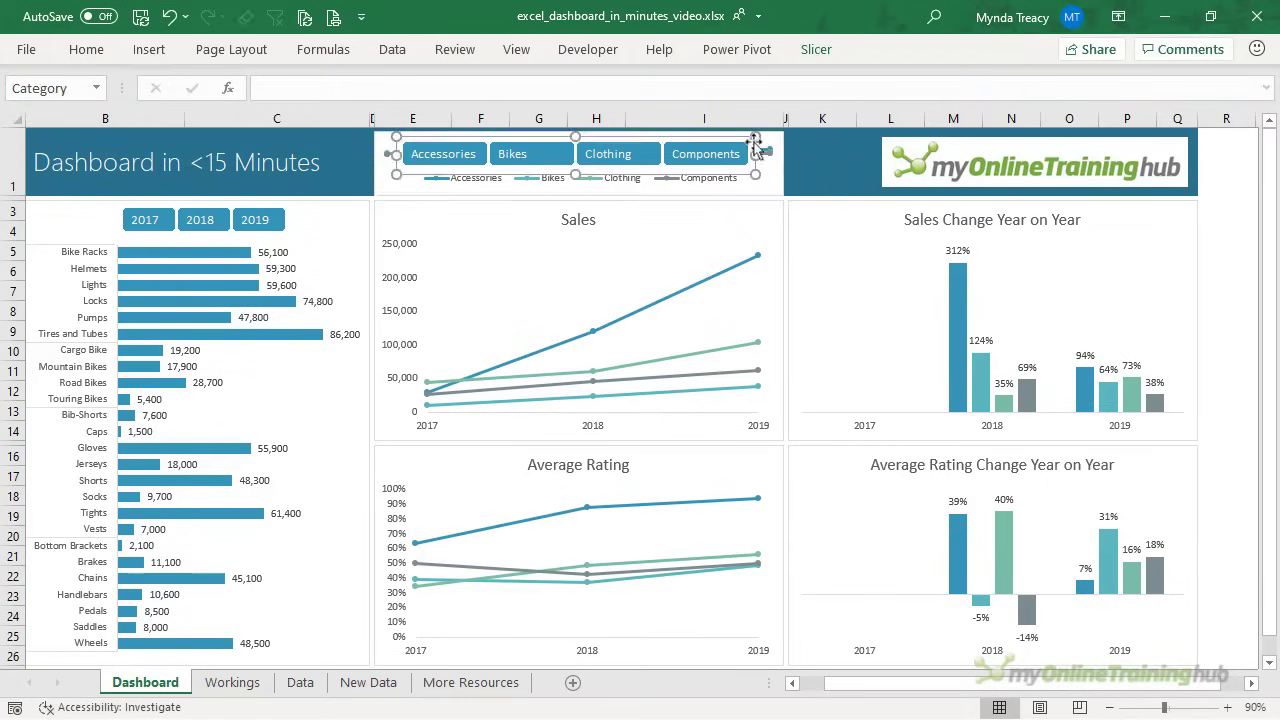
drag(757, 153, 773, 153)
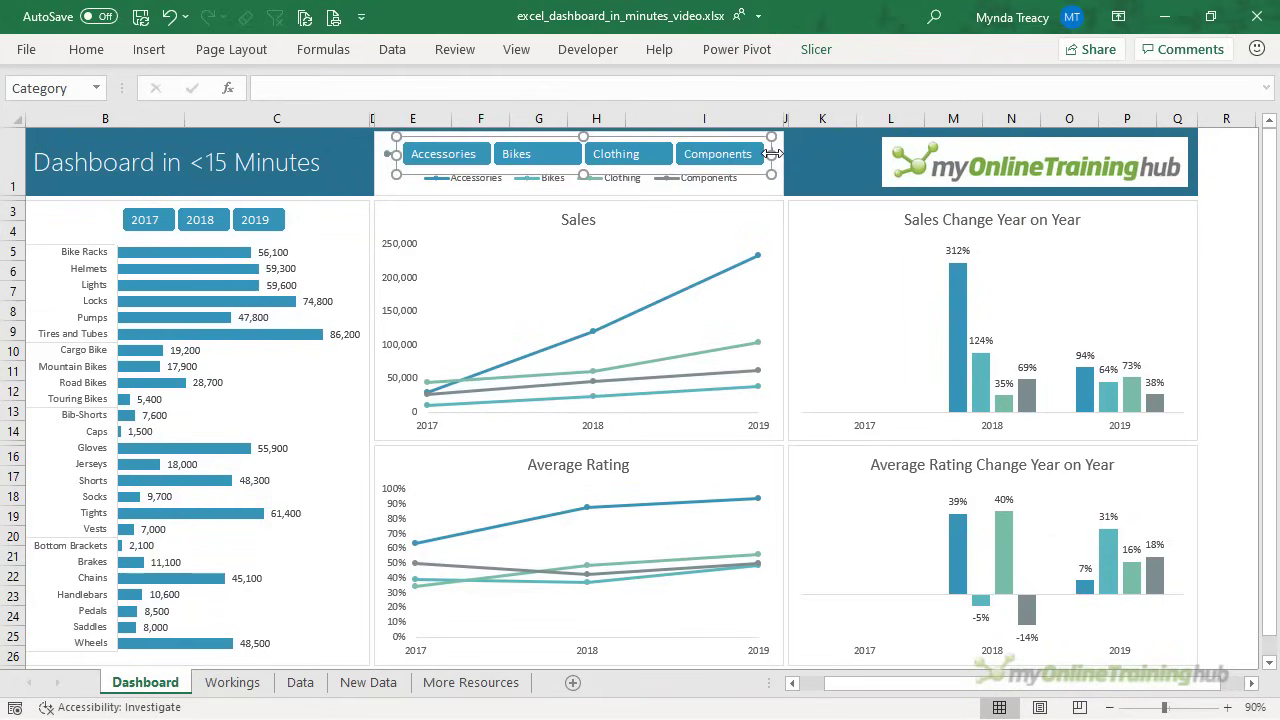
drag(392, 155, 380, 155)
click(547, 185)
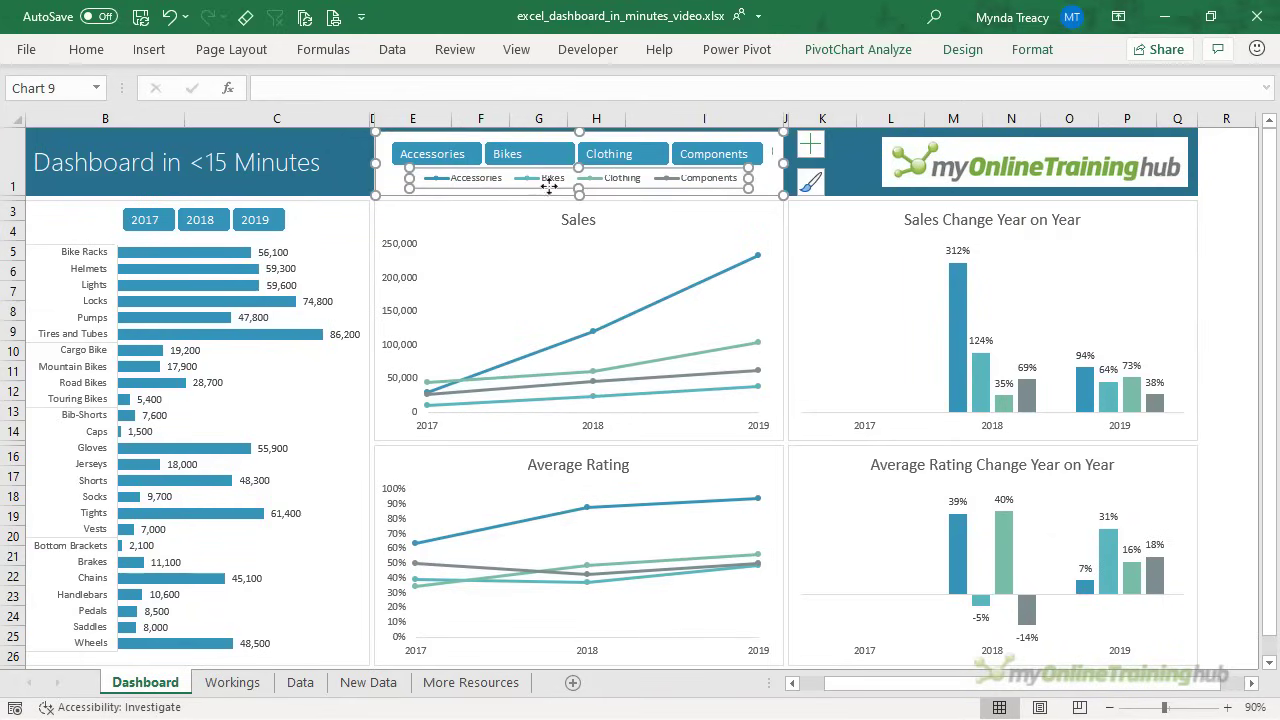
drag(549, 189, 549, 192)
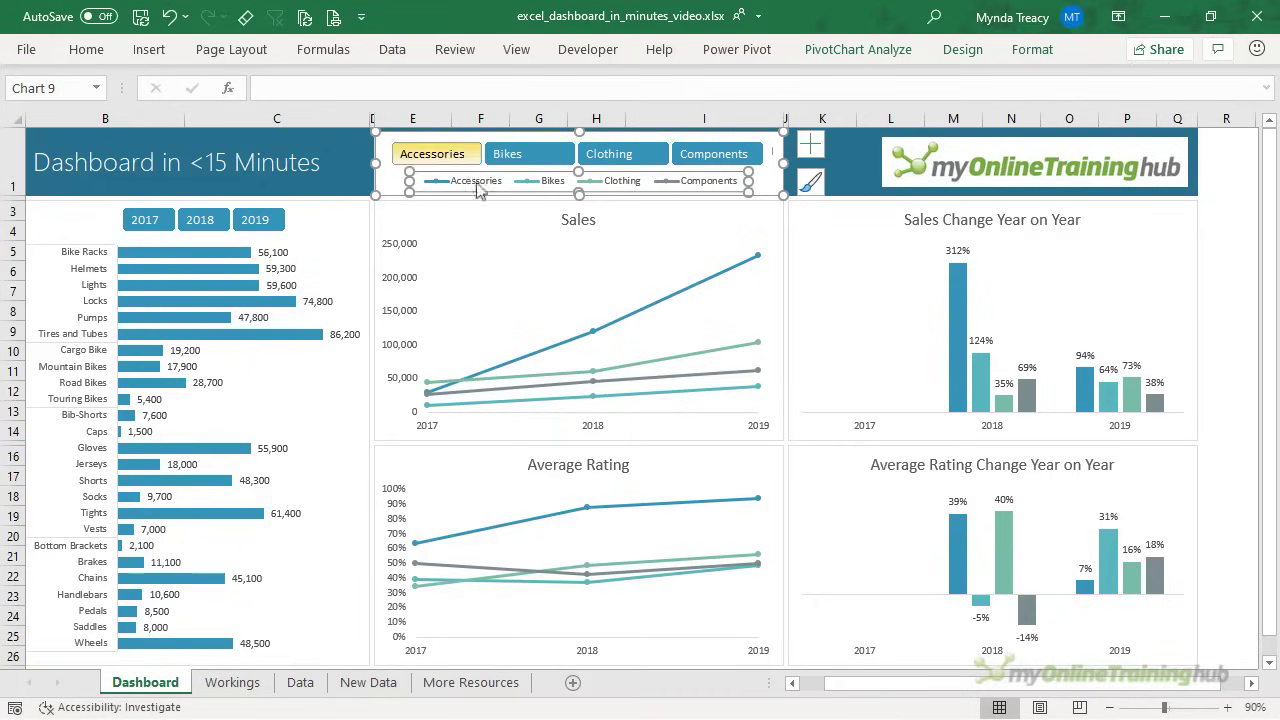
Select the Category slicer and the legend chart together and nudge them slightly upward in the header.
click(380, 172)
click(380, 160)
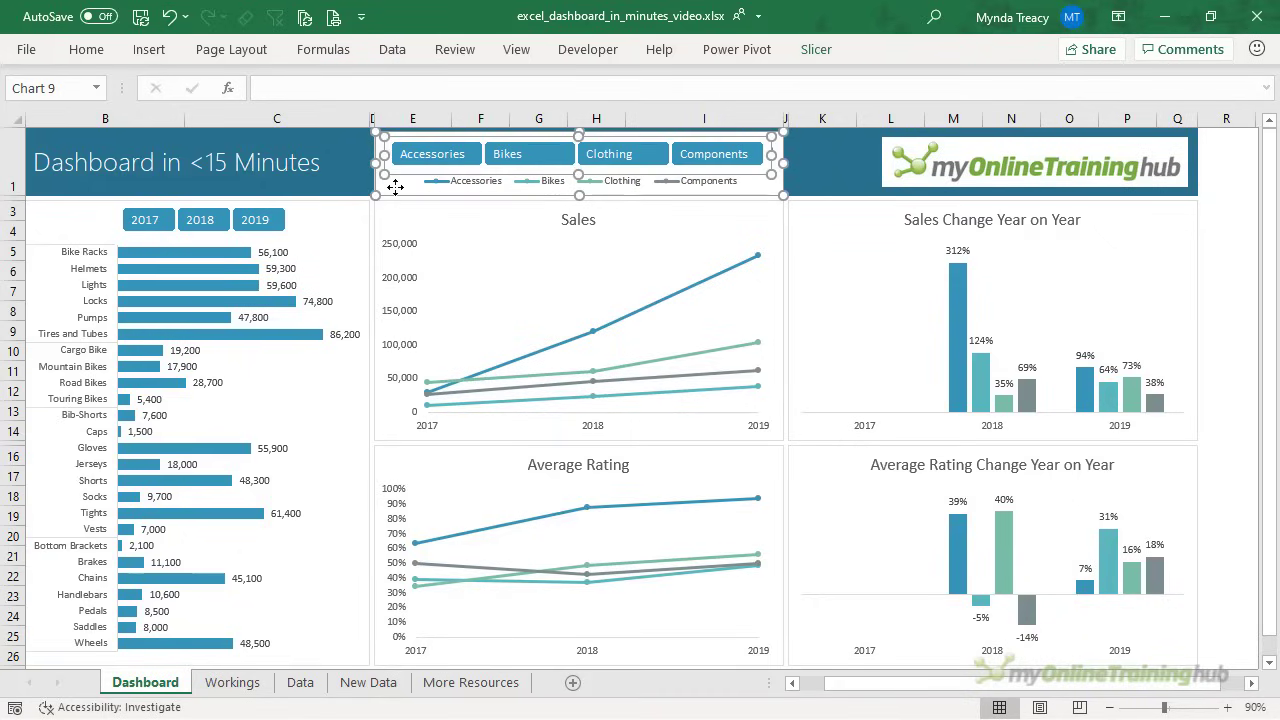
ctrl+click(780, 164)
click(805, 164)
click(783, 160)
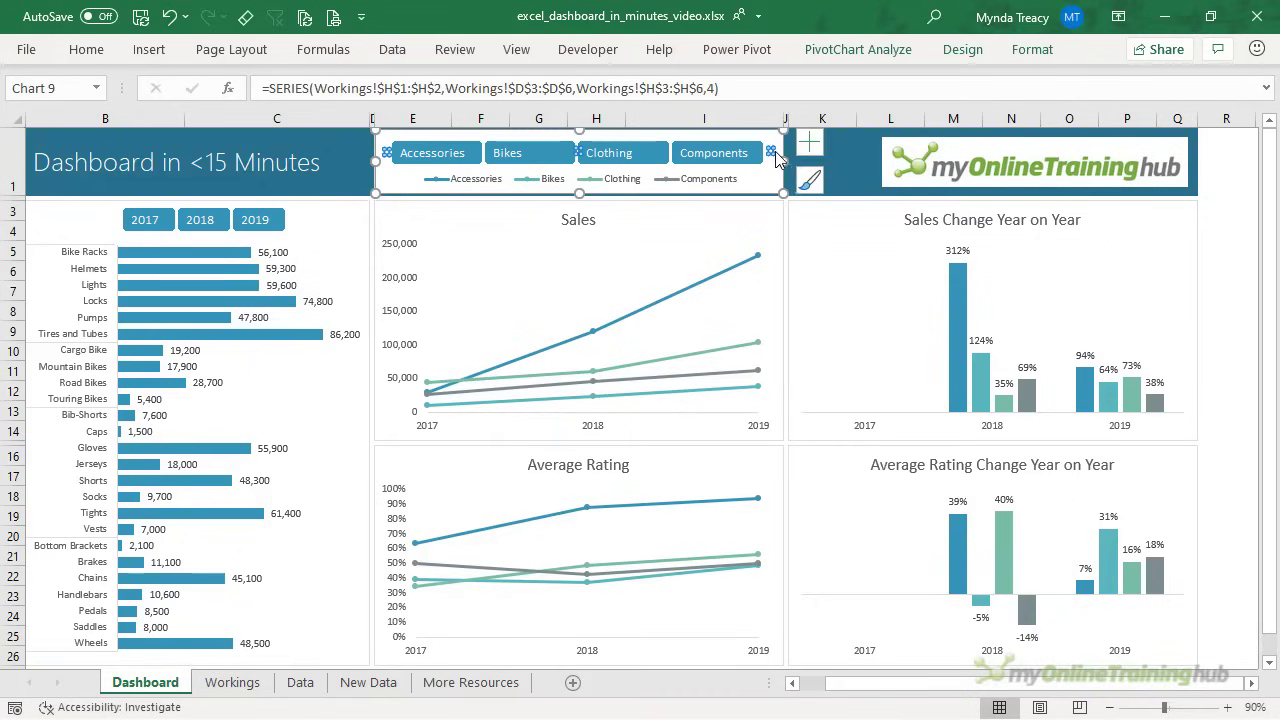
click(779, 160)
click(835, 153)
Test the Category slicer by filtering to Accessories, Bikes and Clothing, and reselect all four categories.
drag(440, 160, 595, 164)
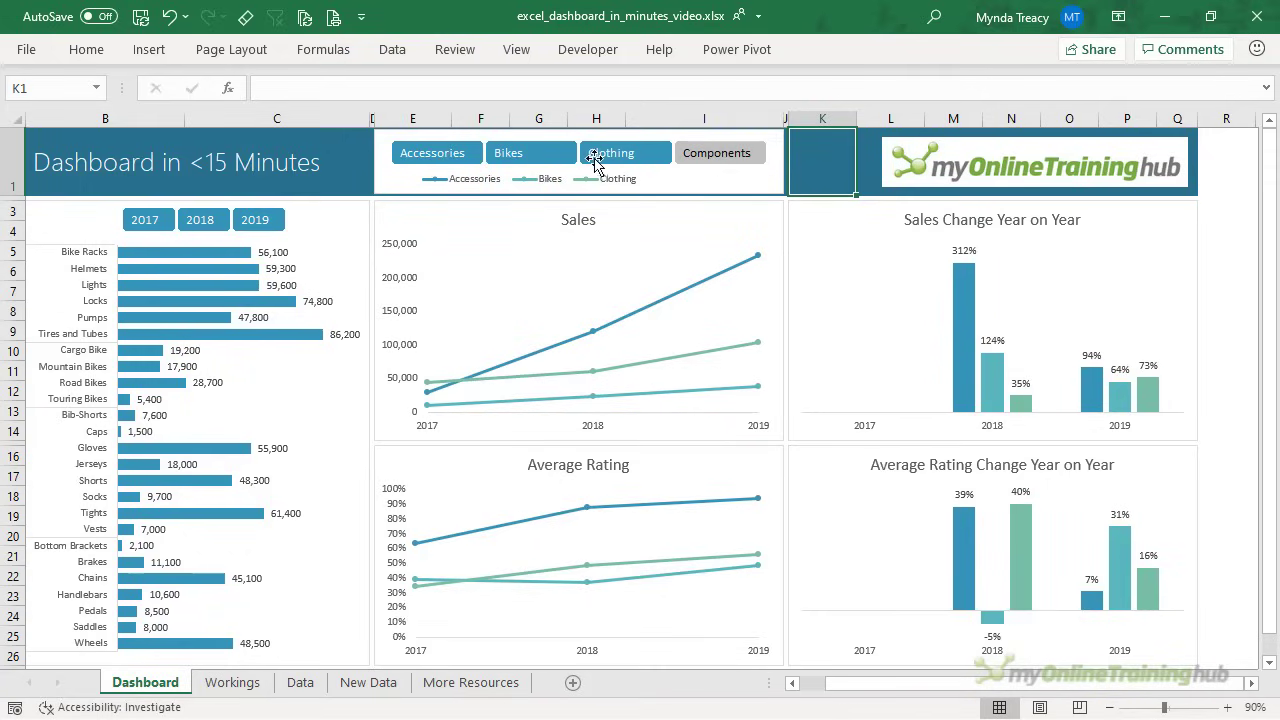
drag(700, 156, 452, 163)
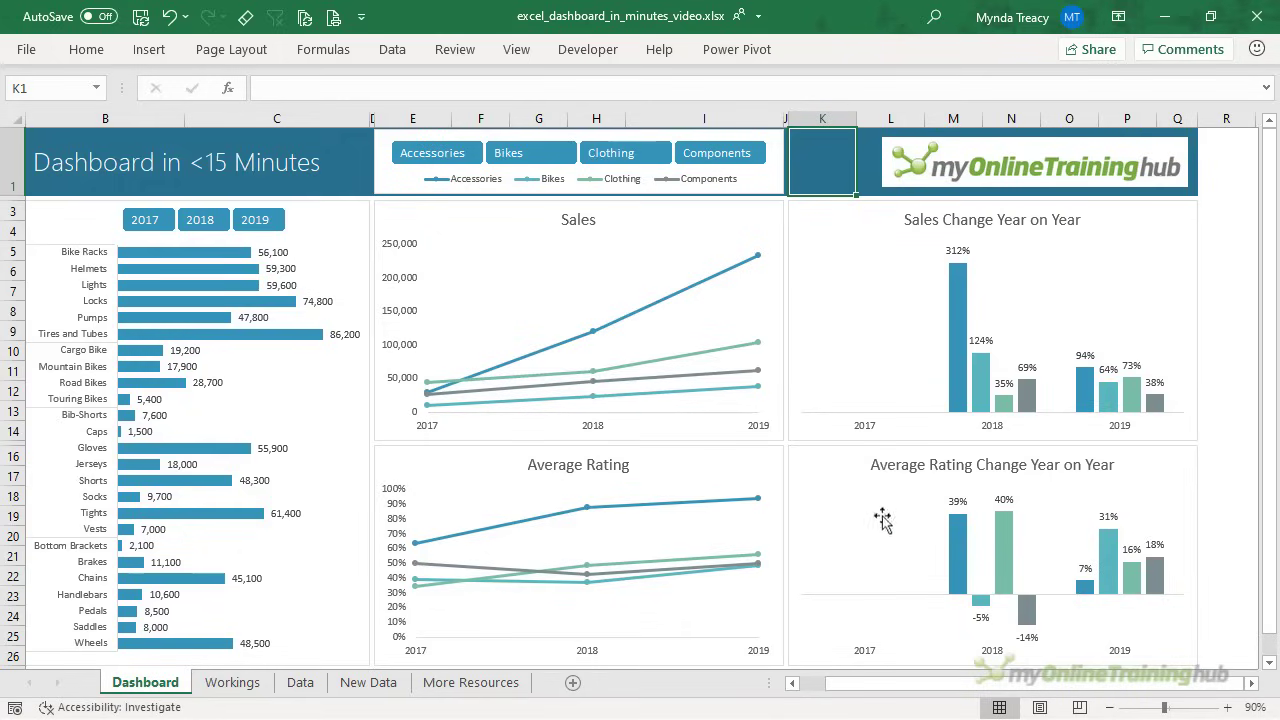
Copy the 2020 records in A1:E25 of the New Data sheet and paste them below the Data sheet's table at A77.
click(300, 682)
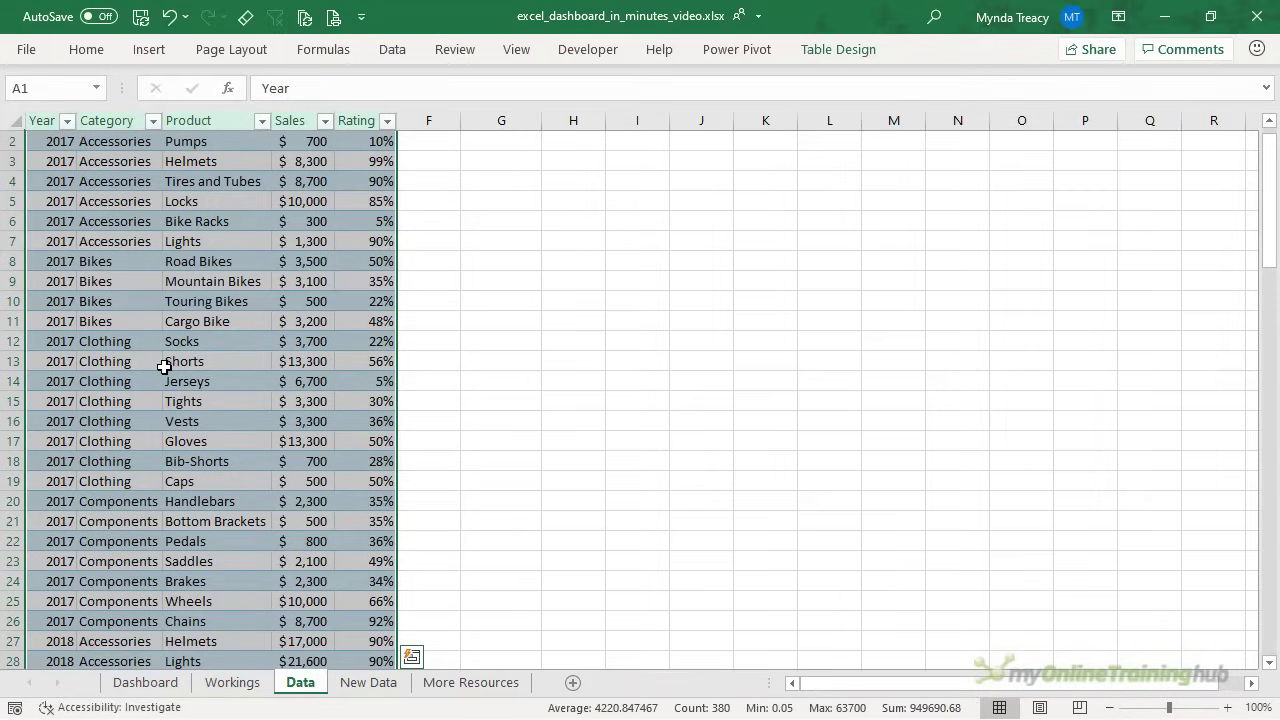
scroll(164, 367, down, 13)
scroll(164, 367, down, 8)
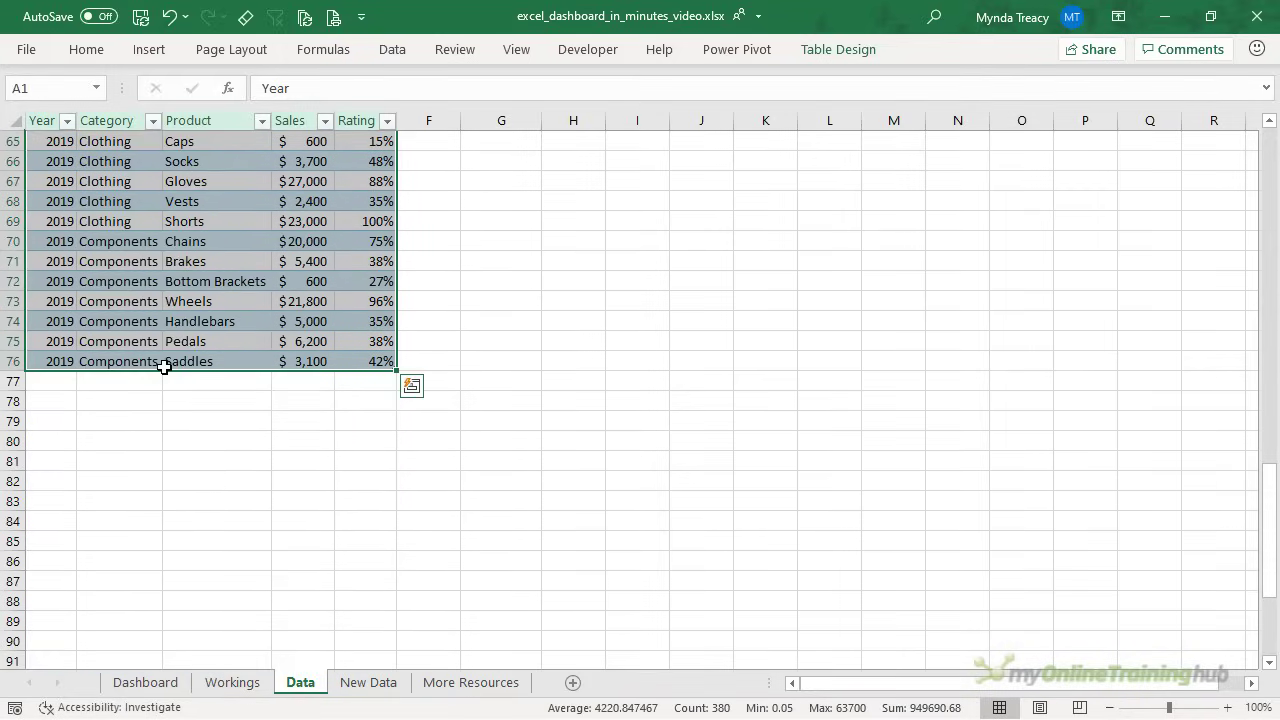
click(61, 382)
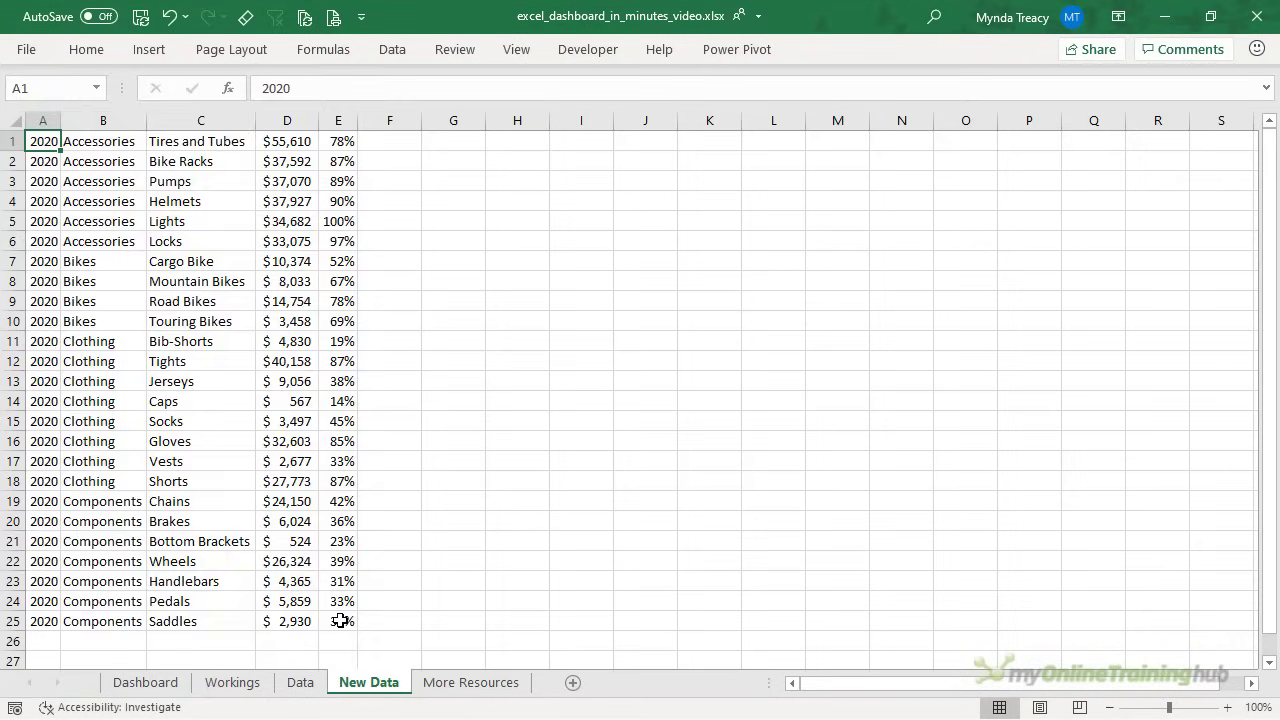
shift+click(341, 621)
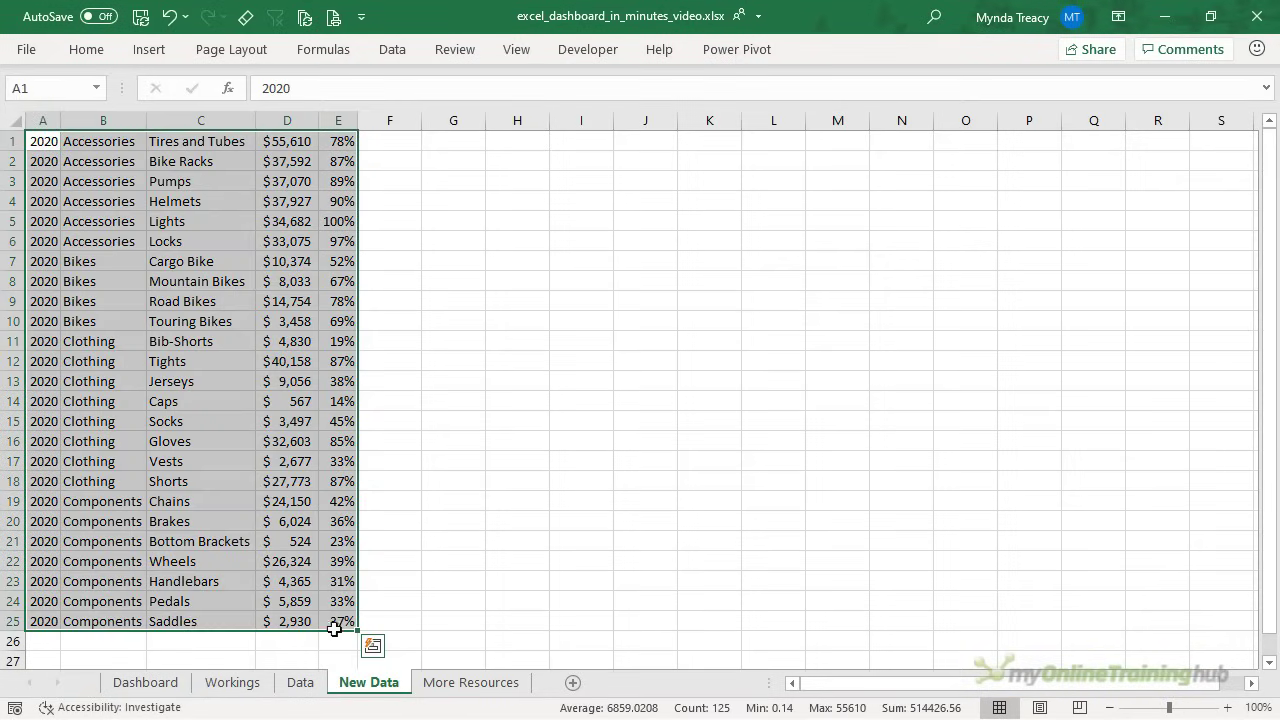
key(ctrl+c)
click(300, 682)
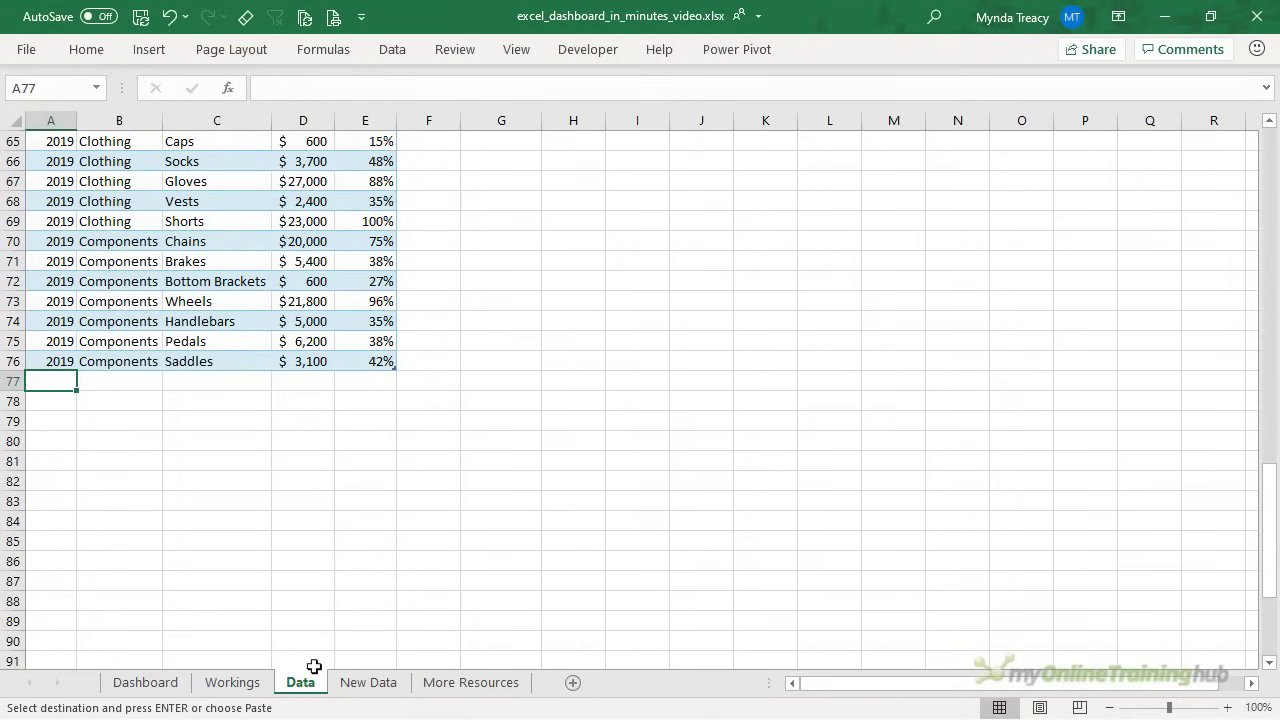
key(ctrl+v)
scroll(583, 397, down, 3)
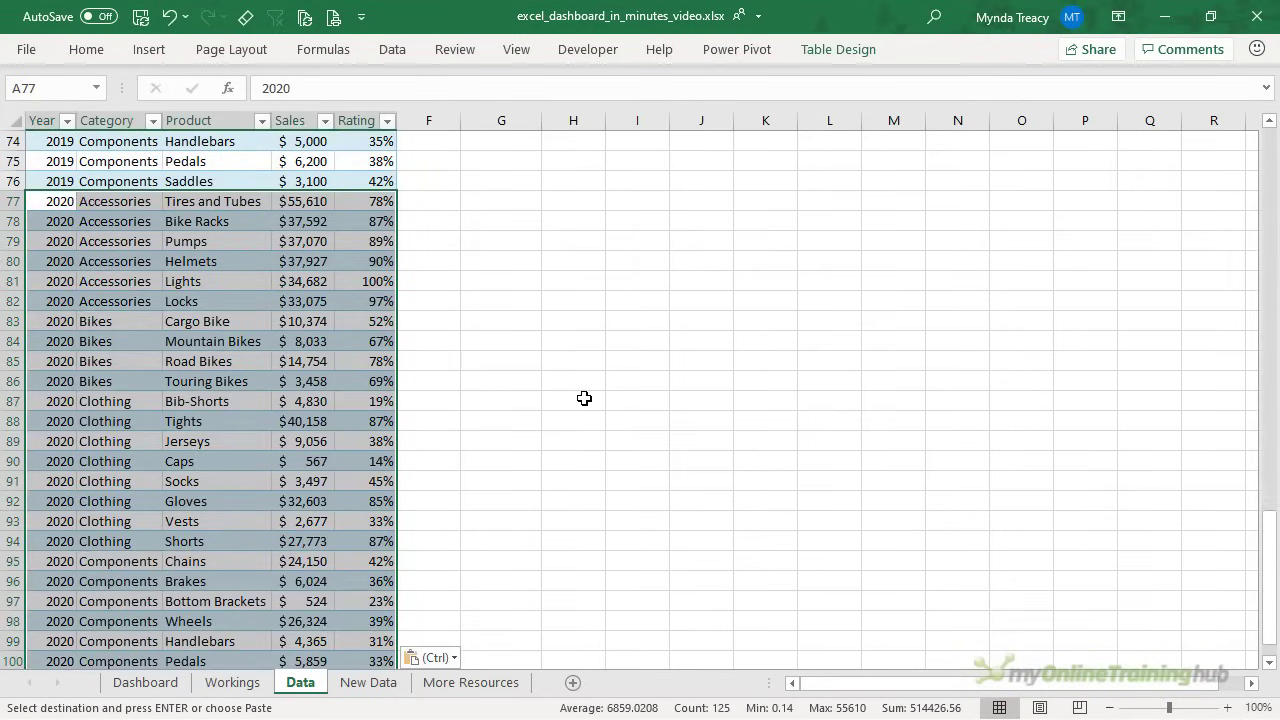
scroll(497, 368, down, 2)
click(486, 364)
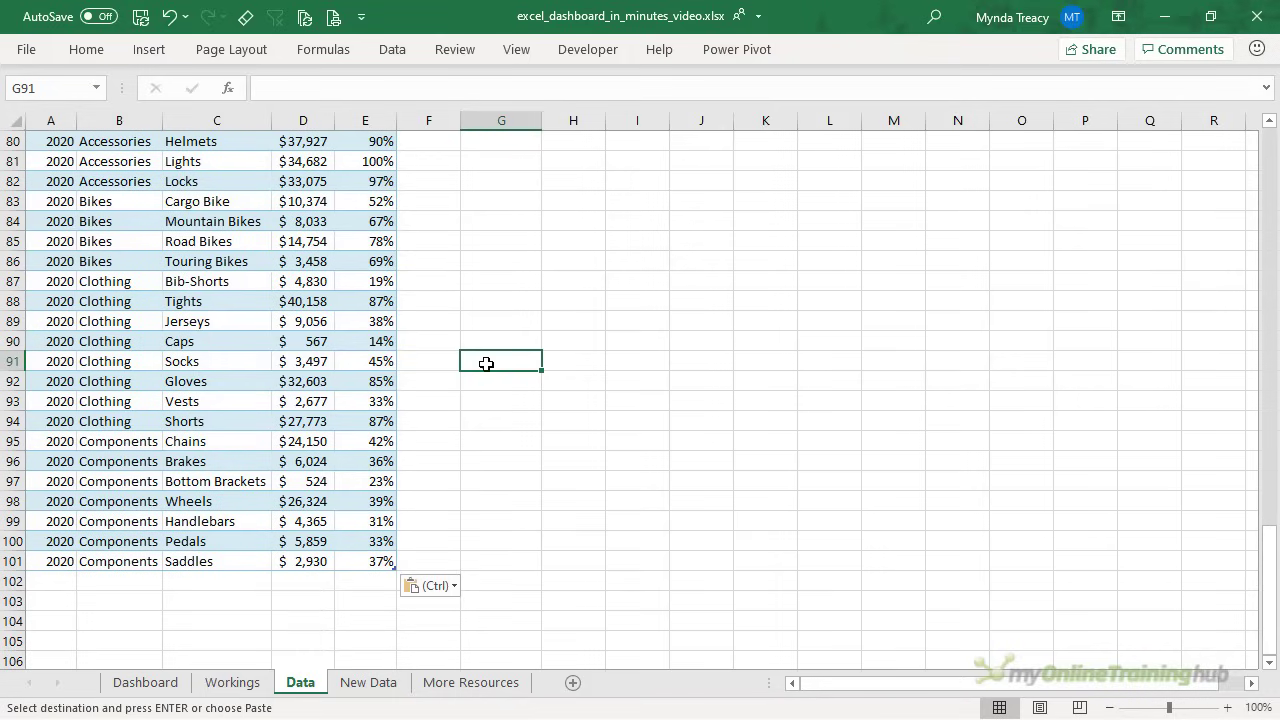
click(402, 574)
Refresh all the workbook's data so that the Dashboard charts and slicers include the pasted 2020 records.
click(148, 684)
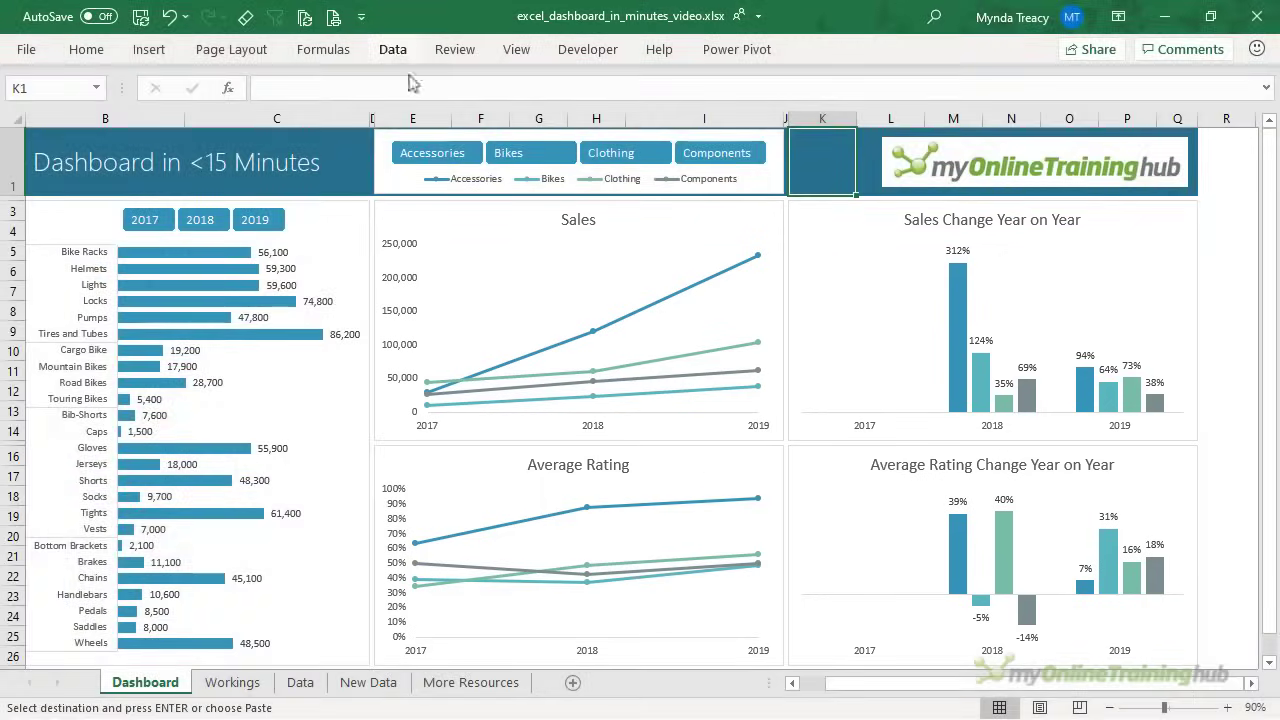
click(392, 50)
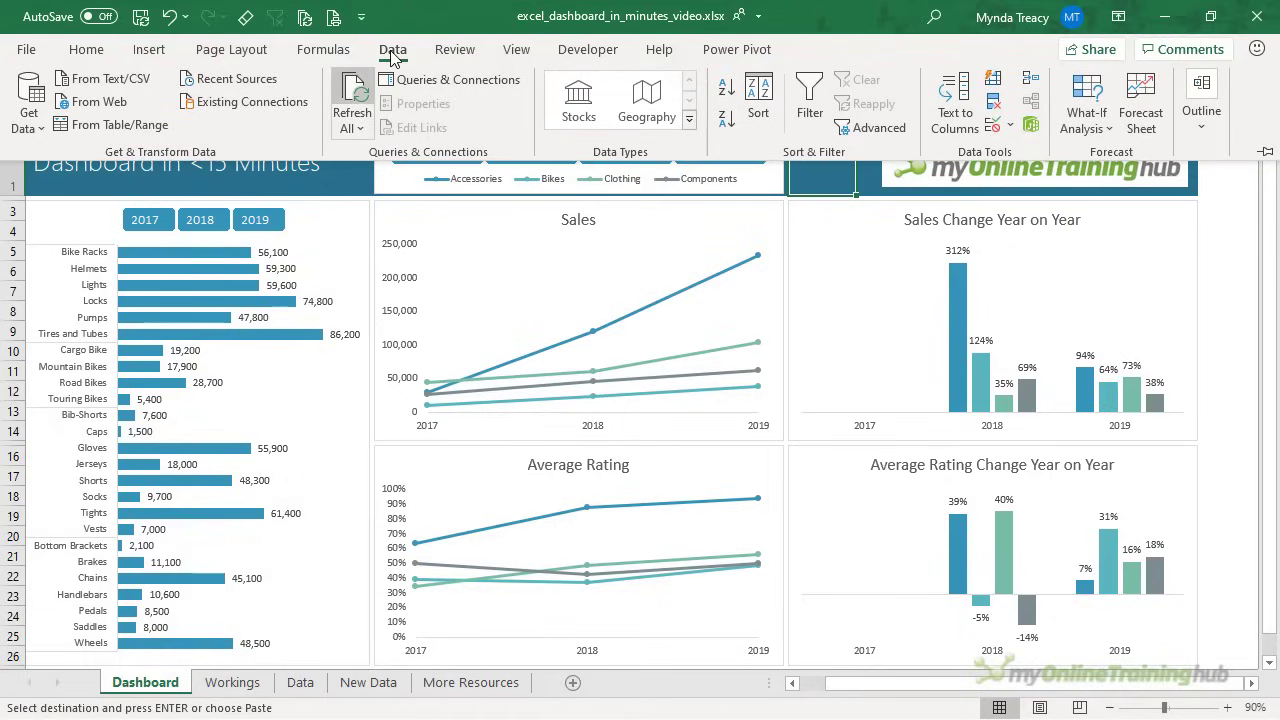
click(350, 97)
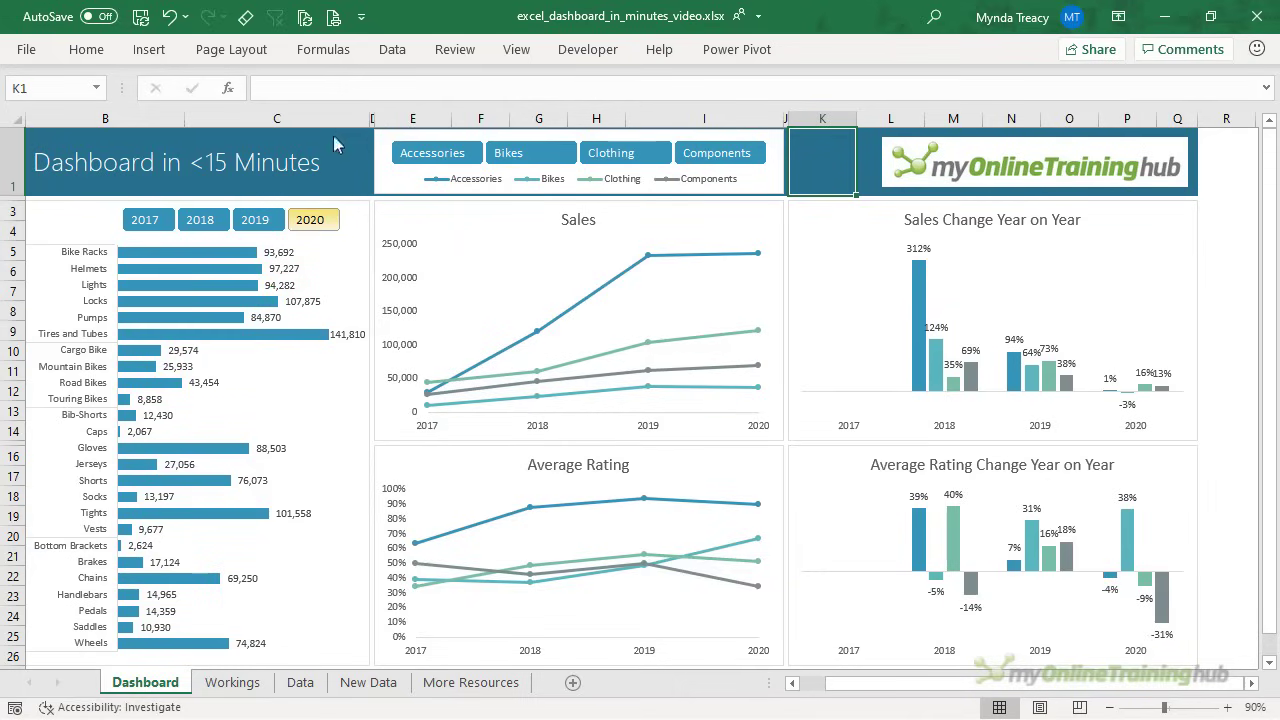
Test the slicers with year 2020 and the categories Bikes, Clothing and Components, and reselect all categories and years.
click(305, 228)
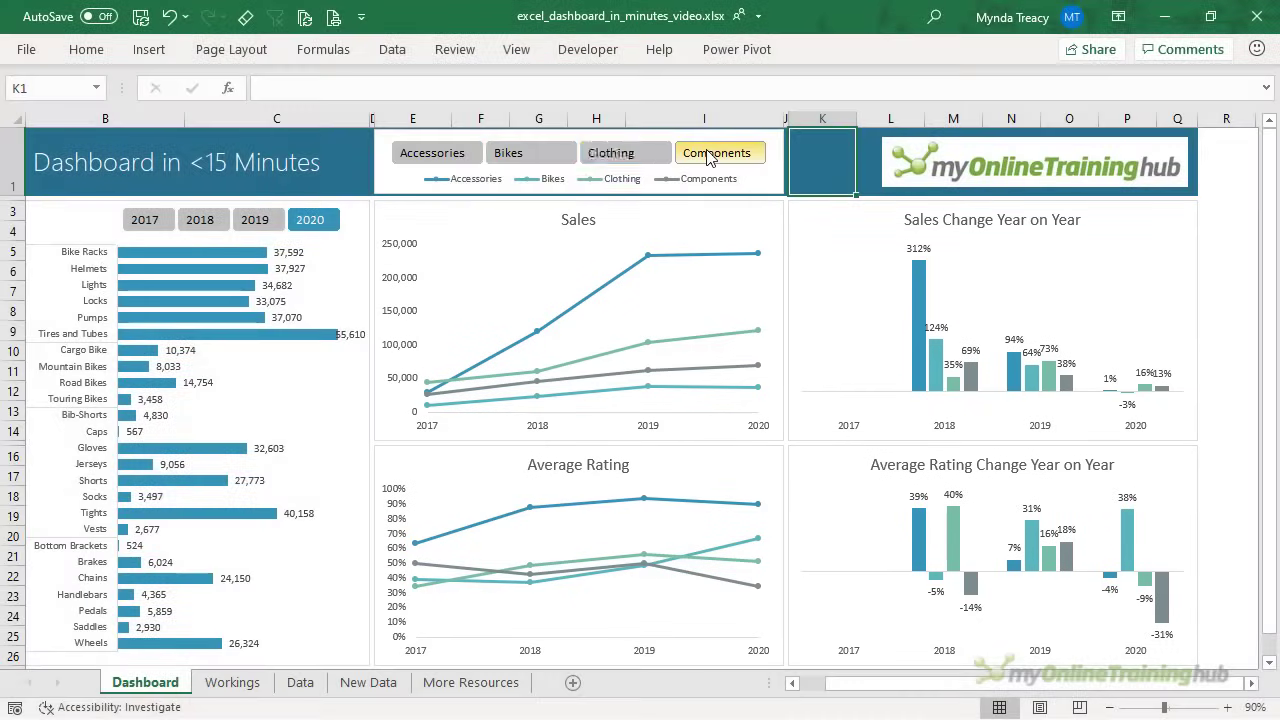
drag(714, 153, 551, 158)
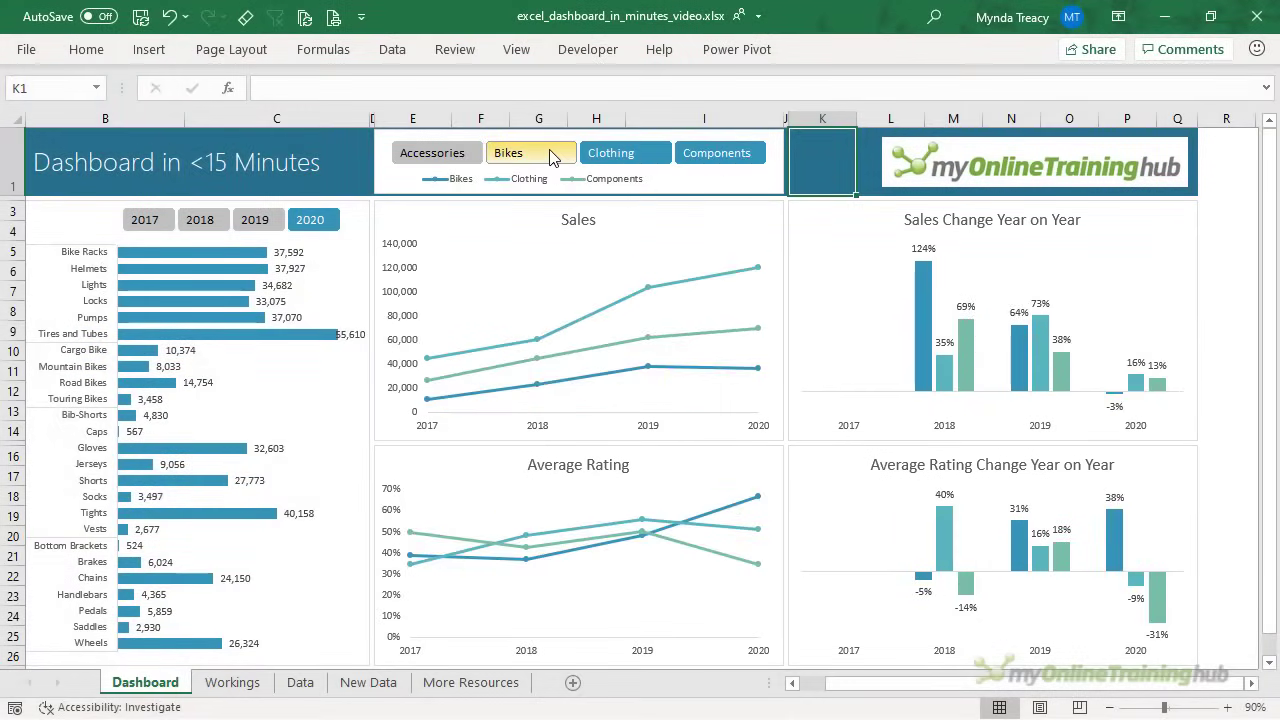
drag(432, 153, 716, 153)
drag(308, 225, 145, 228)
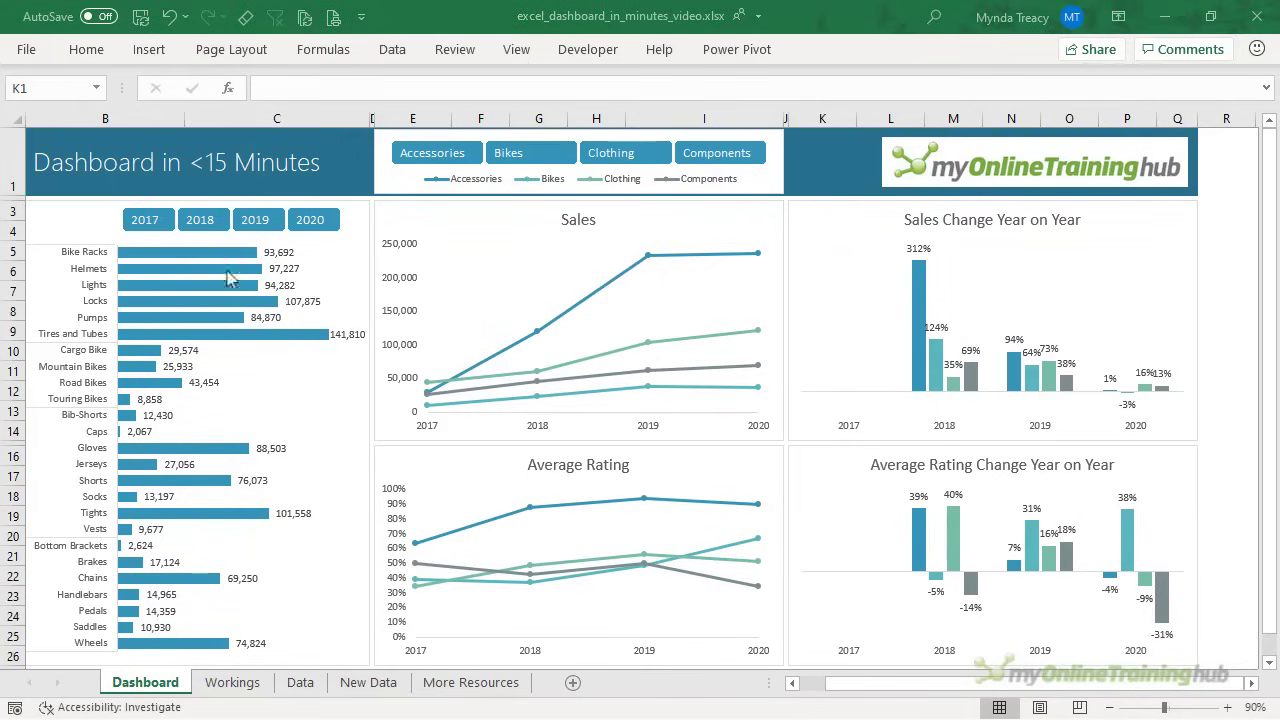
Review the whole Dashboard from column A, the source table on the Data sheet and the PivotTables on the Workings sheet.
click(915, 688)
drag(838, 684, 808, 690)
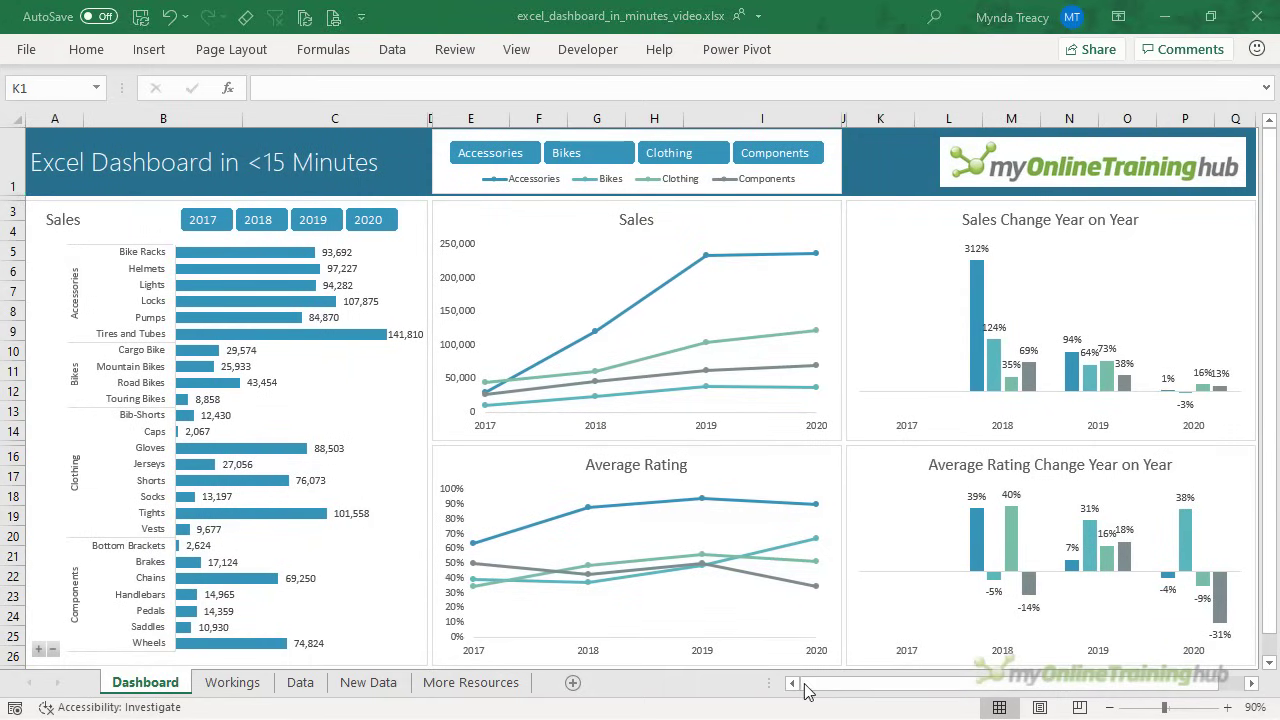
click(303, 684)
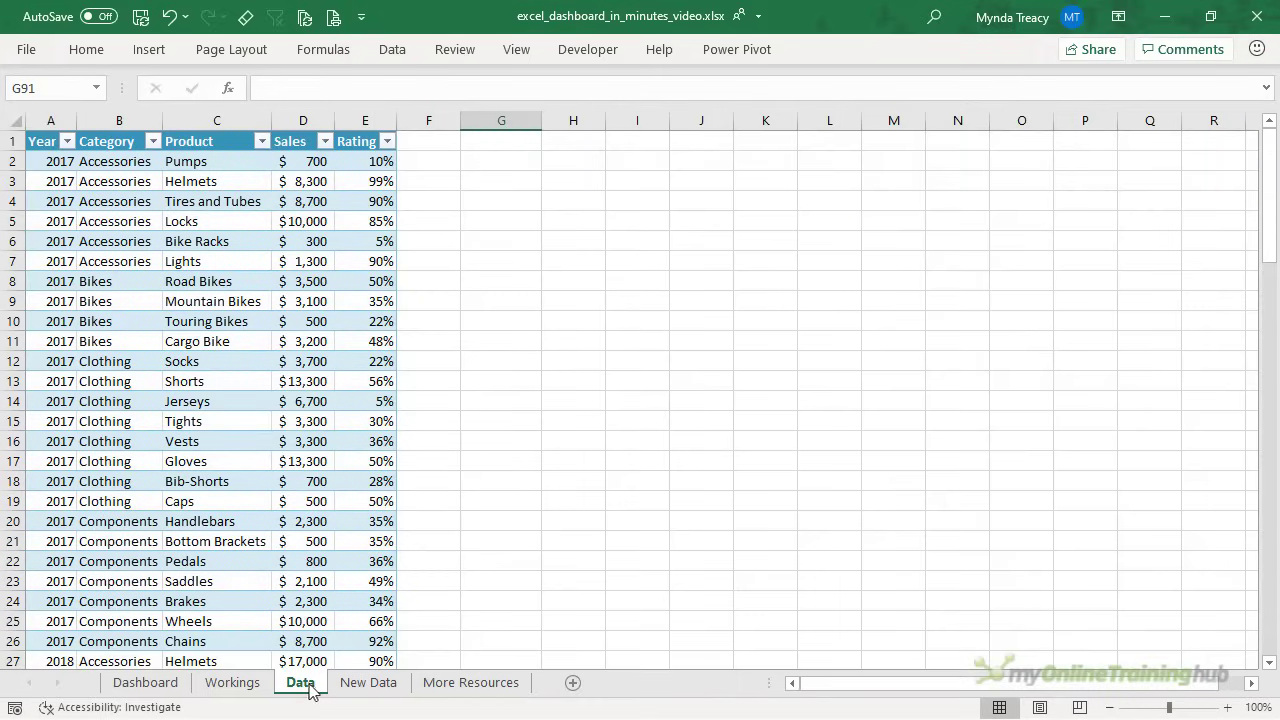
click(238, 682)
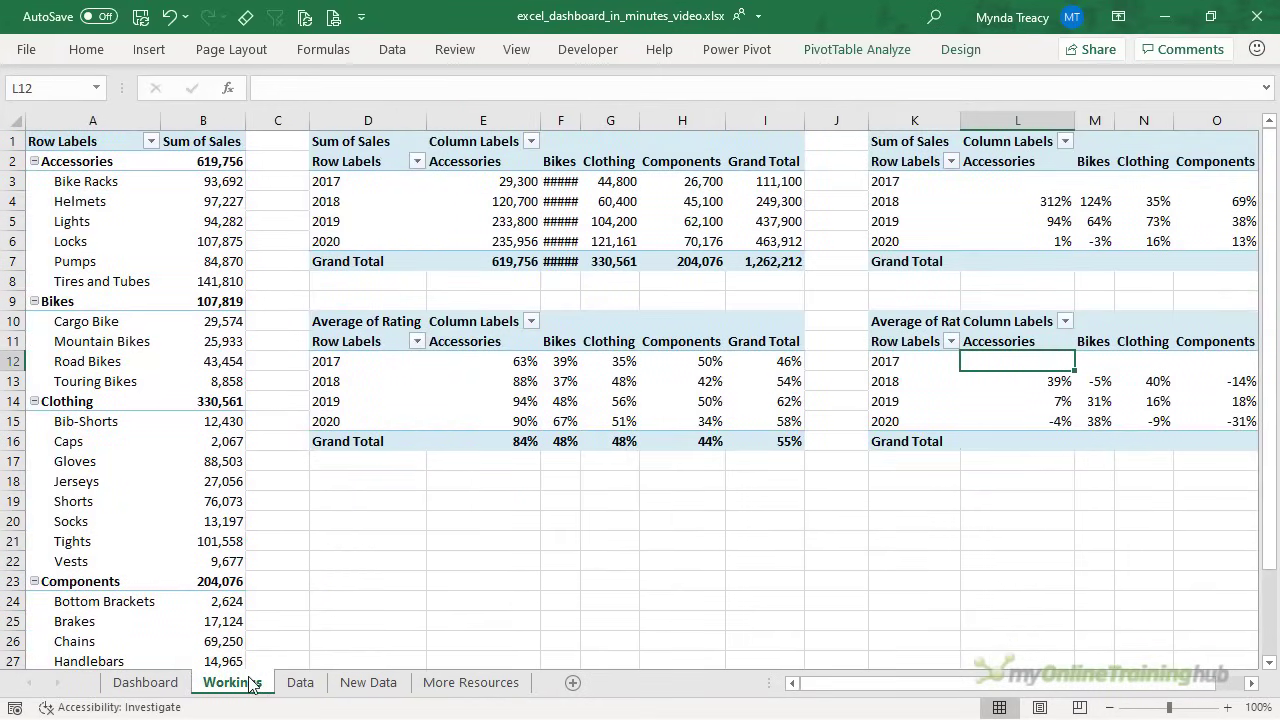
Filter the Dashboard's category charts to Accessories, Bikes and Clothing with the Category slicer.
click(168, 683)
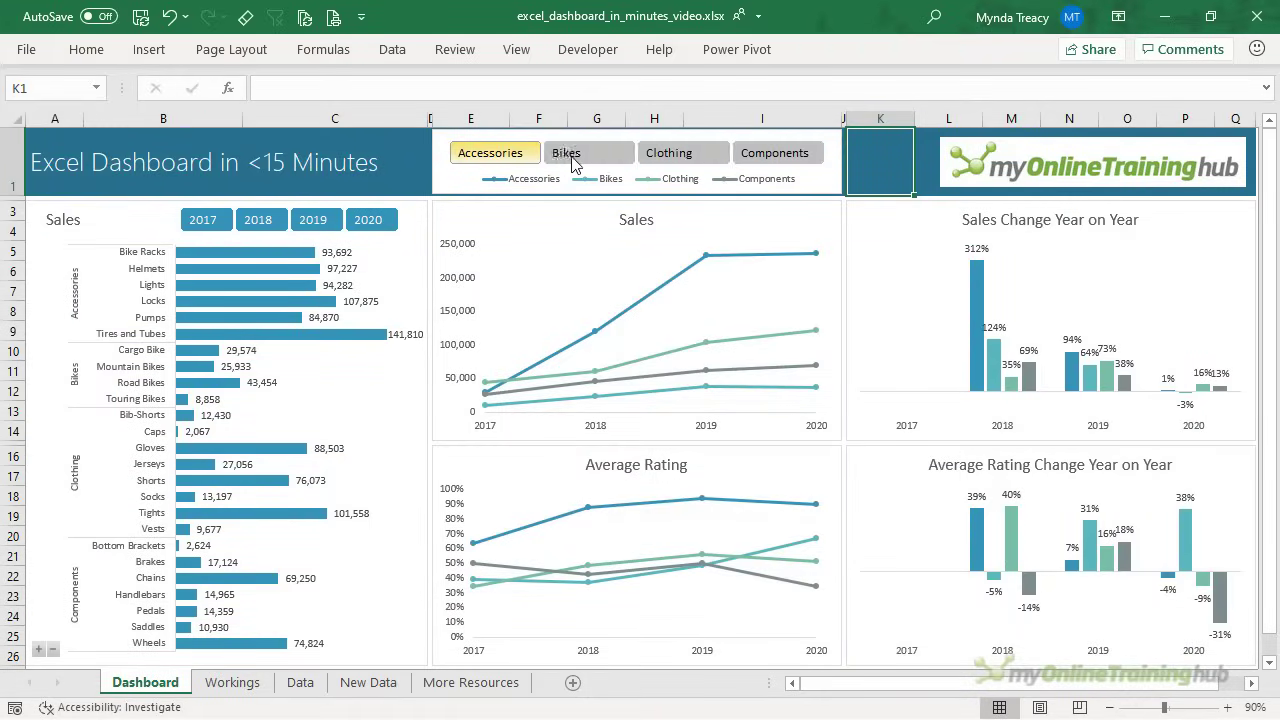
ctrl+click(774, 152)
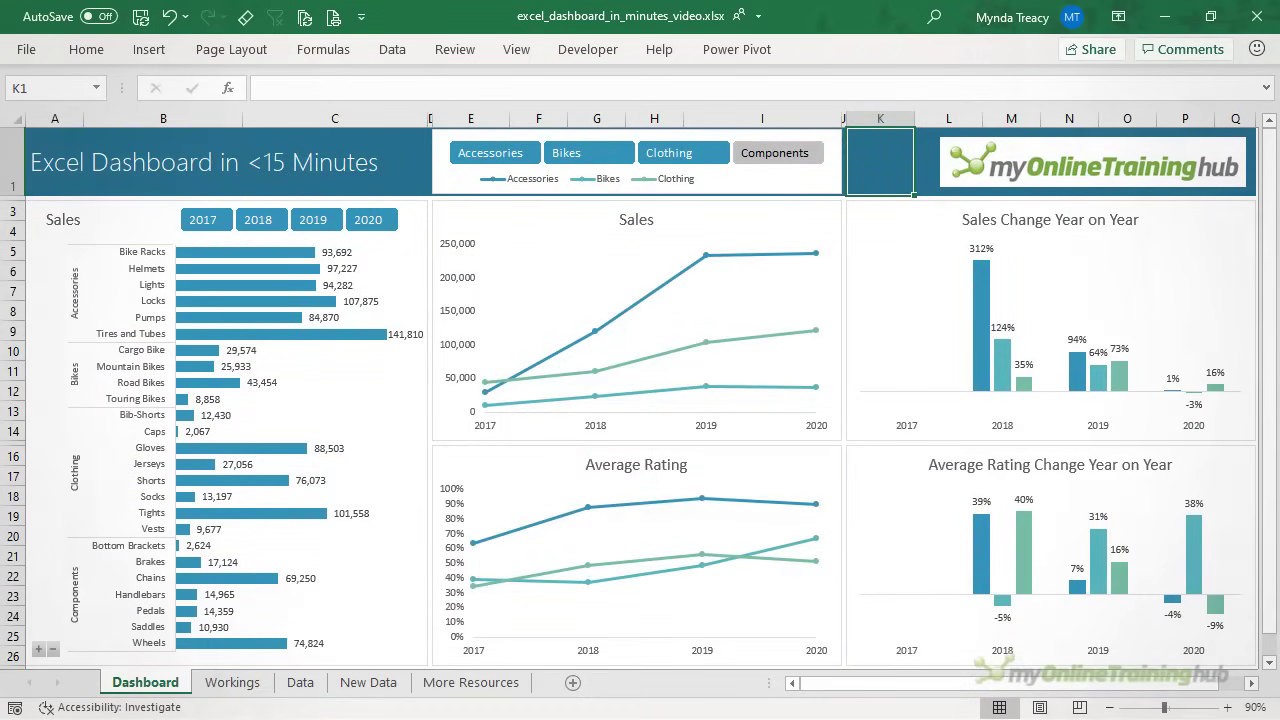